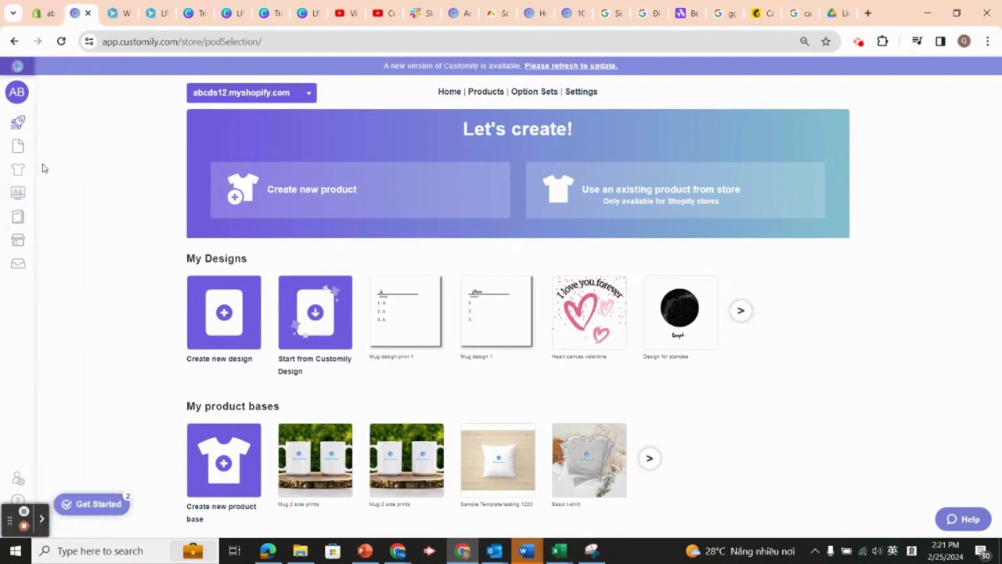
# Open the image libraries list, and bring up the Live session 29022024 folder in File Explorer
pyautogui.moveTo(25, 224)
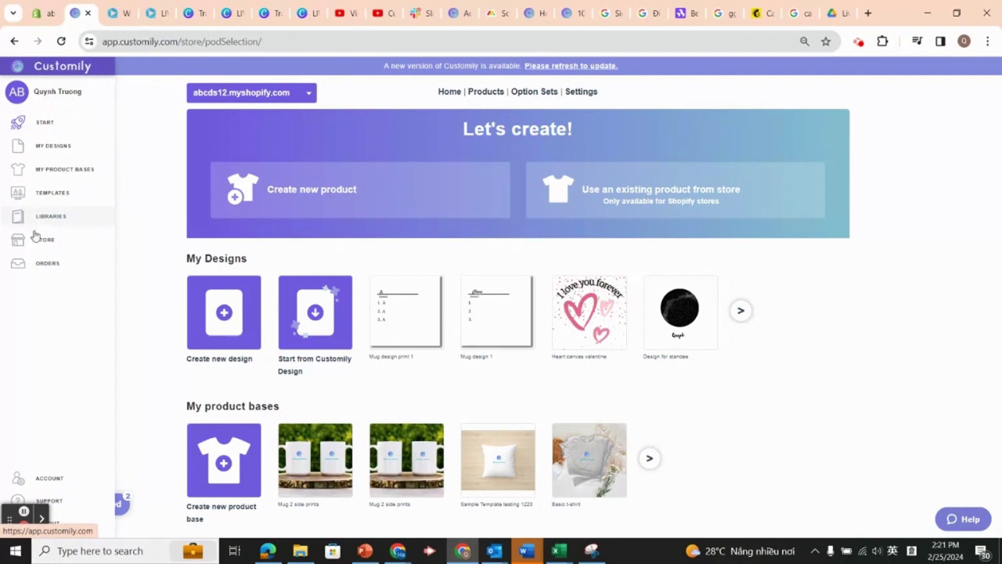
pyautogui.click(53, 220)
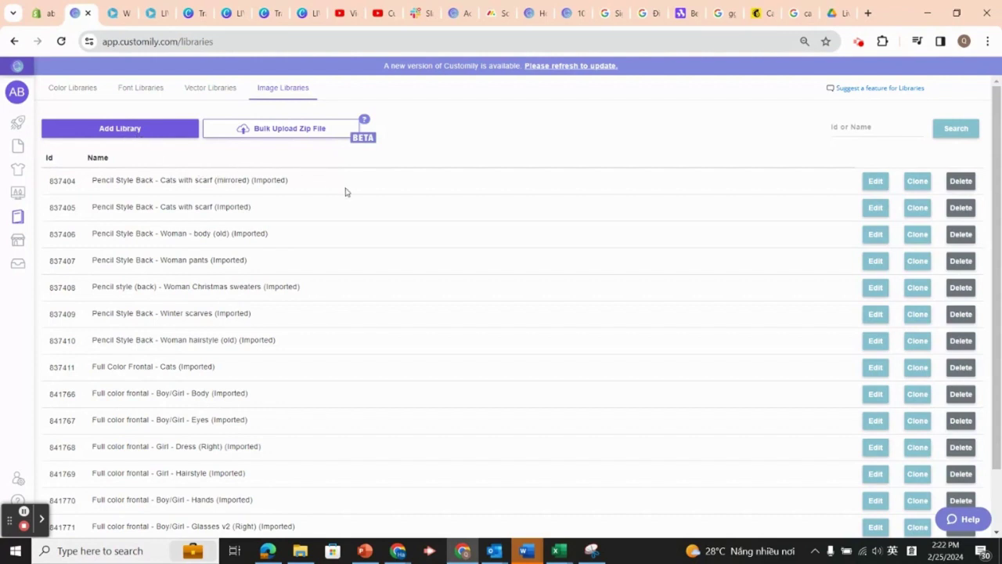
pyautogui.click(312, 547)
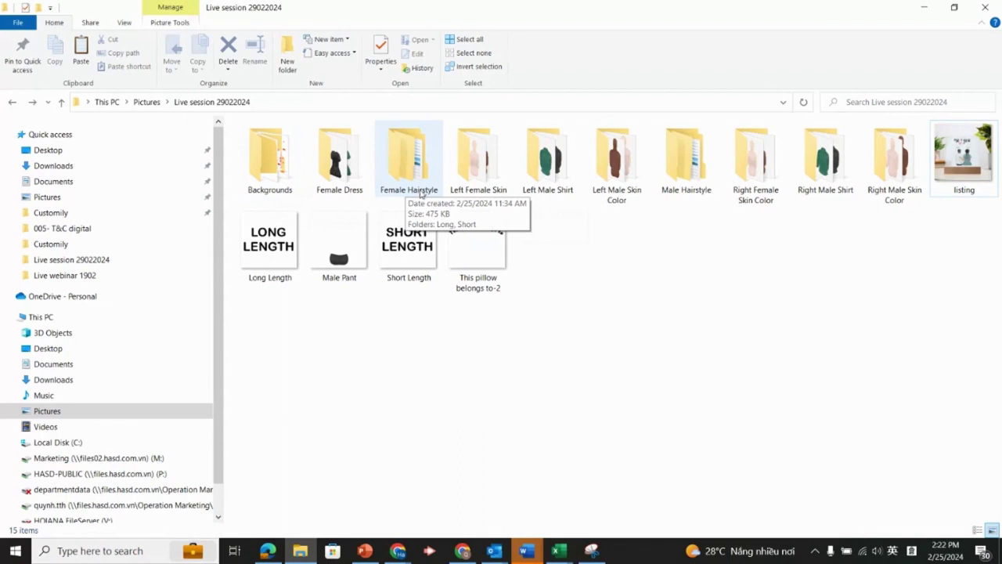
# Examine the contents of the Backgrounds, Female Dress and Female Hairstyle asset folders
pyautogui.doubleClick(276, 171)
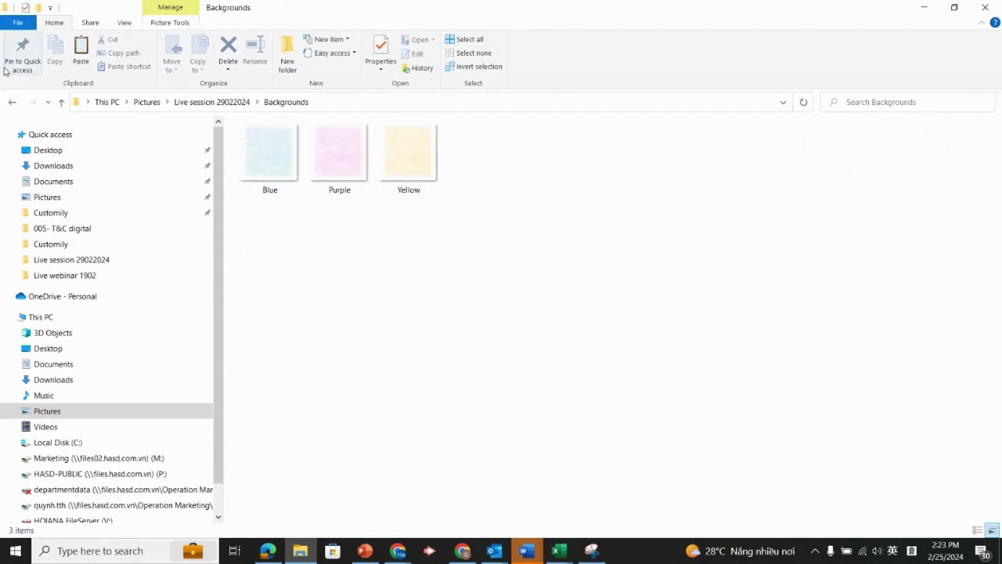
pyautogui.click(12, 102)
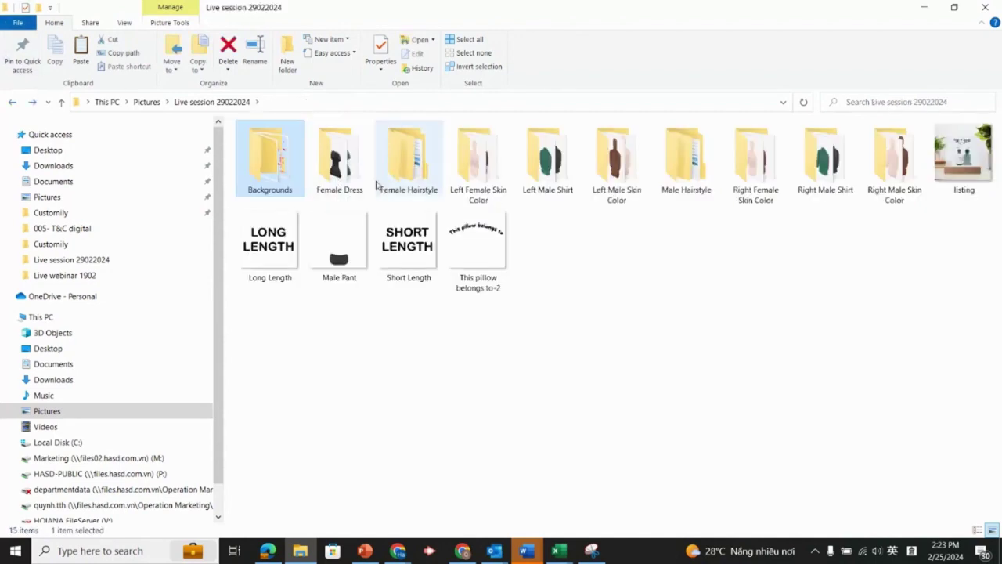
pyautogui.doubleClick(353, 185)
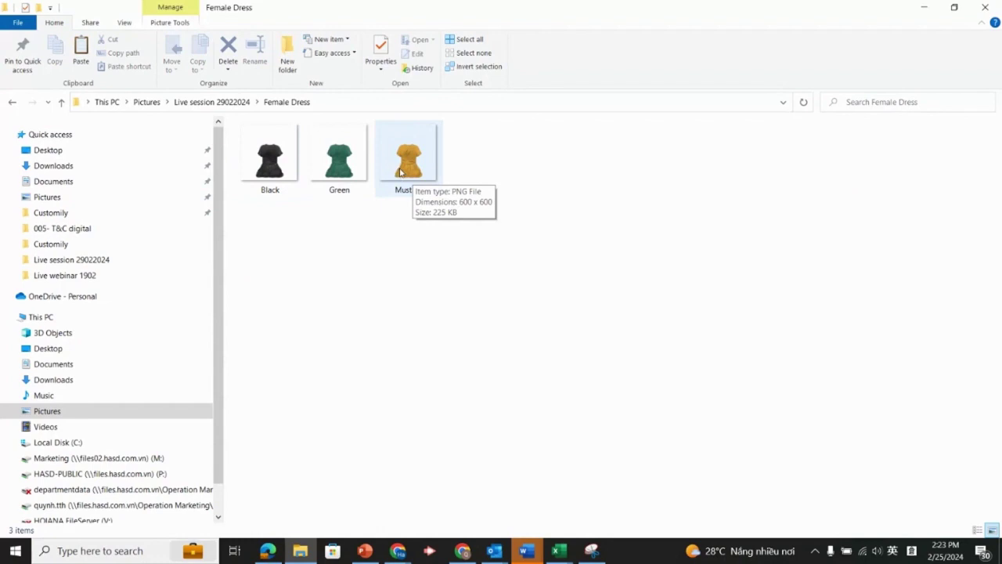
pyautogui.hotkey('alt', 'Left')
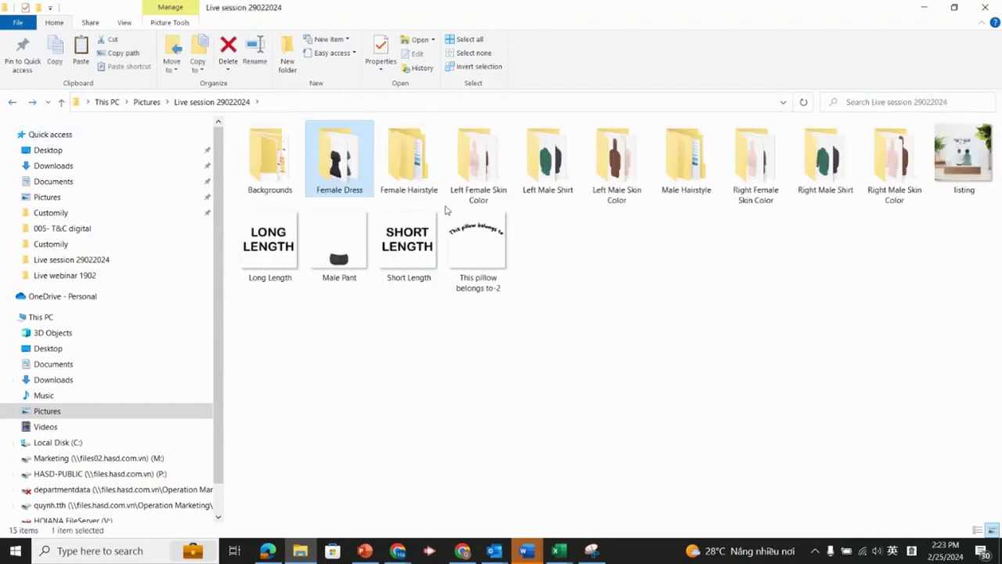
pyautogui.doubleClick(423, 166)
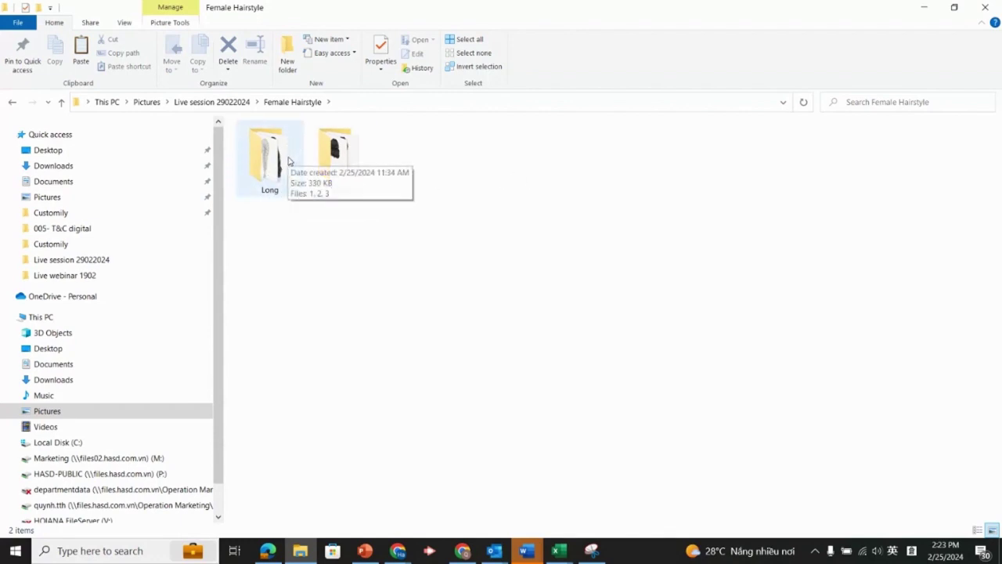
pyautogui.click(11, 102)
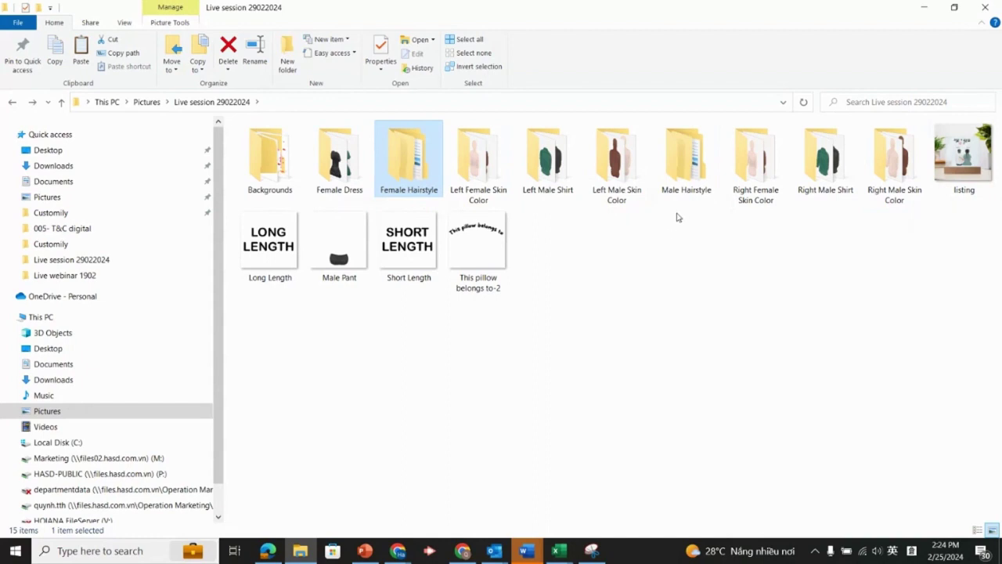
# Look through the Right Male Shirt folder and preview the listing image of the finished product
pyautogui.click(821, 187)
pyautogui.doubleClick(820, 187)
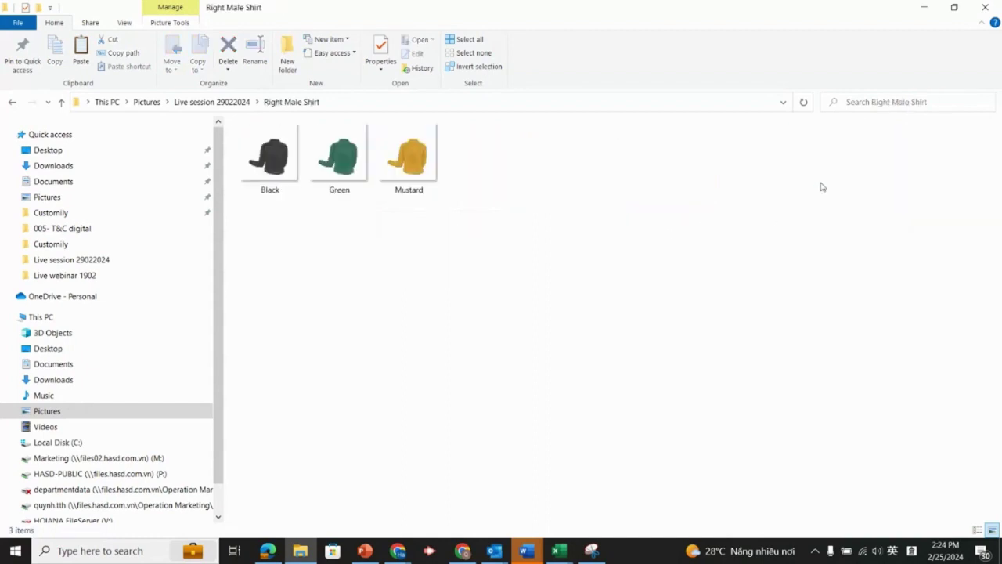
pyautogui.click(13, 104)
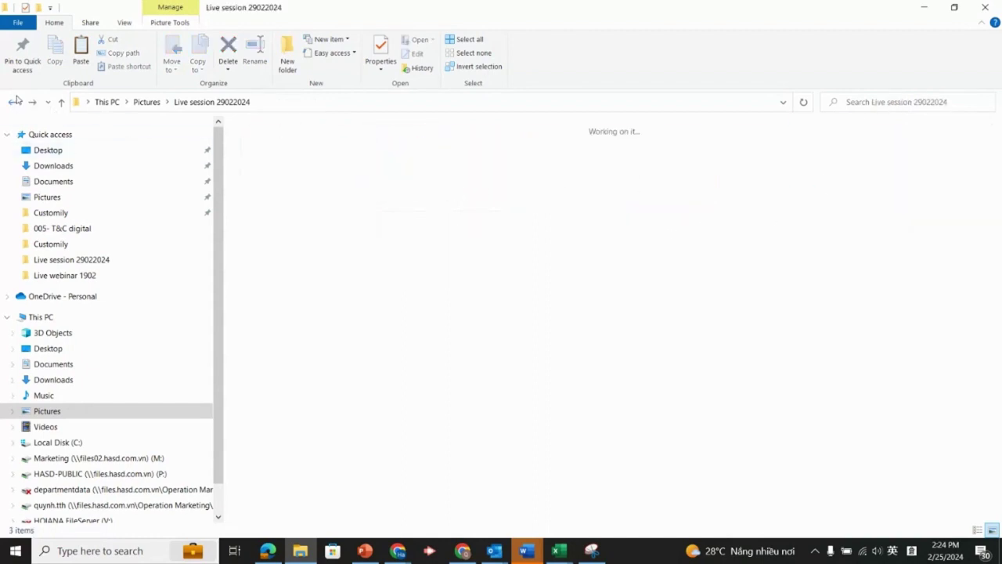
pyautogui.click(974, 166)
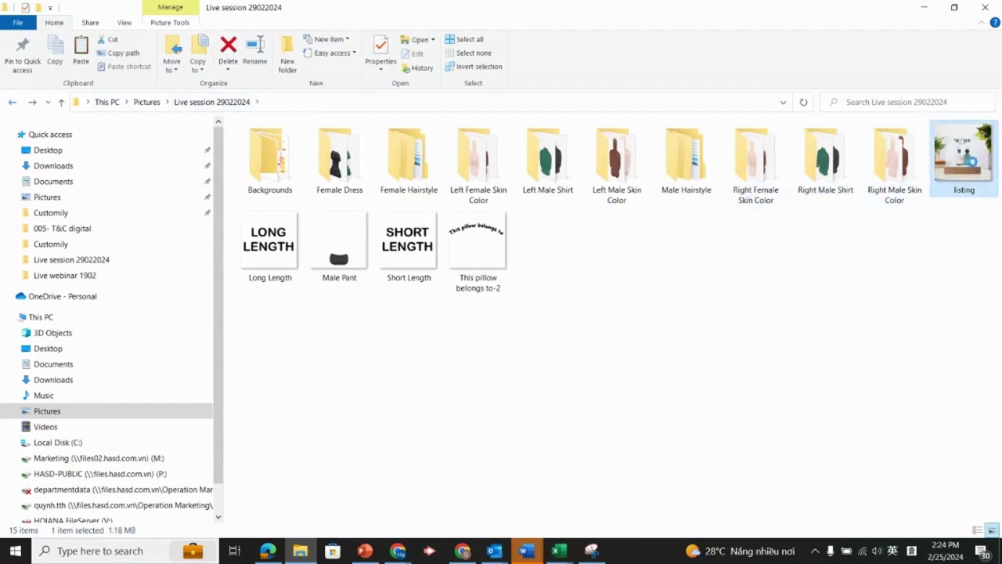
pyautogui.doubleClick(975, 166)
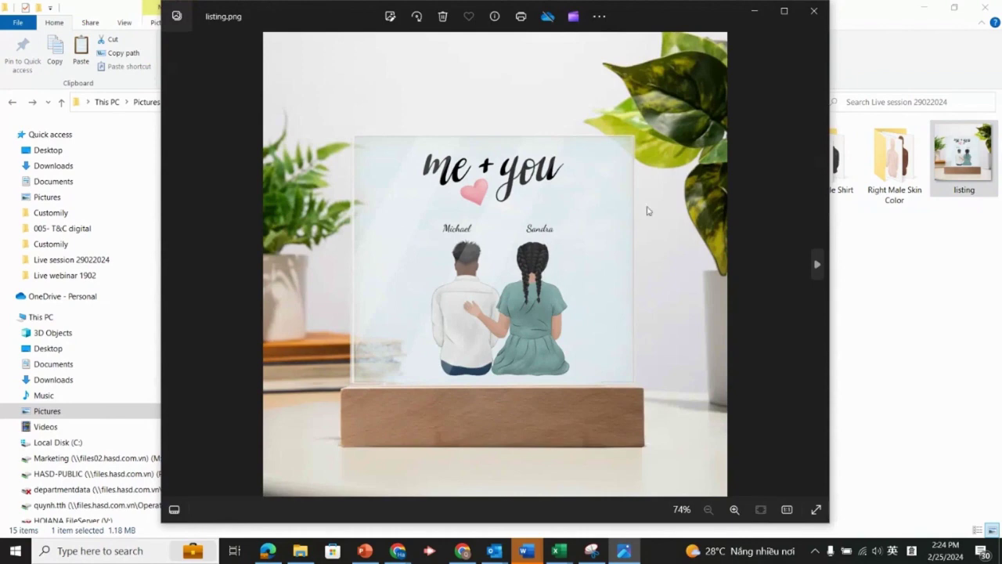
pyautogui.click(813, 11)
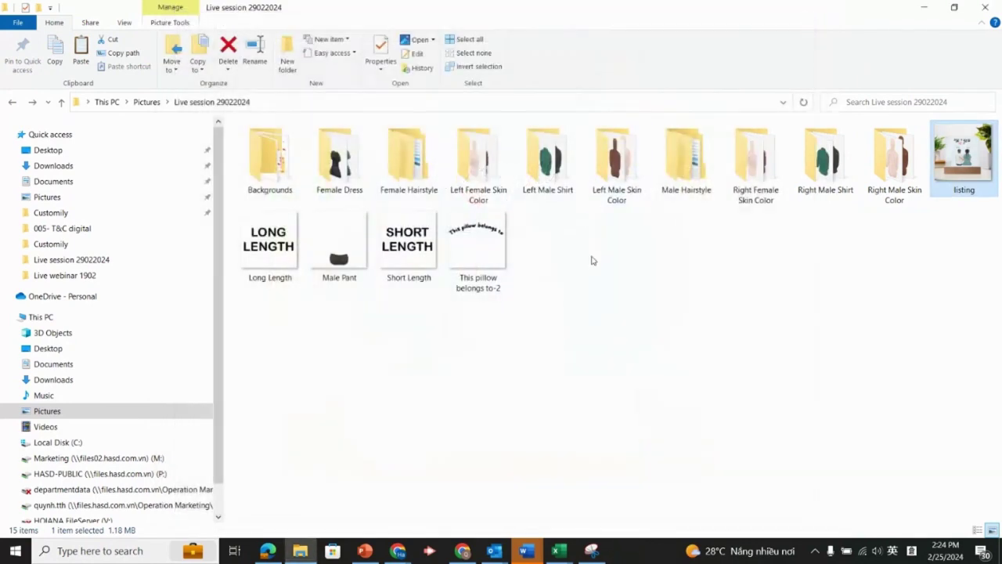
# Check the image libraries list in Customily again, and review the shirt image names in the Right Male Shirt folder
pyautogui.hotkey('alt', 'Tab')
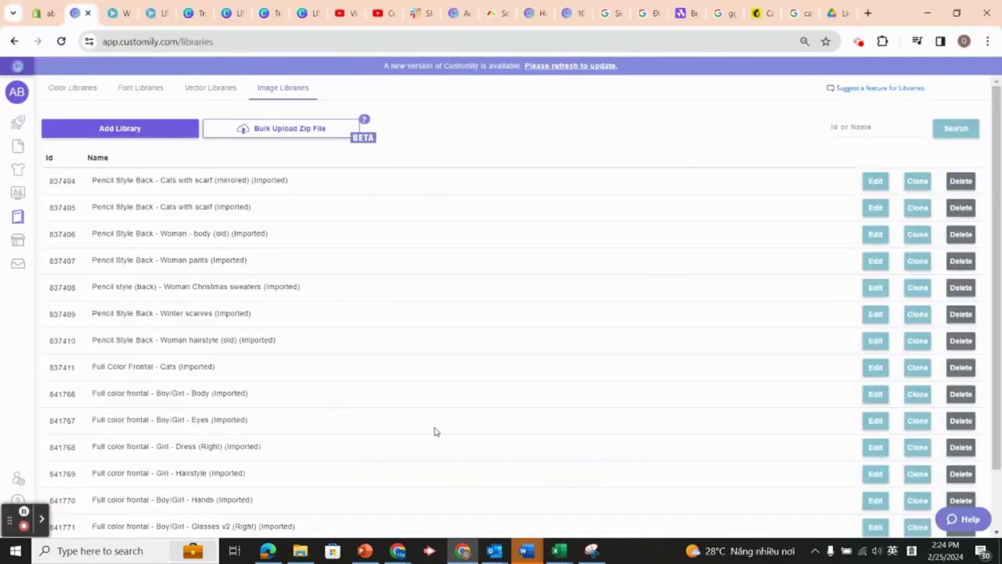
pyautogui.hotkey('alt', 'Tab')
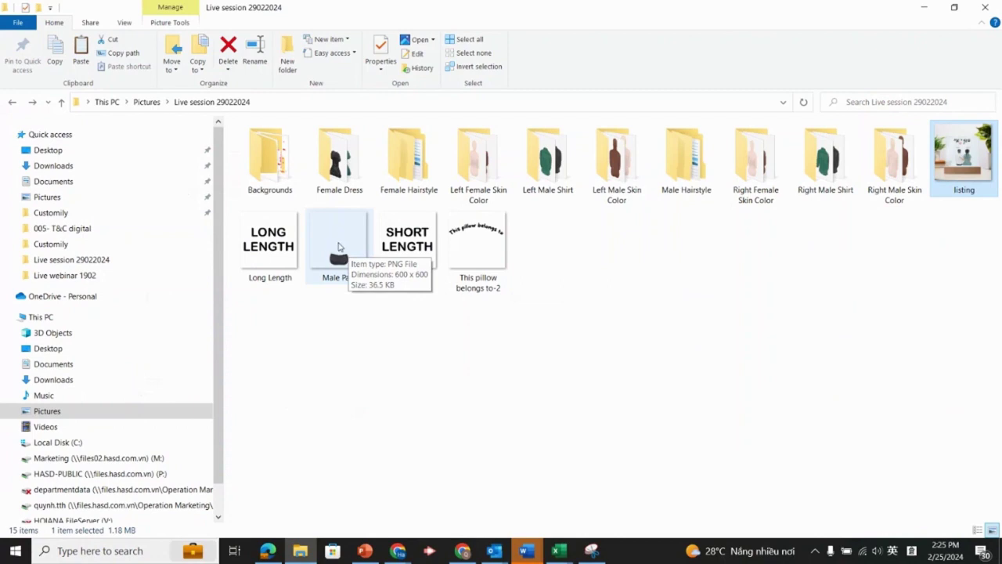
pyautogui.doubleClick(826, 161)
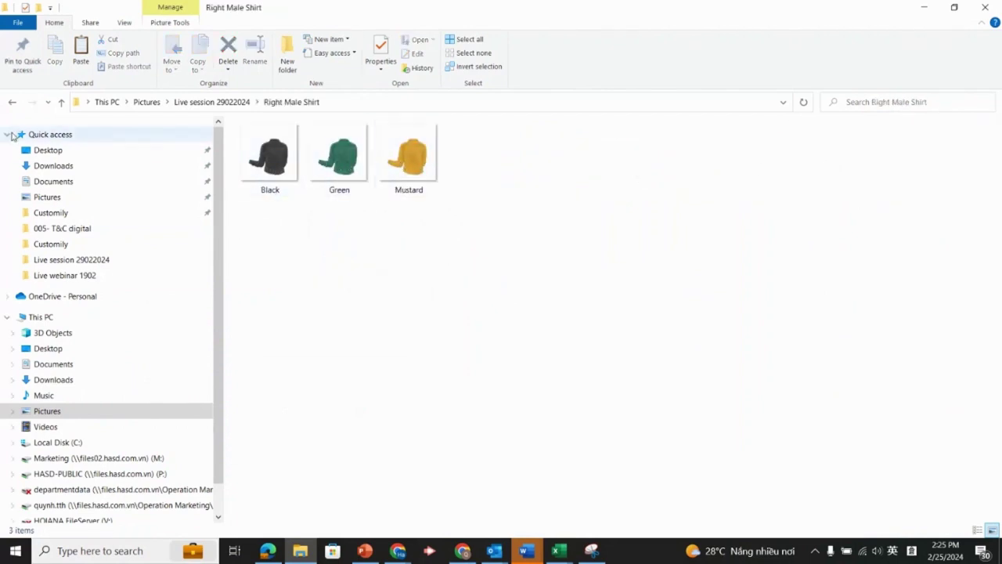
pyautogui.click(12, 102)
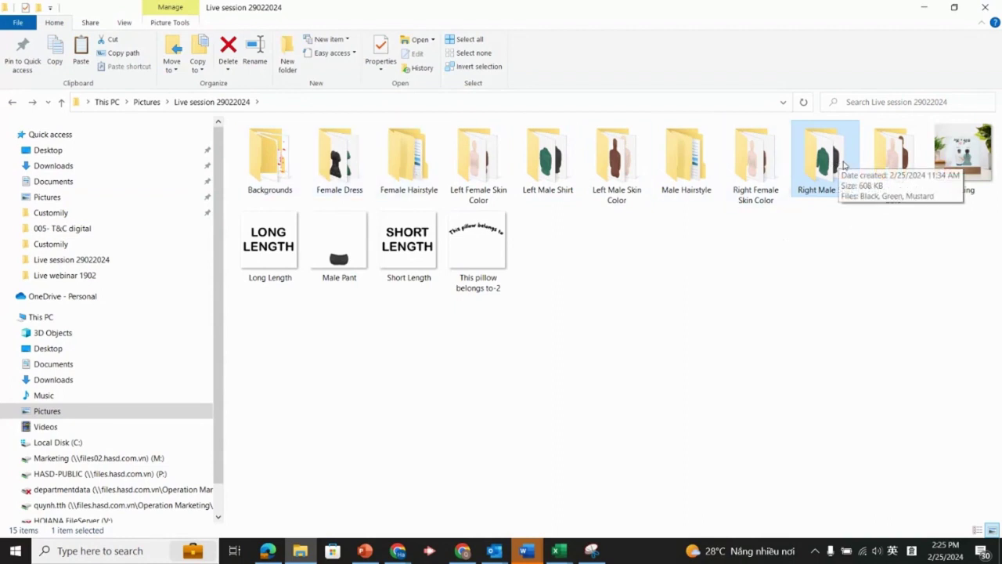
# Compress all the asset folders, from Backgrounds to Right Male Skin Color, into one zip archive named "Asset female and male design 2502"
pyautogui.hotkey('shift', 'Home')
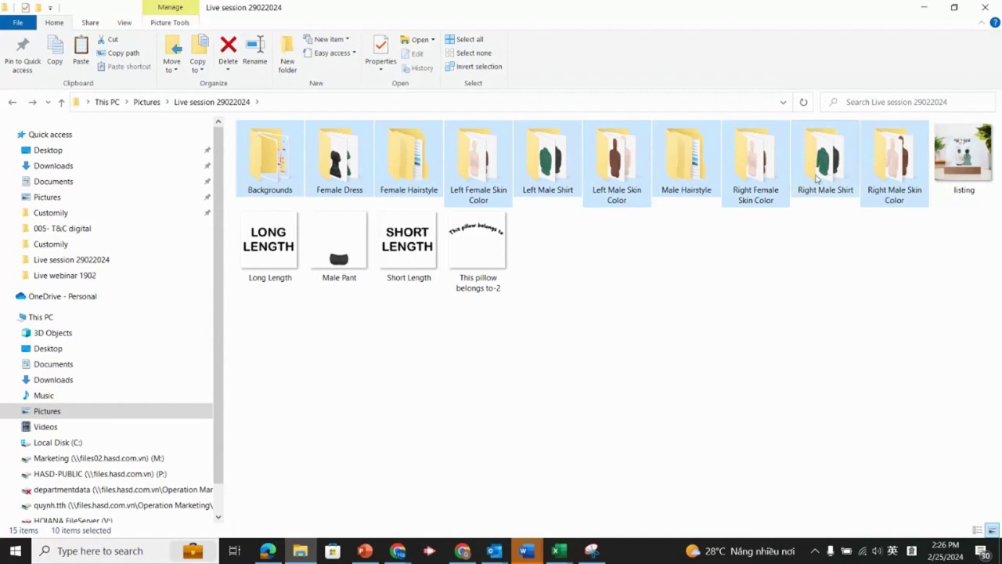
pyautogui.rightClick(589, 183)
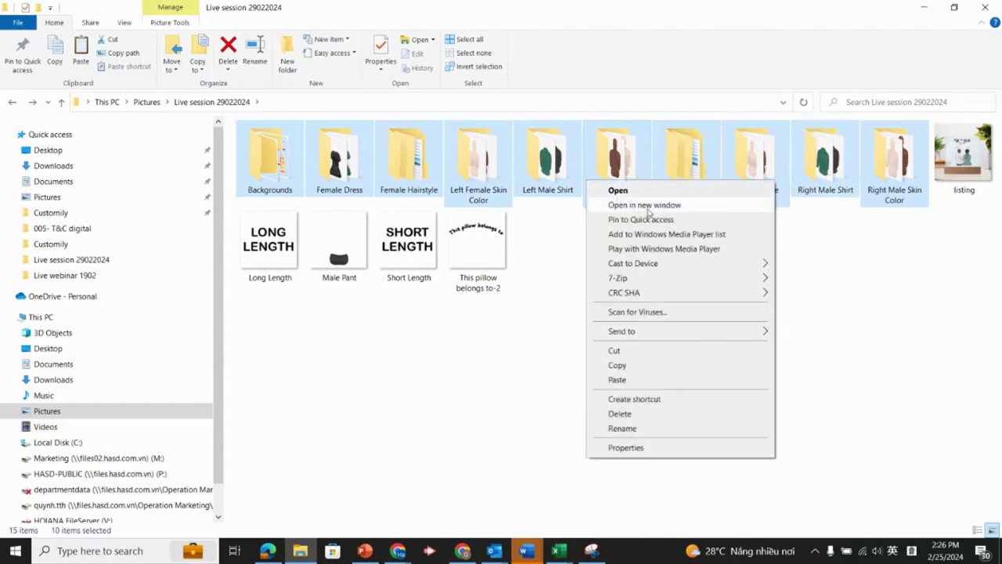
pyautogui.moveTo(695, 335)
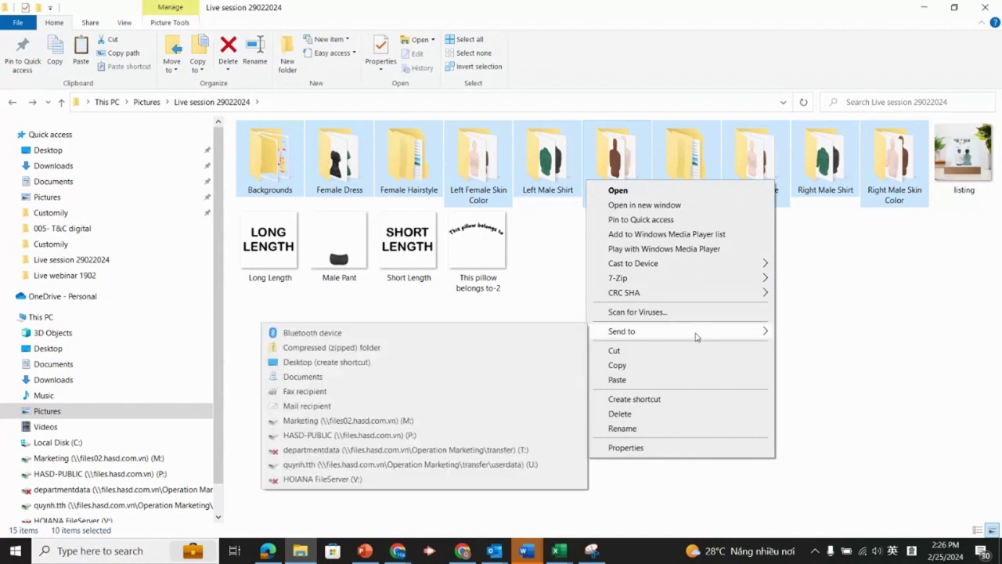
pyautogui.click(469, 350)
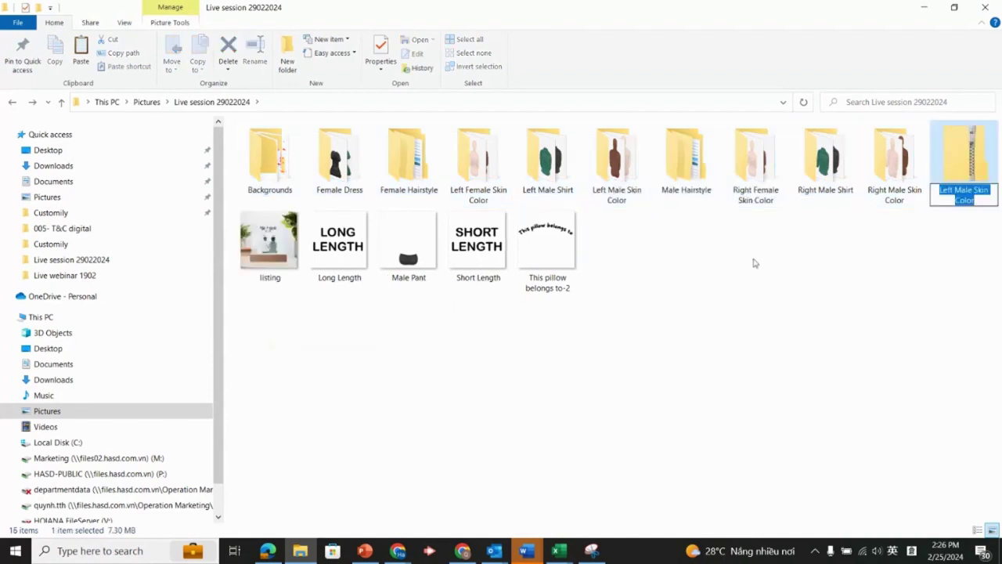
pyautogui.write('Asset female and male')
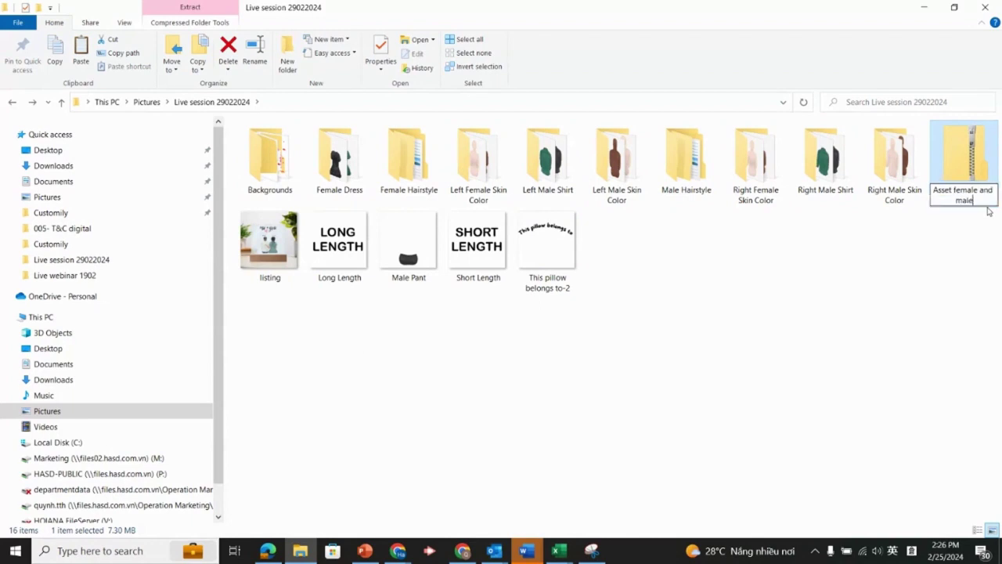
pyautogui.write(' design 2502')
pyautogui.press('Return')
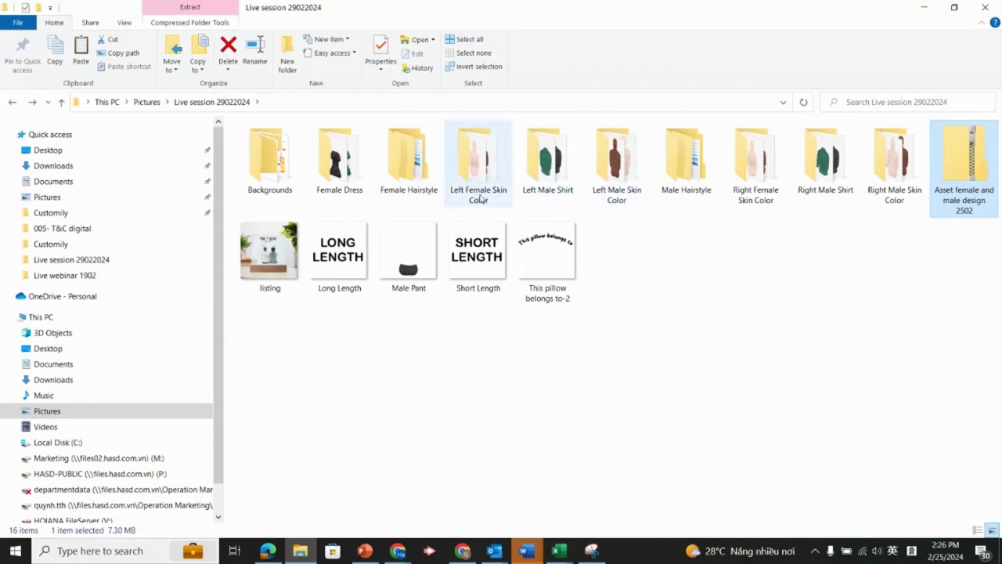
# Switch to Customily and bulk upload the "Asset female and male design 2502" zip file to create the image libraries
pyautogui.hotkey('alt', 'Tab')
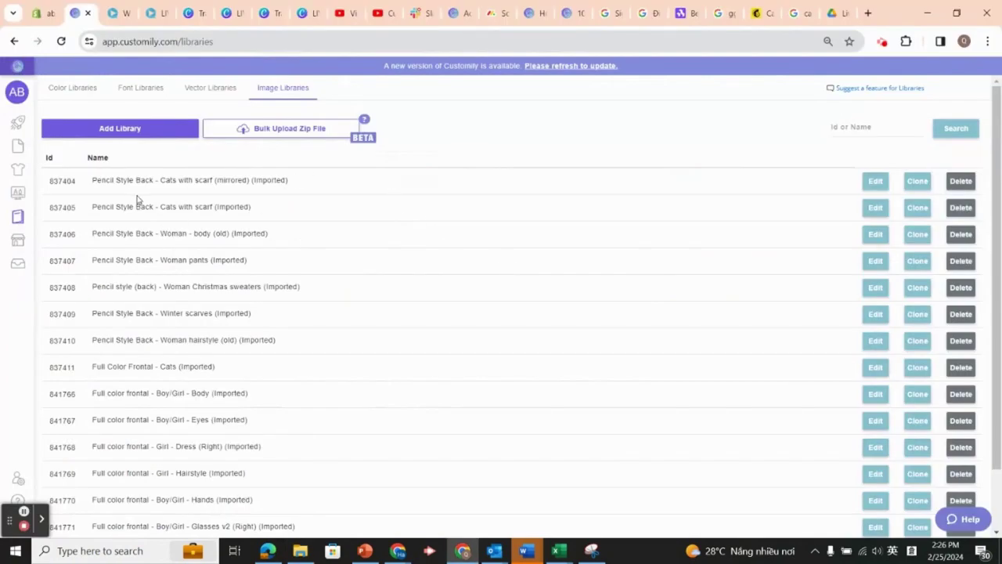
pyautogui.click(279, 130)
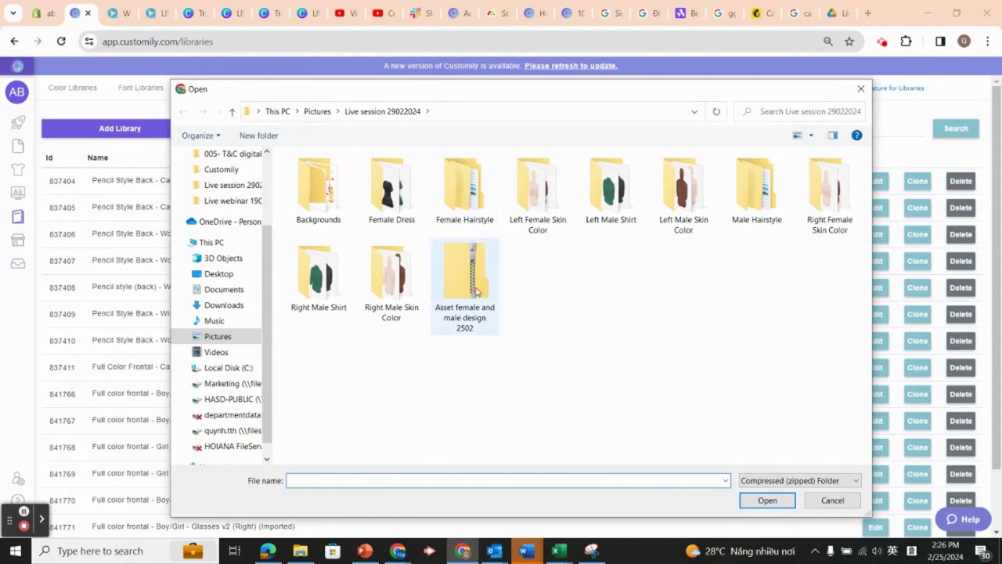
pyautogui.click(476, 290)
pyautogui.click(767, 501)
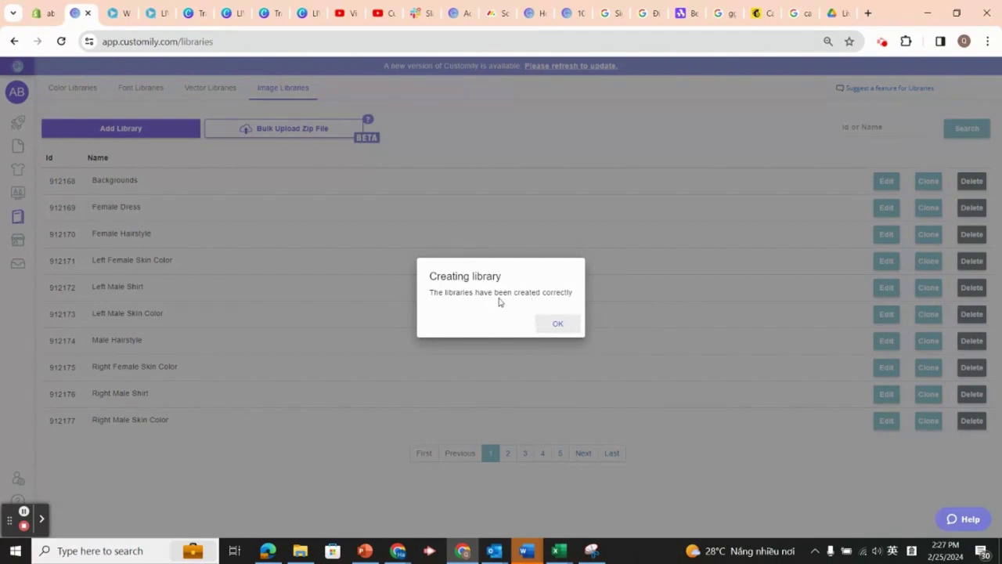
pyautogui.click(567, 329)
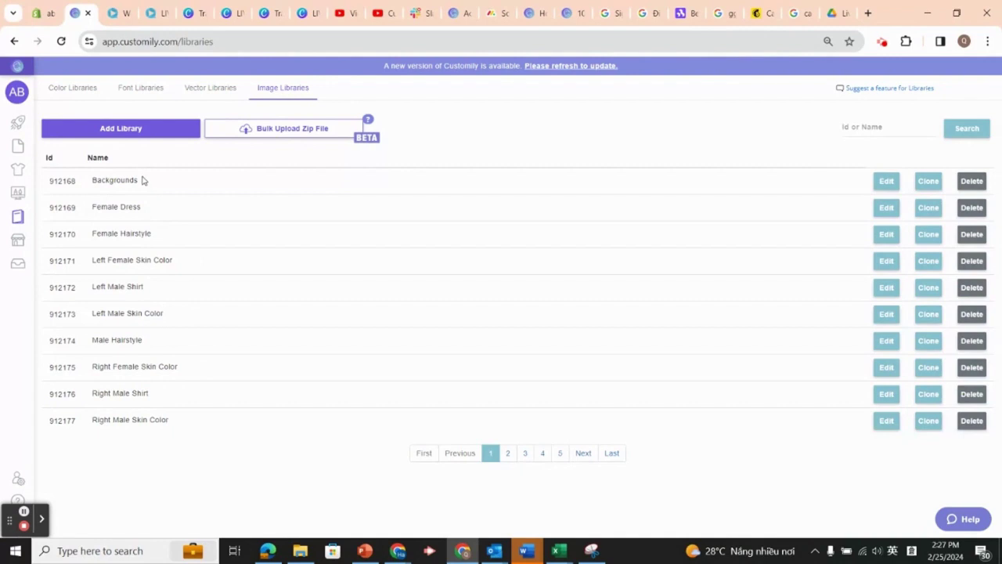
# Review the images inside the uploaded Backgrounds library and return to the libraries list
pyautogui.click(884, 182)
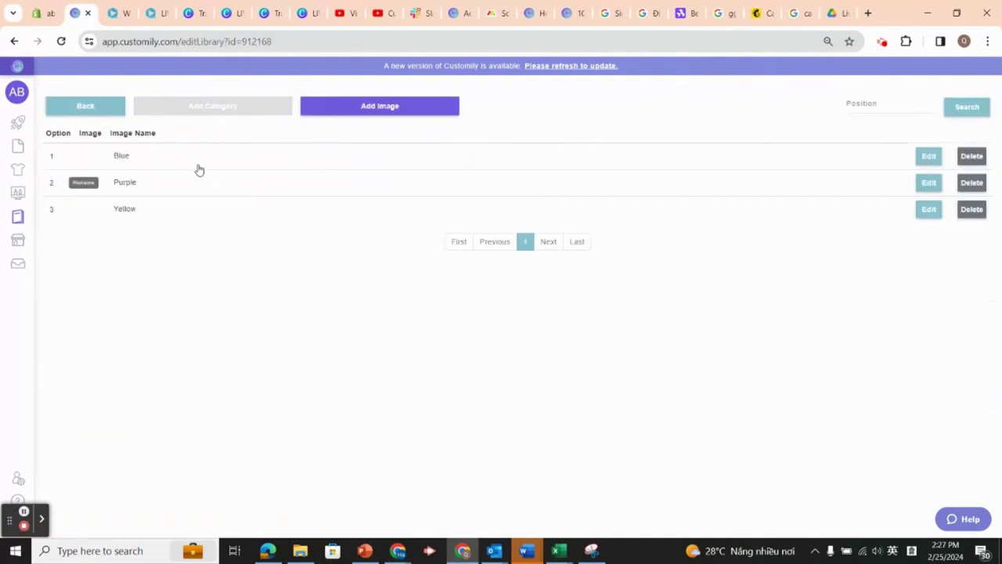
pyautogui.click(109, 110)
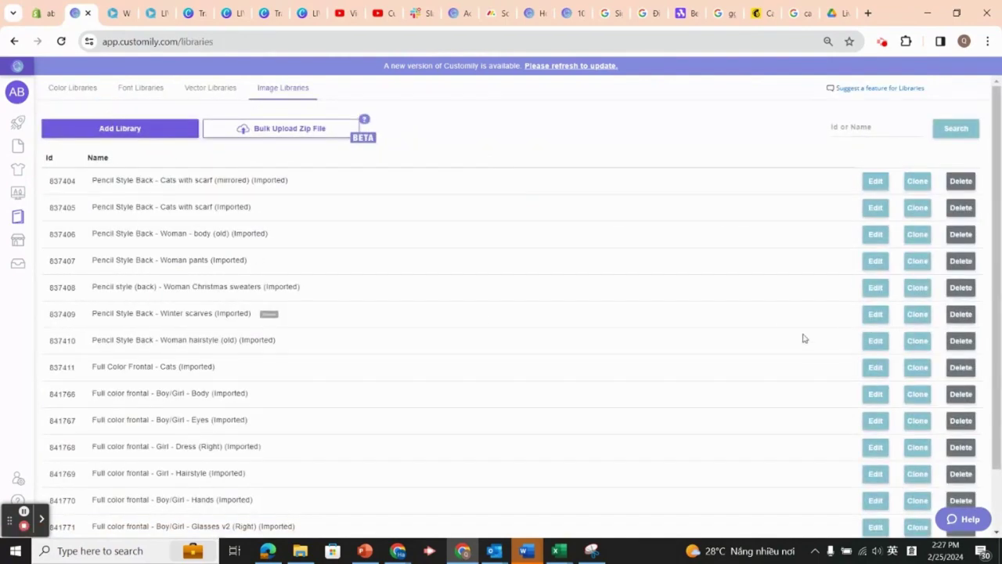
# Find the uploaded Male Hairstyle library in the image libraries list and open it to examine its categories
pyautogui.scroll(-2, 768, 324)
pyautogui.click(578, 517)
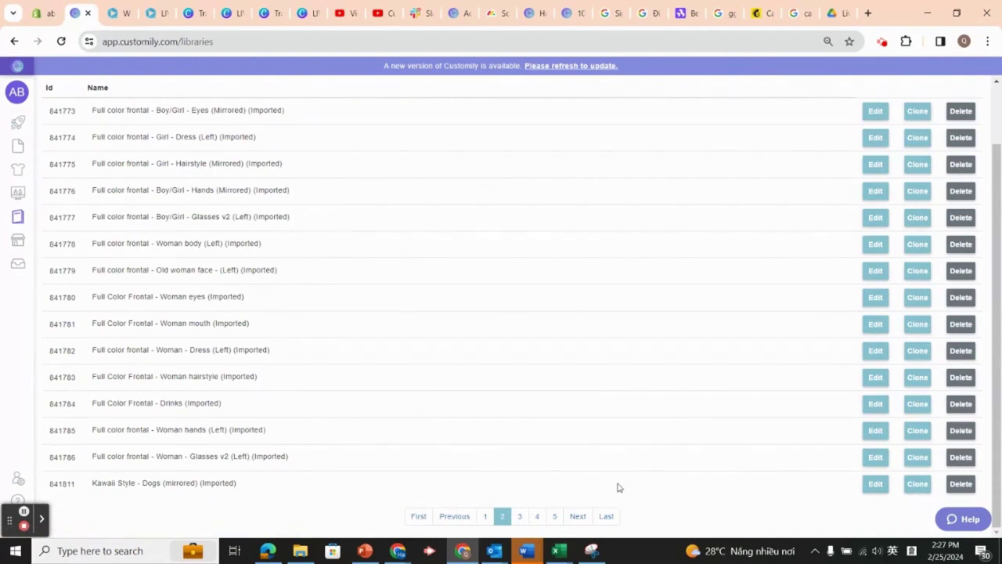
pyautogui.click(578, 516)
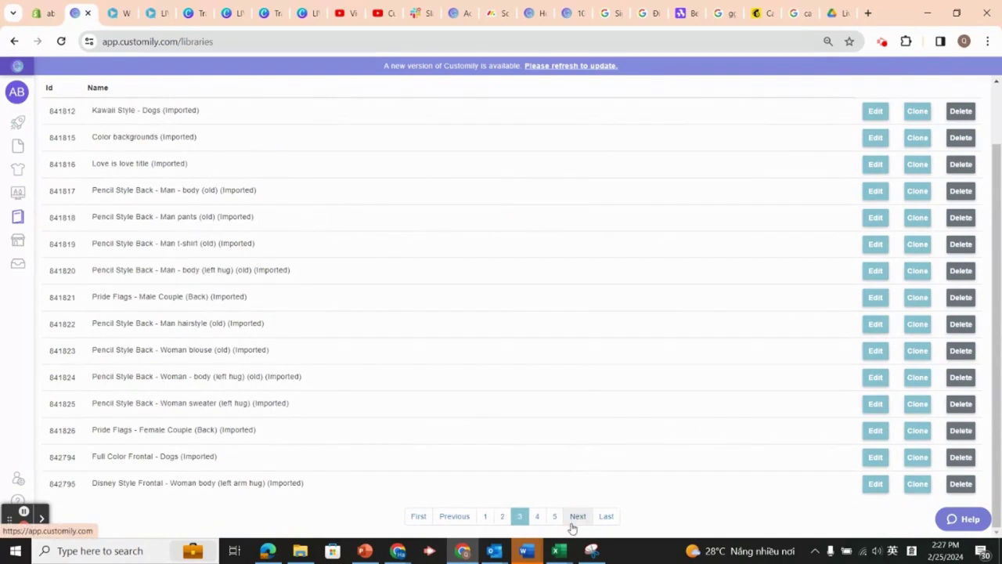
pyautogui.click(606, 516)
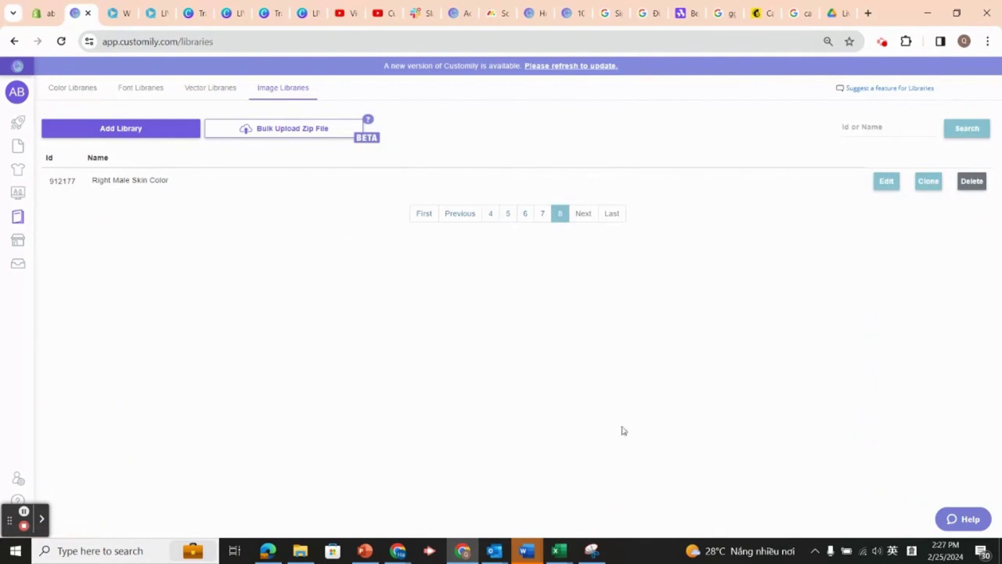
pyautogui.click(542, 213)
pyautogui.scroll(-2, 302, 369)
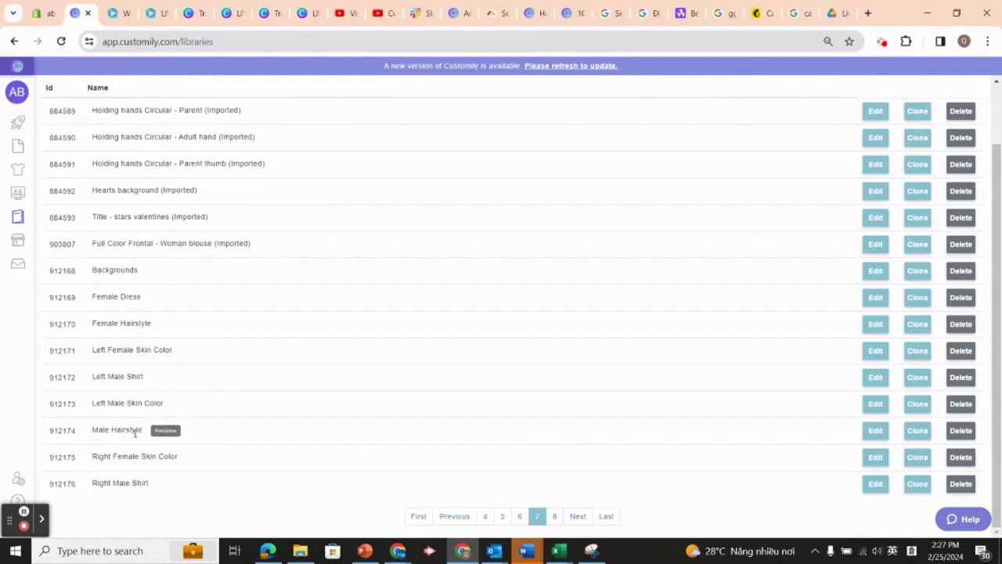
pyautogui.click(875, 430)
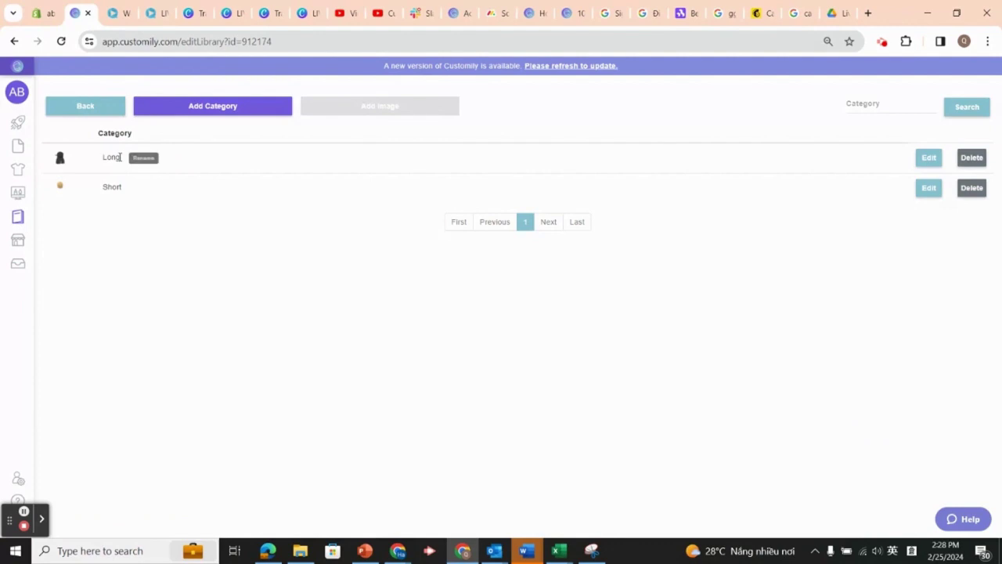
# Change the thumbnail of the Long category in the Male Hairstyle library to the Long Length image
pyautogui.click(60, 158)
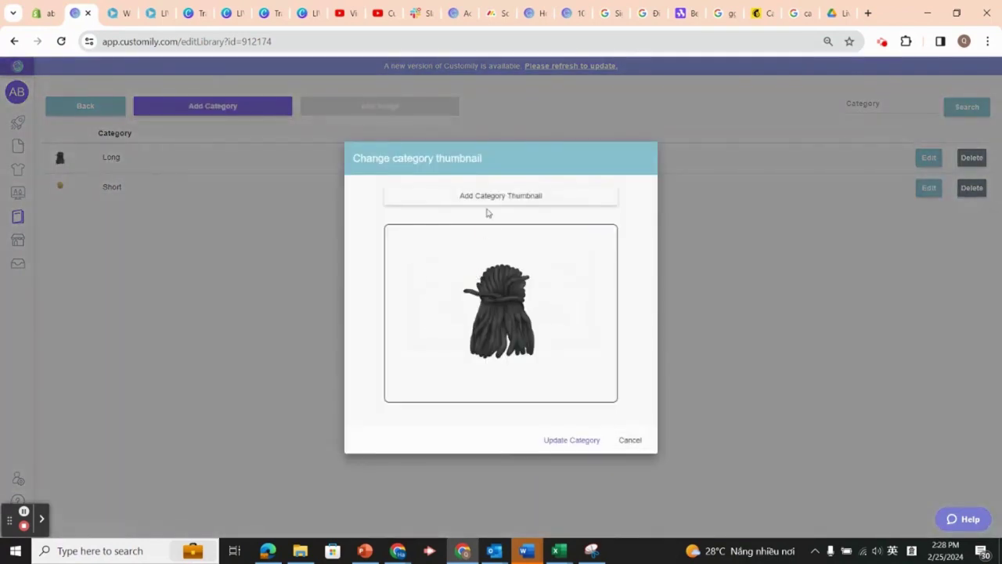
pyautogui.click(489, 196)
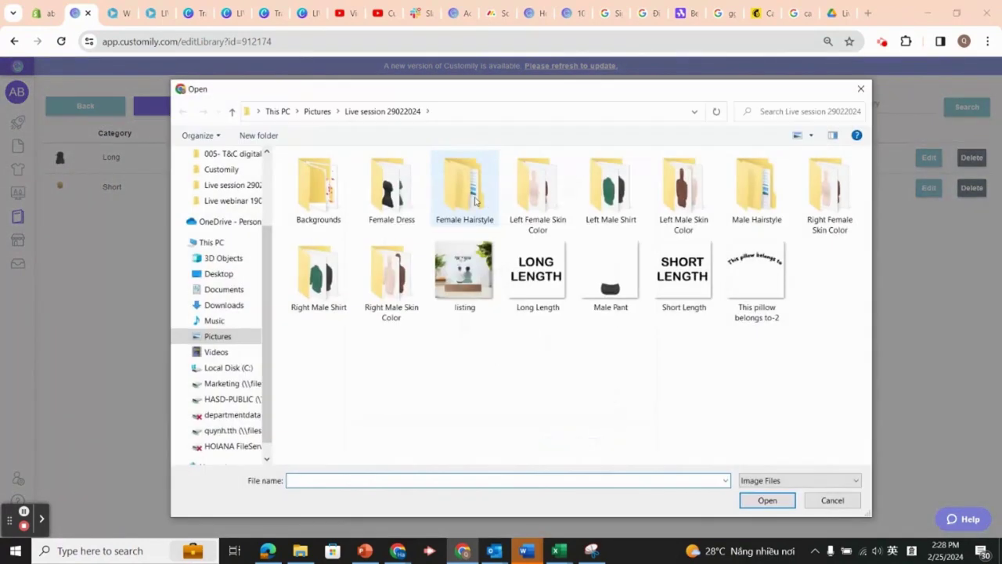
pyautogui.click(537, 270)
pyautogui.click(779, 503)
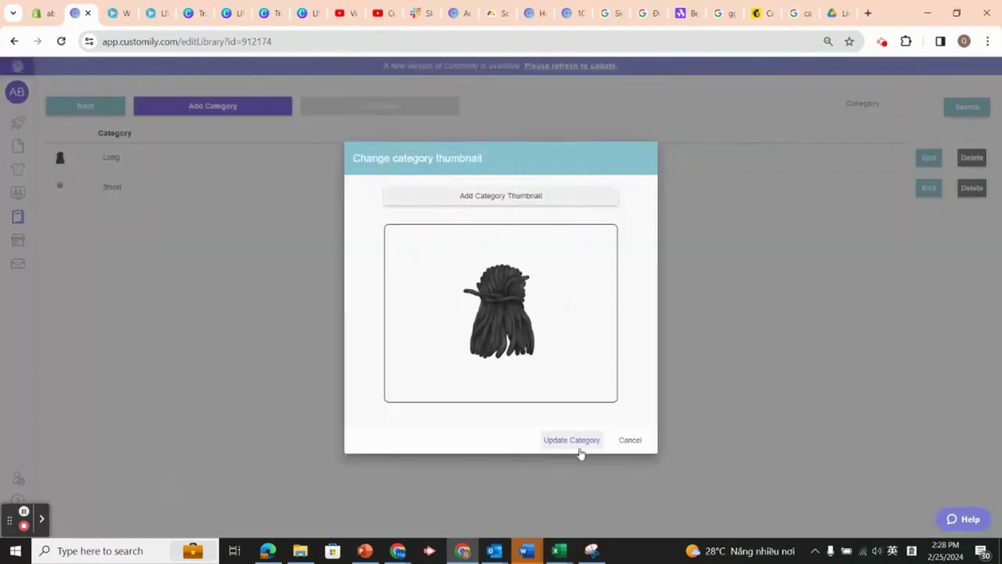
pyautogui.click(579, 451)
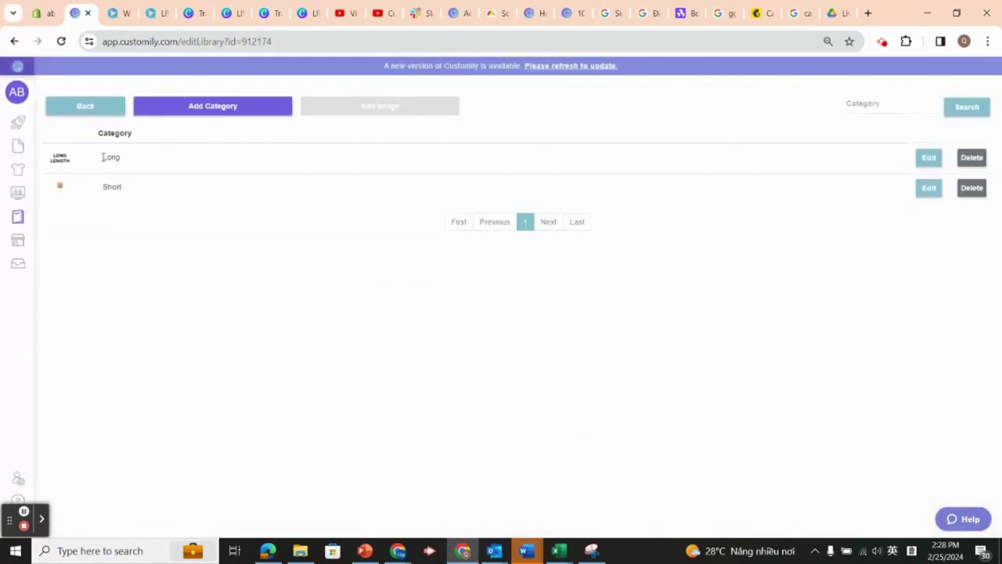
# Change the thumbnail of the Short category in the Male Hairstyle library to the Short Length image
pyautogui.click(61, 188)
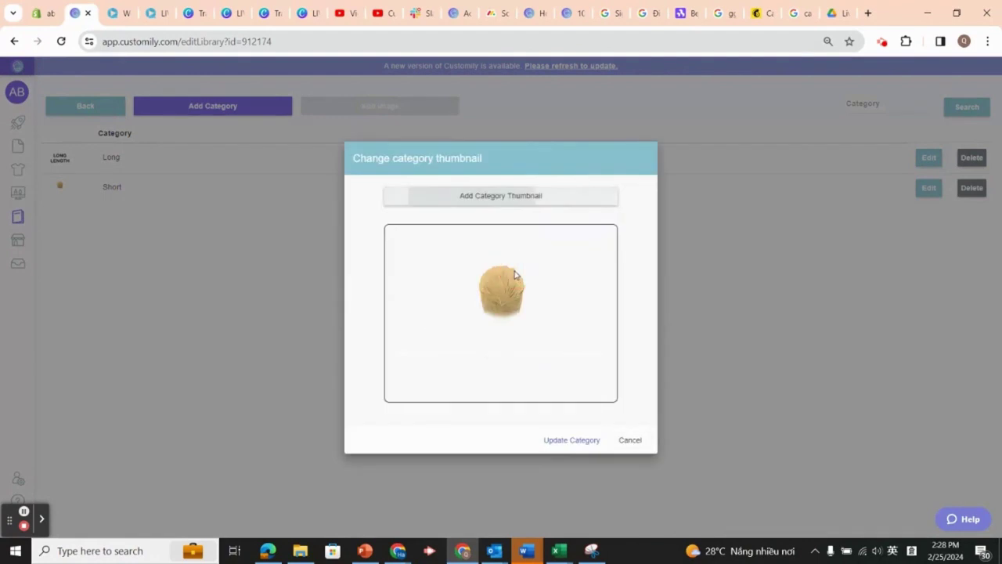
pyautogui.click(505, 196)
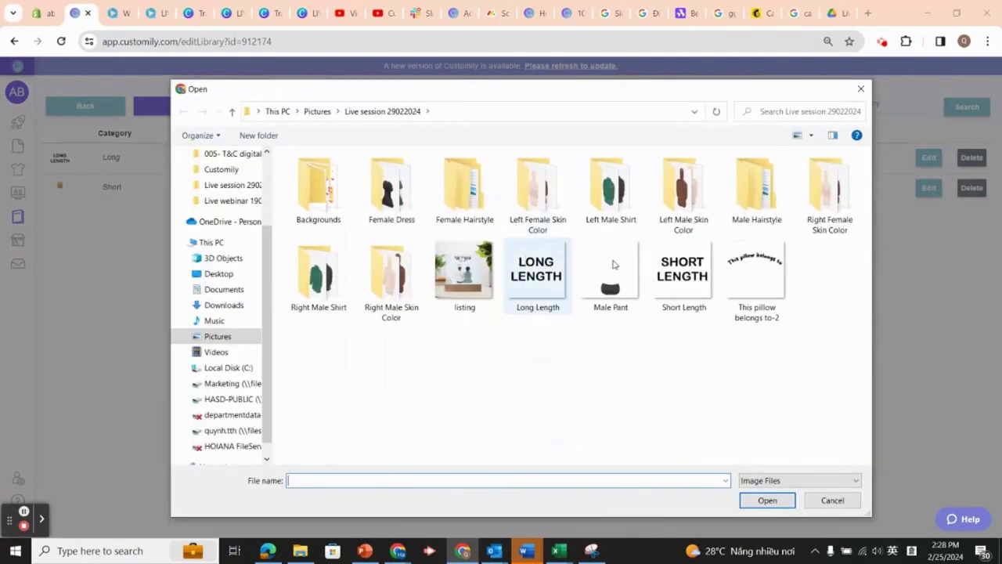
pyautogui.click(683, 274)
pyautogui.click(767, 500)
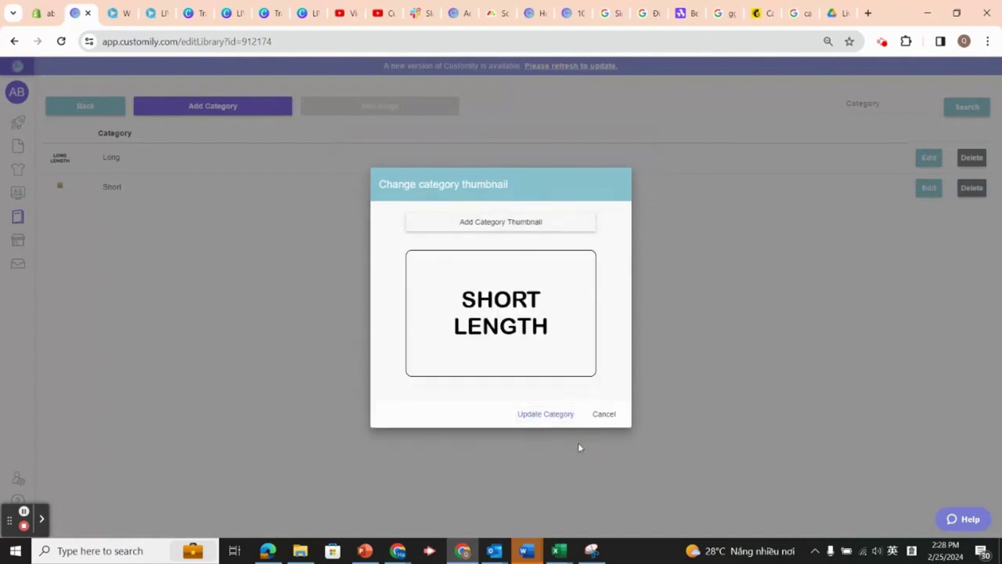
pyautogui.click(545, 421)
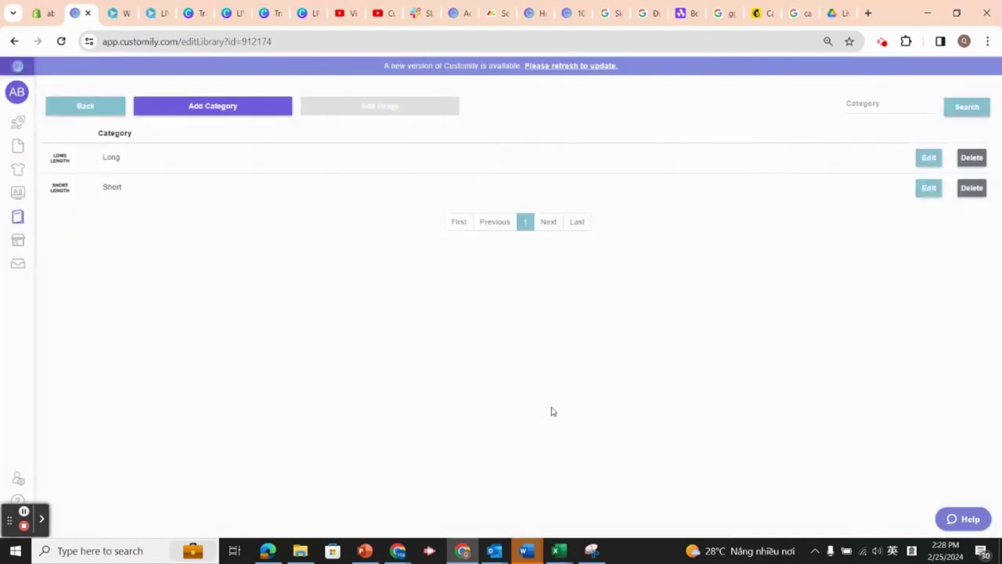
# Return to the image libraries list and open the uploaded Female Hairstyle library for editing
pyautogui.click(69, 106)
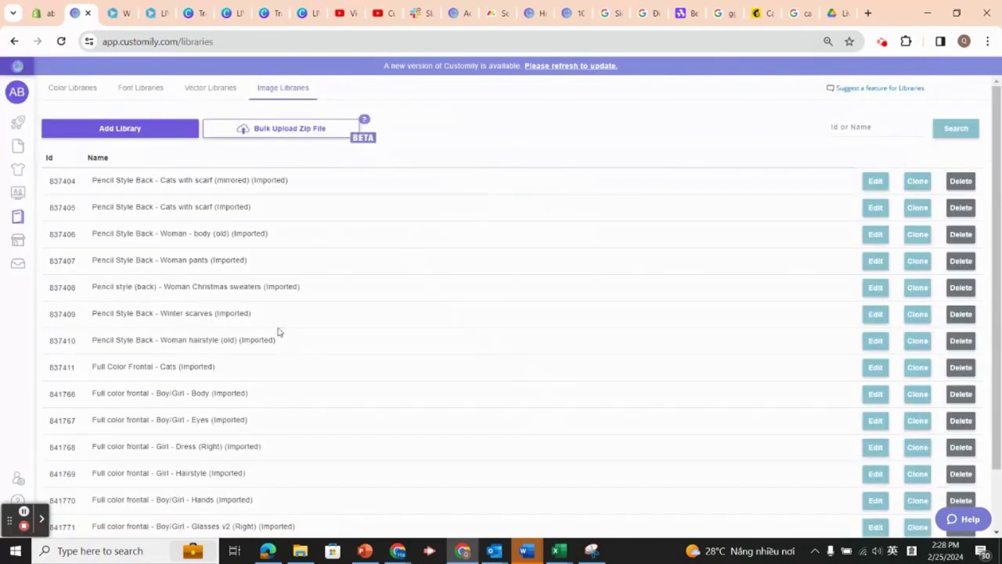
pyautogui.scroll(-2, 318, 439)
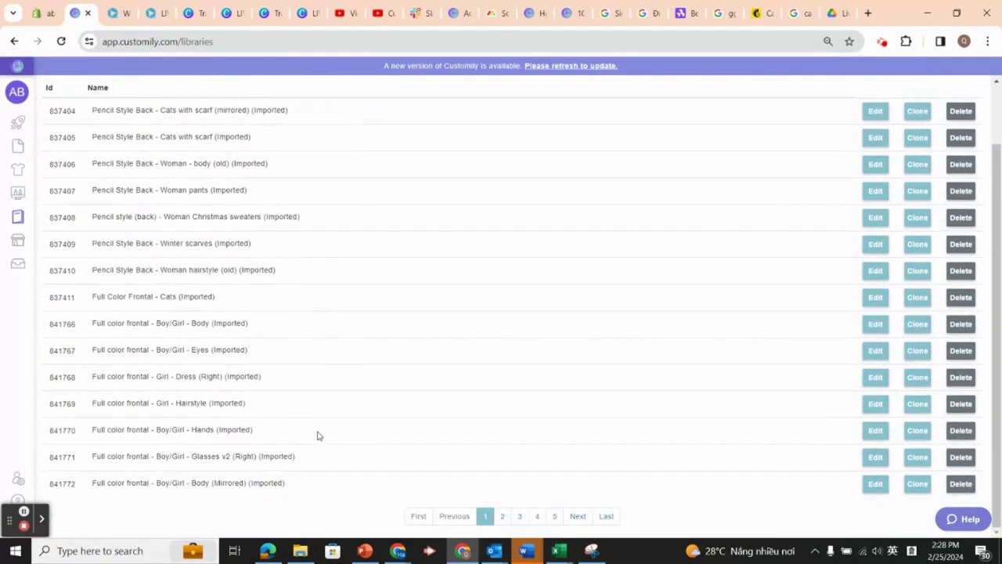
pyautogui.click(606, 518)
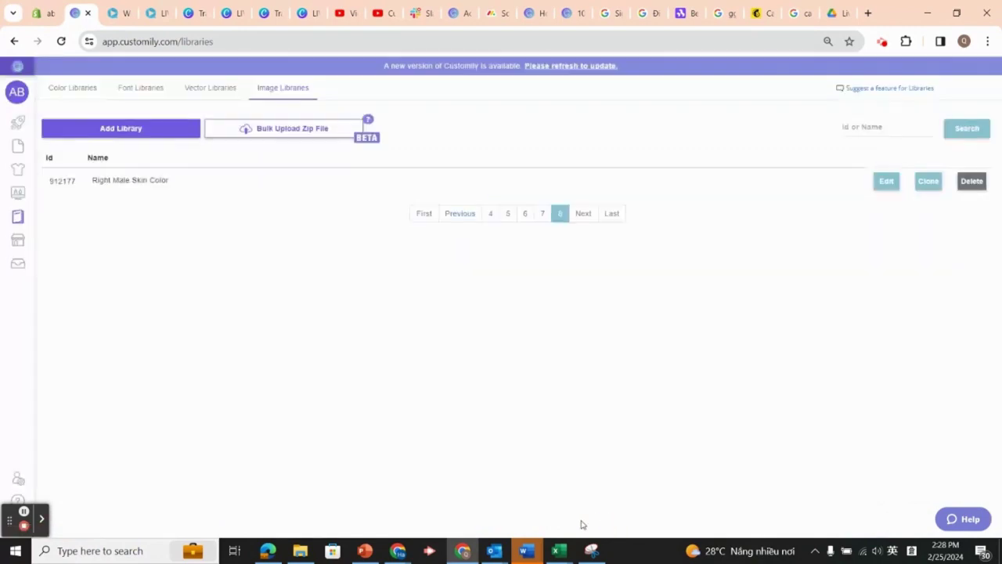
pyautogui.click(541, 216)
pyautogui.scroll(-1, 83, 359)
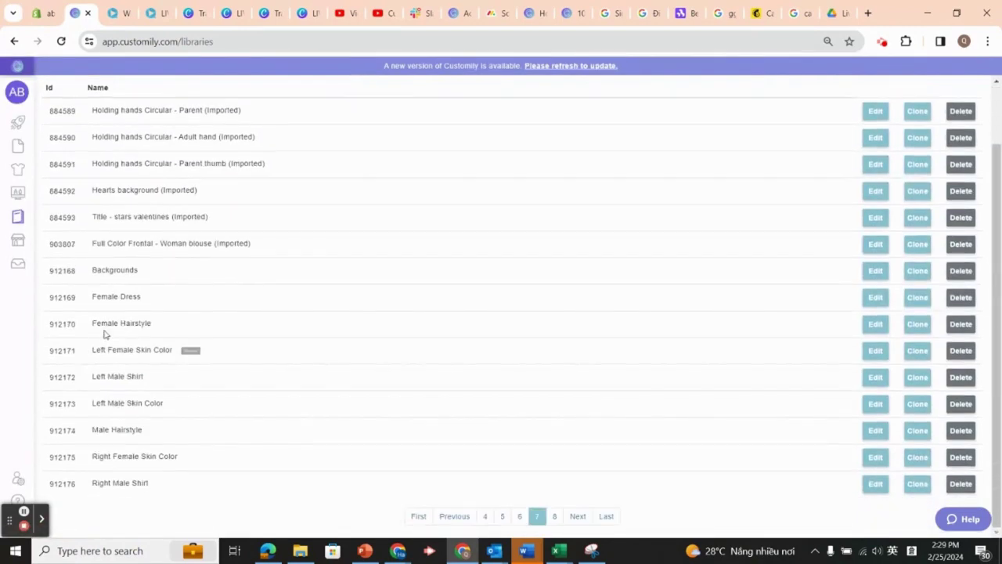
pyautogui.click(871, 328)
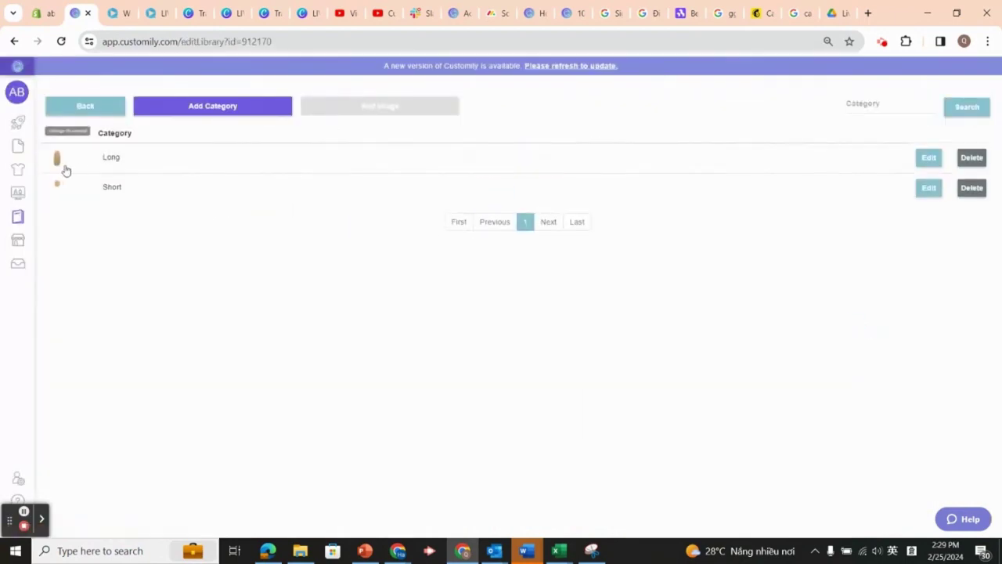
# Change the thumbnail of the Long category in the Female Hairstyle library to the Long Length image
pyautogui.click(62, 164)
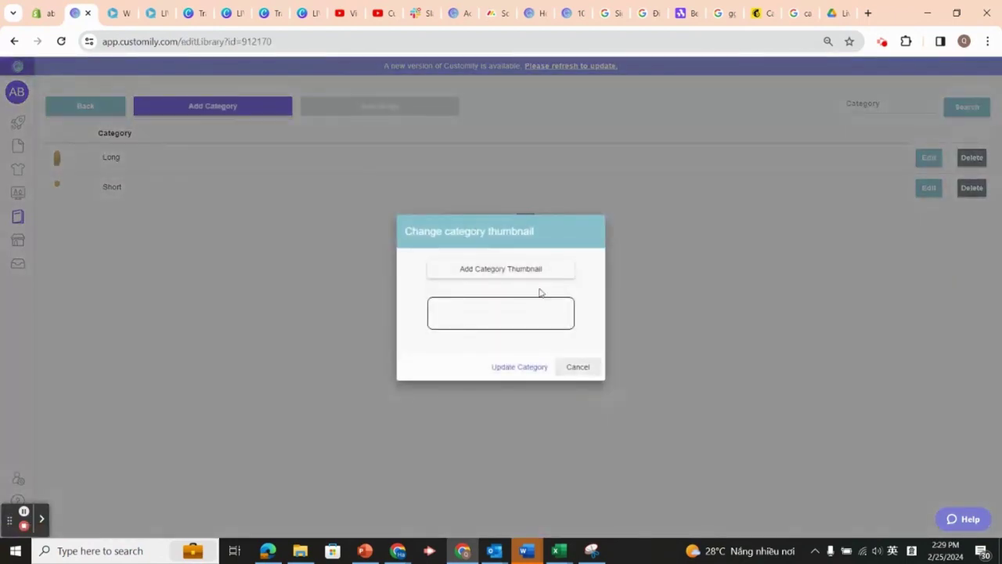
pyautogui.click(506, 198)
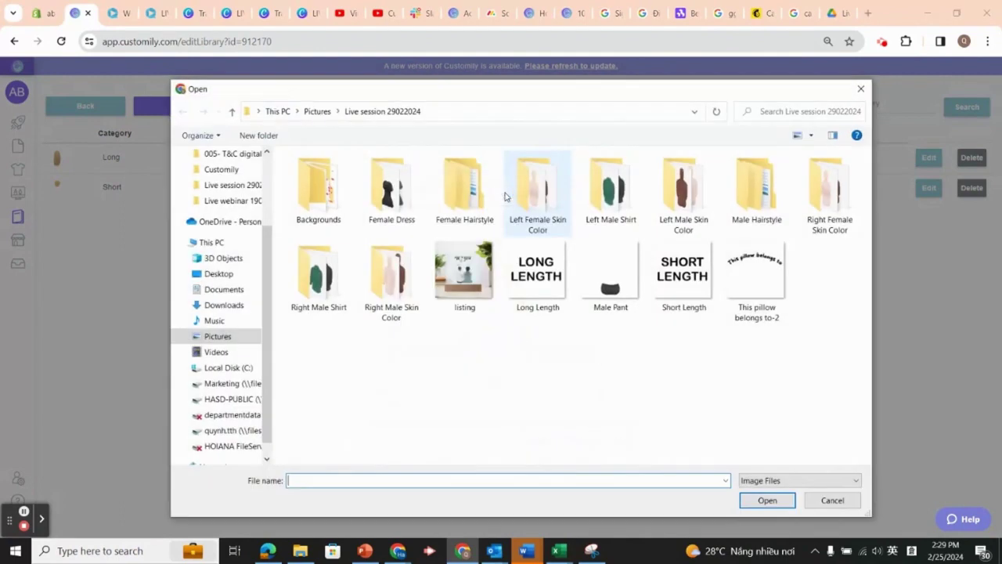
pyautogui.click(538, 274)
pyautogui.click(760, 504)
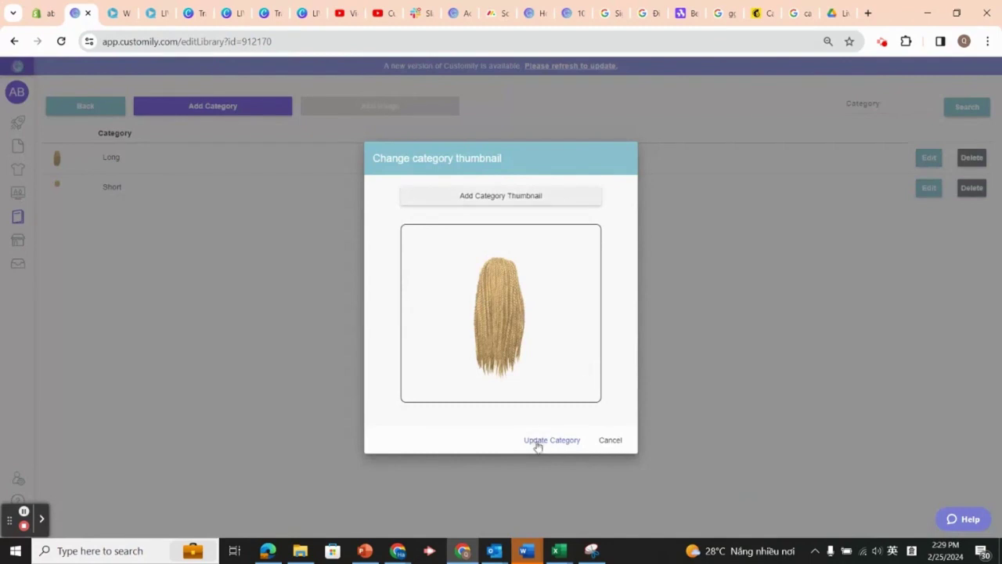
pyautogui.click(540, 412)
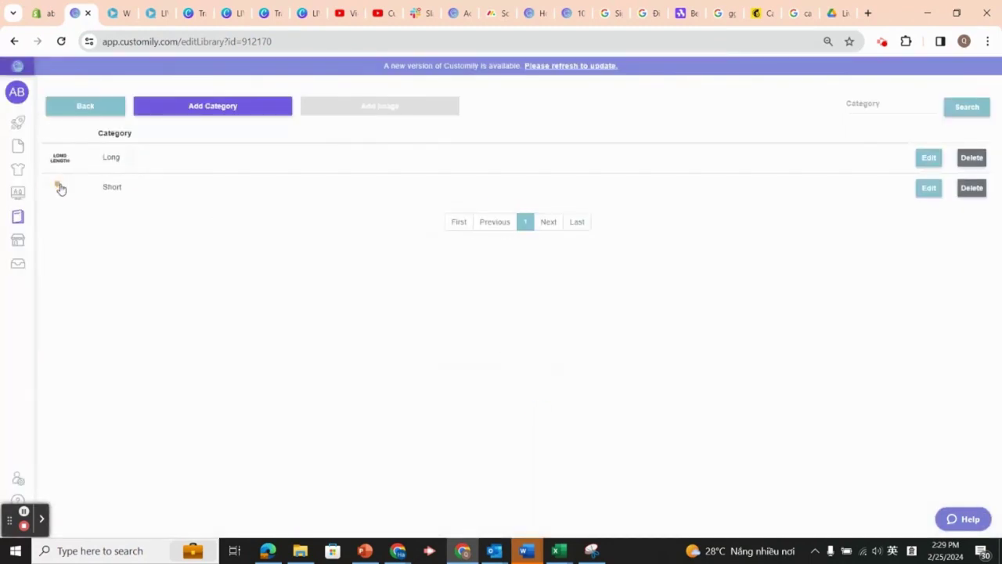
# Change the Female Hairstyle library's Short category thumbnail to the Short Length image and return to the libraries list
pyautogui.click(59, 185)
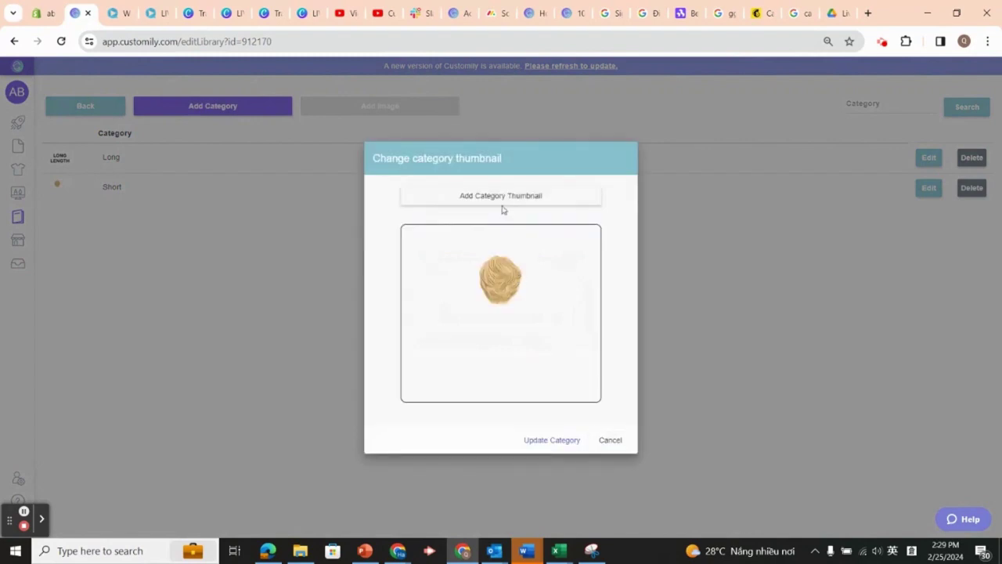
pyautogui.click(502, 206)
pyautogui.click(682, 274)
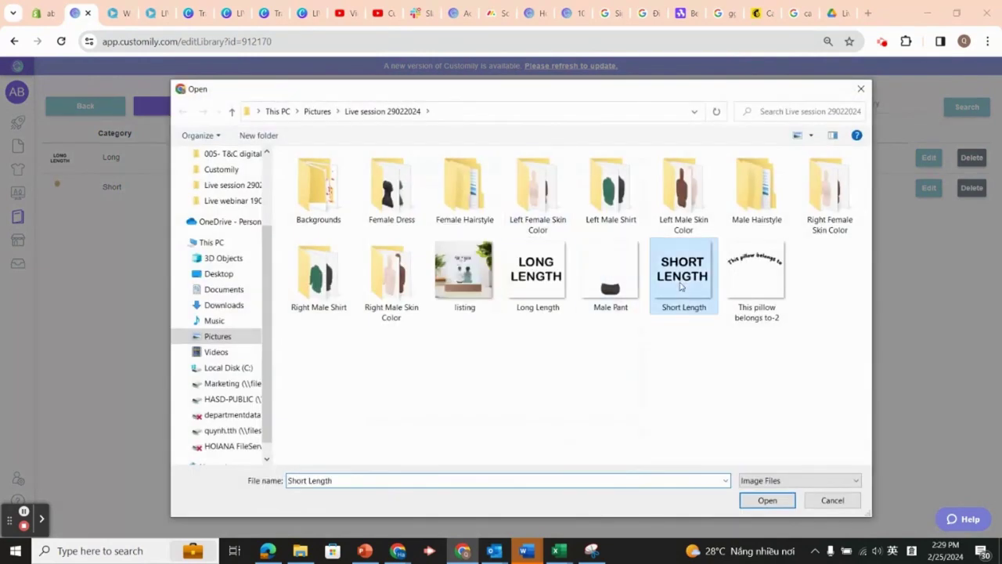
pyautogui.click(765, 500)
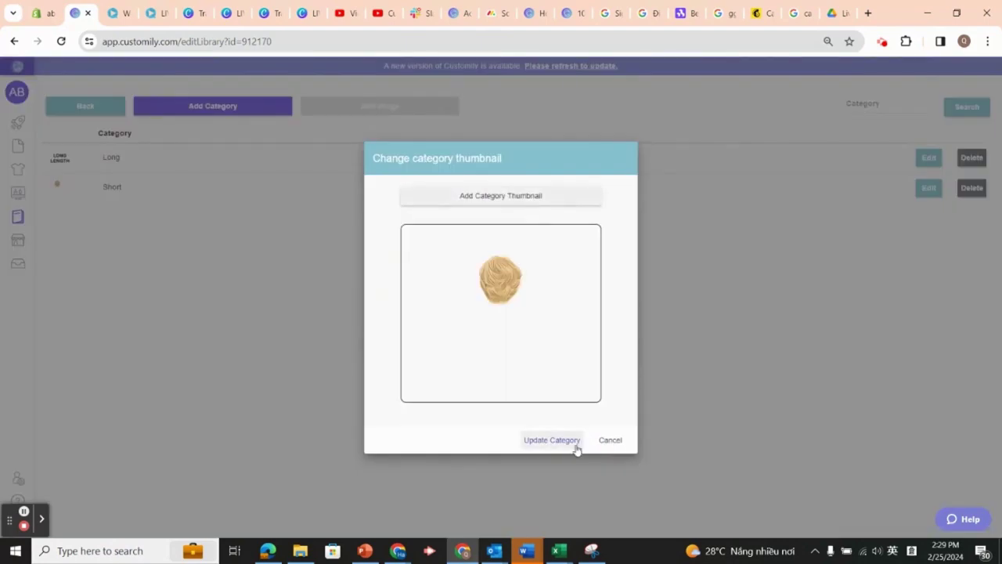
pyautogui.click(549, 414)
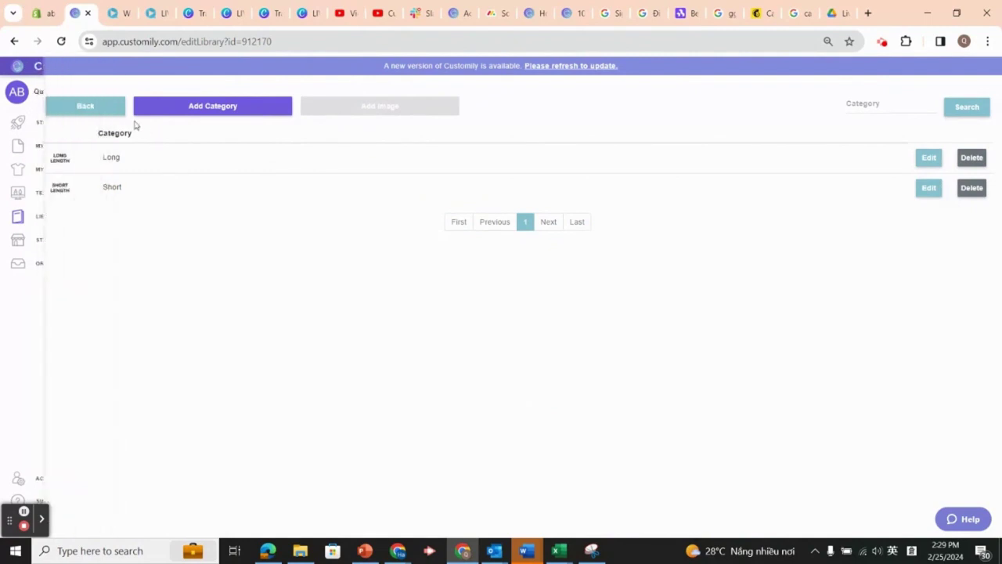
pyautogui.click(103, 111)
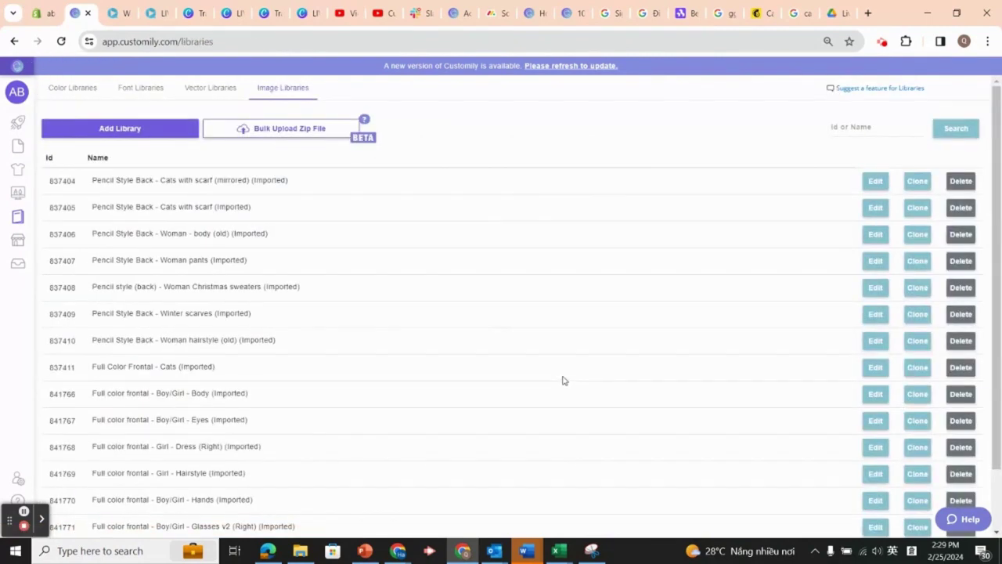
pyautogui.scroll(-2, 563, 380)
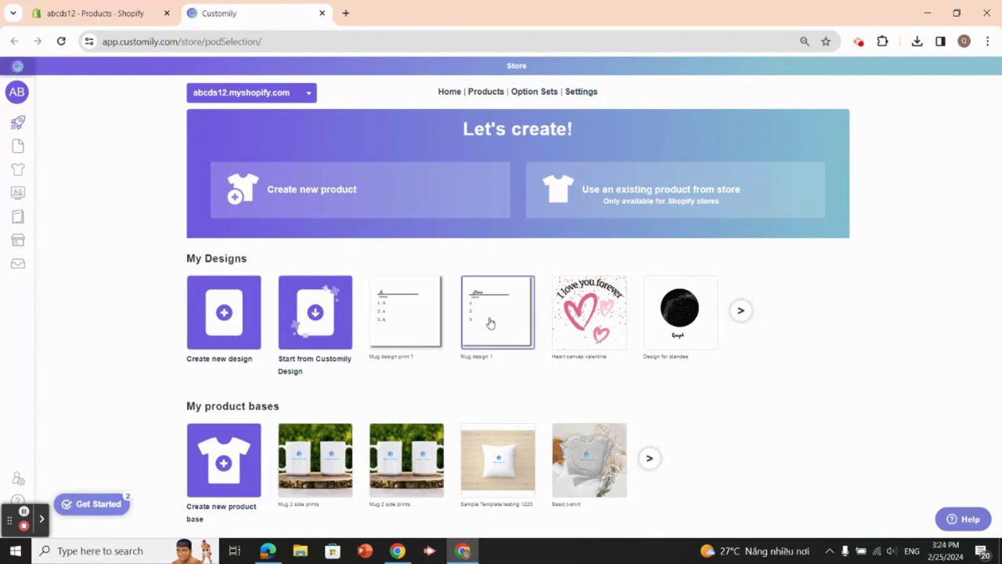
# Create a new design named "Pillow gender" among the saved designs and dismiss the system notification
pyautogui.moveTo(19, 133)
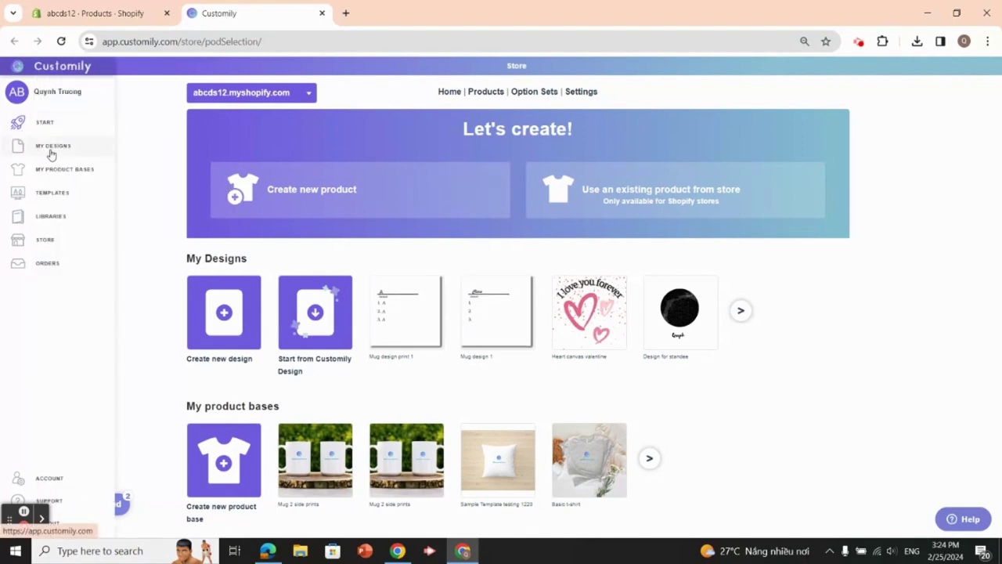
pyautogui.click(51, 153)
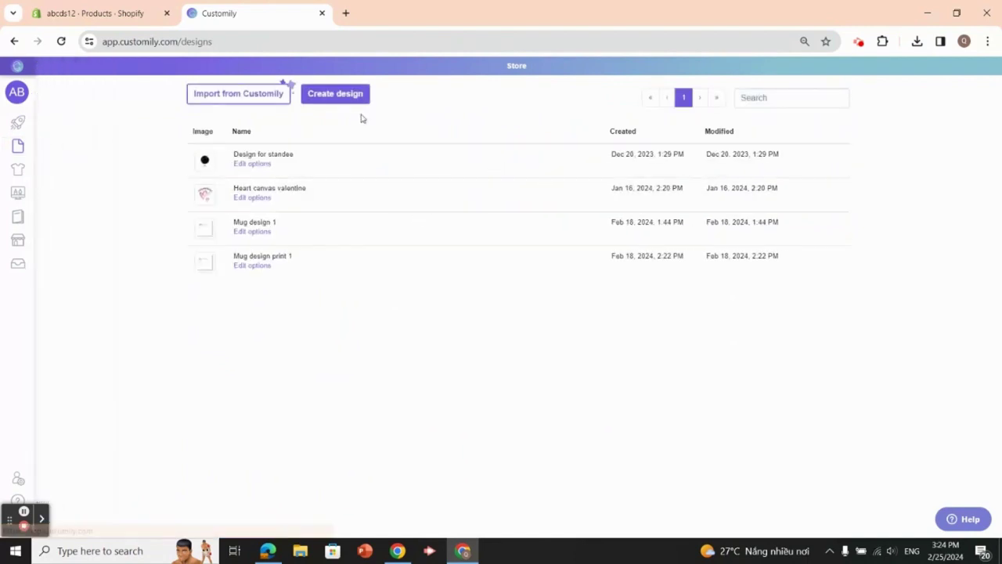
pyautogui.click(347, 97)
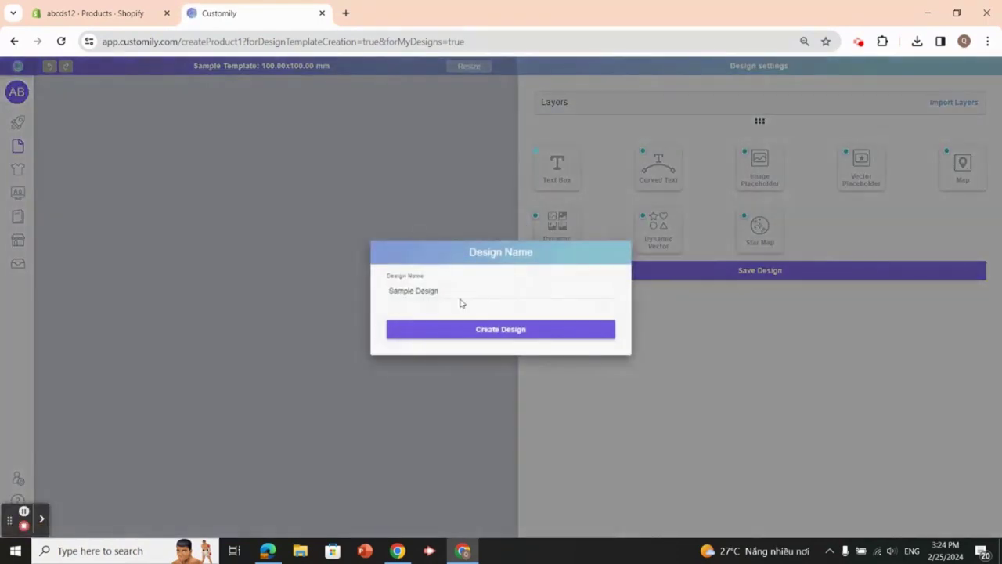
pyautogui.click(456, 292)
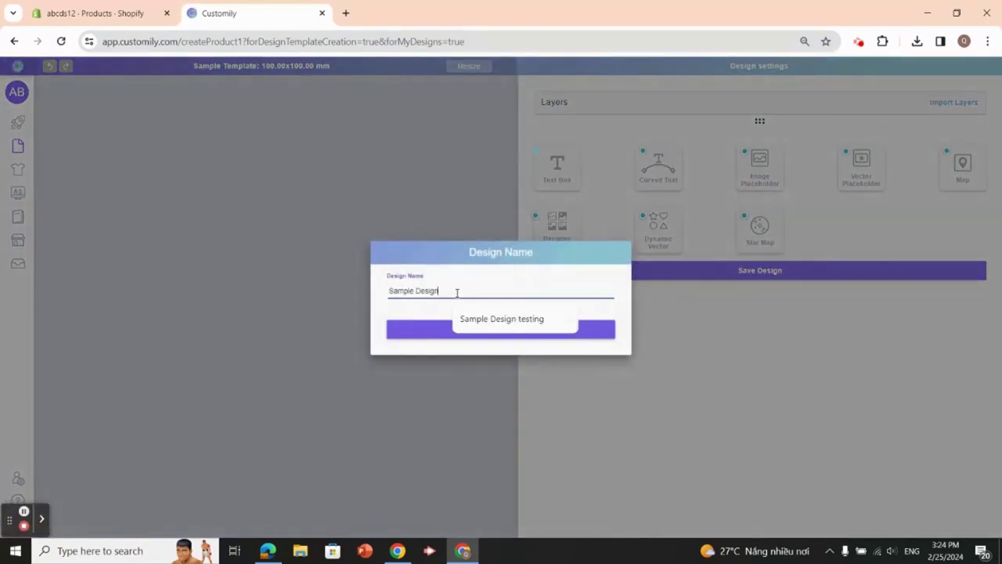
pyautogui.moveTo(459, 291); pyautogui.dragTo(351, 286)
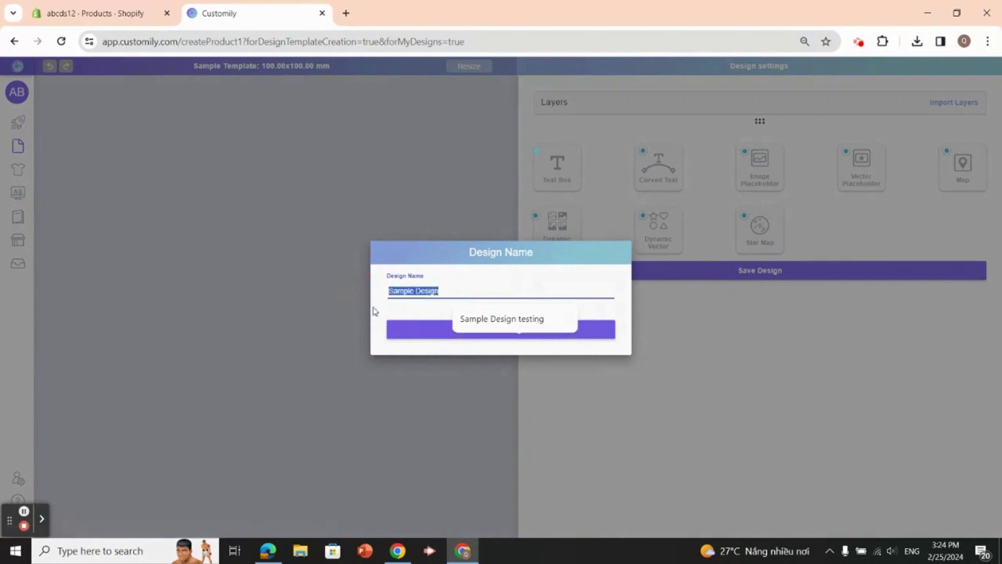
pyautogui.write('Pillow gender')
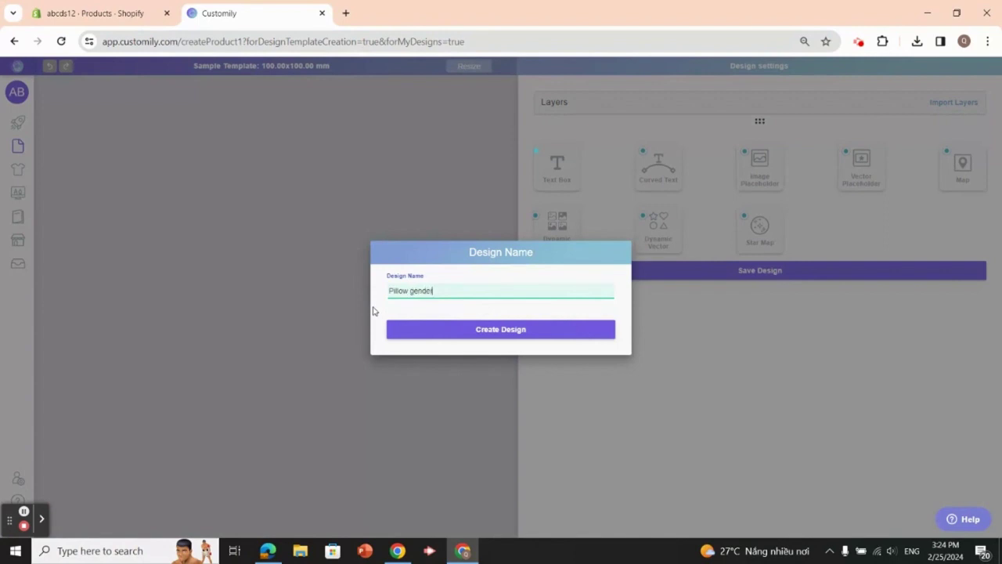
pyautogui.click(511, 335)
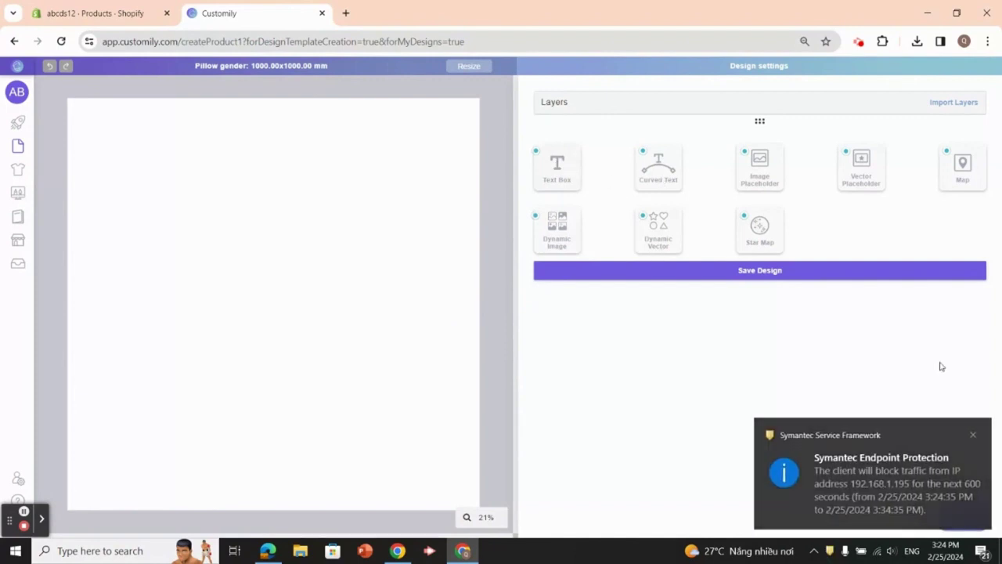
pyautogui.click(974, 436)
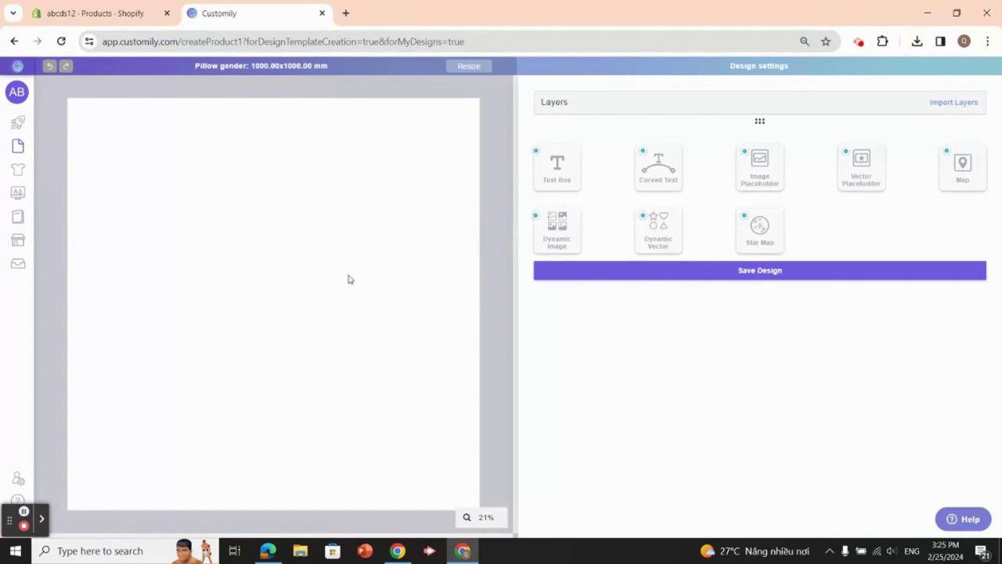
# Add a dynamic image layer filling the whole canvas and upload the "This pillow belongs to-2" image to it
pyautogui.click(560, 235)
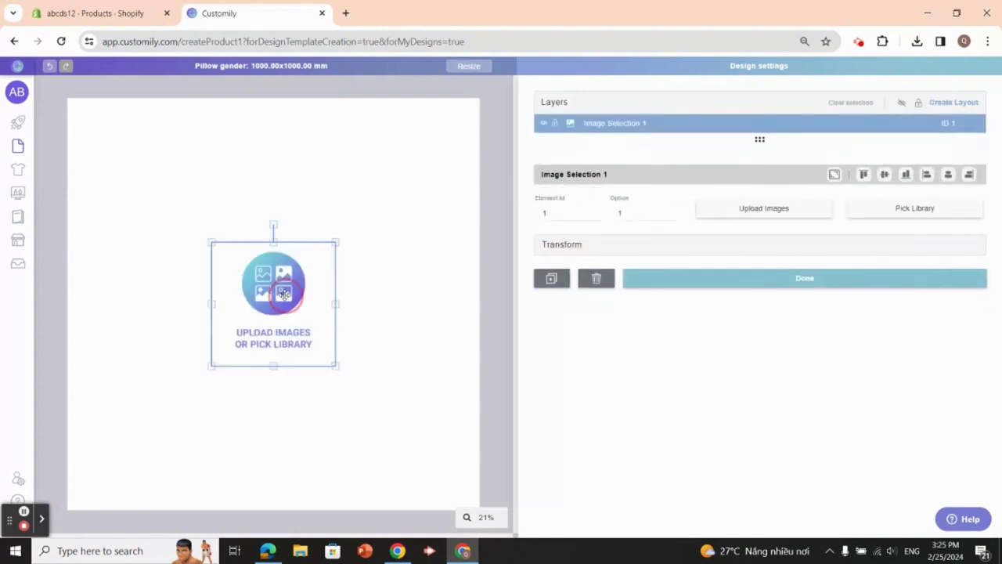
pyautogui.click(835, 175)
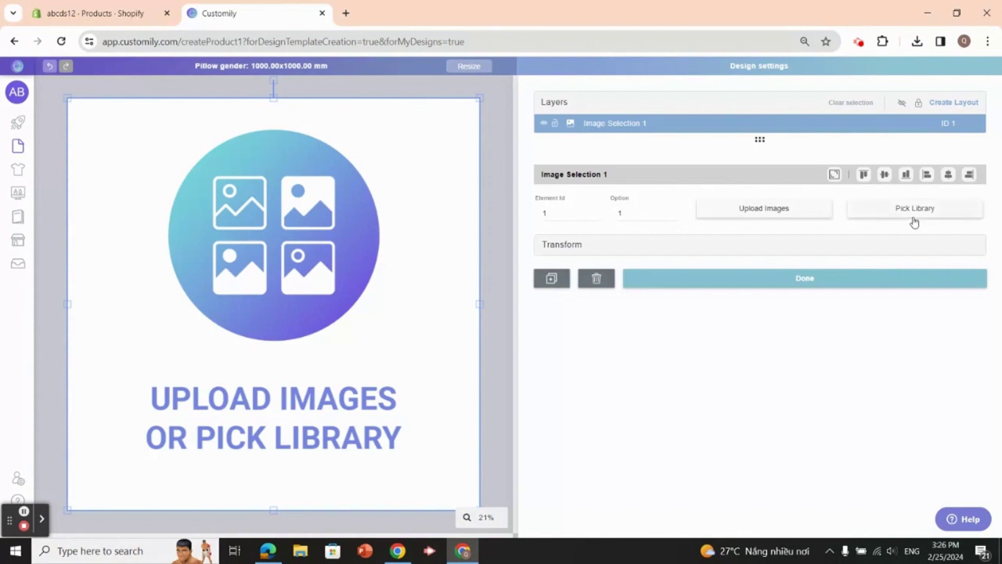
pyautogui.click(777, 216)
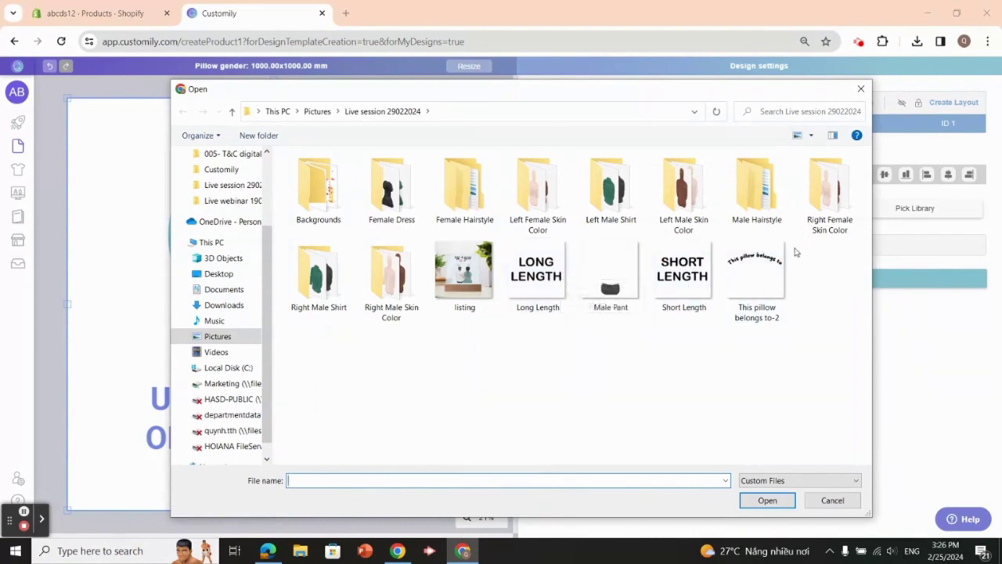
pyautogui.click(756, 283)
pyautogui.click(767, 499)
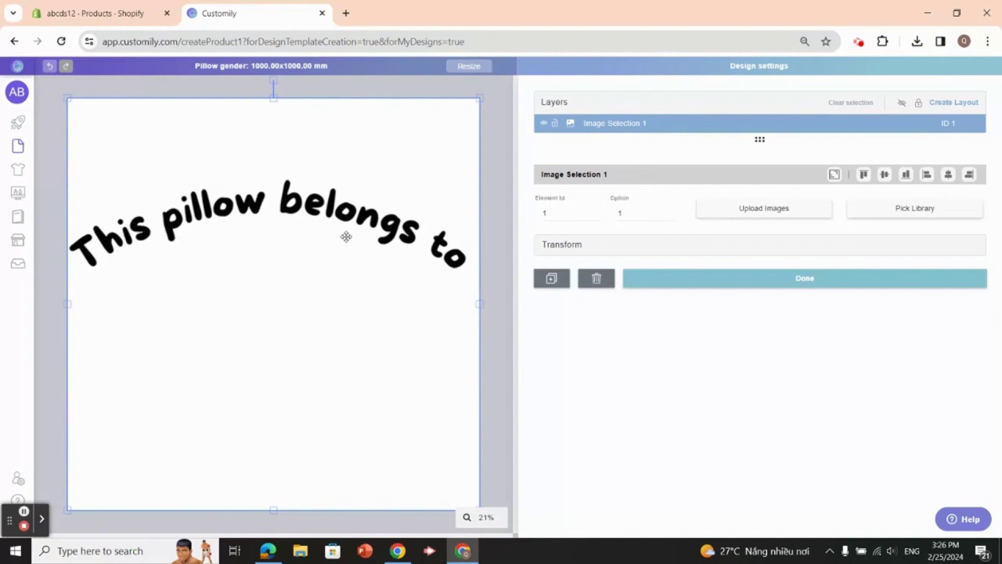
# Rename the image layer holding the pillow text to "Quote" and lock it
pyautogui.click(594, 125)
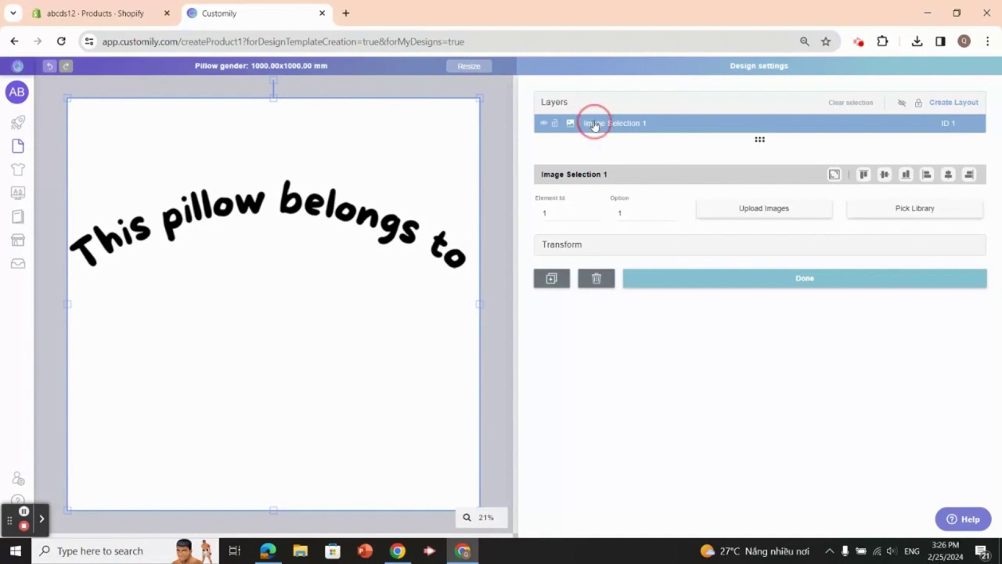
pyautogui.doubleClick(662, 124)
pyautogui.click(577, 126)
pyautogui.click(606, 128)
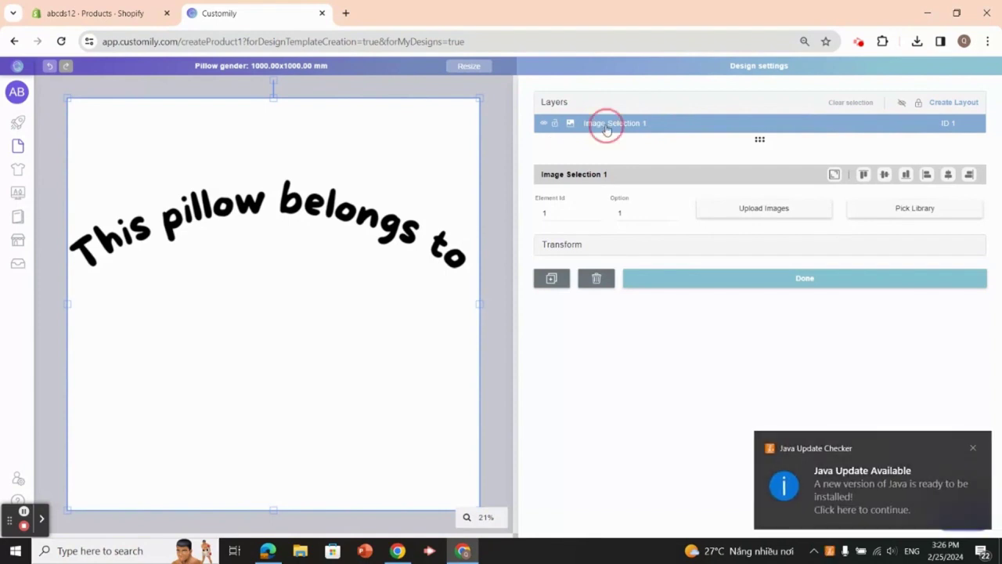
pyautogui.doubleClick(609, 124)
pyautogui.press('BackSpace')
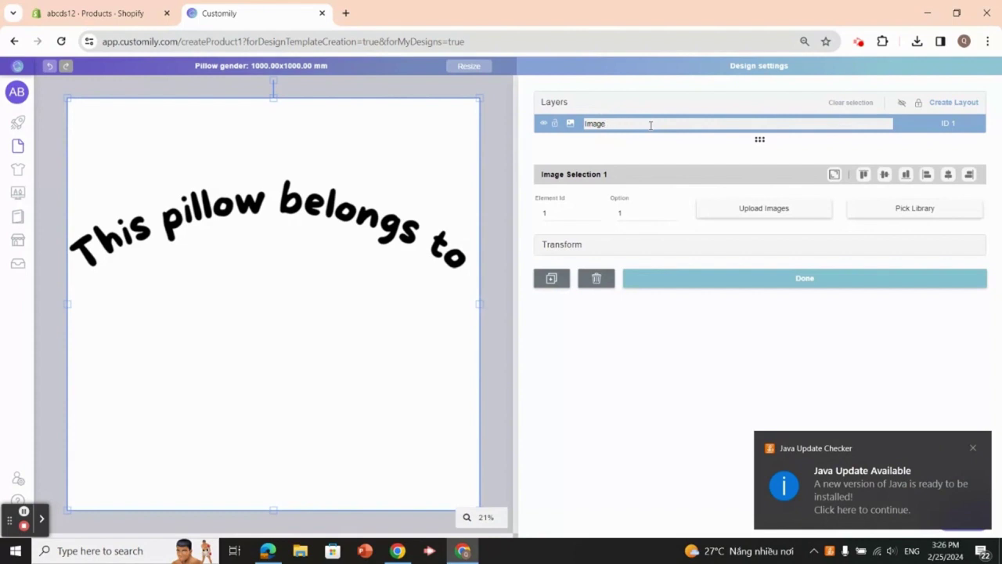
pyautogui.press('BackSpace')
pyautogui.press('BackSpace')
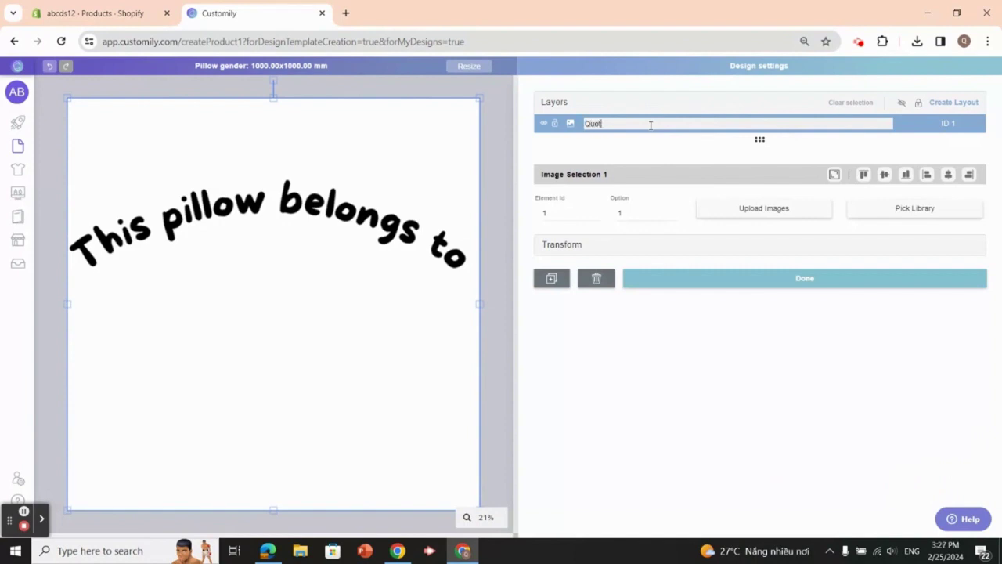
pyautogui.click(661, 137)
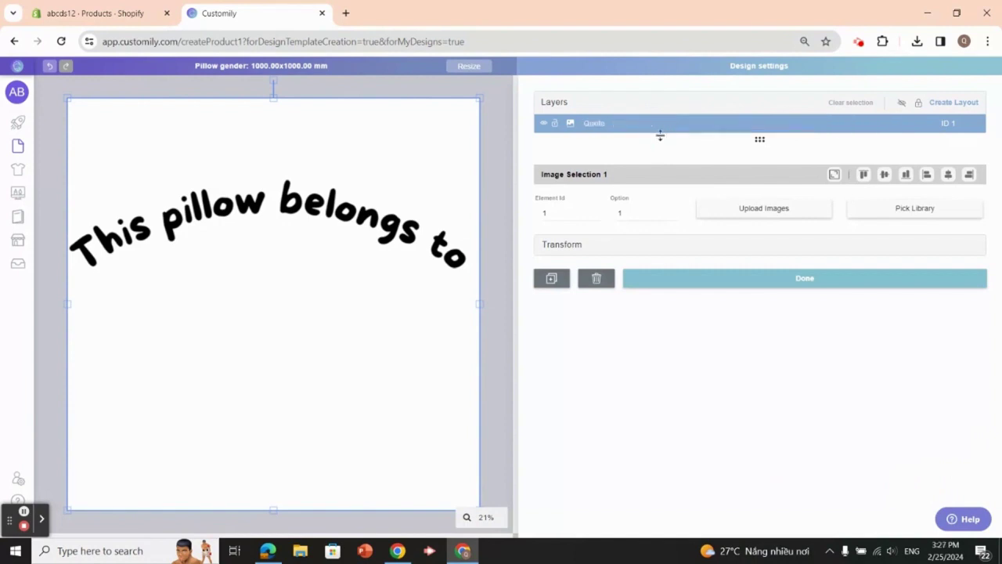
pyautogui.click(556, 126)
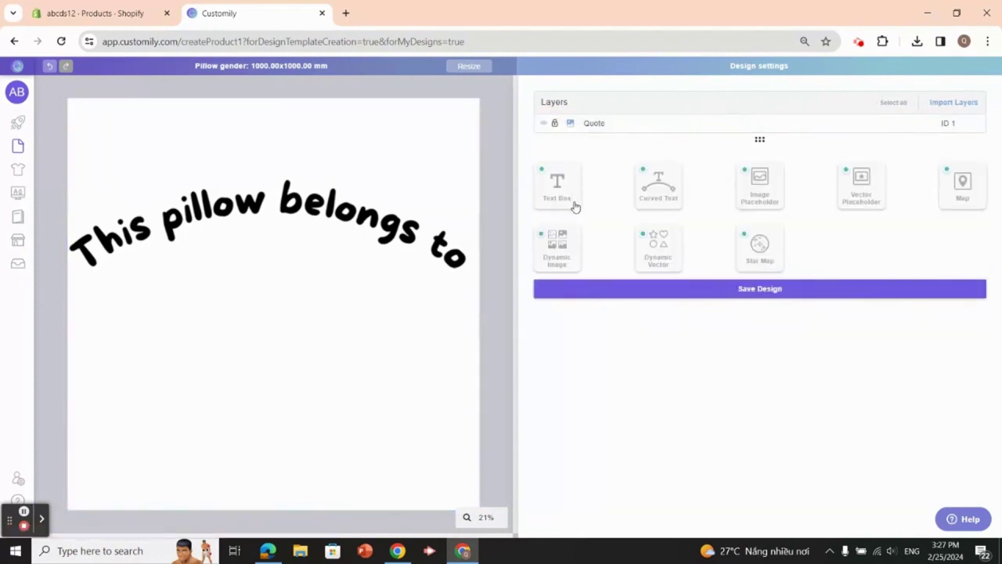
# Add a second dynamic image layer and place it below the left half of the quote
pyautogui.click(553, 257)
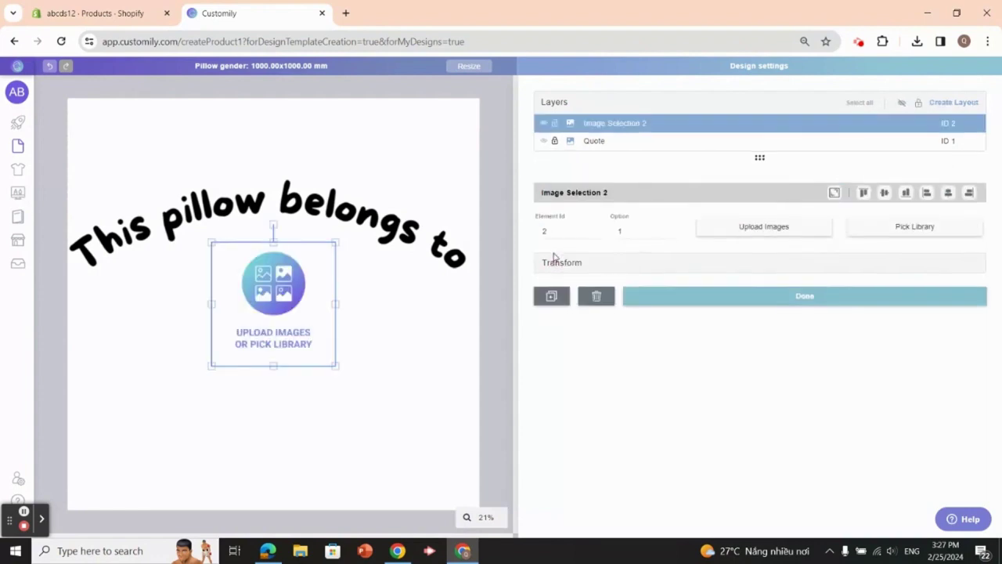
pyautogui.moveTo(280, 330); pyautogui.dragTo(217, 368)
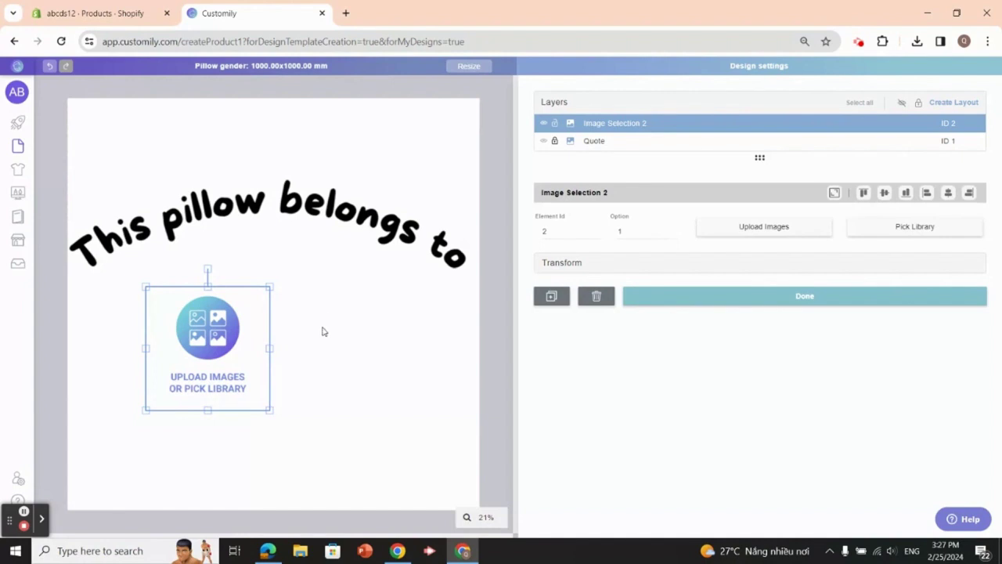
pyautogui.moveTo(235, 317); pyautogui.dragTo(236, 318)
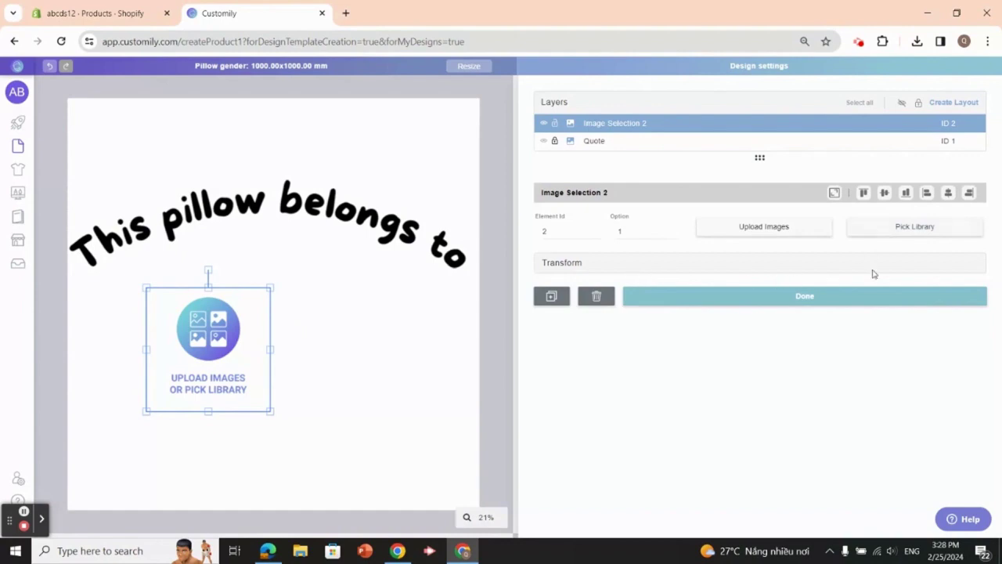
# Assign the Left Male Skin Color library to the new image layer and move the figure further left under the quote
pyautogui.click(924, 228)
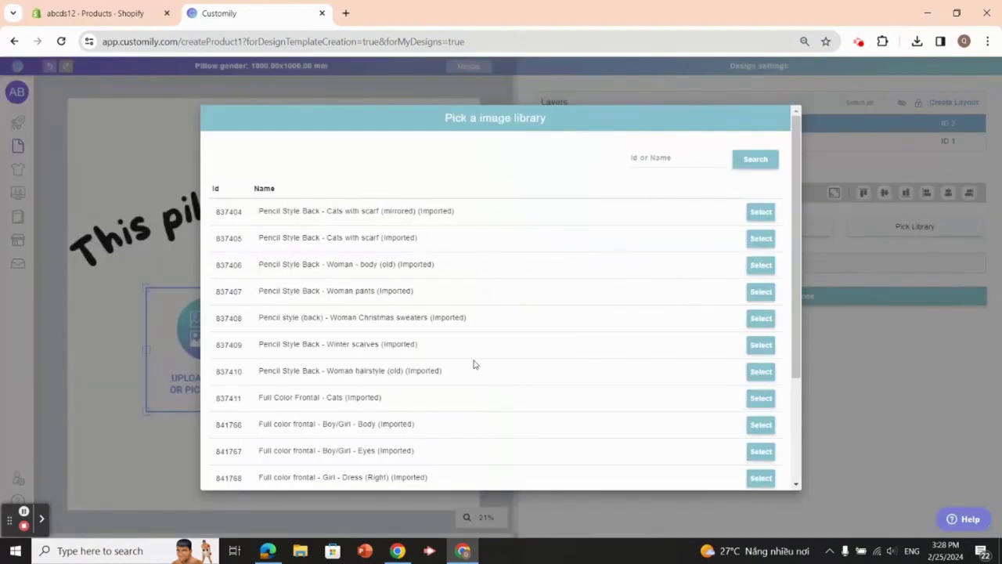
pyautogui.scroll(-5, 483, 365)
pyautogui.click(590, 467)
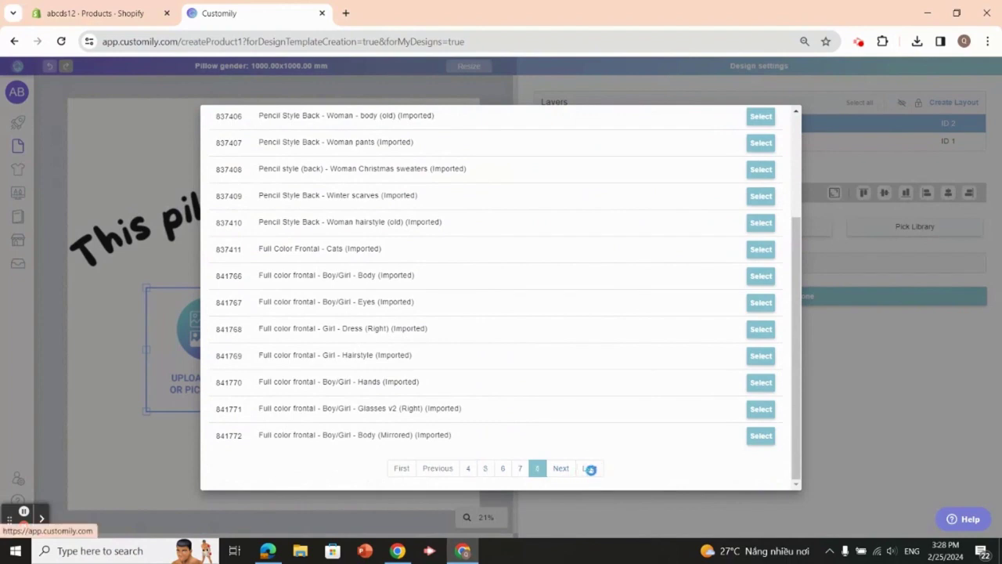
pyautogui.click(527, 356)
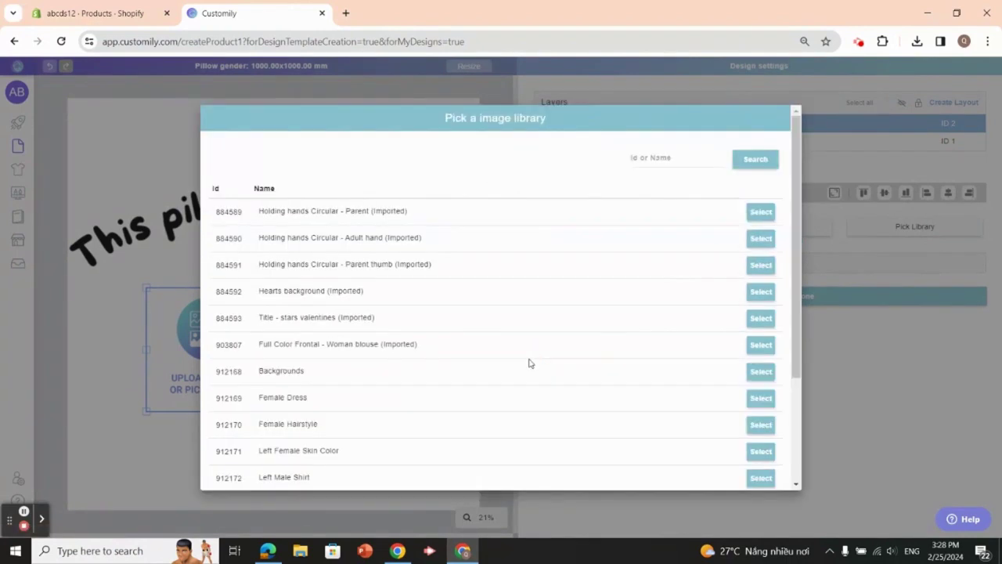
pyautogui.scroll(-2, 415, 331)
pyautogui.scroll(-1, 415, 330)
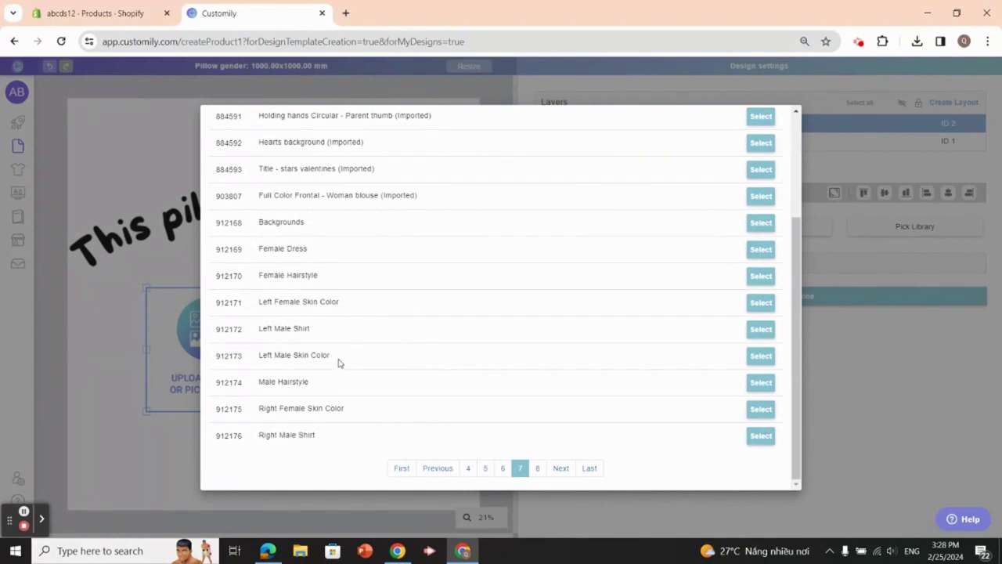
pyautogui.click(760, 359)
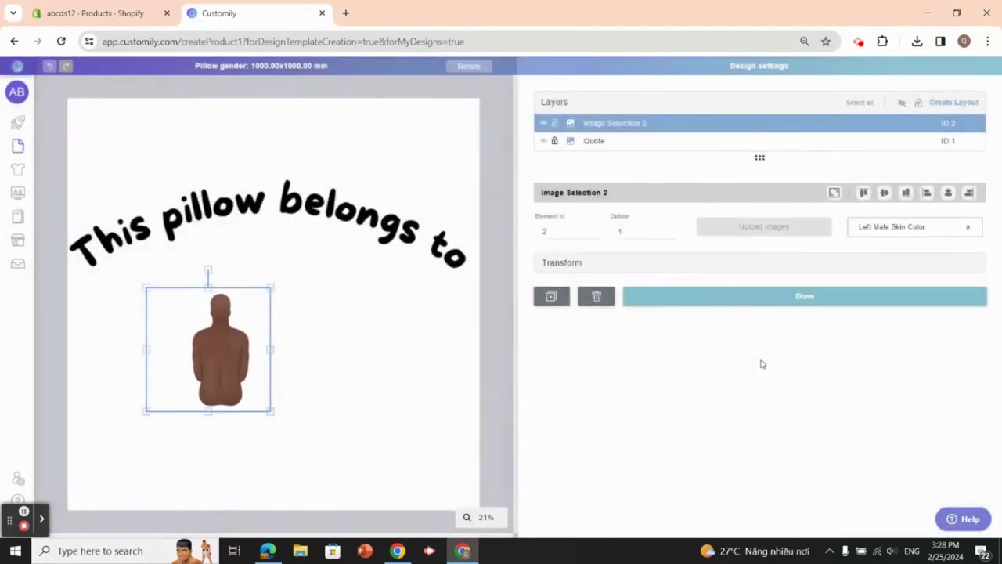
pyautogui.moveTo(218, 352); pyautogui.dragTo(184, 362)
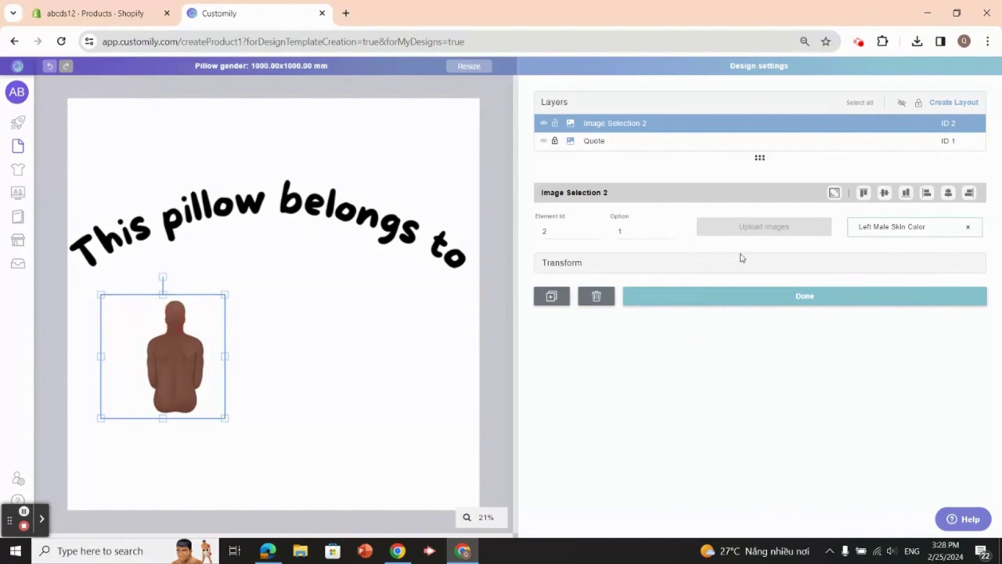
# Rename the male figure's layer to "Left Male skin color"
pyautogui.click(659, 123)
pyautogui.click(646, 123)
pyautogui.moveTo(647, 124); pyautogui.dragTo(583, 124)
pyautogui.click(640, 124)
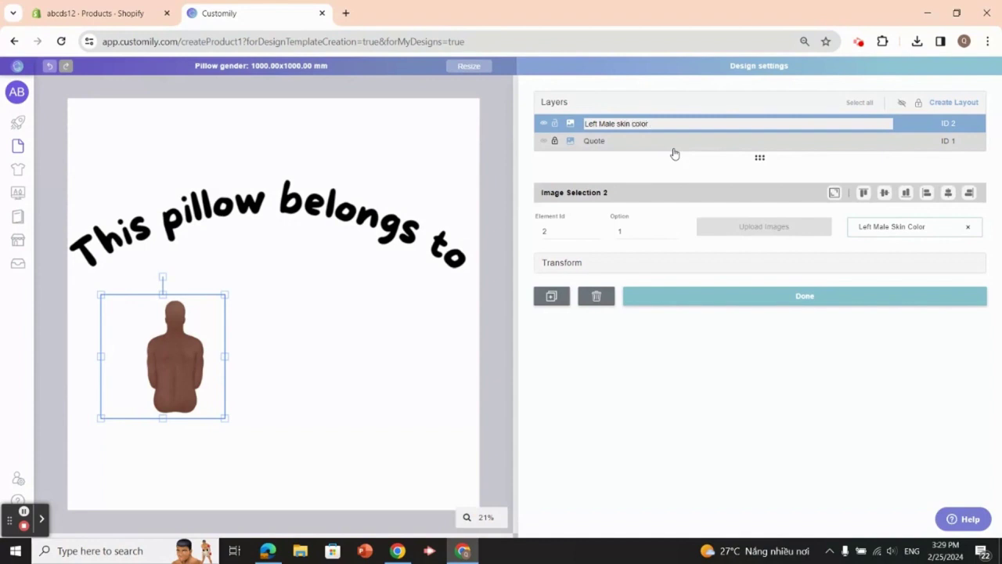
pyautogui.click(696, 158)
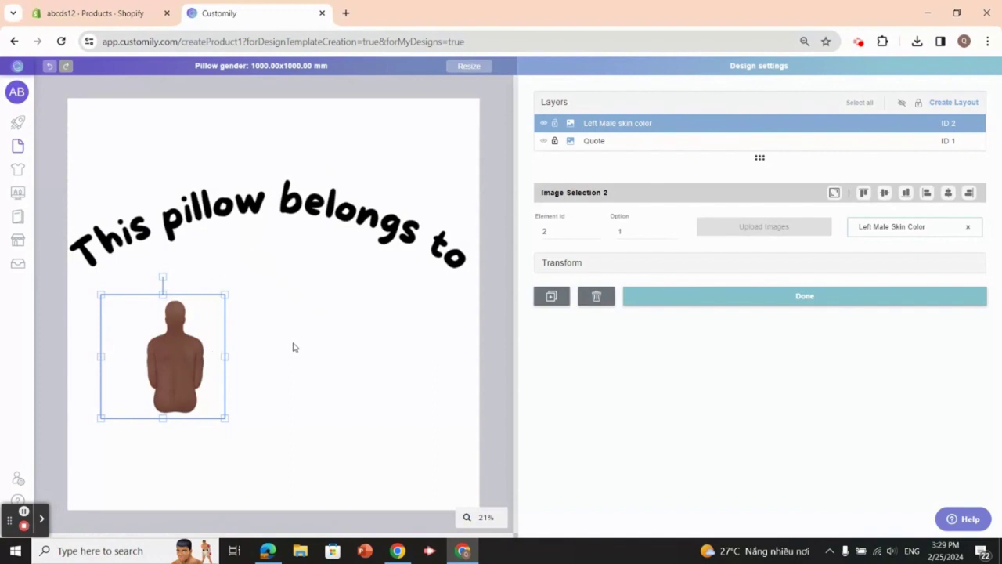
# Duplicate the Left Male skin color layer and replace the copy's image library with Male Hairstyle
pyautogui.hotkey('ctrl', 'd')
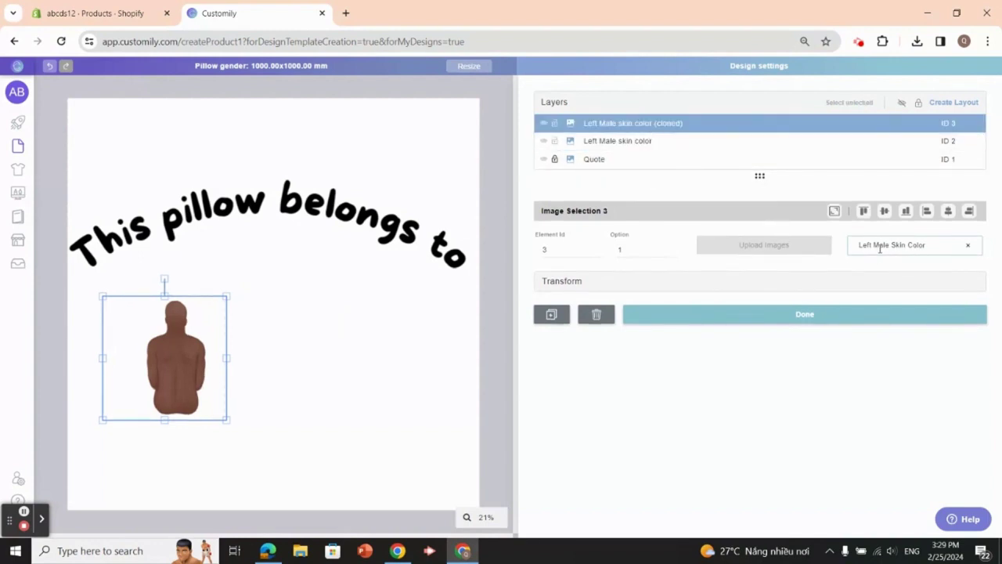
pyautogui.click(967, 246)
pyautogui.click(925, 245)
pyautogui.scroll(-4, 548, 329)
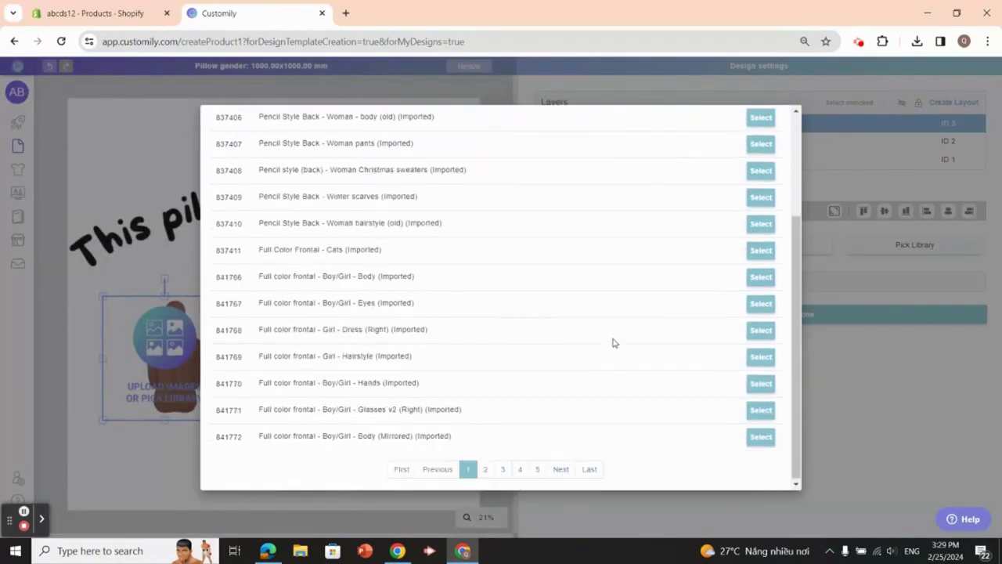
pyautogui.click(587, 469)
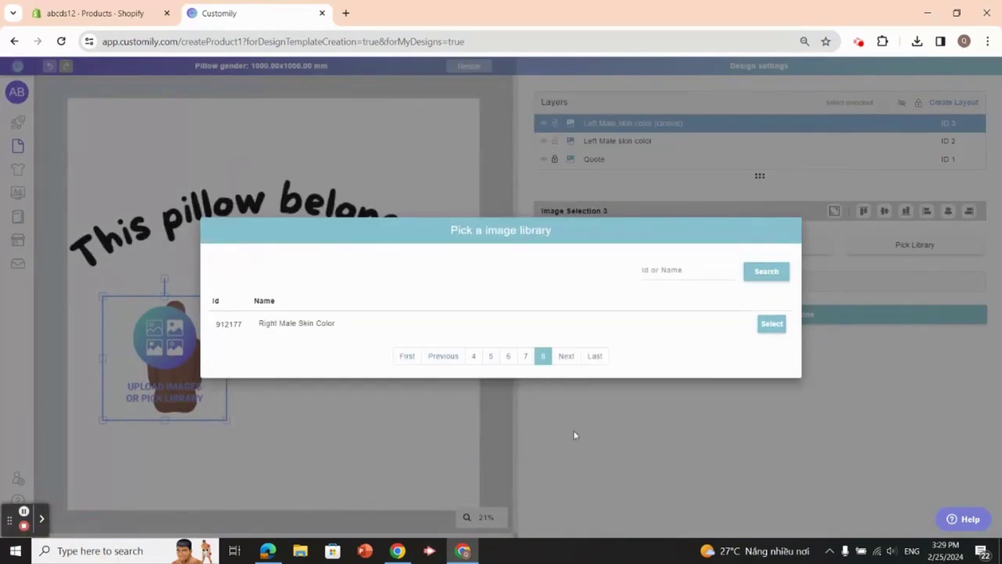
pyautogui.click(526, 357)
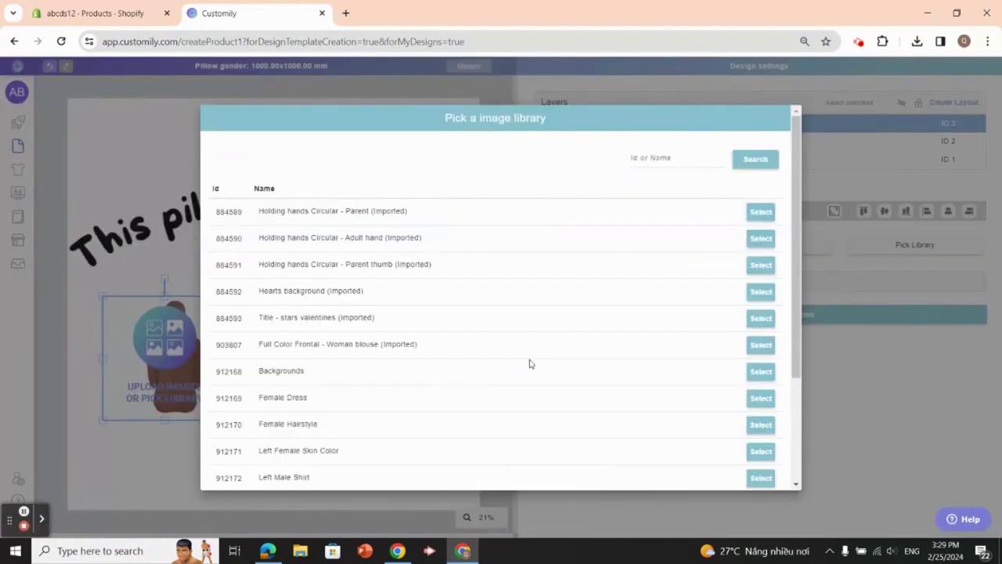
pyautogui.scroll(-2, 415, 418)
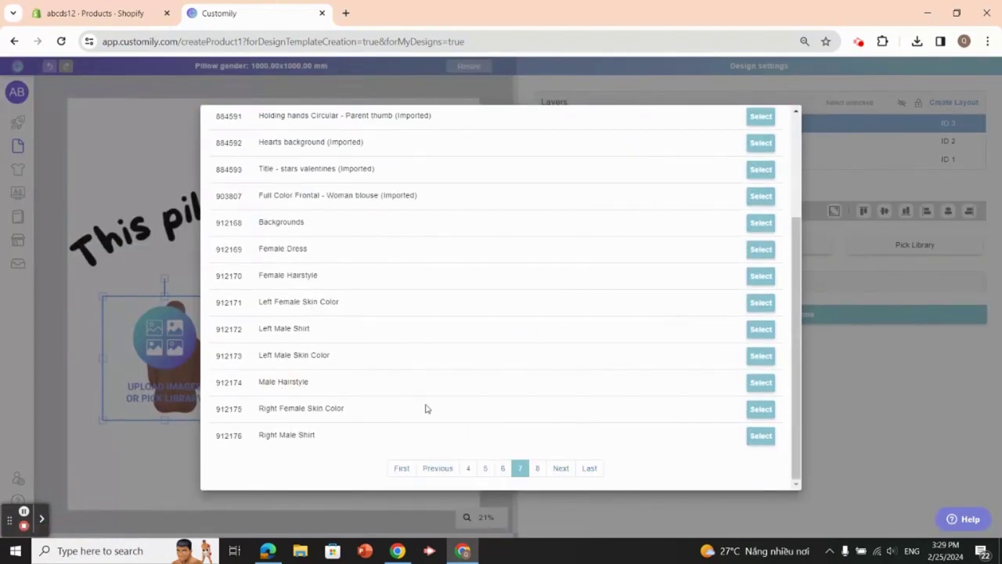
pyautogui.click(761, 383)
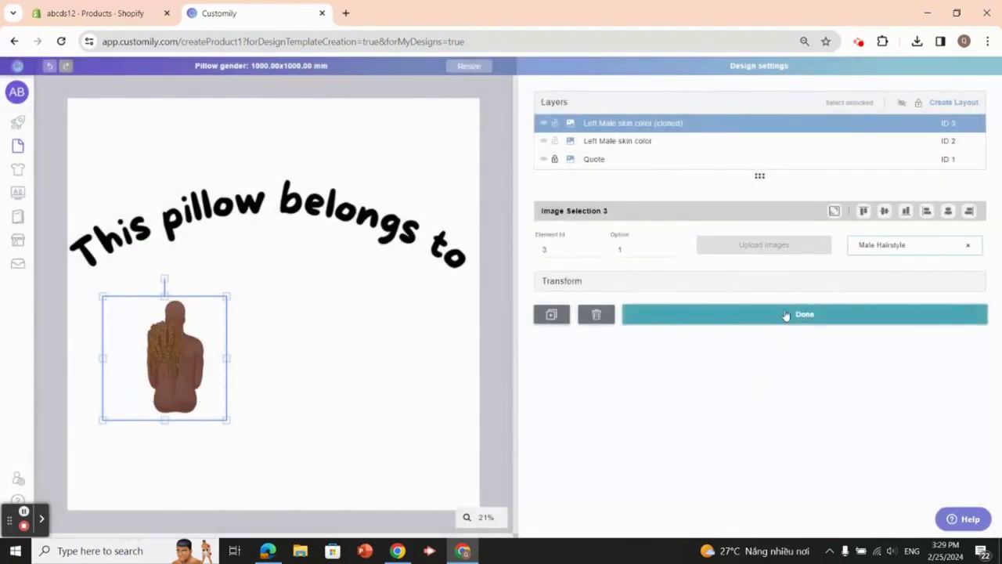
# Place the hairstyle over the male figure's head, enlarge the body layer and realign the two
pyautogui.moveTo(169, 344); pyautogui.dragTo(177, 314)
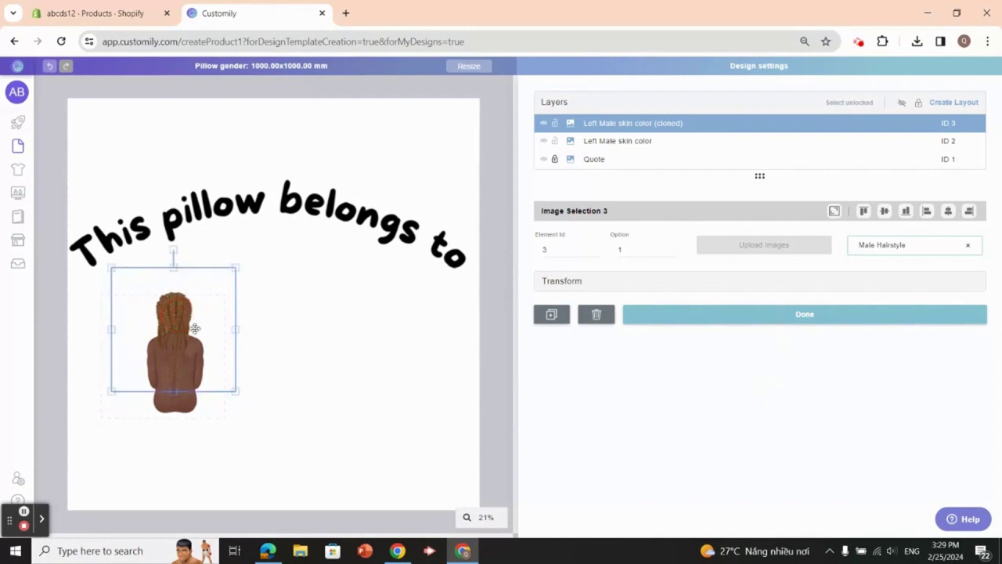
pyautogui.click(197, 409)
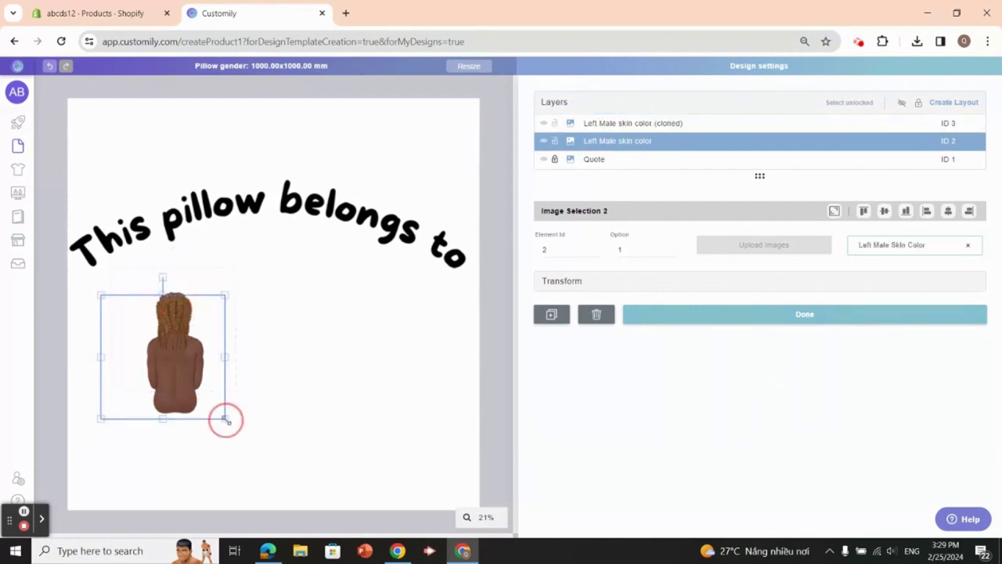
pyautogui.moveTo(224, 417); pyautogui.dragTo(247, 445)
pyautogui.moveTo(212, 409); pyautogui.dragTo(195, 409)
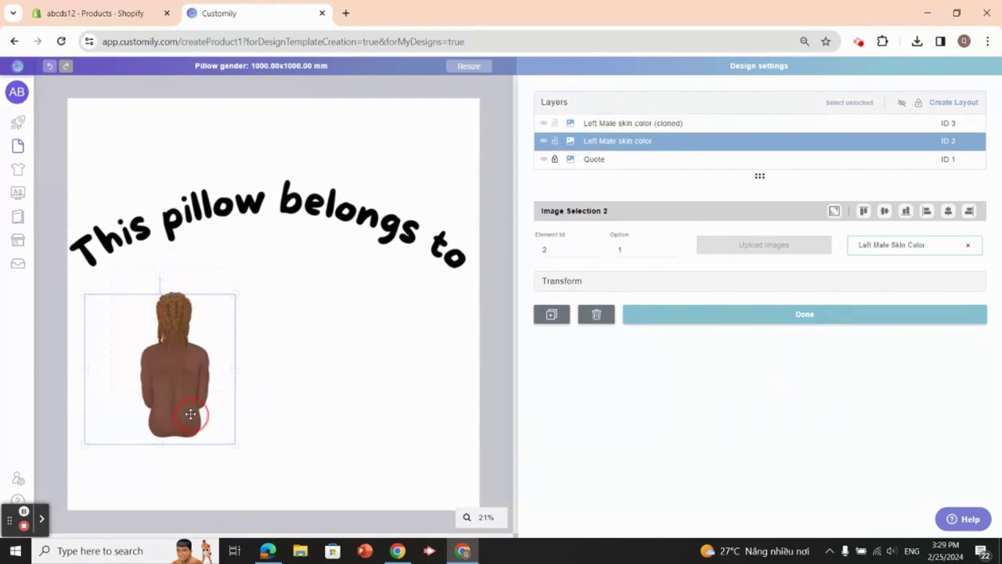
pyautogui.click(172, 308)
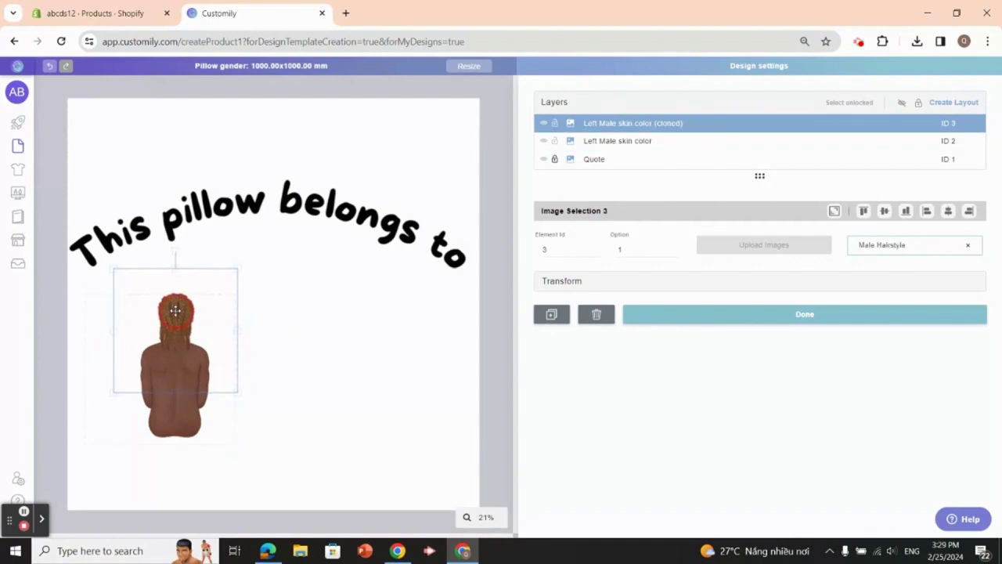
pyautogui.click(289, 330)
pyautogui.click(174, 311)
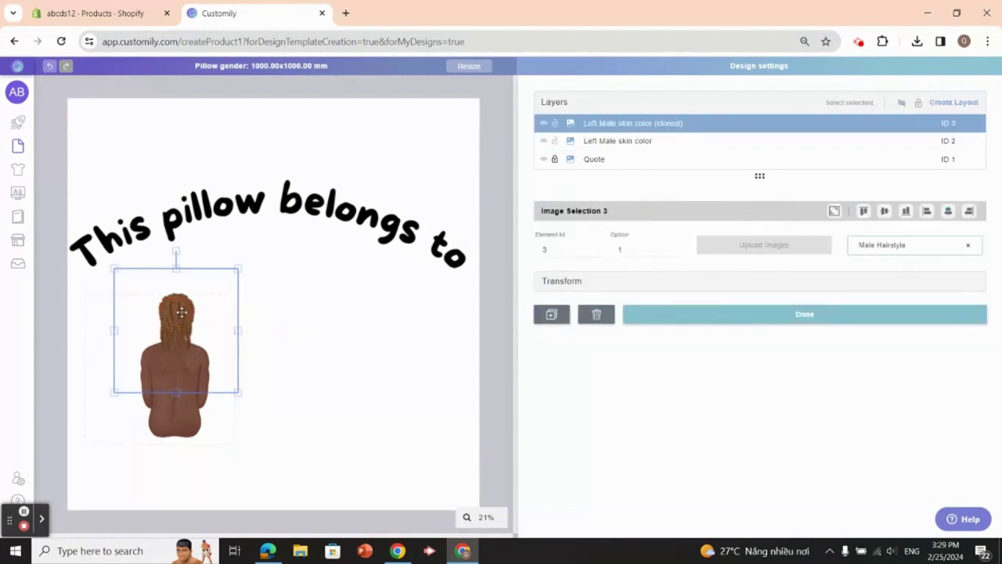
# Switch the hairstyle layer to option 3, then shrink and reposition it to fit the figure's head
pyautogui.click(672, 248)
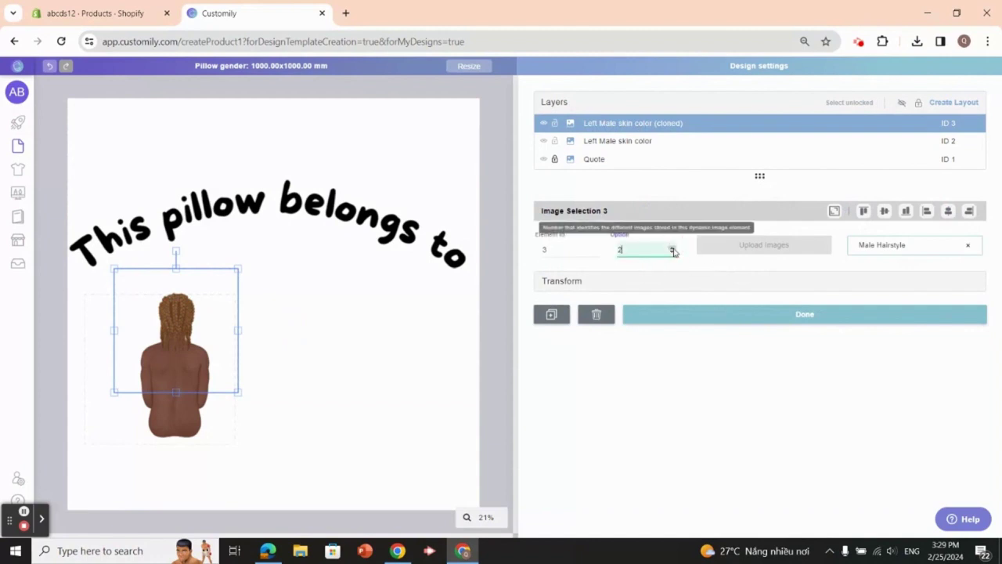
pyautogui.click(671, 248)
pyautogui.click(672, 249)
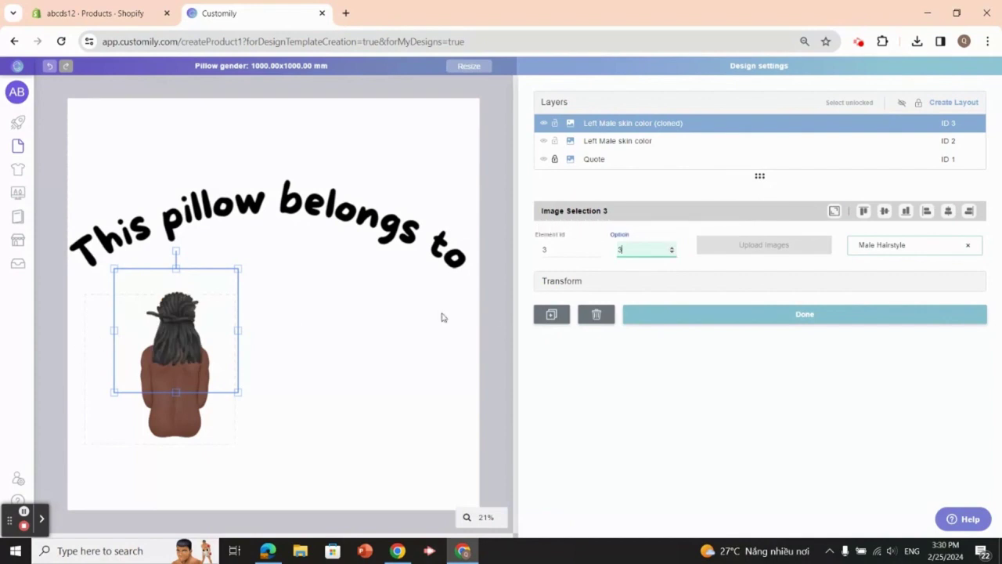
pyautogui.click(169, 348)
pyautogui.moveTo(234, 393); pyautogui.dragTo(212, 357)
pyautogui.moveTo(171, 318); pyautogui.dragTo(183, 334)
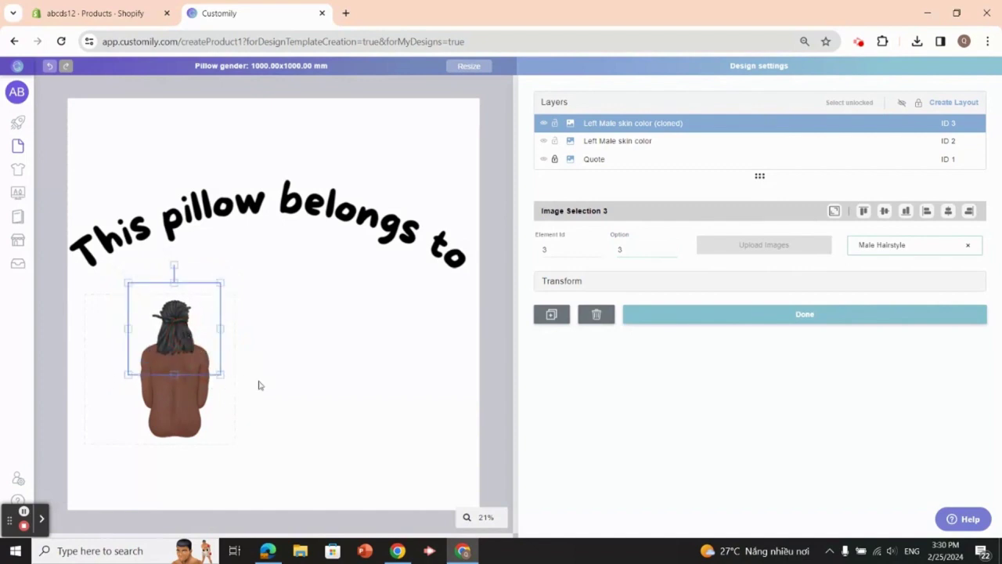
# Preview the remaining Male Hairstyle options on the figure's head, then set the hairstyle layer to option 1
pyautogui.click(672, 249)
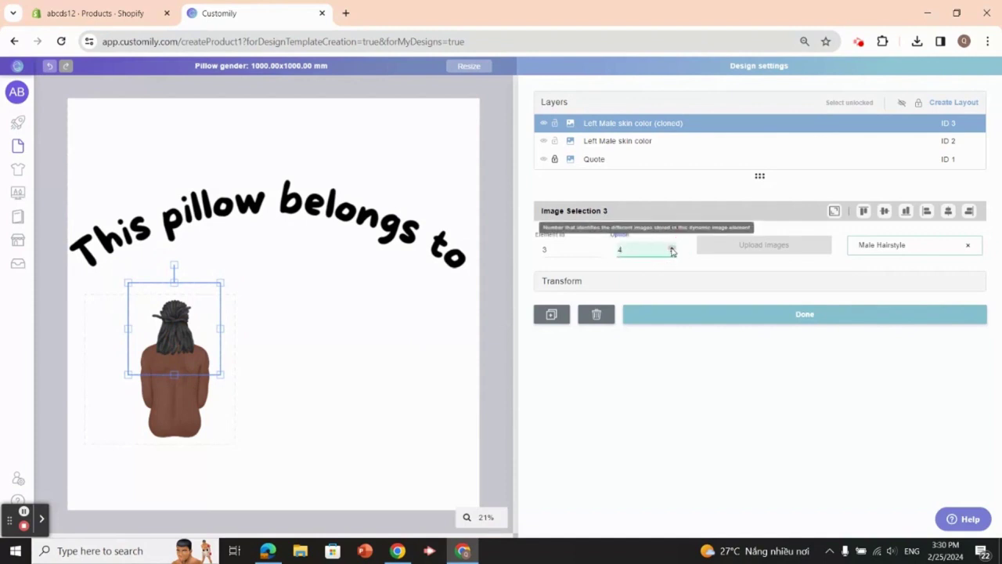
pyautogui.click(672, 248)
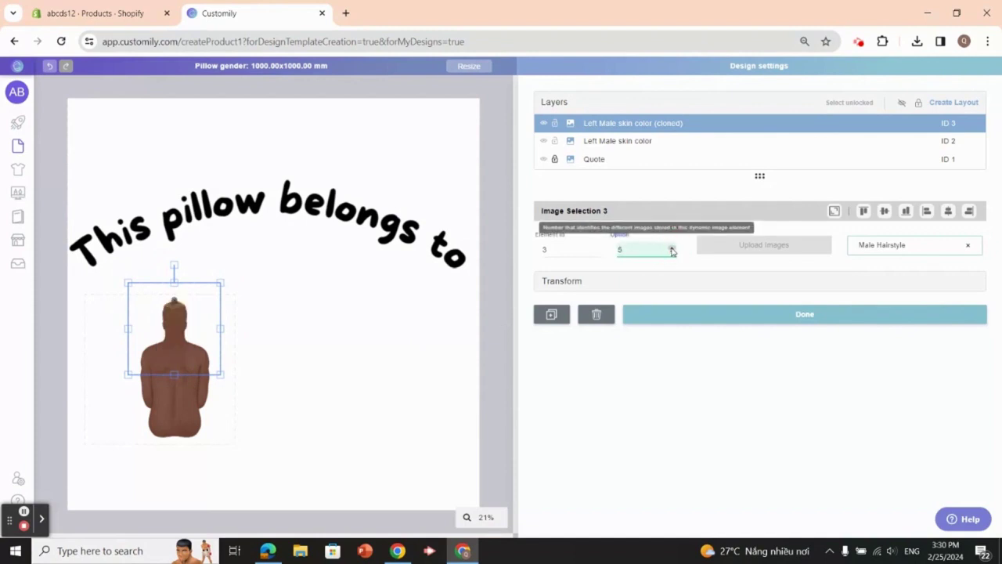
pyautogui.click(672, 248)
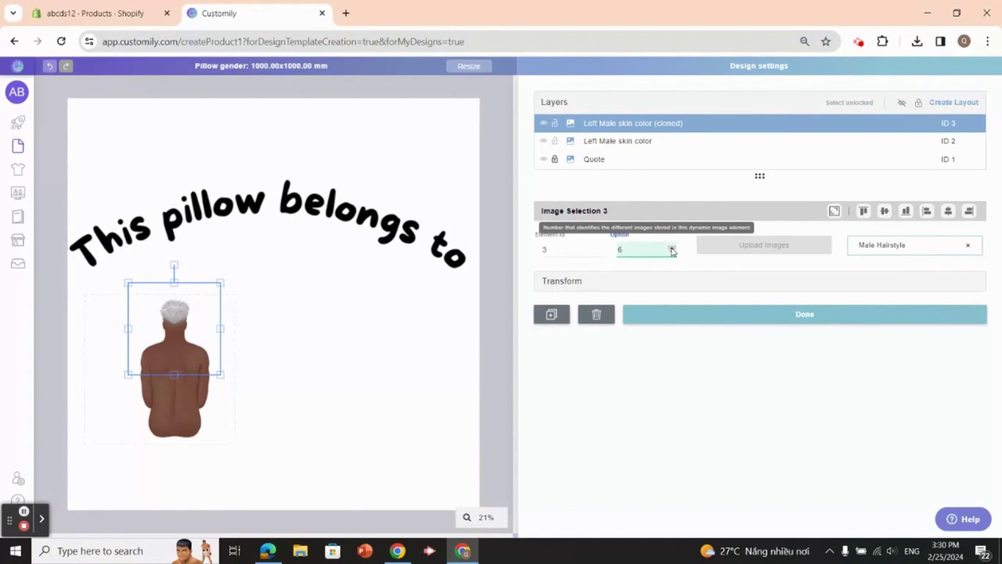
pyautogui.click(671, 249)
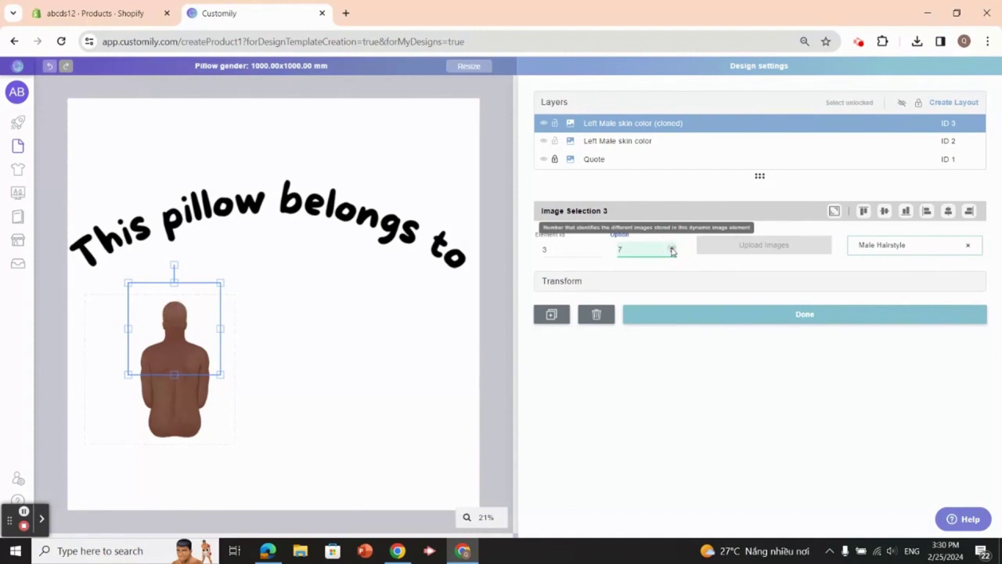
pyautogui.click(672, 249)
pyautogui.click(672, 249)
pyautogui.click(671, 251)
pyautogui.click(671, 253)
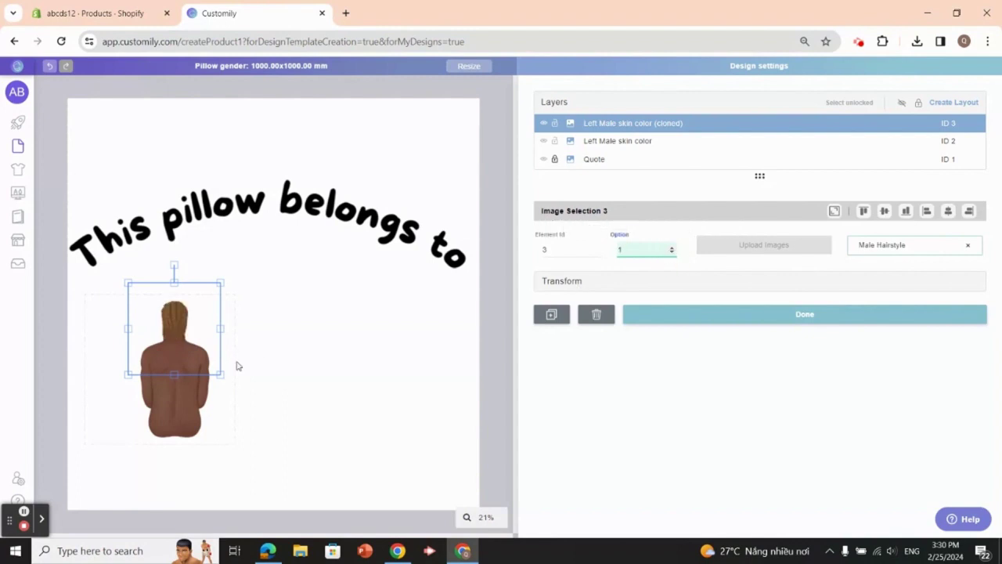
# Rename the cloned hairstyle layer to "Left Male hair style"
pyautogui.doubleClick(653, 123)
pyautogui.moveTo(681, 121); pyautogui.dragTo(577, 116)
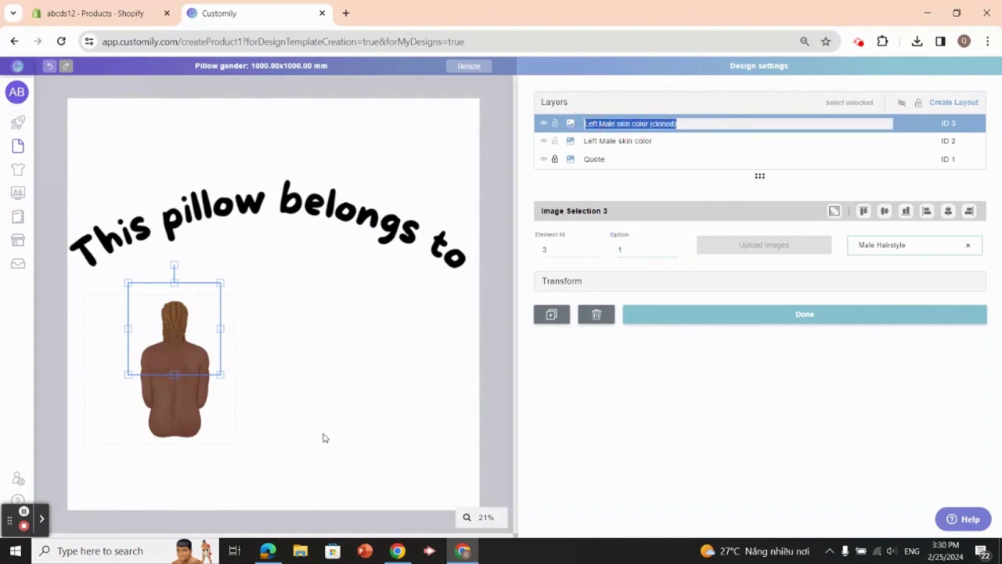
pyautogui.write('Lef')
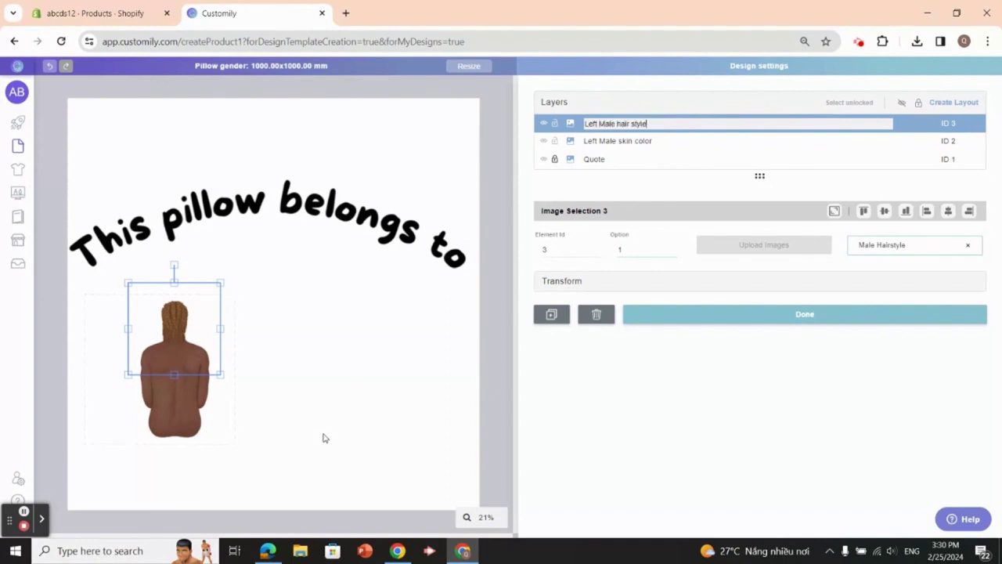
pyautogui.click(601, 368)
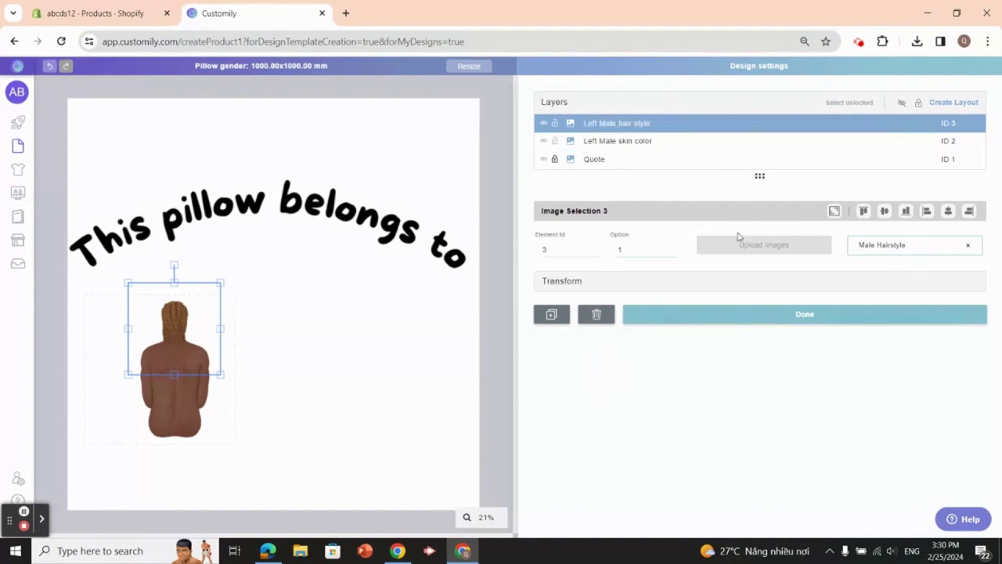
# Duplicate the Left Male hair style layer and replace the copy's image library with Left Male Shirt
pyautogui.hotkey('ctrl', 'd')
pyautogui.moveTo(172, 332)
pyautogui.mouseDown()
pyautogui.moveTo(172, 396)
pyautogui.moveTo(169, 388)
pyautogui.mouseUp()
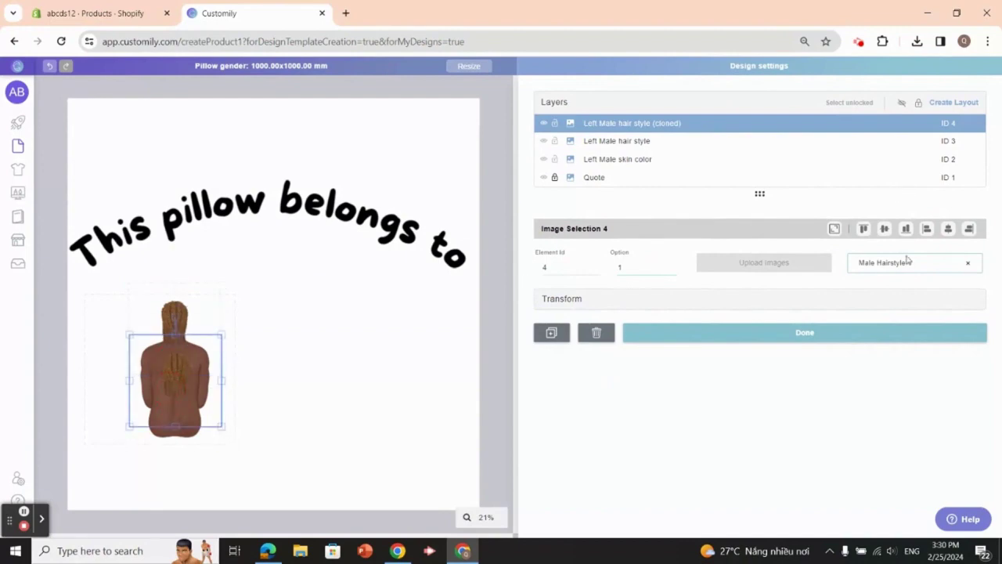
pyautogui.click(967, 263)
pyautogui.click(916, 268)
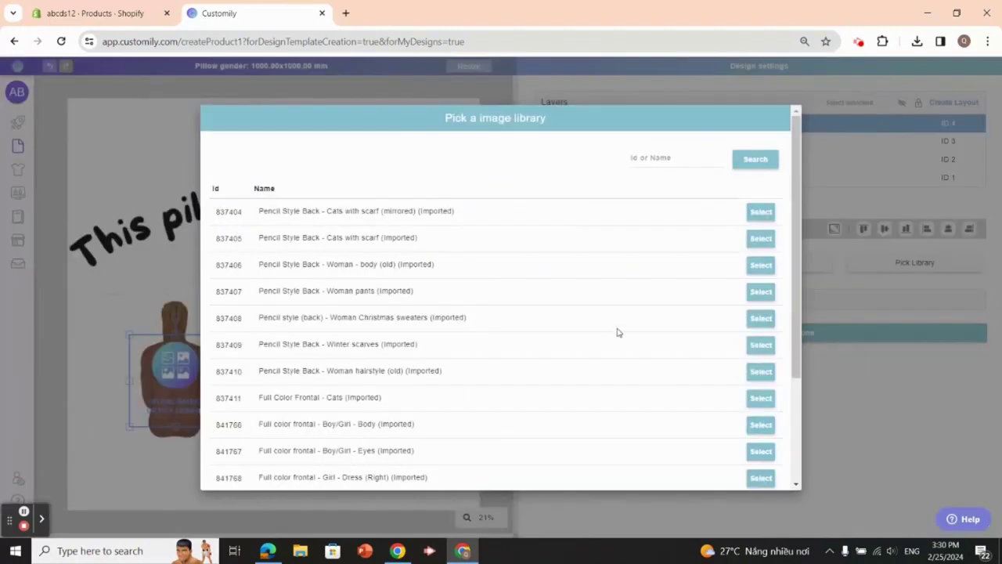
pyautogui.scroll(-3, 618, 331)
pyautogui.click(588, 468)
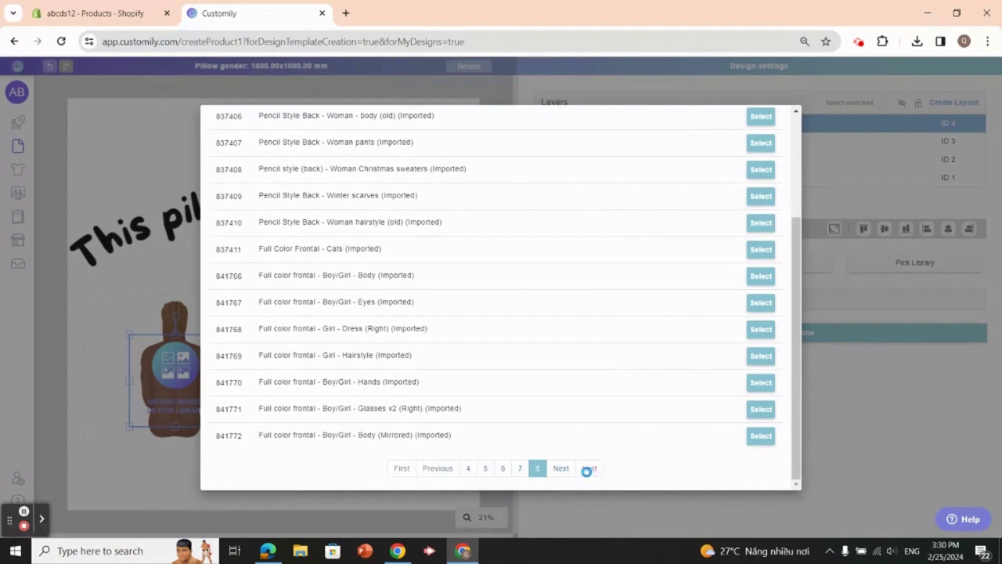
pyautogui.click(530, 355)
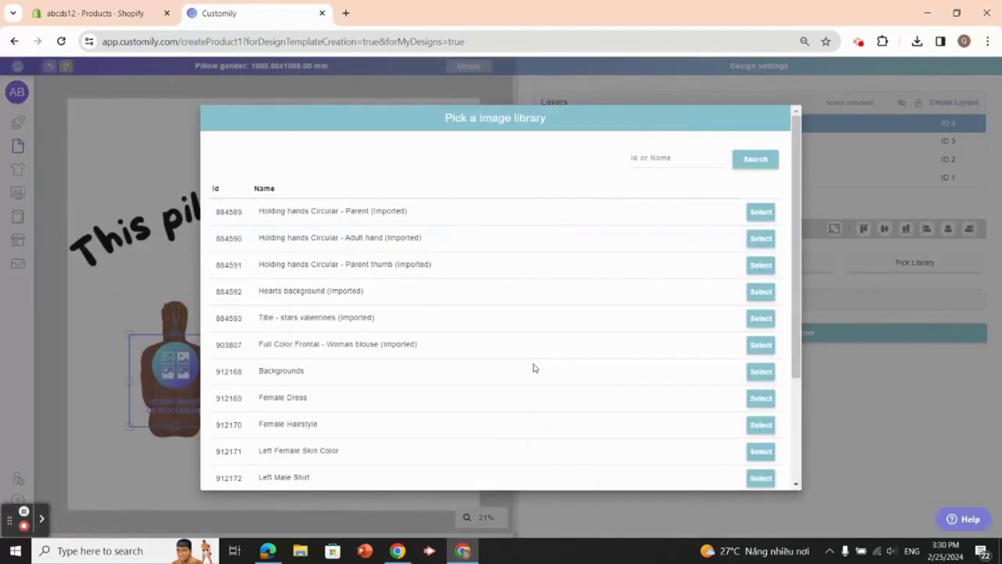
pyautogui.scroll(-2, 531, 368)
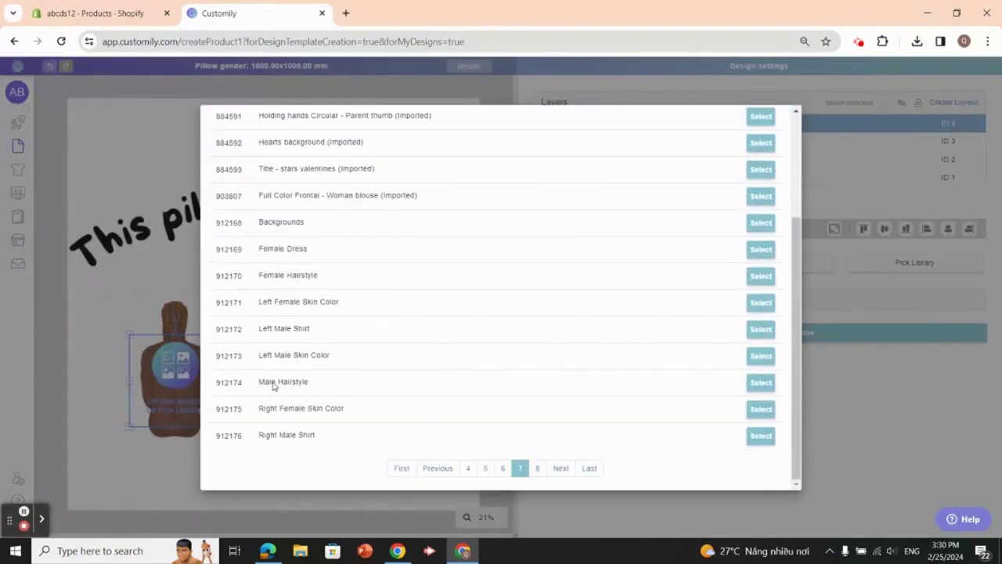
pyautogui.click(272, 329)
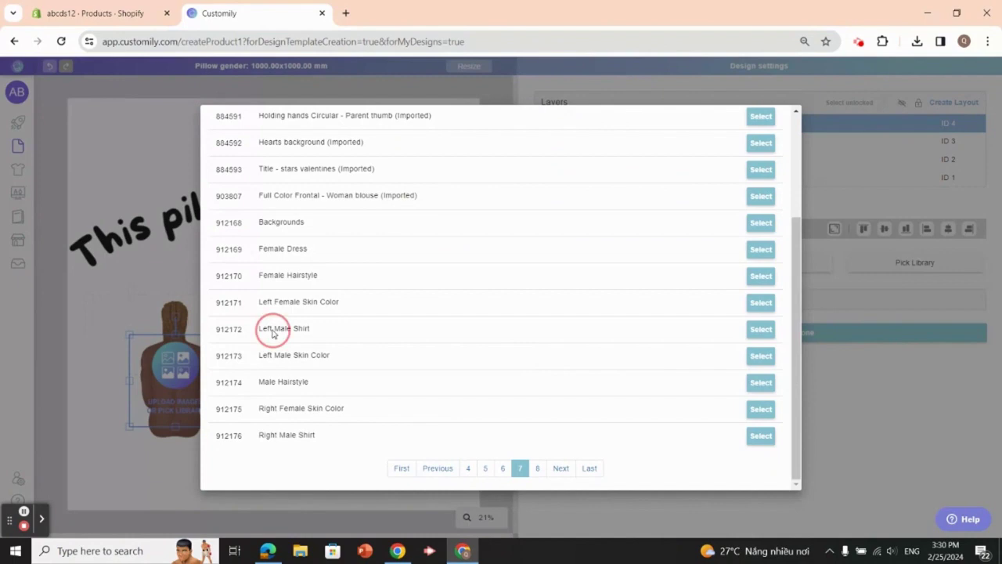
pyautogui.click(761, 330)
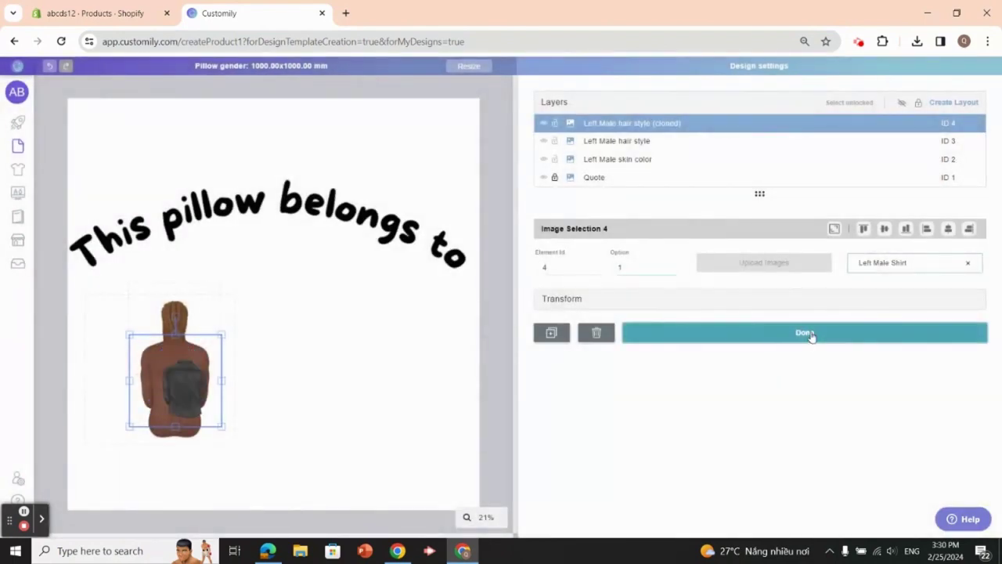
# Enlarge the shirt image to the male figure's size and place it over his torso
pyautogui.moveTo(185, 385); pyautogui.dragTo(164, 362)
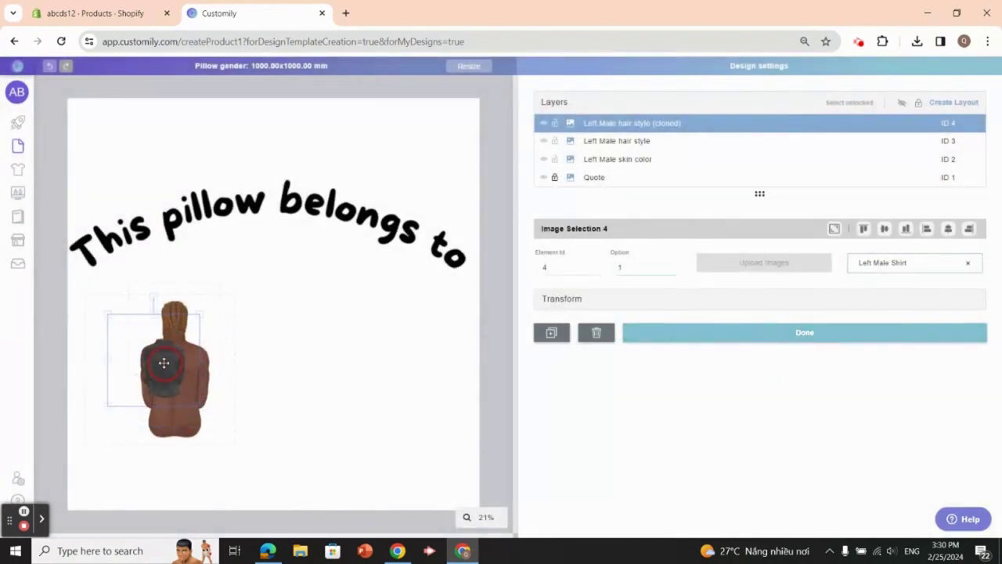
pyautogui.moveTo(201, 406); pyautogui.dragTo(238, 448)
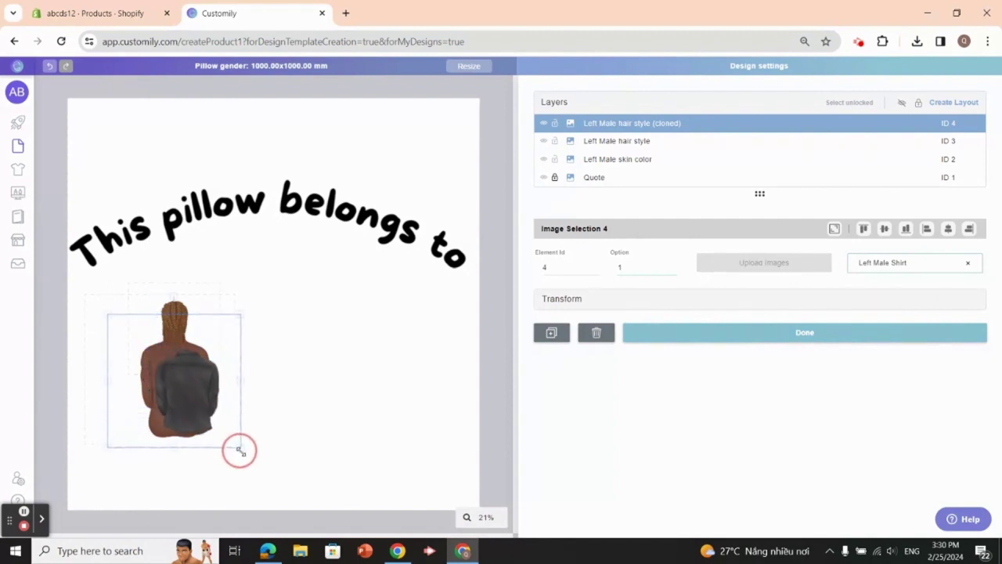
pyautogui.moveTo(199, 394); pyautogui.dragTo(179, 380)
pyautogui.moveTo(229, 436); pyautogui.dragTo(230, 445)
pyautogui.moveTo(187, 398); pyautogui.dragTo(188, 396)
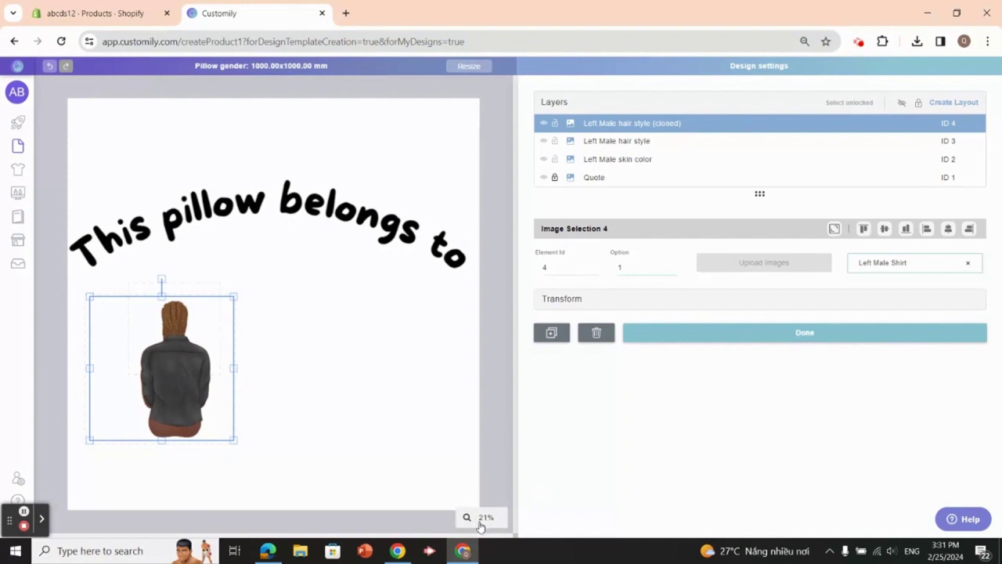
# Enlarge the shirt slightly more and nudge it to cover the figure's shoulders and arms
pyautogui.scroll(2, 481, 521)
pyautogui.click(144, 412)
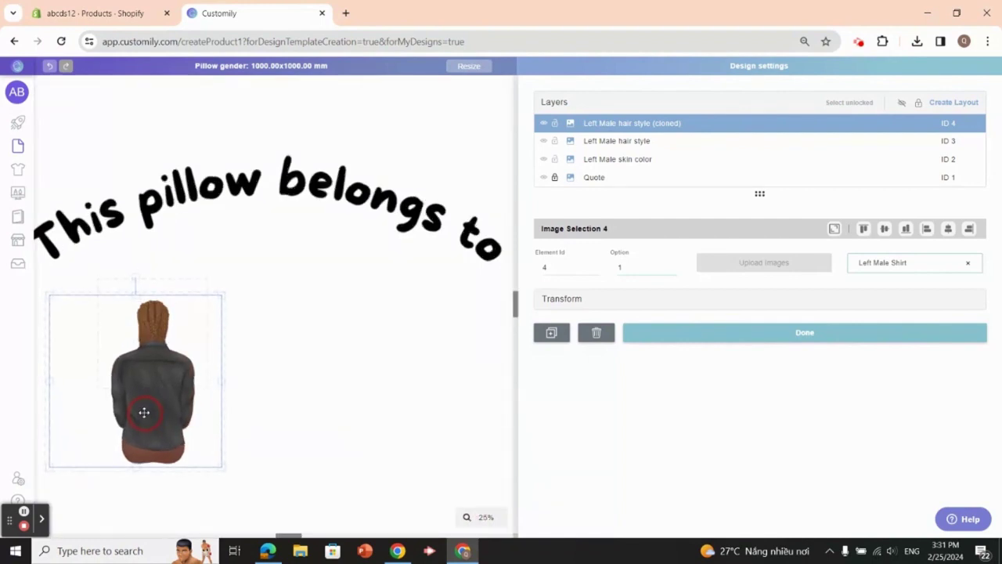
pyautogui.moveTo(221, 467); pyautogui.dragTo(223, 468)
pyautogui.click(155, 412)
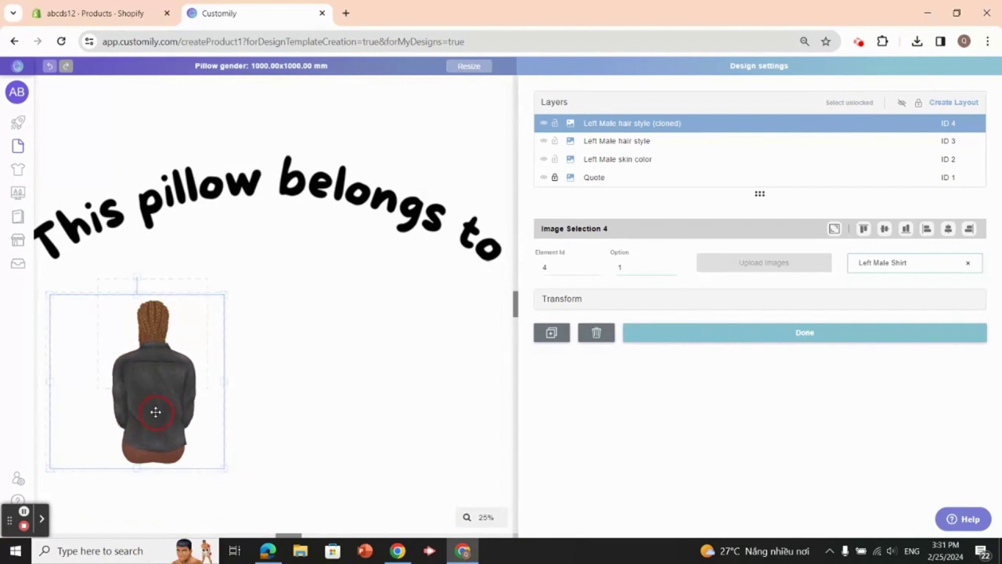
pyautogui.click(223, 295)
pyautogui.click(161, 389)
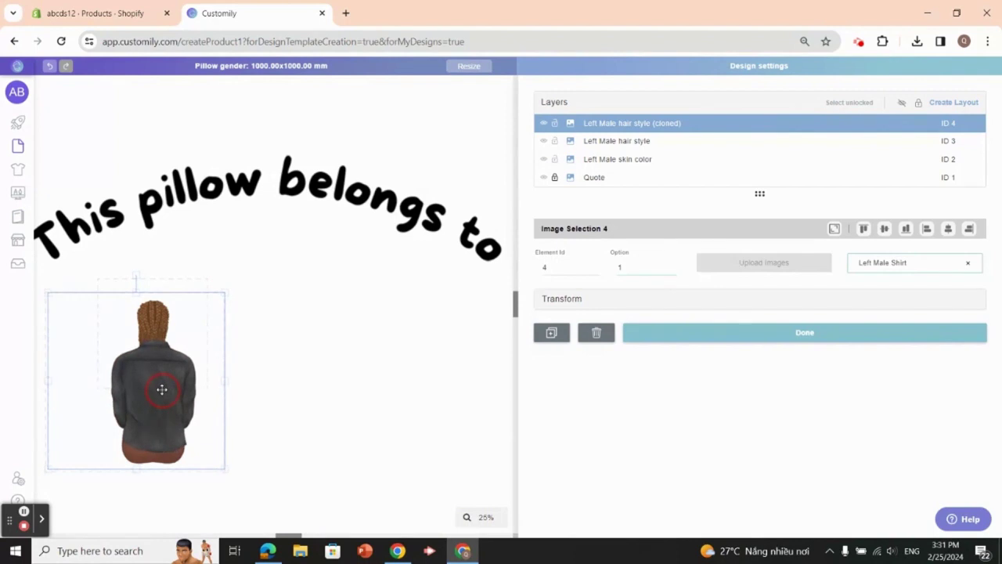
pyautogui.click(316, 405)
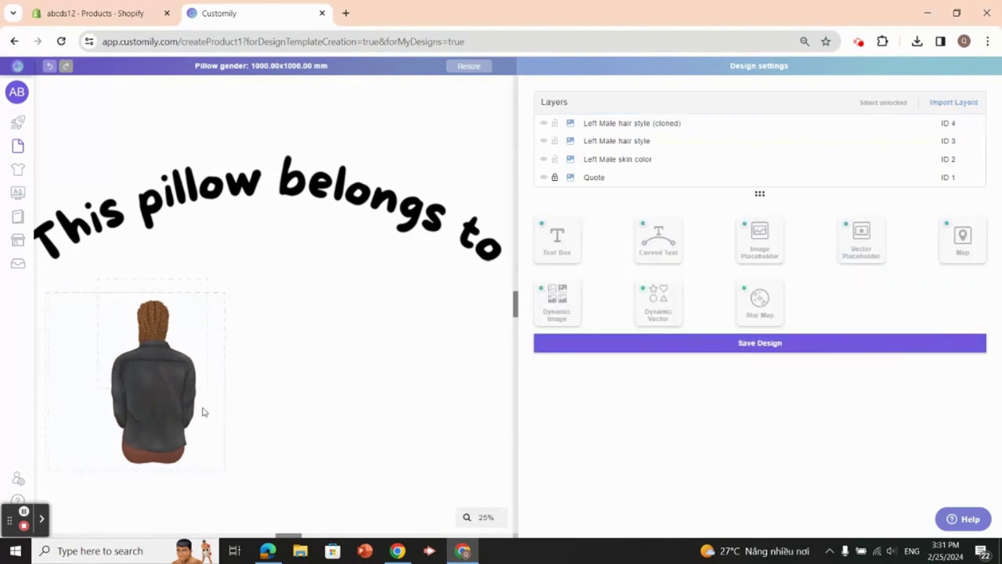
pyautogui.click(156, 408)
pyautogui.moveTo(155, 408); pyautogui.dragTo(154, 406)
pyautogui.click(294, 422)
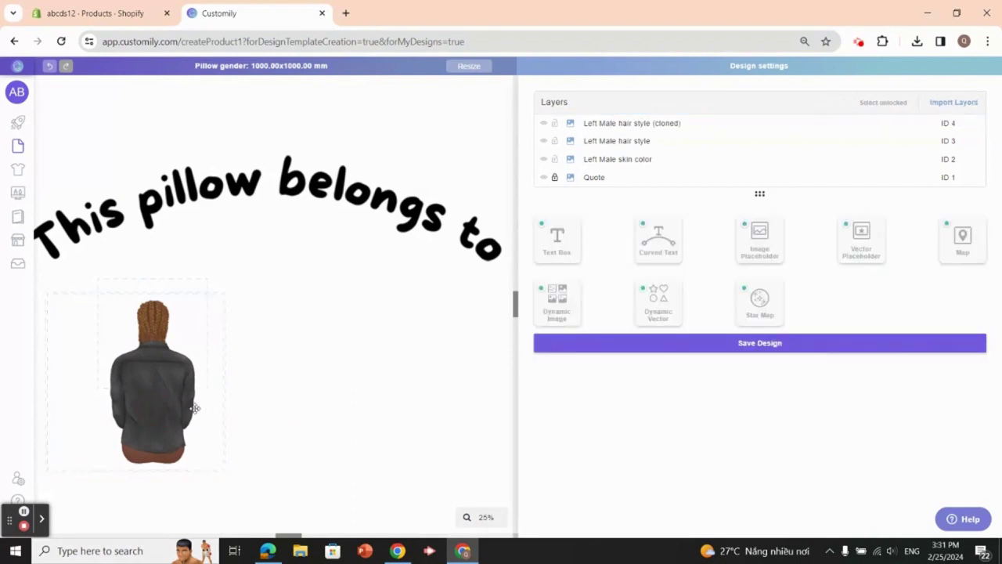
# Check the shirt's fit on the whole design and fine-tune its alignment with the body
pyautogui.scroll(-2, 402, 390)
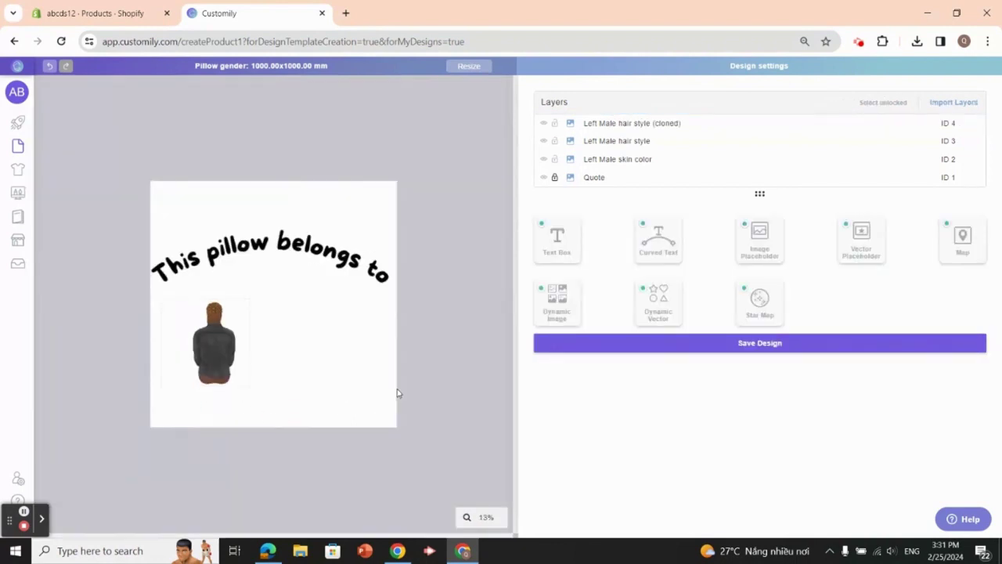
pyautogui.scroll(2, 397, 385)
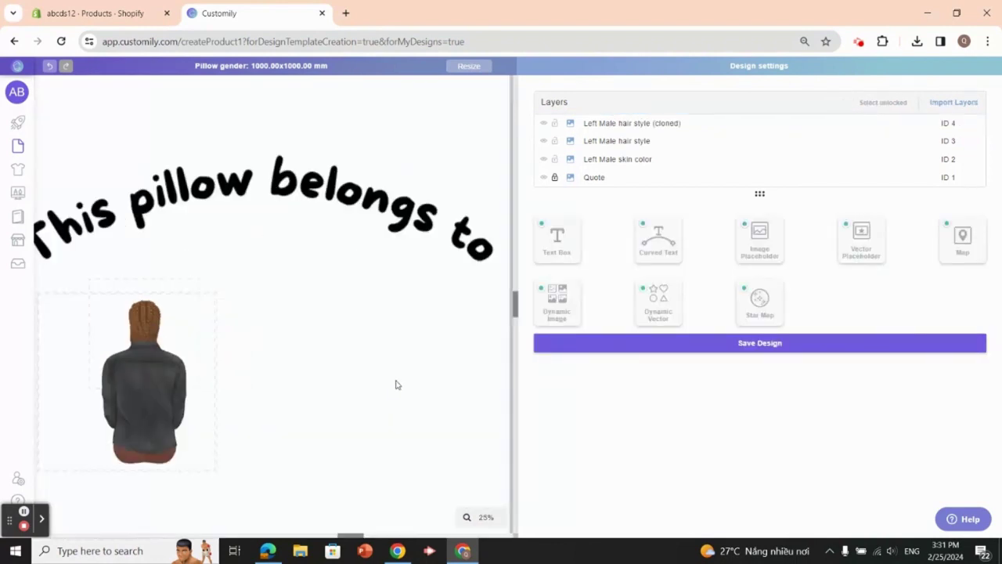
pyautogui.click(173, 384)
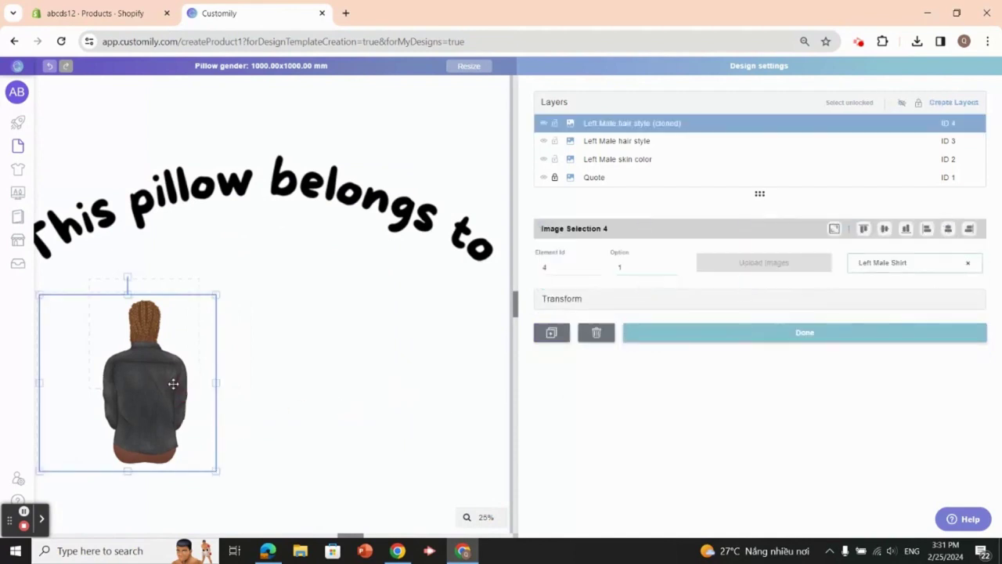
pyautogui.click(163, 380)
pyautogui.click(170, 394)
pyautogui.click(467, 371)
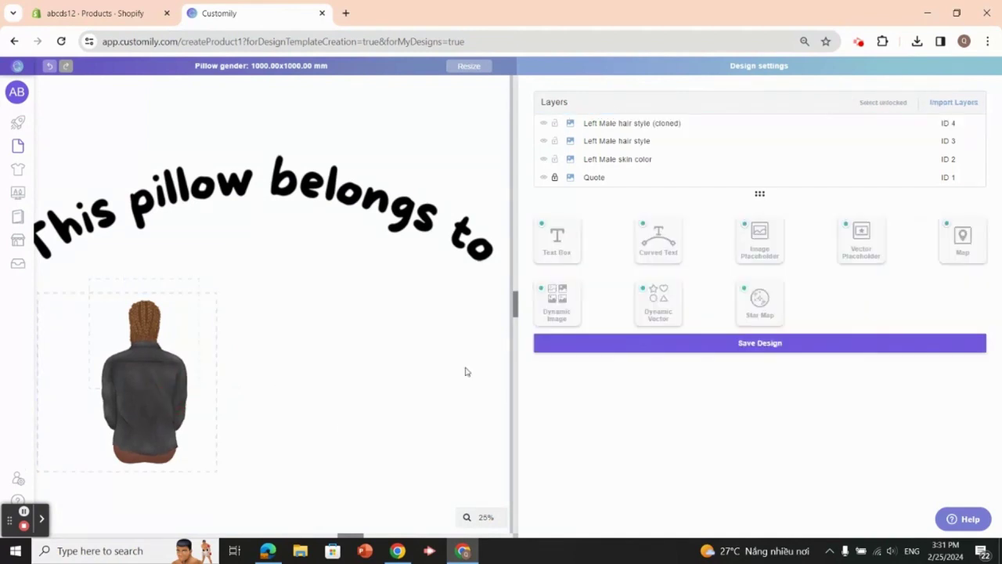
# Rename the cloned layer holding the shirt to "Left Male shirt"
pyautogui.click(654, 128)
pyautogui.doubleClick(660, 124)
pyautogui.moveTo(696, 123)
pyautogui.mouseDown()
pyautogui.moveTo(571, 125)
pyautogui.moveTo(616, 124)
pyautogui.mouseUp()
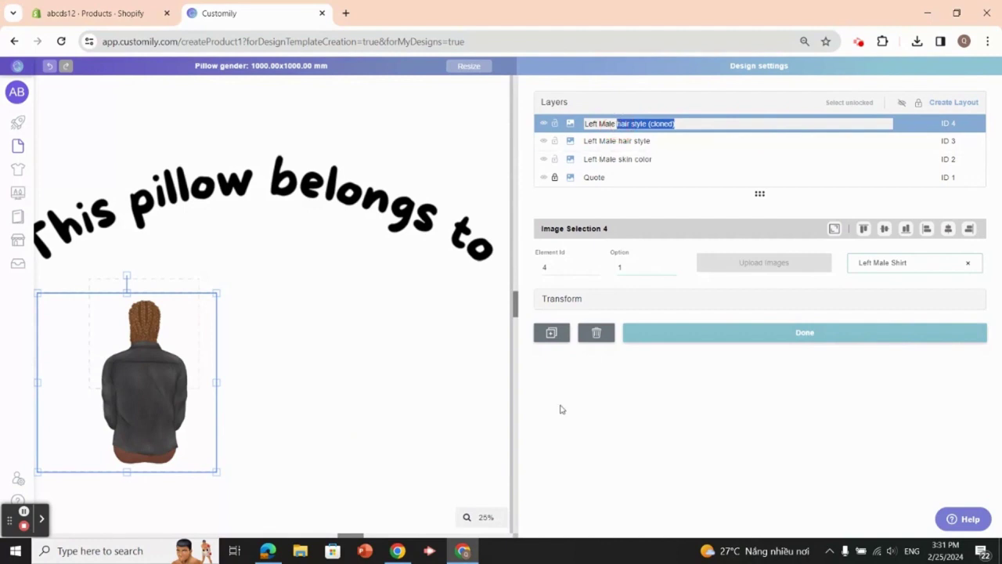
pyautogui.press('BackSpace')
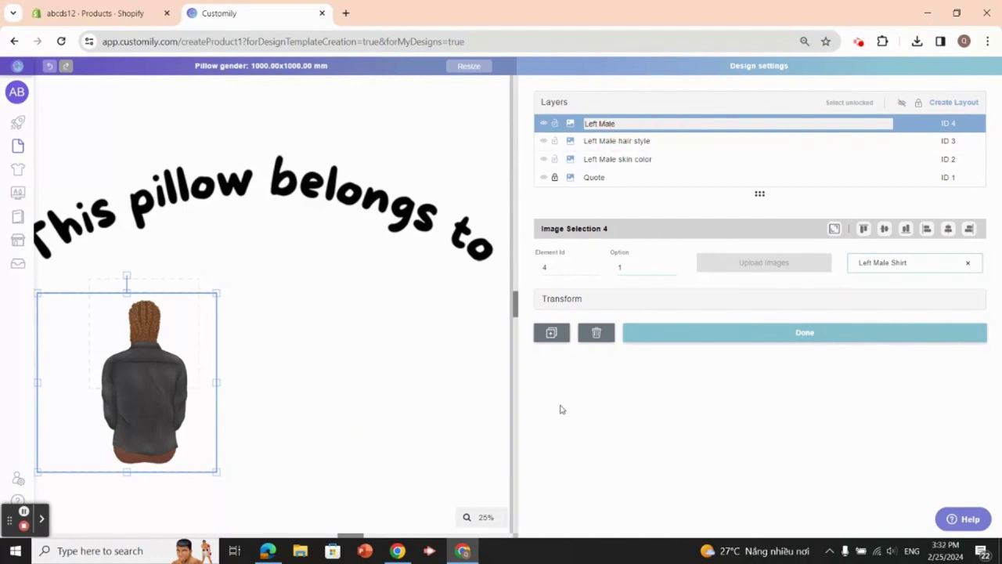
pyautogui.click(329, 447)
# Duplicate the Left Male shirt layer, remove the copy's image library and upload the Male Pant image in its place
pyautogui.click(153, 402)
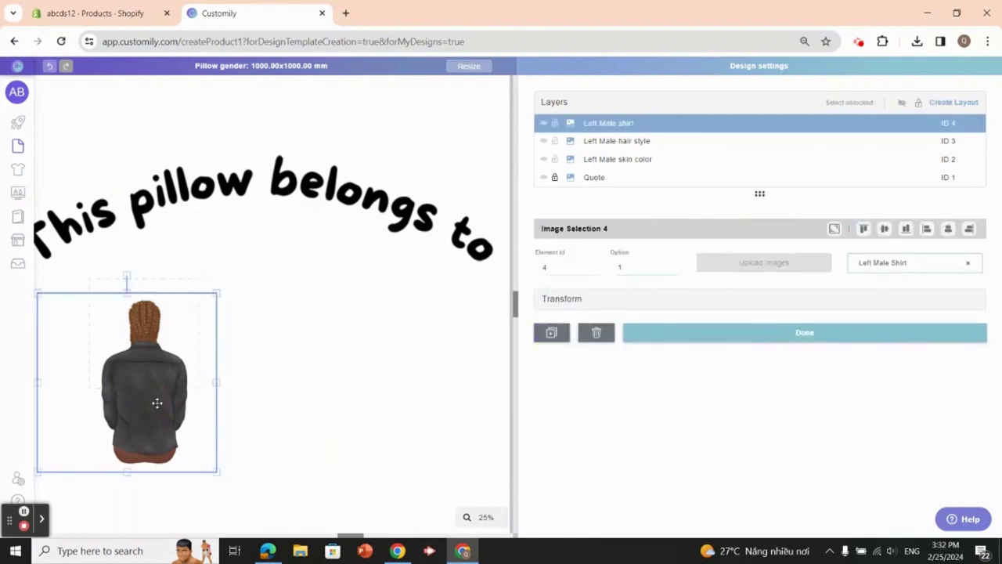
pyautogui.hotkey('ctrl', 'd')
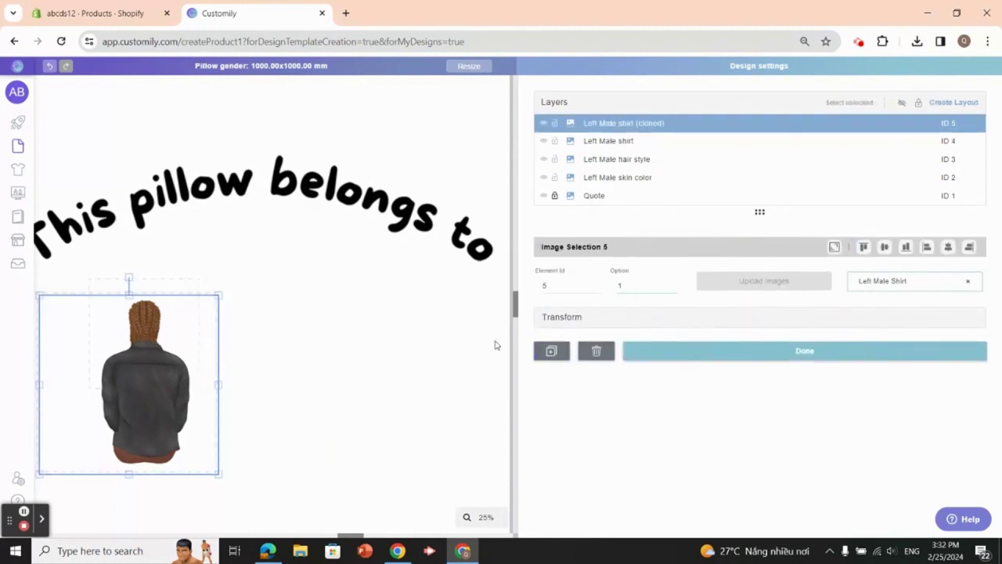
pyautogui.click(966, 283)
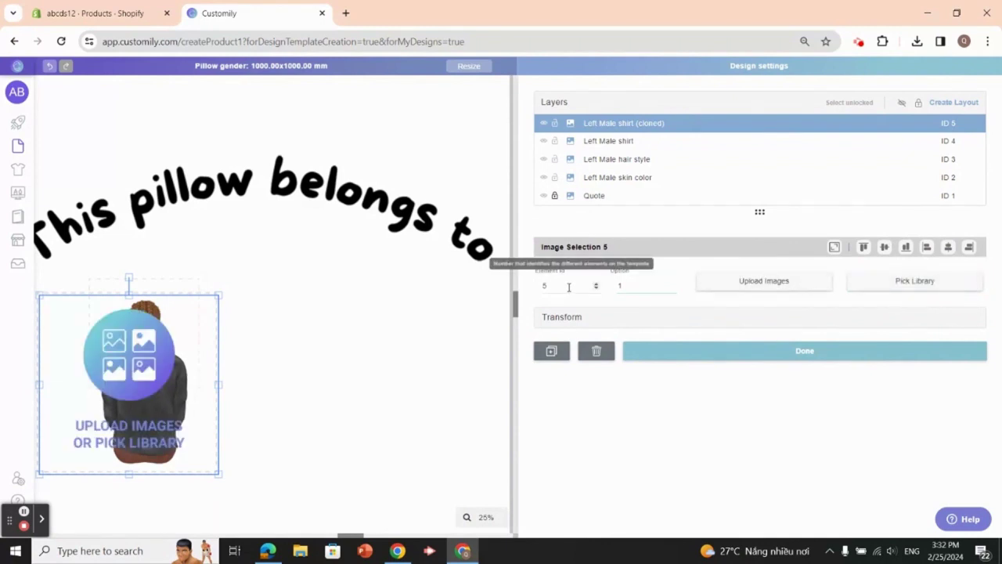
pyautogui.click(767, 288)
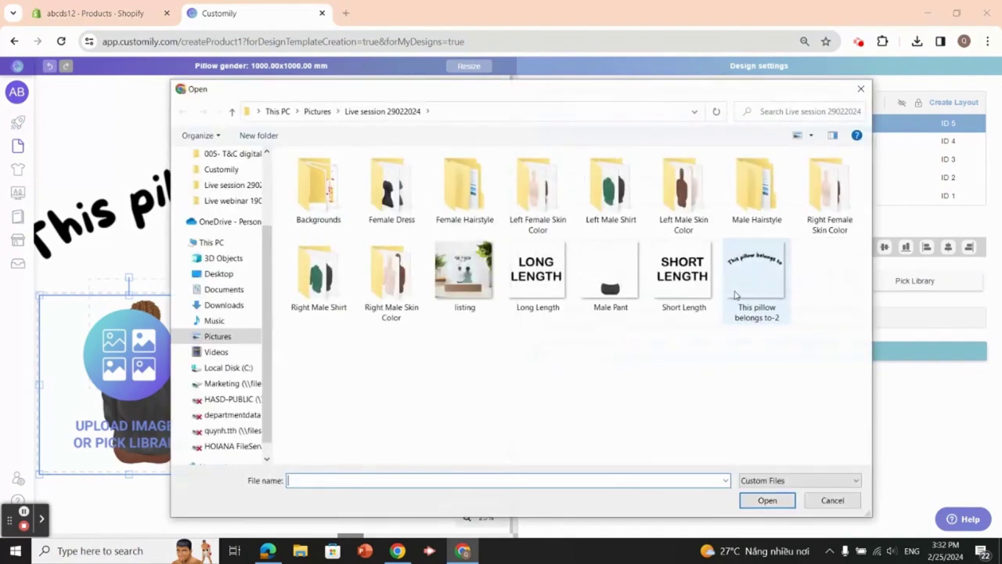
pyautogui.click(602, 270)
pyautogui.click(760, 505)
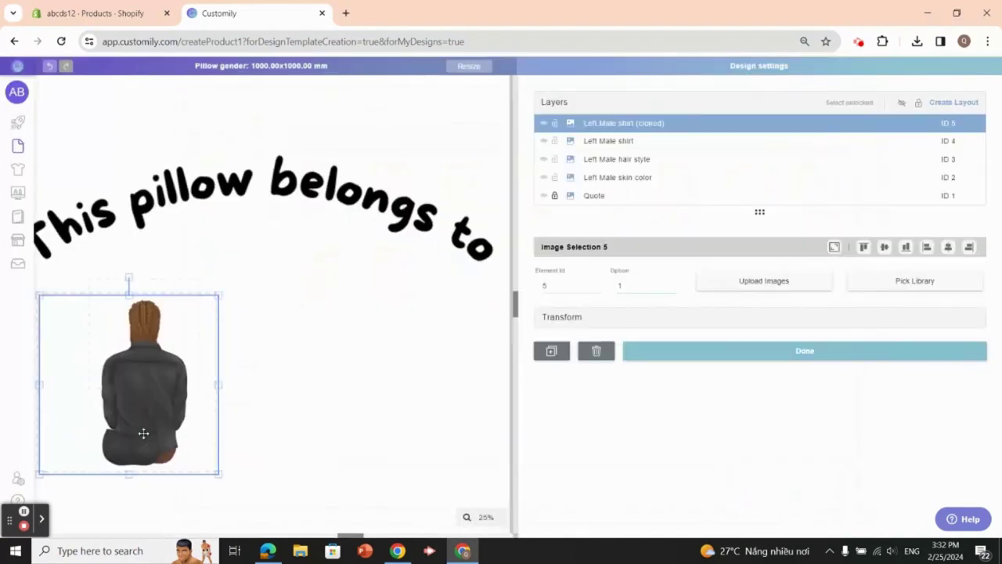
# Move the Male Pant image over the figure's lower body and enlarge it slightly to cover the seat
pyautogui.moveTo(179, 430)
pyautogui.mouseDown()
pyautogui.moveTo(190, 431)
pyautogui.moveTo(182, 431)
pyautogui.mouseUp()
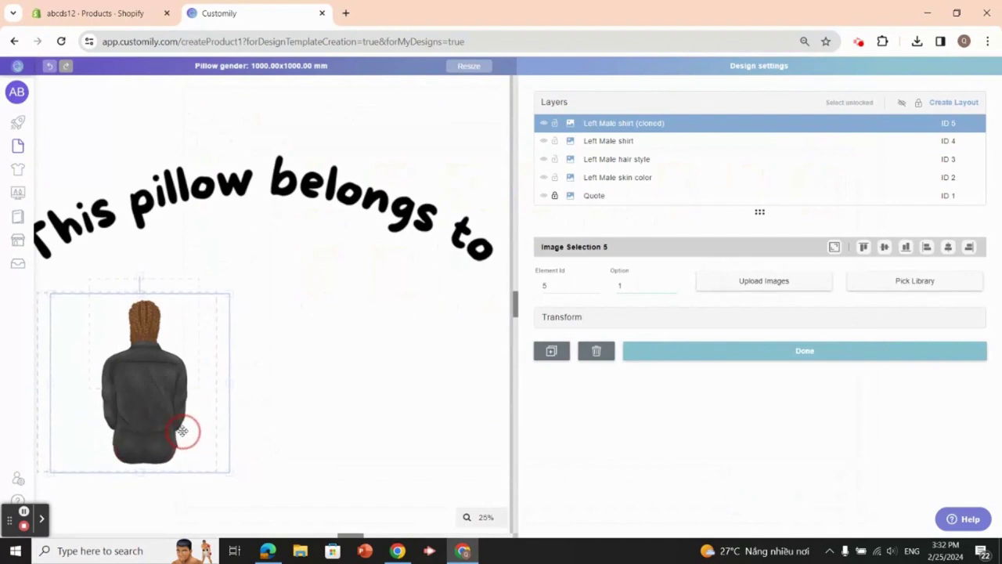
pyautogui.moveTo(229, 472); pyautogui.dragTo(235, 478)
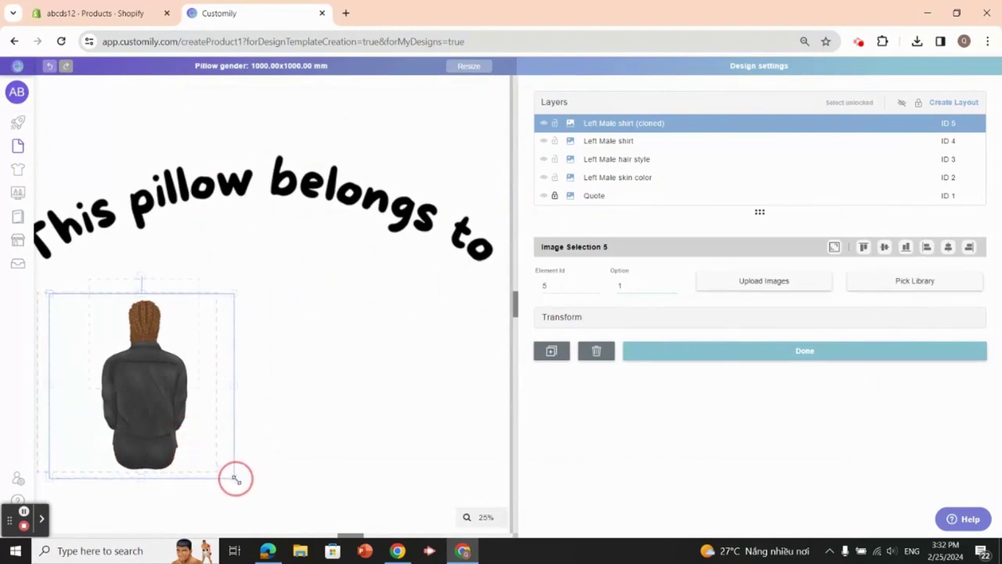
pyautogui.click(209, 444)
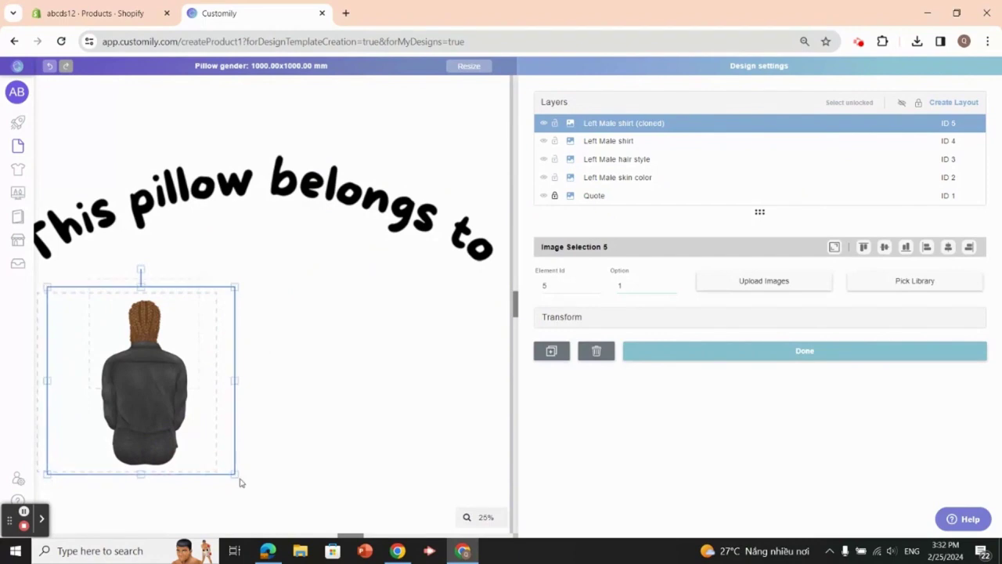
pyautogui.moveTo(233, 472); pyautogui.dragTo(240, 475)
pyautogui.click(208, 446)
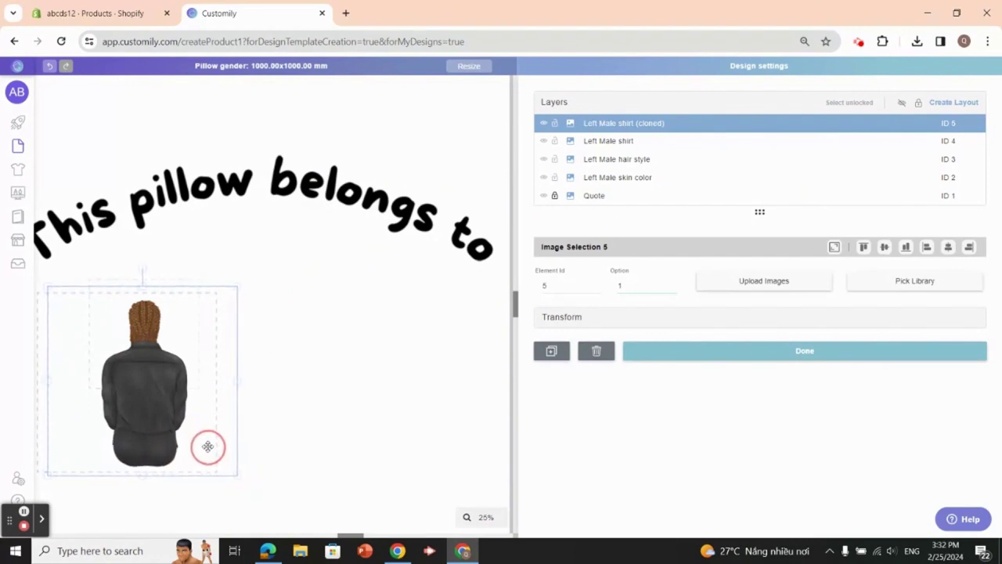
pyautogui.click(237, 477)
pyautogui.moveTo(197, 452); pyautogui.dragTo(196, 452)
pyautogui.moveTo(237, 477); pyautogui.dragTo(240, 479)
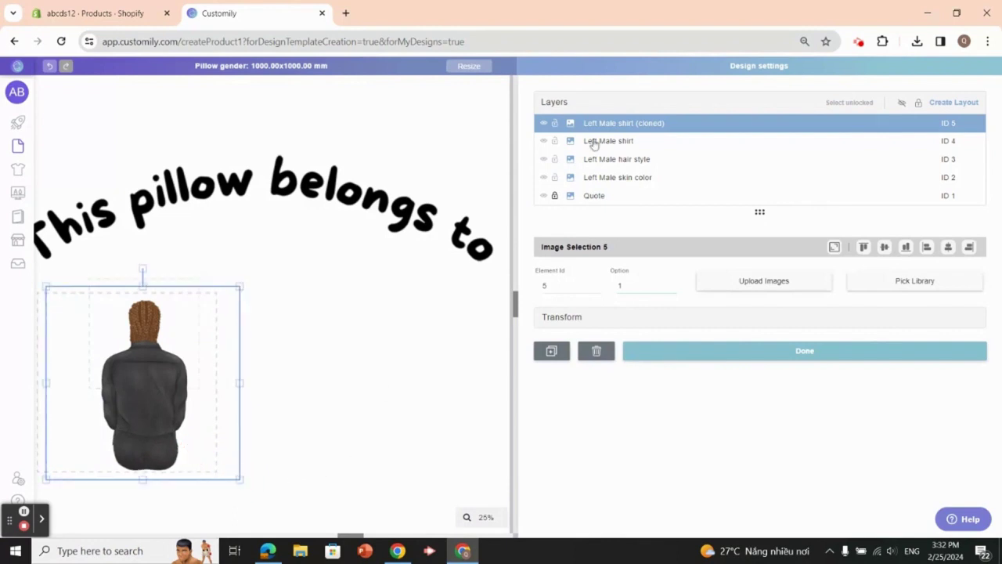
# Reorder the cloned layer holding the pants so it sits directly beneath the Left Male shirt layer
pyautogui.click(628, 128)
pyautogui.moveTo(629, 130); pyautogui.dragTo(620, 139)
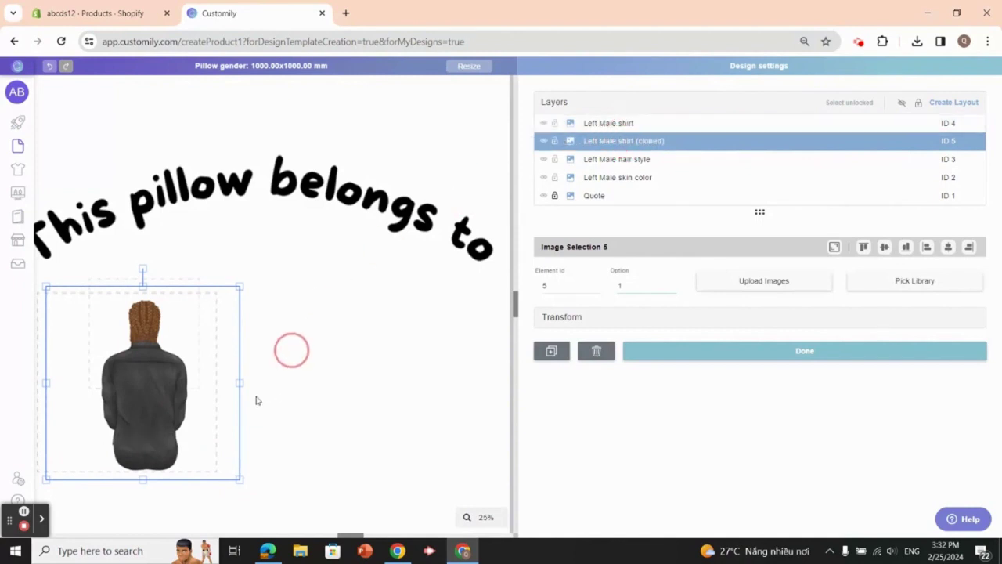
pyautogui.click(170, 454)
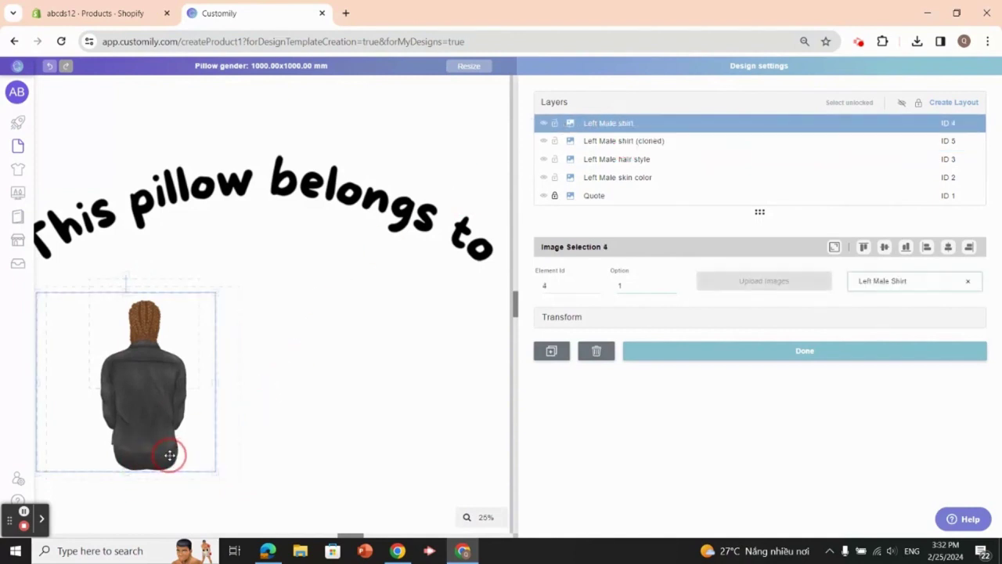
pyautogui.click(265, 462)
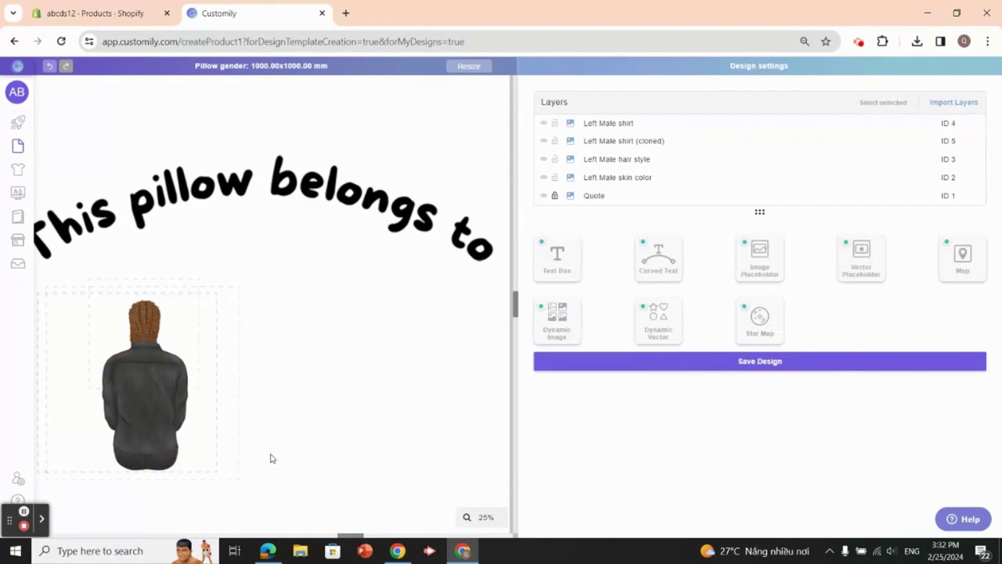
# Rename the cloned layer holding the pants to "Left Male pant"
pyautogui.click(636, 143)
pyautogui.doubleClick(636, 142)
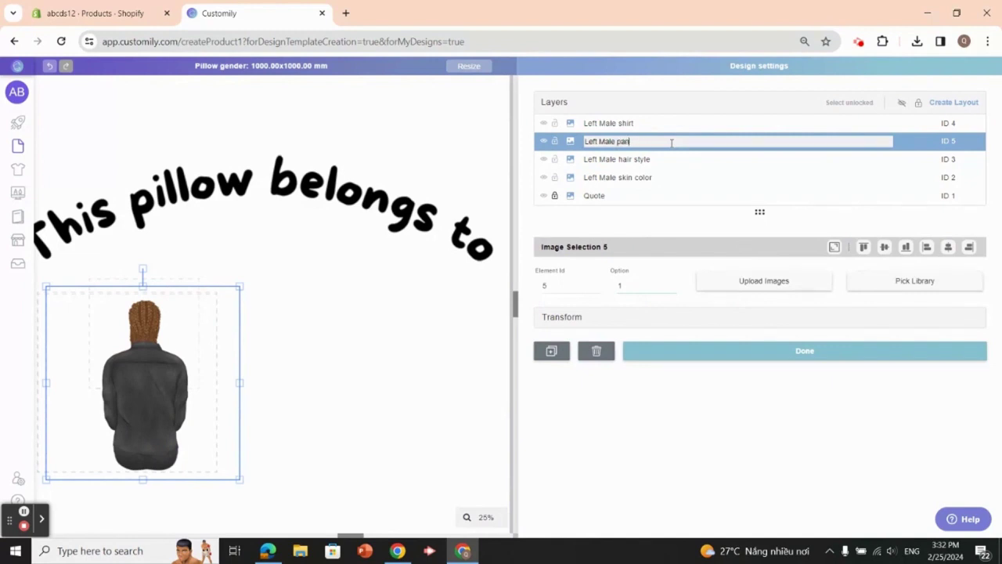
pyautogui.click(372, 352)
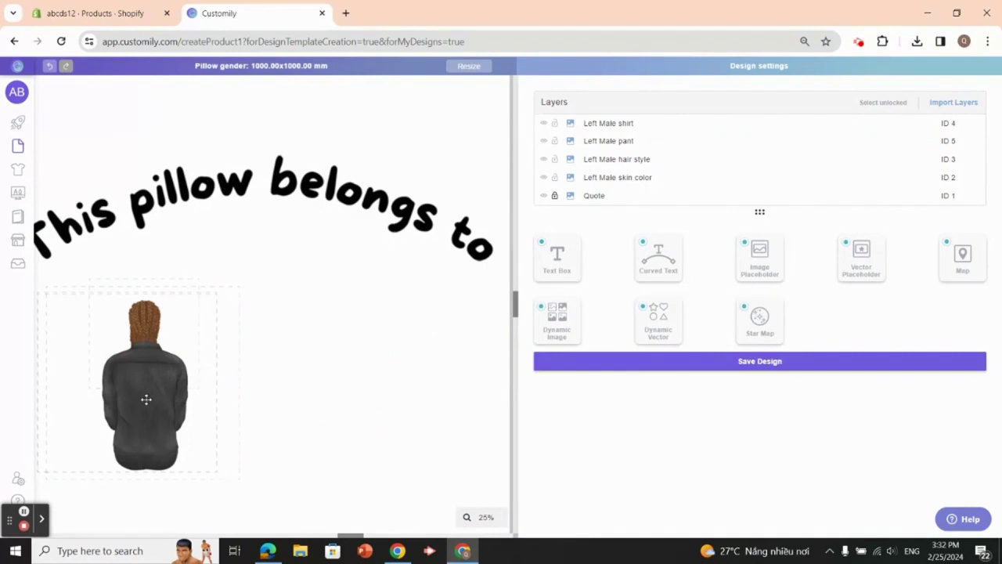
# Select the Left Male shirt, pant, hair style and skin color layers together and duplicate them
pyautogui.scroll(-3, 254, 362)
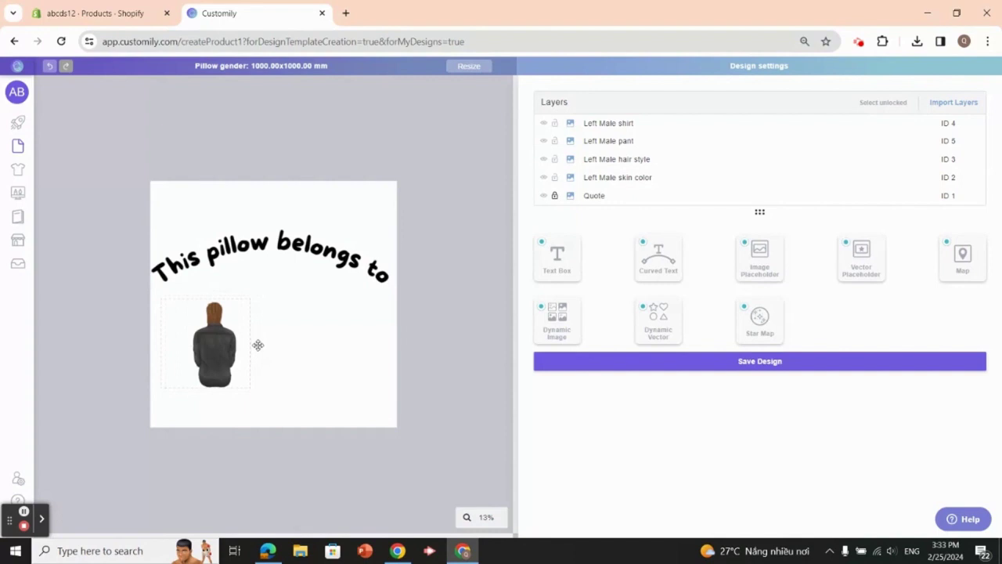
pyautogui.click(259, 348)
pyautogui.click(294, 352)
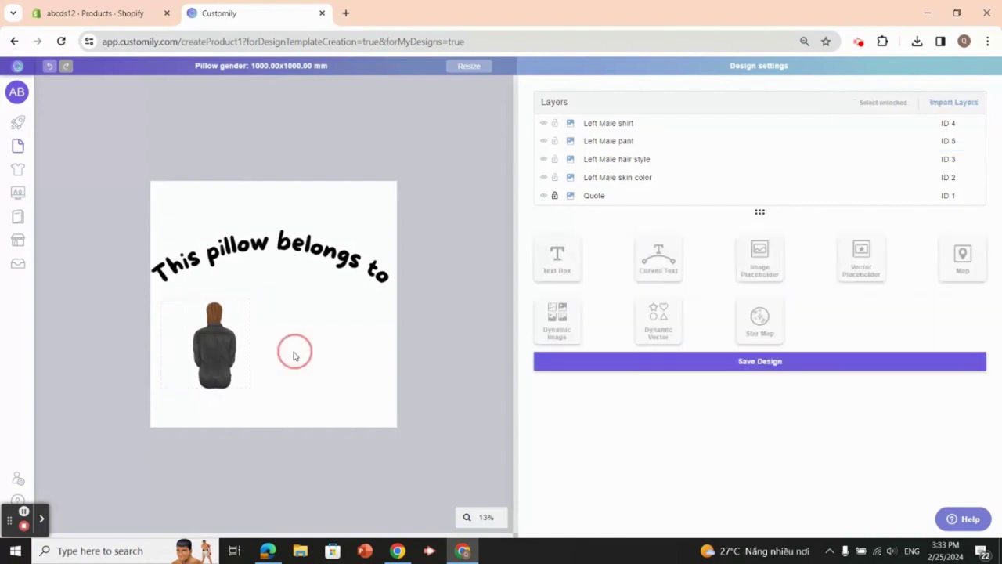
pyautogui.click(286, 286)
pyautogui.moveTo(288, 280); pyautogui.dragTo(155, 403)
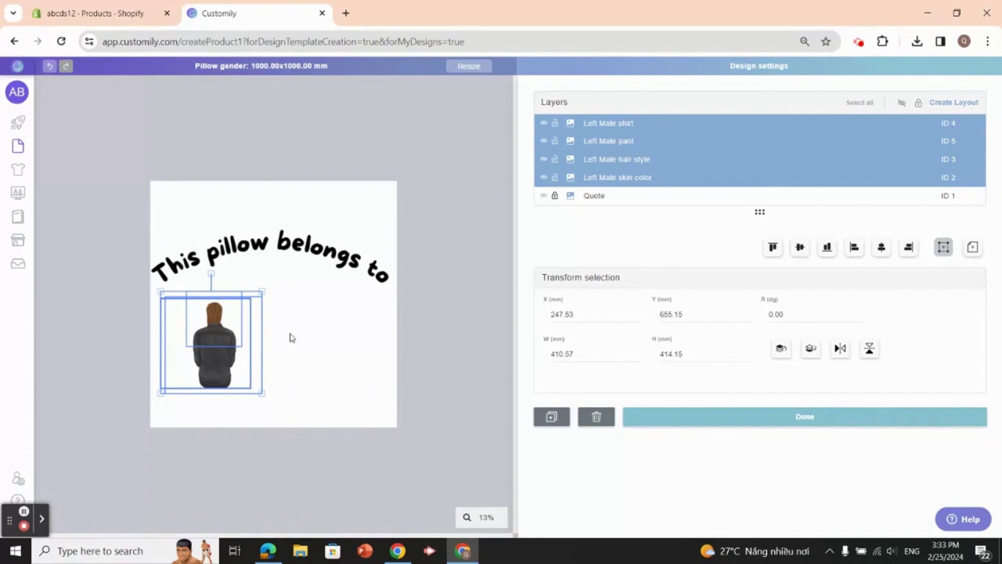
pyautogui.hotkey('ctrl', 'd')
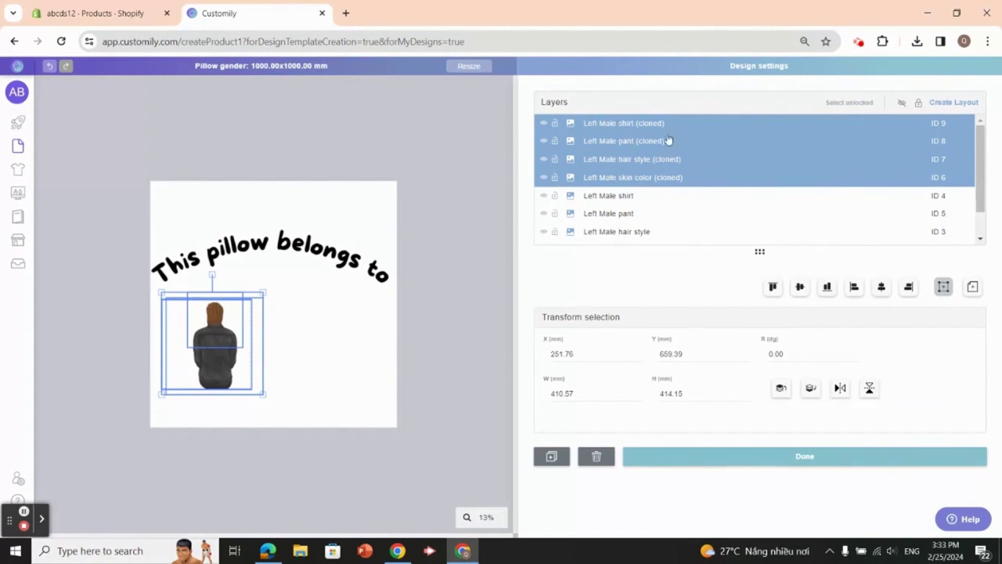
# Rename the cloned Left Male shirt layer to "Left Female dress"
pyautogui.click(615, 123)
pyautogui.doubleClick(616, 123)
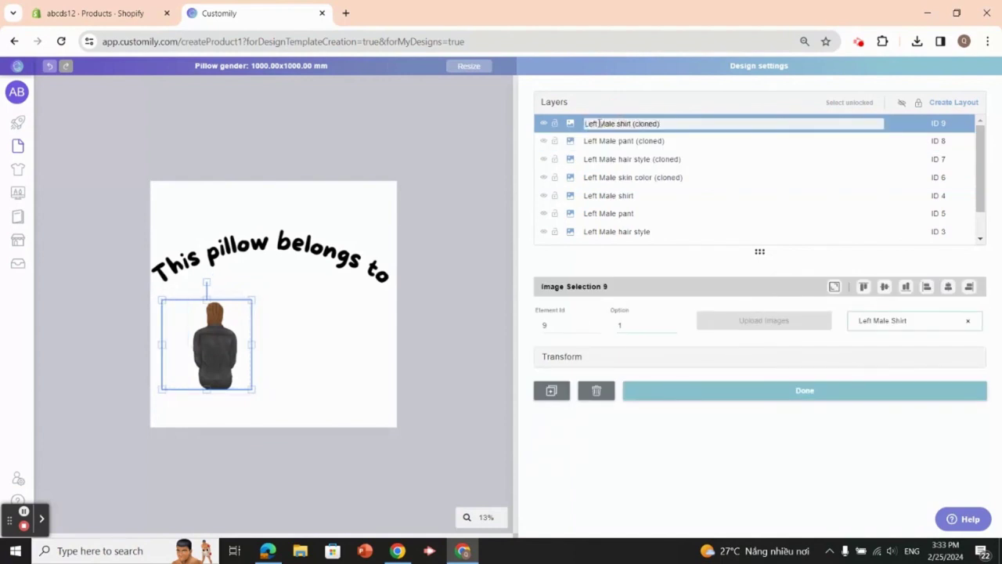
pyautogui.write('Fe')
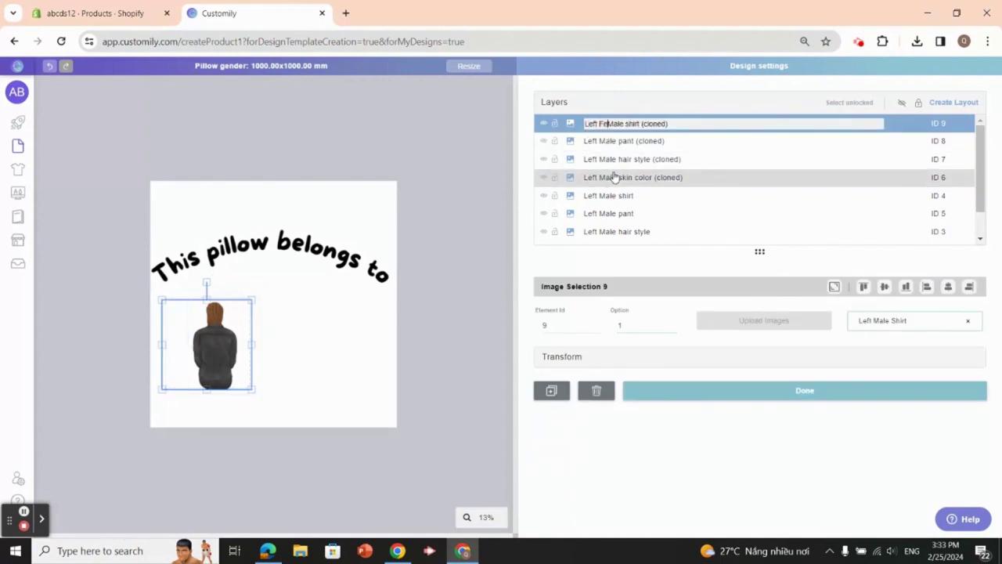
pyautogui.click(615, 123)
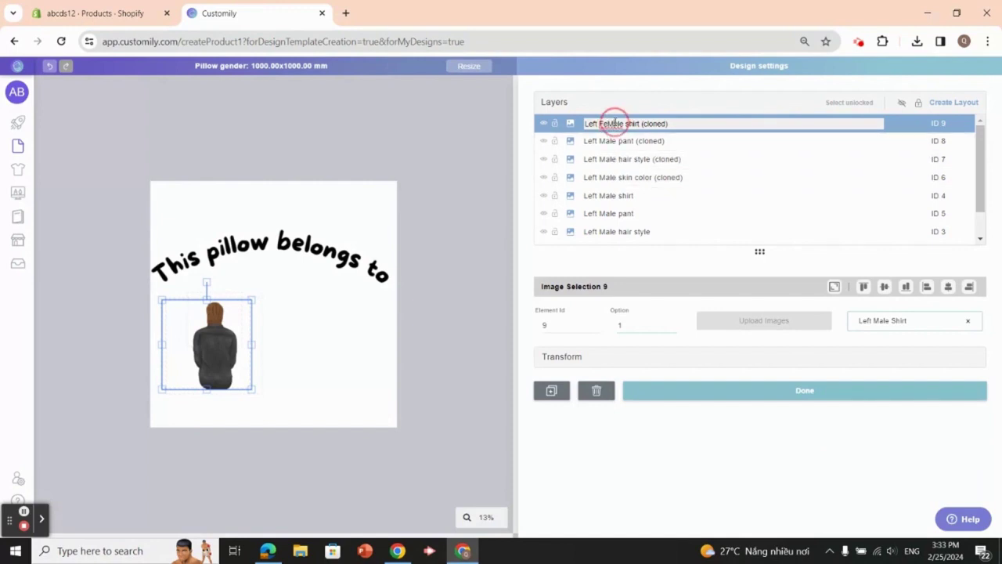
pyautogui.press('BackSpace')
pyautogui.write('m')
pyautogui.moveTo(679, 123); pyautogui.dragTo(623, 123)
pyautogui.write('p')
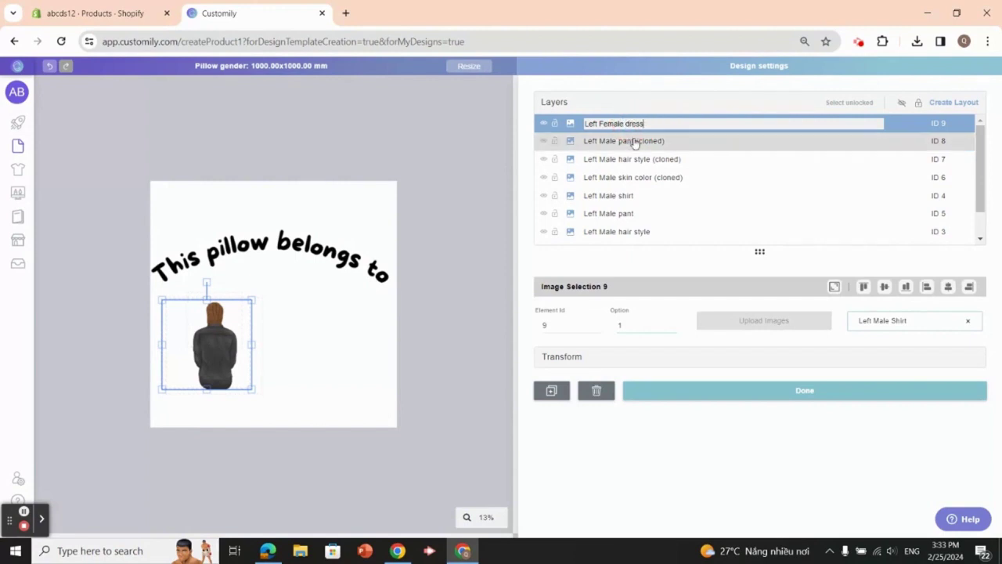
# Delete the cloned Left Male pant layer
pyautogui.click(634, 140)
pyautogui.click(635, 140)
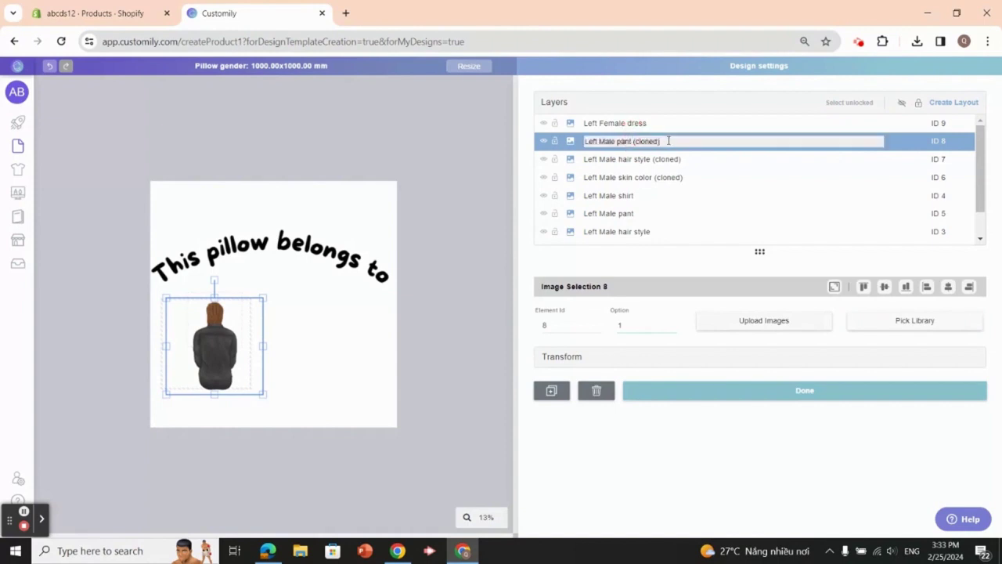
pyautogui.press('Return')
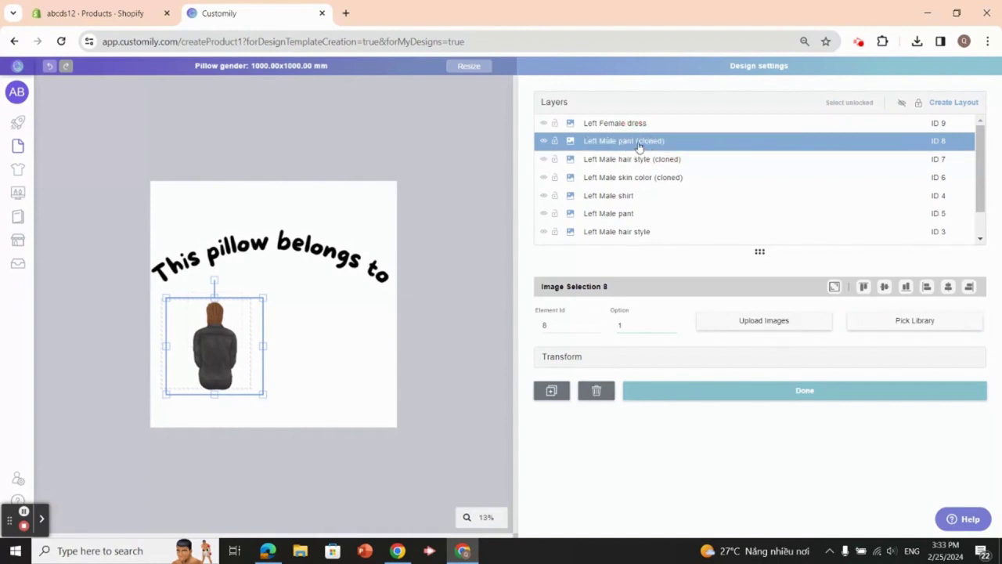
pyautogui.click(597, 390)
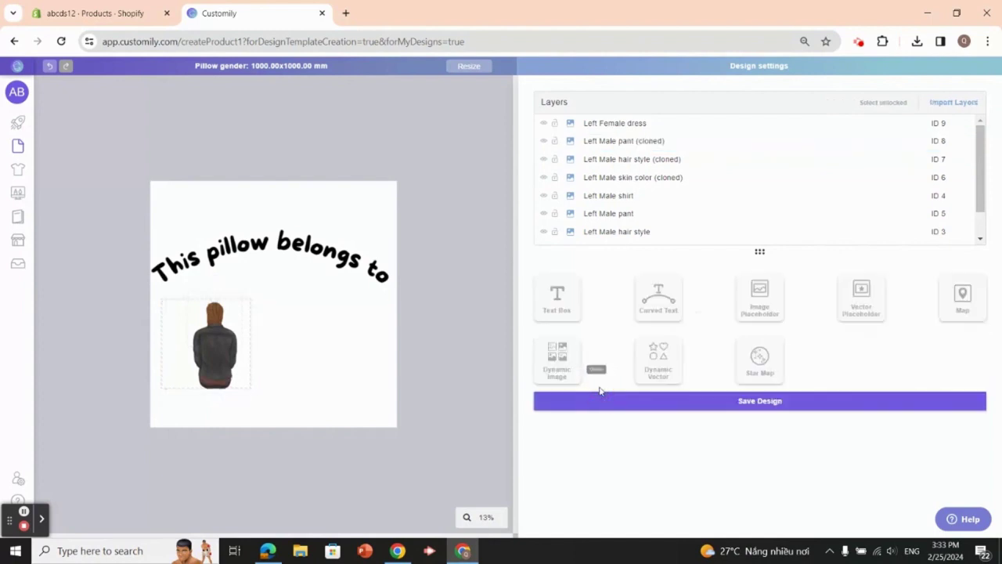
# Rename the cloned Left Male hair style layer to "Left Female hair style"
pyautogui.click(605, 141)
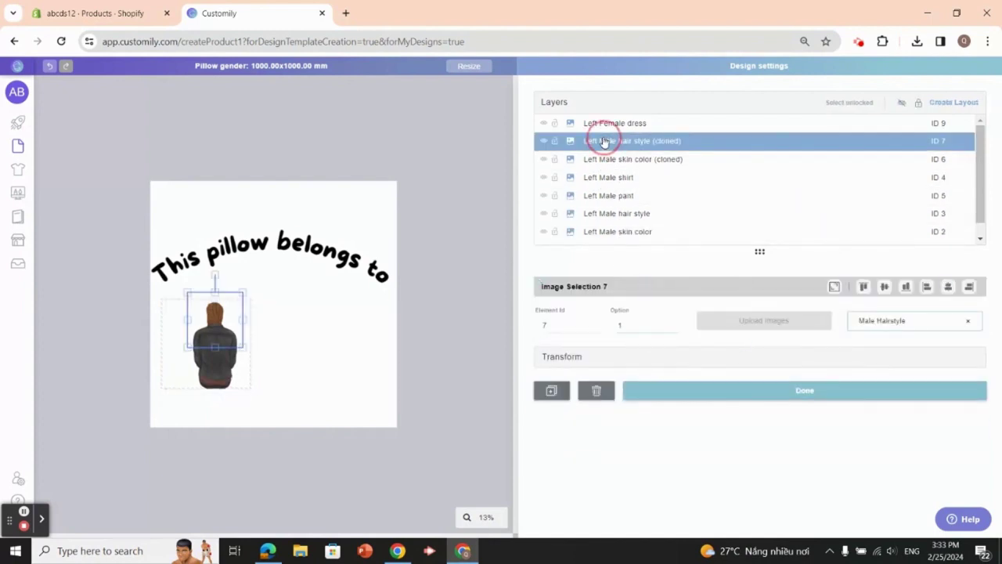
pyautogui.click(660, 141)
pyautogui.click(600, 141)
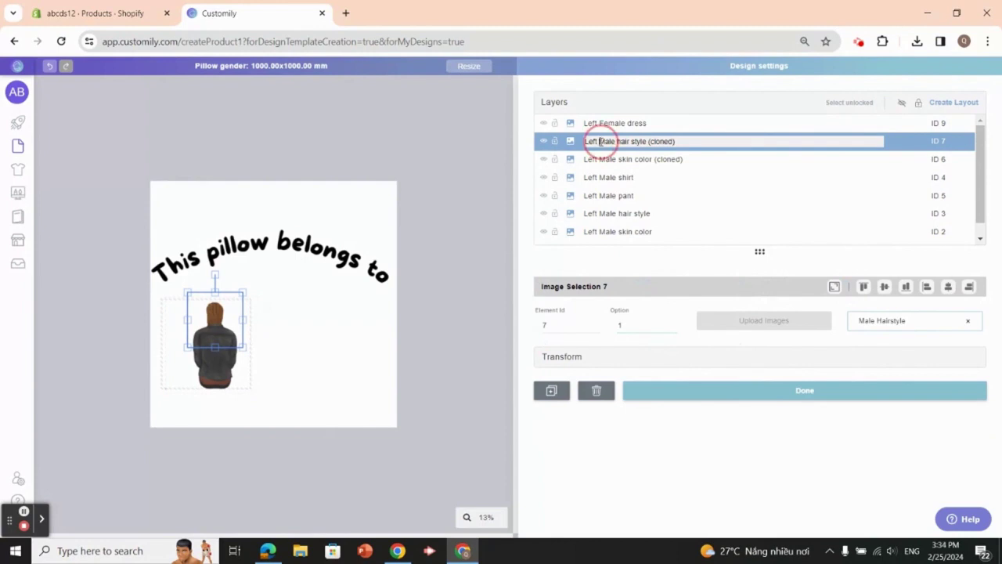
pyautogui.write('Fe')
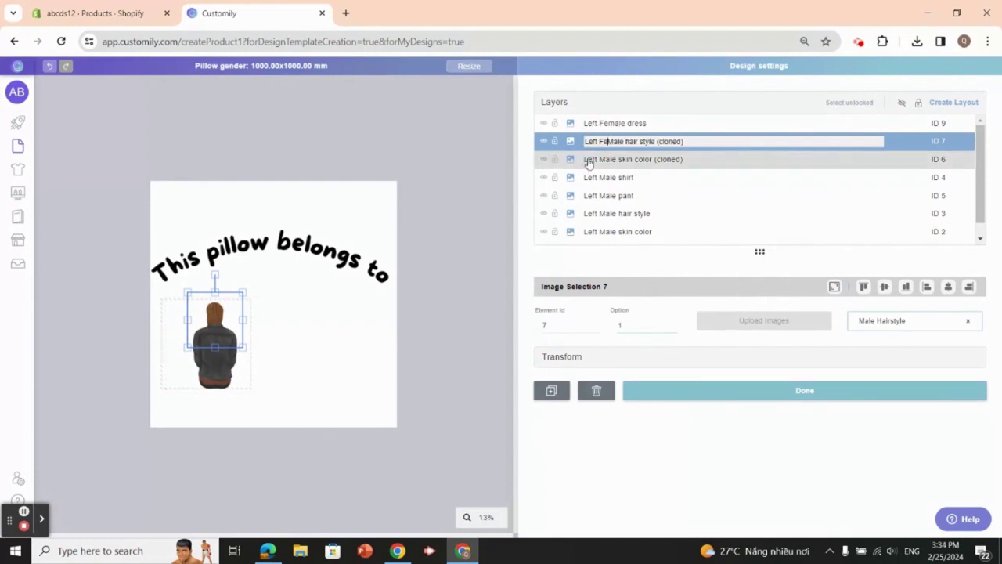
pyautogui.click(616, 140)
pyautogui.press('BackSpace')
pyautogui.write('m')
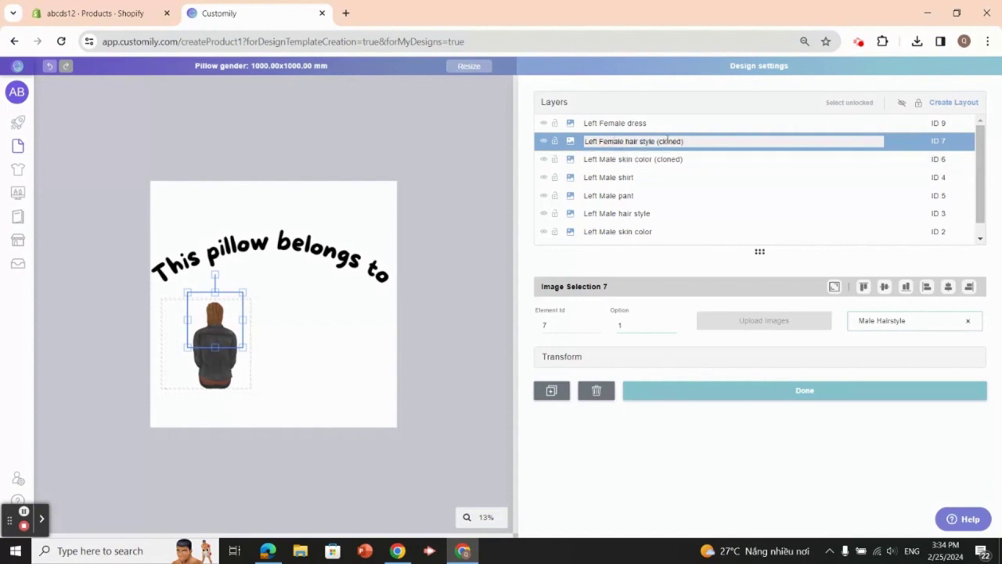
pyautogui.click(695, 139)
# Rename the cloned Left Male skin color layer to "Left Female skin color"
pyautogui.click(628, 162)
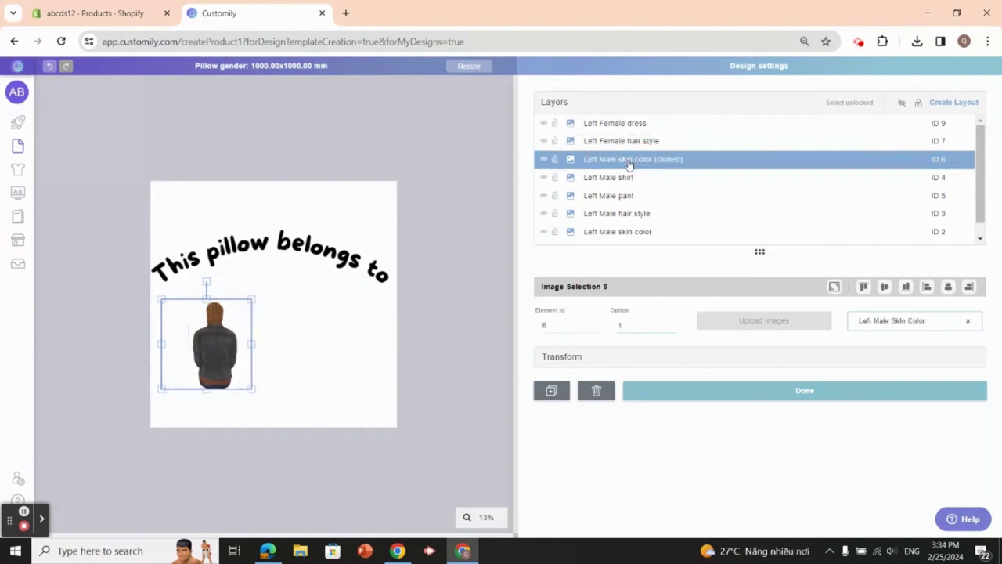
pyautogui.doubleClick(697, 159)
pyautogui.click(599, 160)
pyautogui.write('Fe')
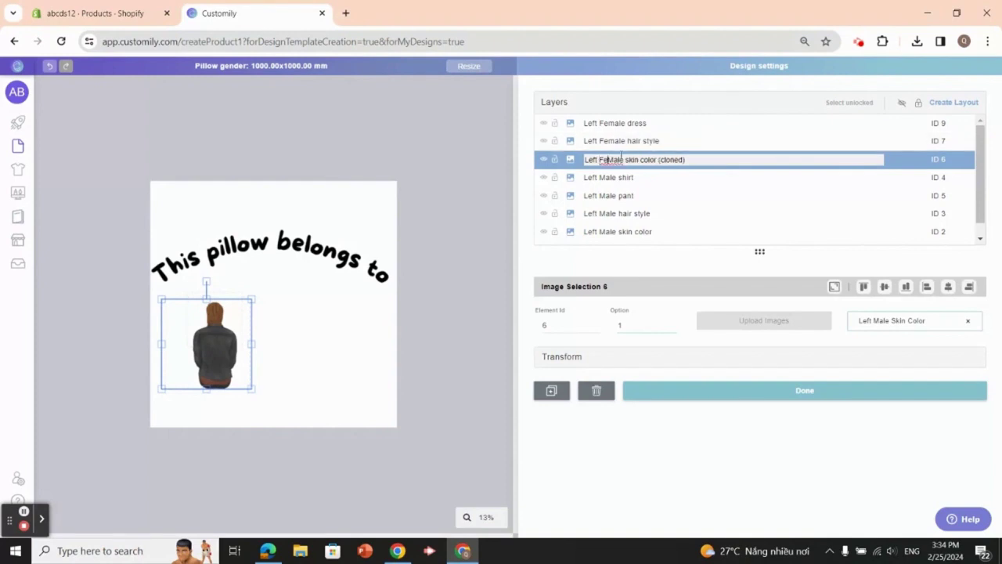
pyautogui.press('Delete')
pyautogui.write('m')
pyautogui.click(455, 281)
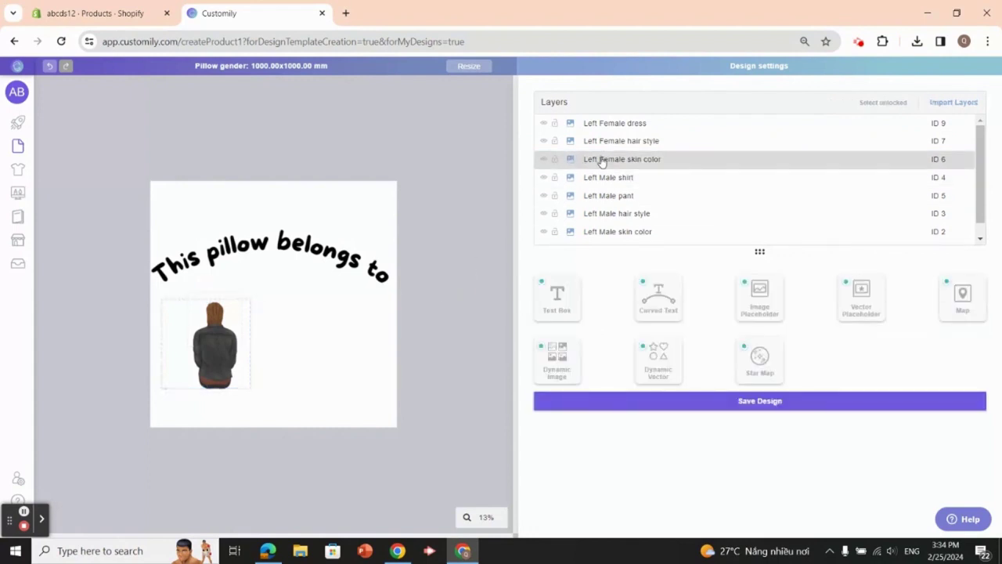
# Replace the Left Female dress layer's image library with the Female Dress library
pyautogui.click(609, 124)
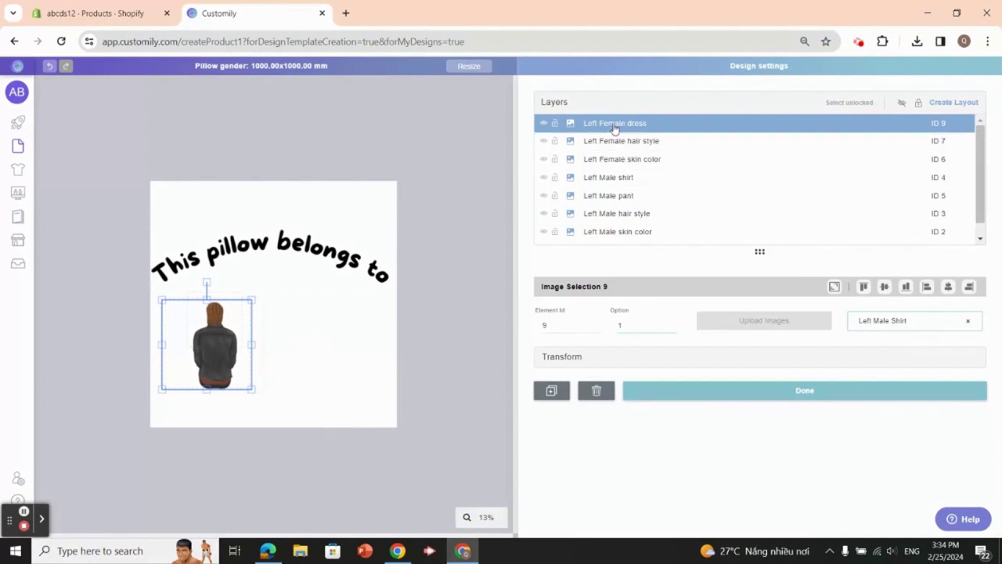
pyautogui.click(968, 321)
pyautogui.click(914, 321)
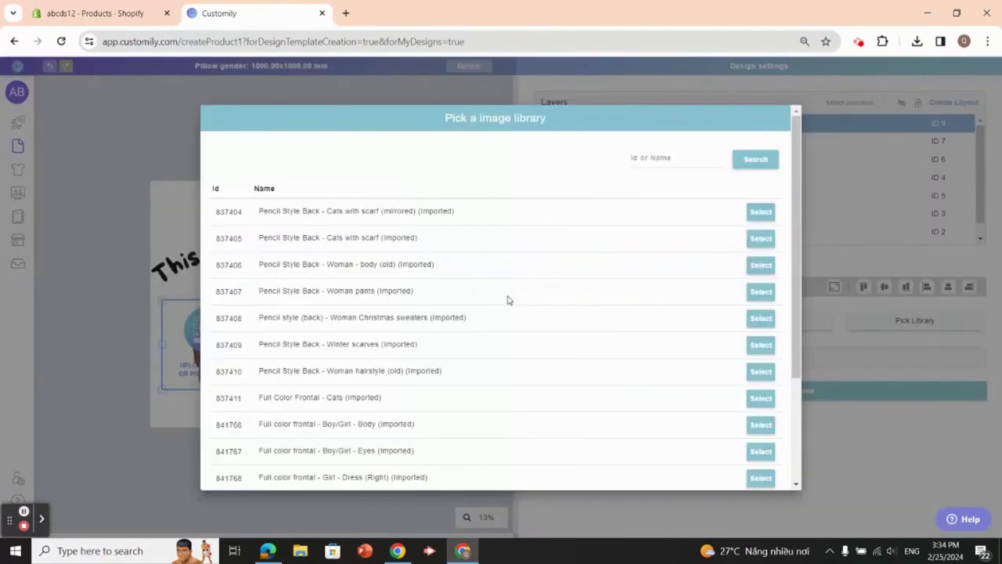
pyautogui.scroll(-5, 506, 301)
pyautogui.click(591, 468)
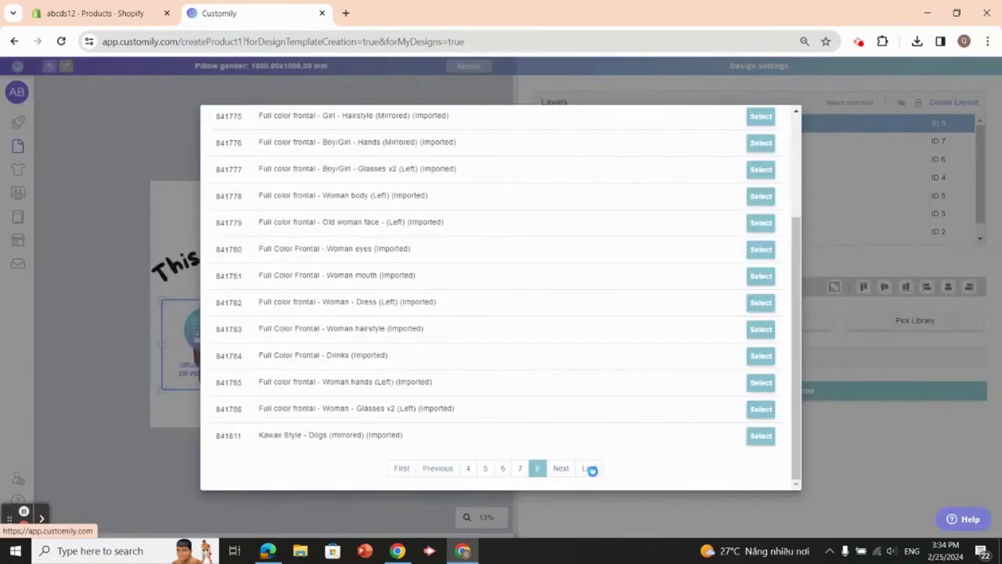
pyautogui.click(524, 355)
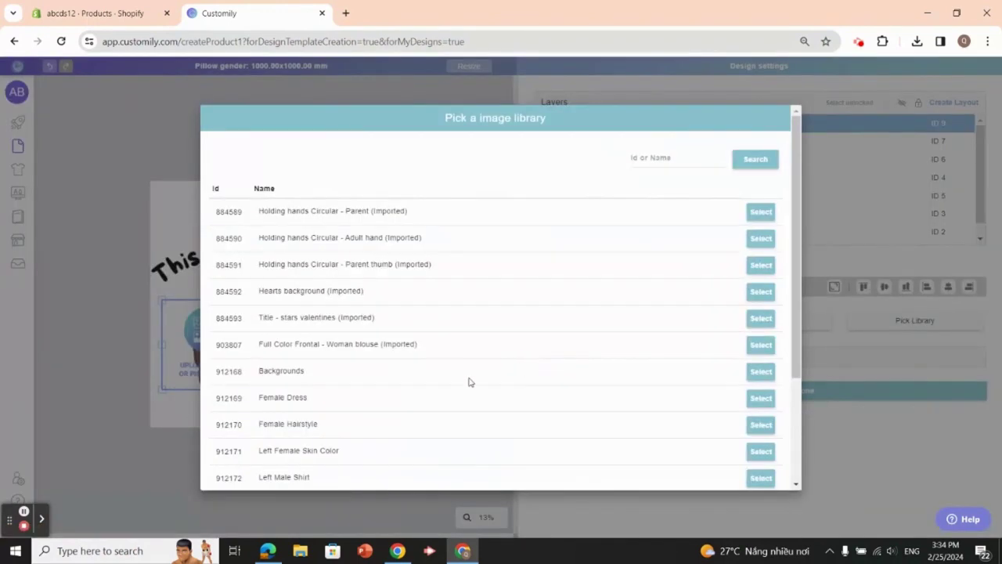
pyautogui.scroll(-2, 383, 401)
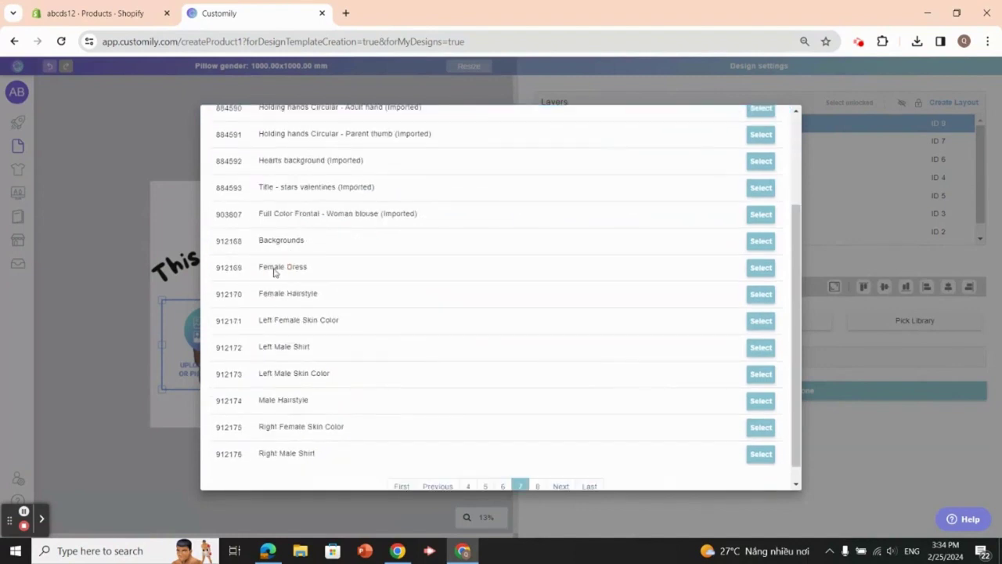
pyautogui.click(759, 267)
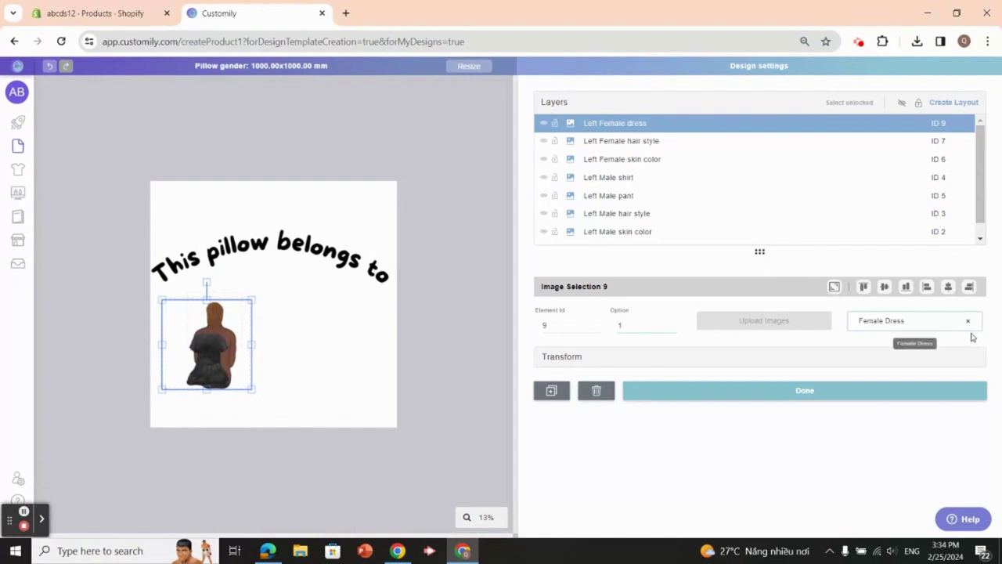
# Replace the Left Female hair style layer's image library with the Female Hairstyle library
pyautogui.click(650, 141)
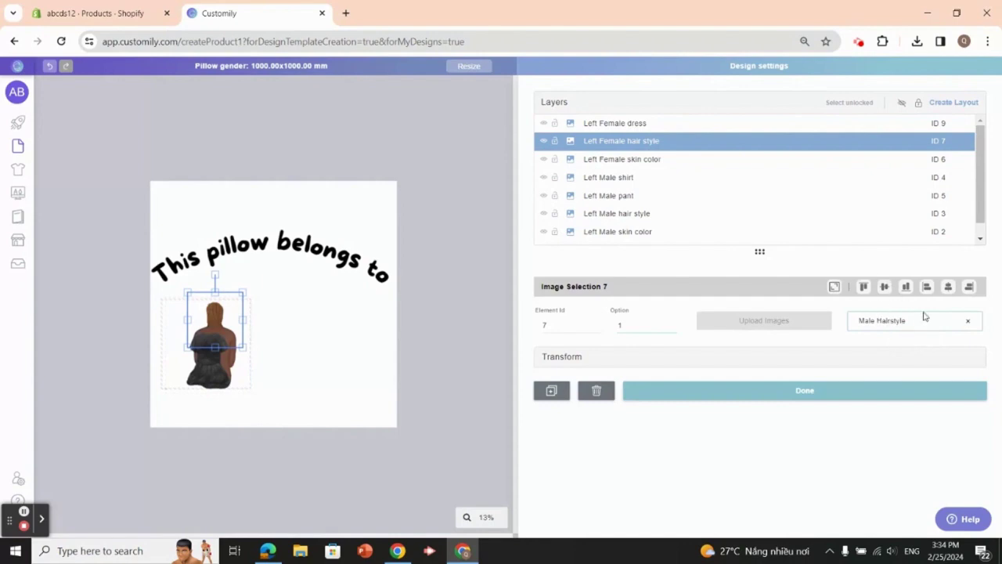
pyautogui.click(967, 320)
pyautogui.click(914, 321)
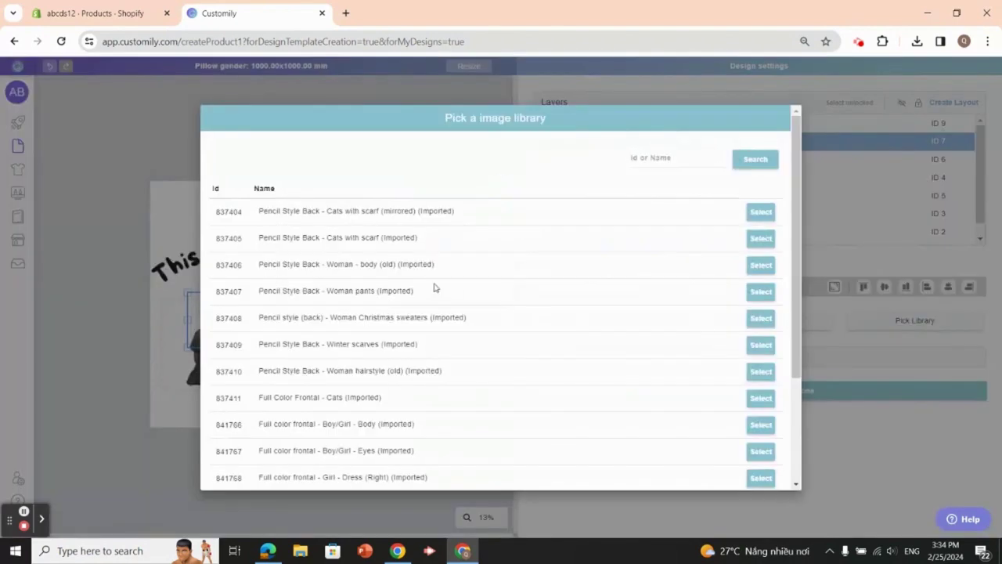
pyautogui.scroll(-5, 488, 340)
pyautogui.click(583, 468)
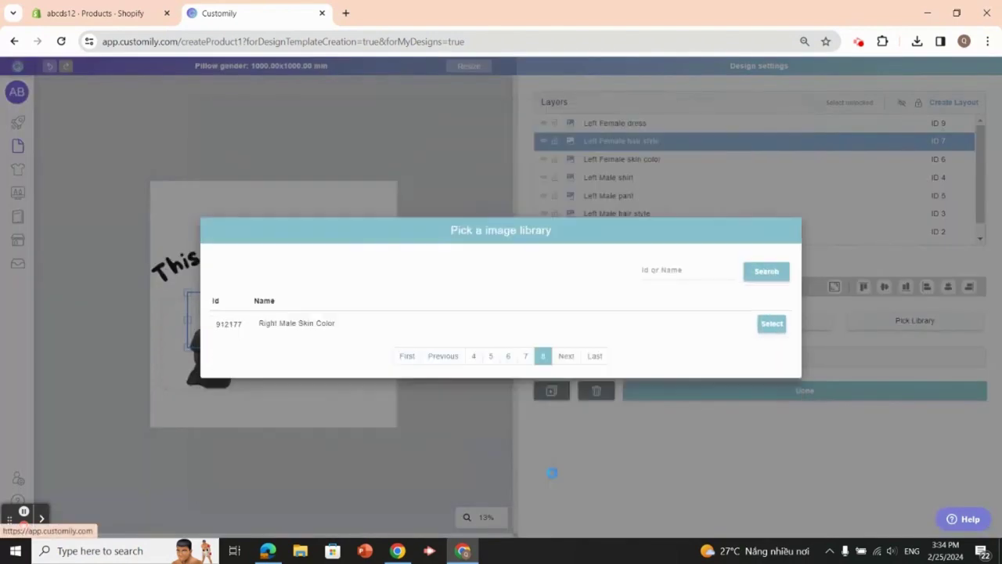
pyautogui.click(521, 357)
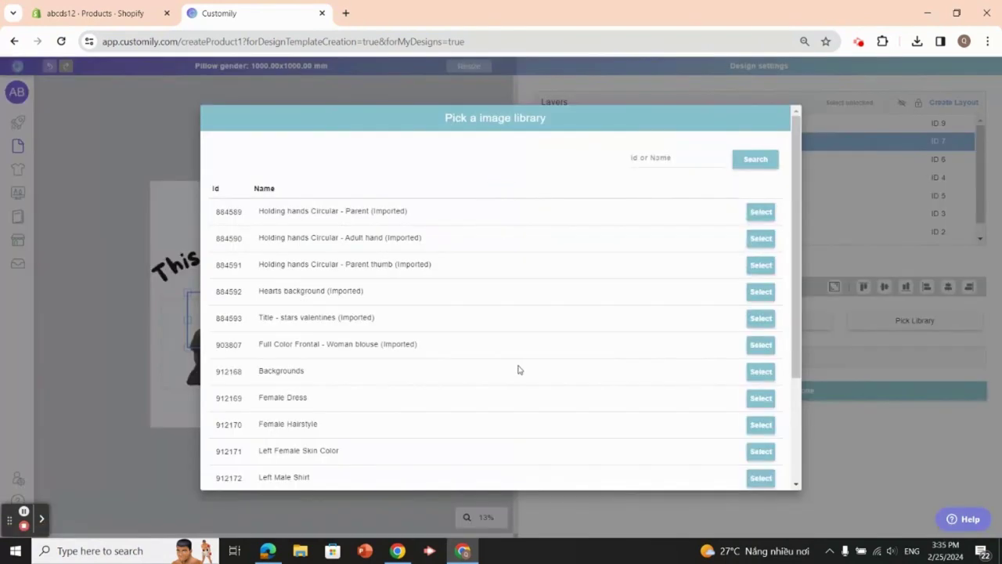
pyautogui.scroll(-2, 517, 368)
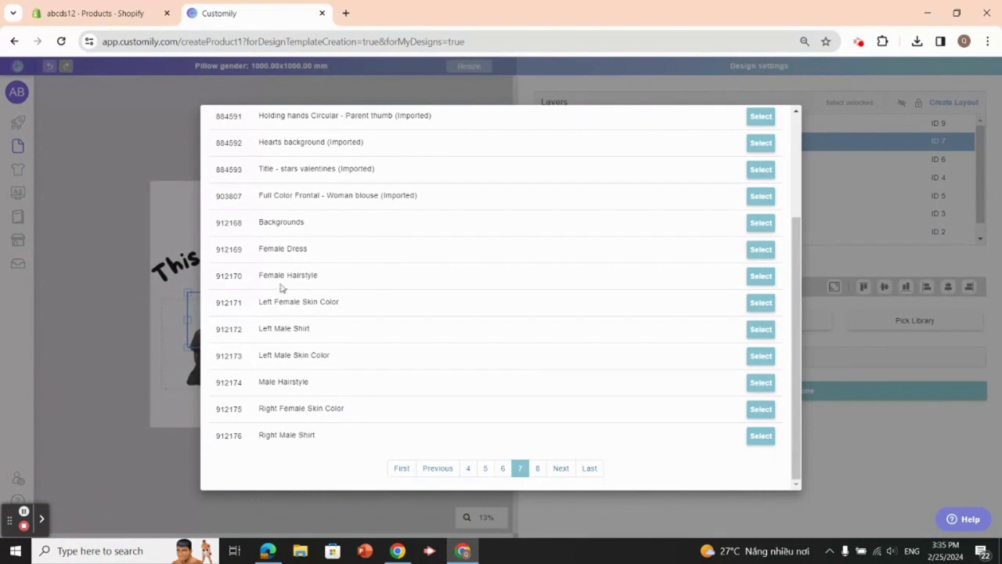
pyautogui.click(754, 275)
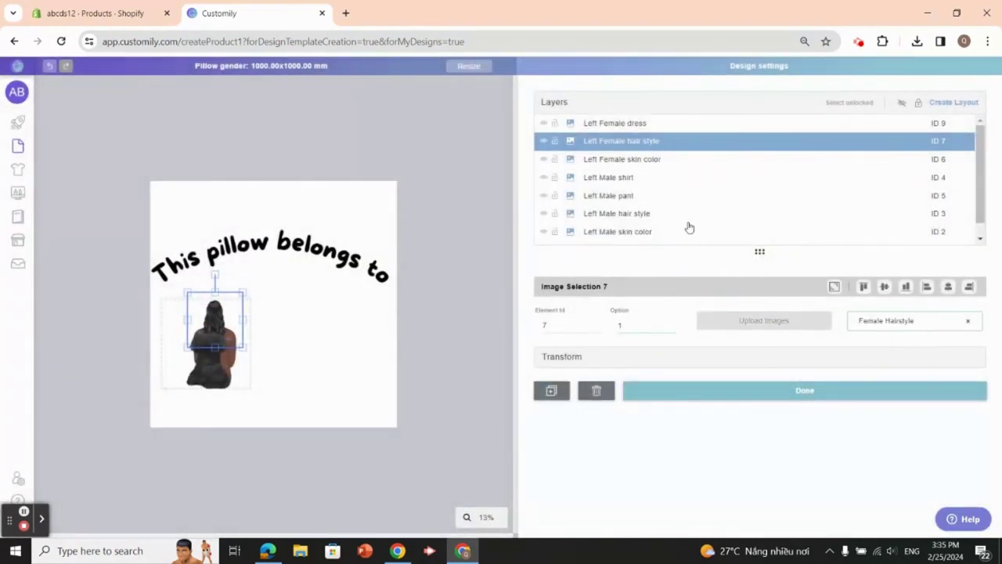
# Replace the Left Female skin color layer's image library with the Left Female Skin Color library
pyautogui.click(654, 161)
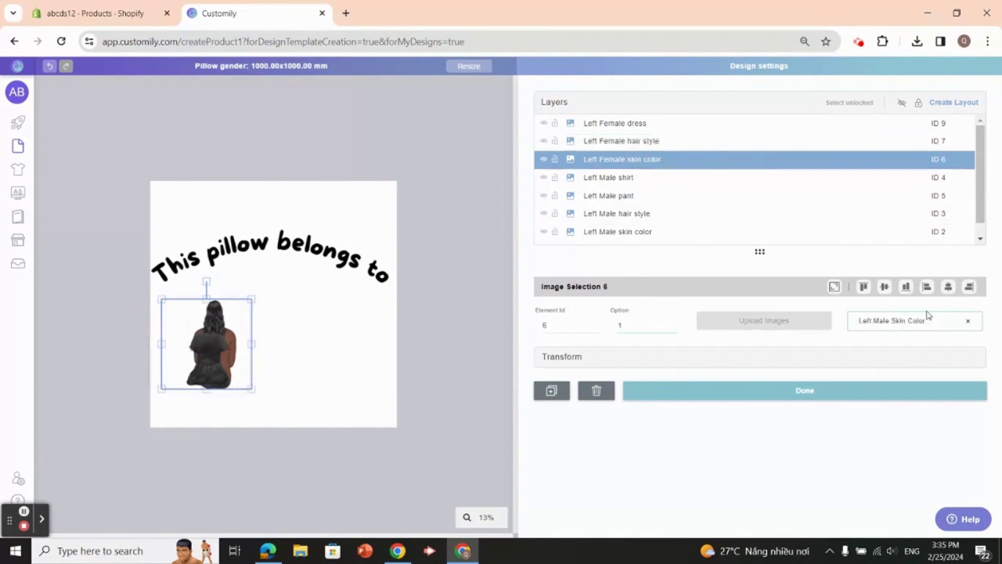
pyautogui.click(969, 322)
pyautogui.click(944, 327)
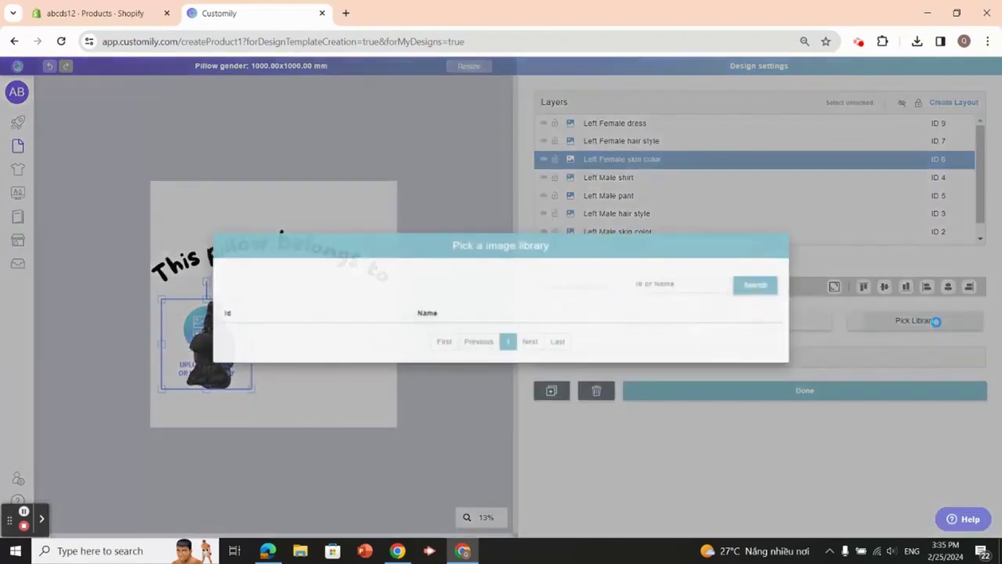
pyautogui.scroll(-3, 469, 377)
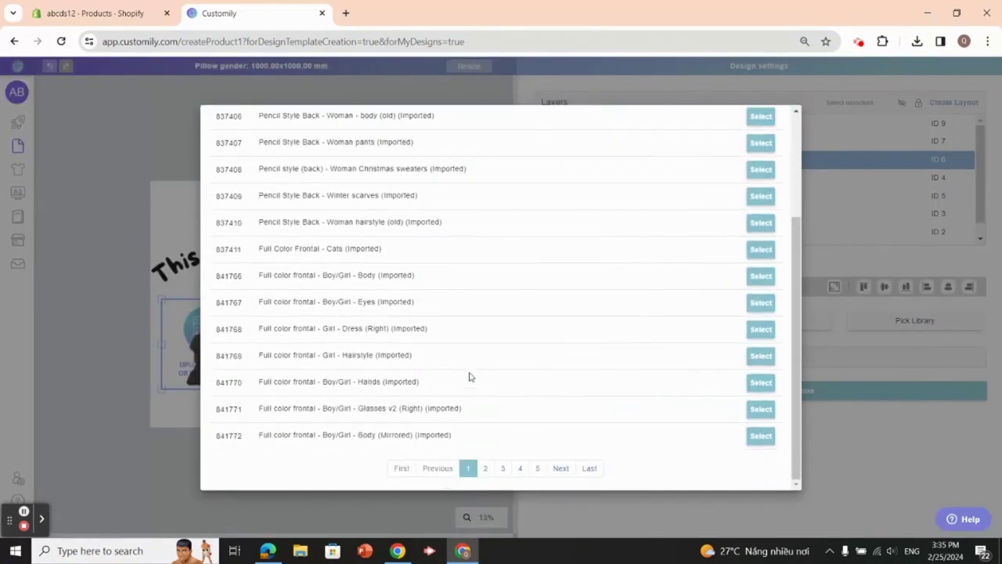
pyautogui.click(589, 468)
pyautogui.click(526, 355)
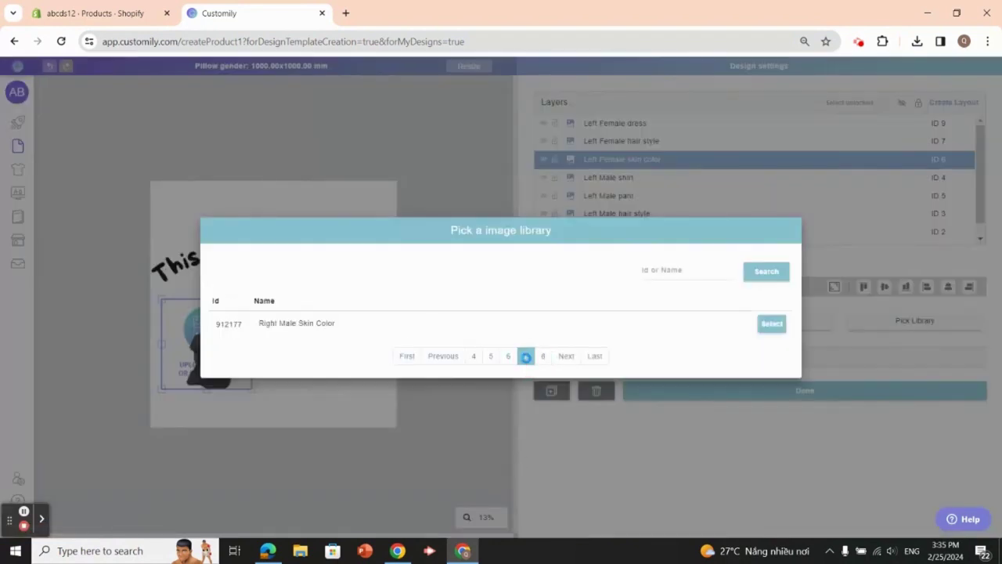
pyautogui.scroll(-1, 430, 400)
pyautogui.scroll(-2, 430, 400)
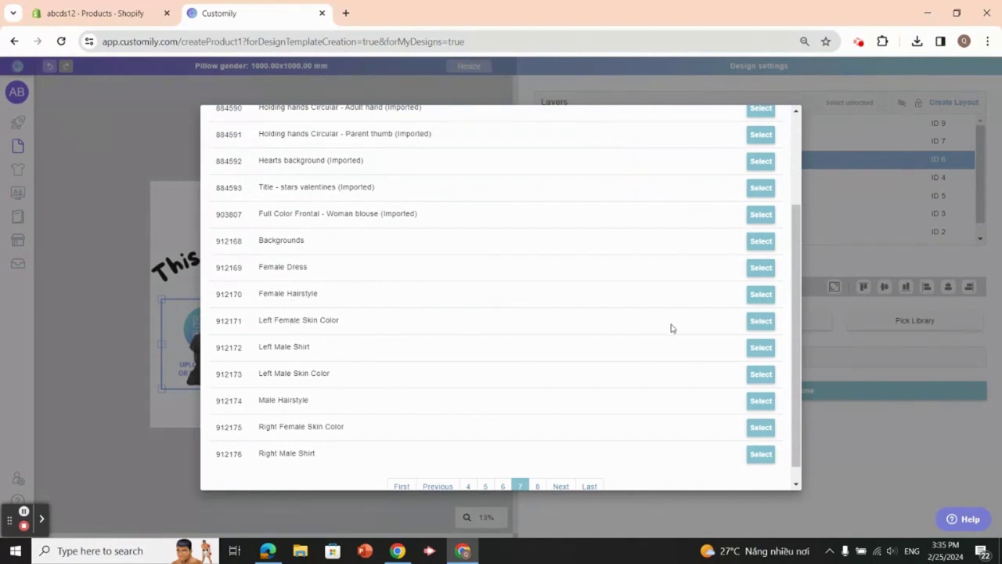
pyautogui.scroll(-1, 723, 320)
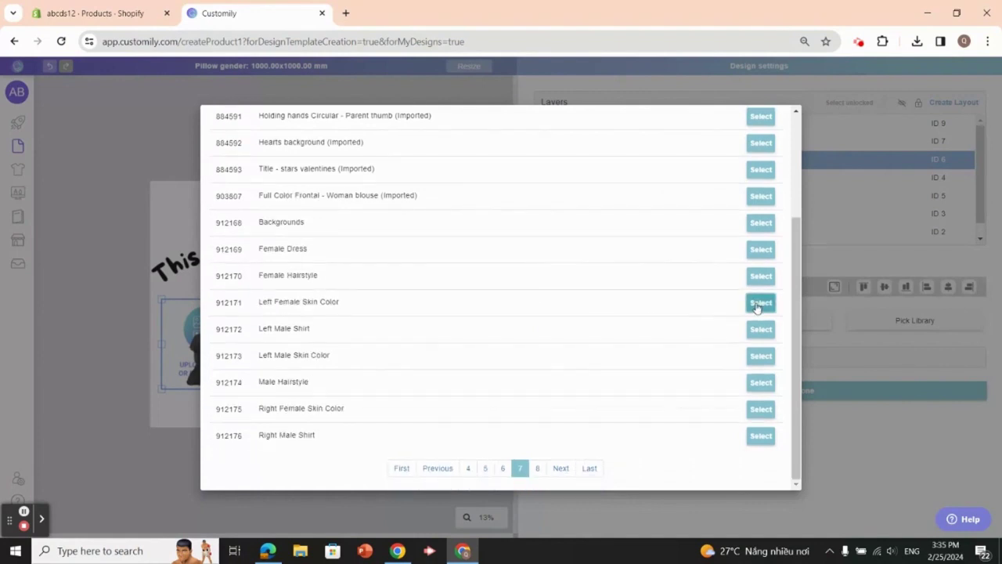
pyautogui.click(760, 305)
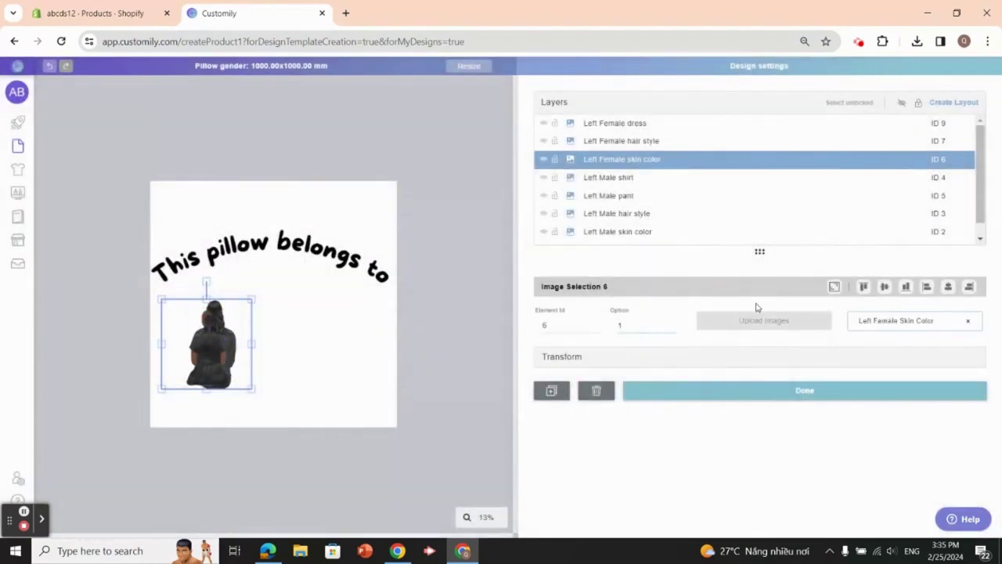
# Move the female dress aside, then enlarge the Left Female skin color image and align it beneath the hair
pyautogui.click(219, 361)
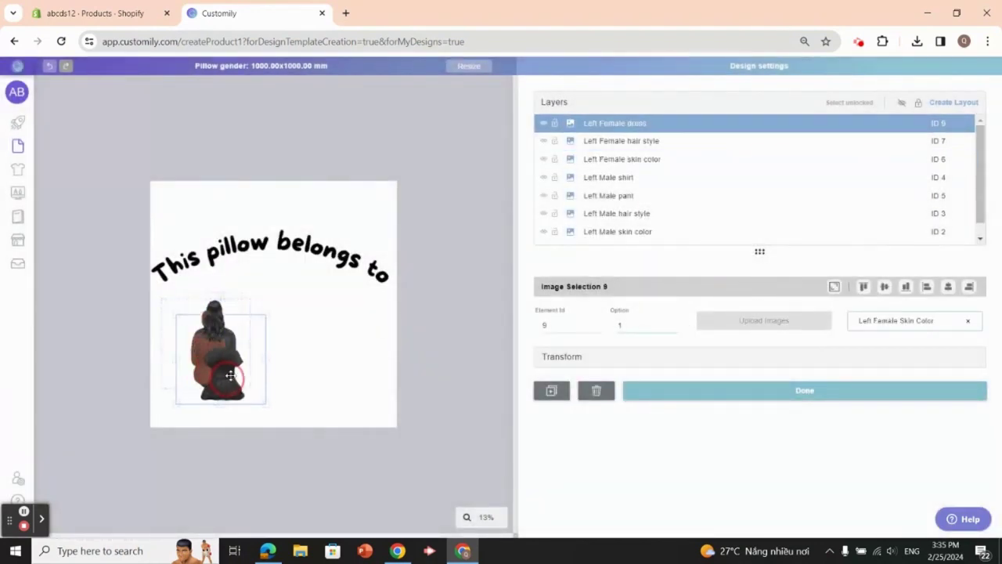
pyautogui.moveTo(213, 358); pyautogui.dragTo(284, 356)
pyautogui.click(209, 353)
pyautogui.moveTo(208, 353); pyautogui.dragTo(210, 351)
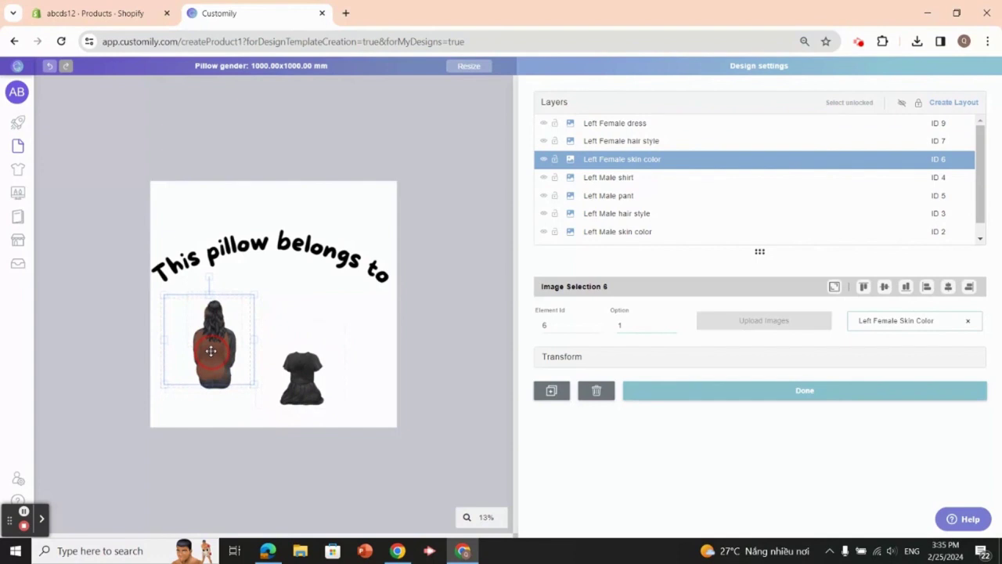
pyautogui.moveTo(211, 351); pyautogui.dragTo(211, 350)
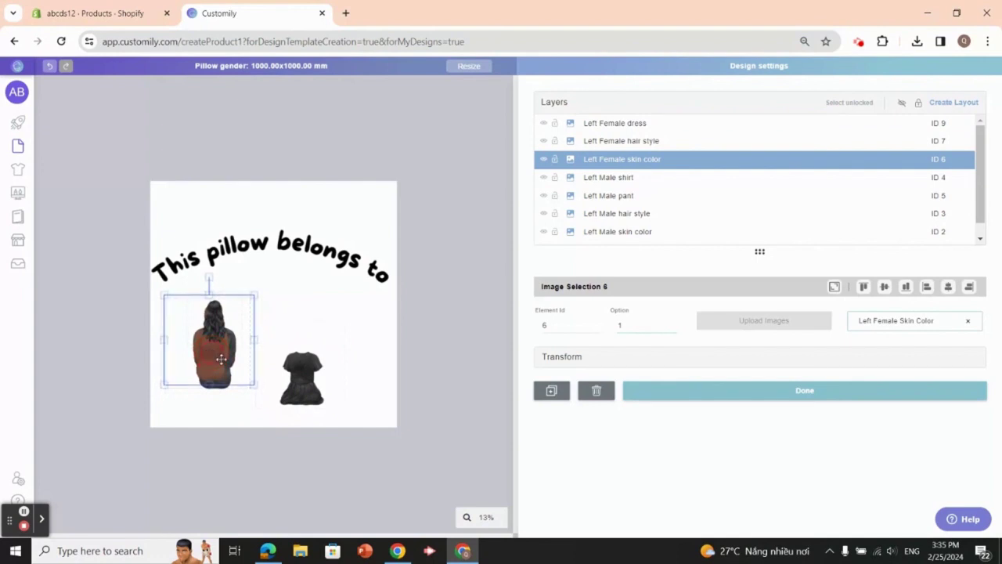
pyautogui.moveTo(255, 382); pyautogui.dragTo(265, 394)
pyautogui.moveTo(213, 354); pyautogui.dragTo(209, 350)
pyautogui.moveTo(260, 391); pyautogui.dragTo(267, 397)
pyautogui.moveTo(211, 354); pyautogui.dragTo(208, 352)
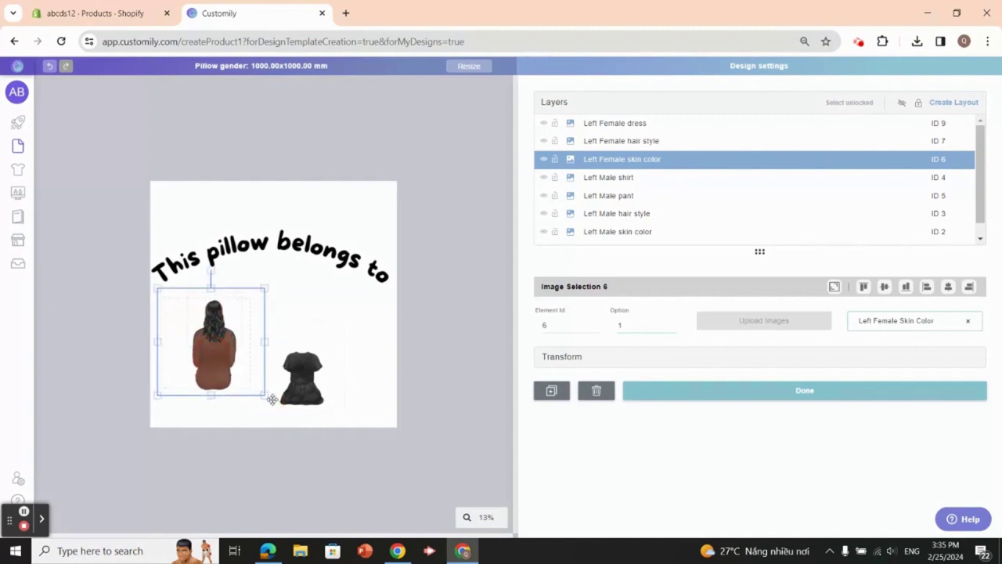
pyautogui.moveTo(210, 353); pyautogui.dragTo(211, 356)
# Place the dress back over the left female body and enlarge it to fit the figure
pyautogui.moveTo(317, 379); pyautogui.dragTo(217, 357)
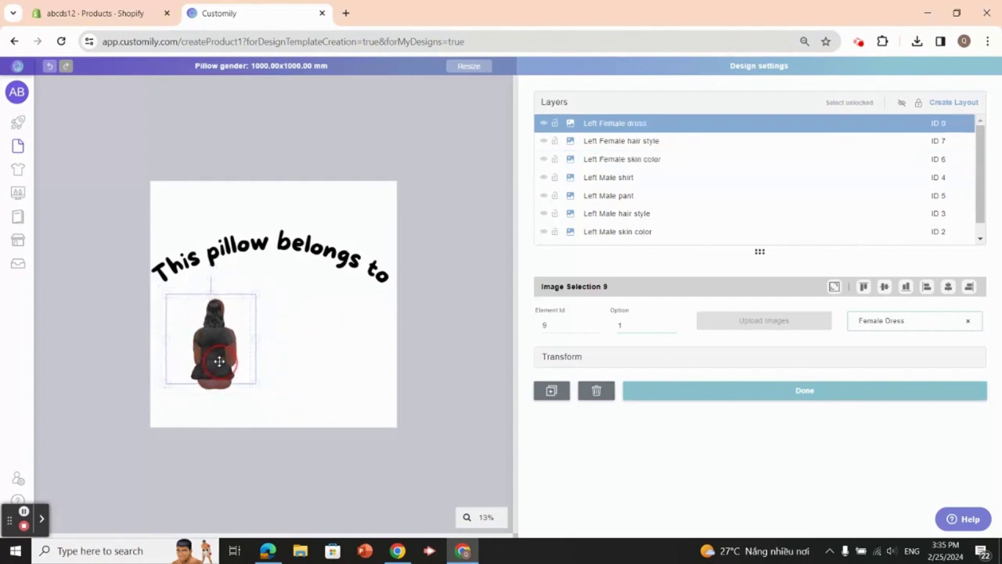
pyautogui.moveTo(256, 385)
pyautogui.mouseDown()
pyautogui.moveTo(266, 396)
pyautogui.moveTo(224, 369)
pyautogui.moveTo(268, 396)
pyautogui.mouseUp()
pyautogui.moveTo(217, 358); pyautogui.dragTo(219, 361)
pyautogui.click(227, 312)
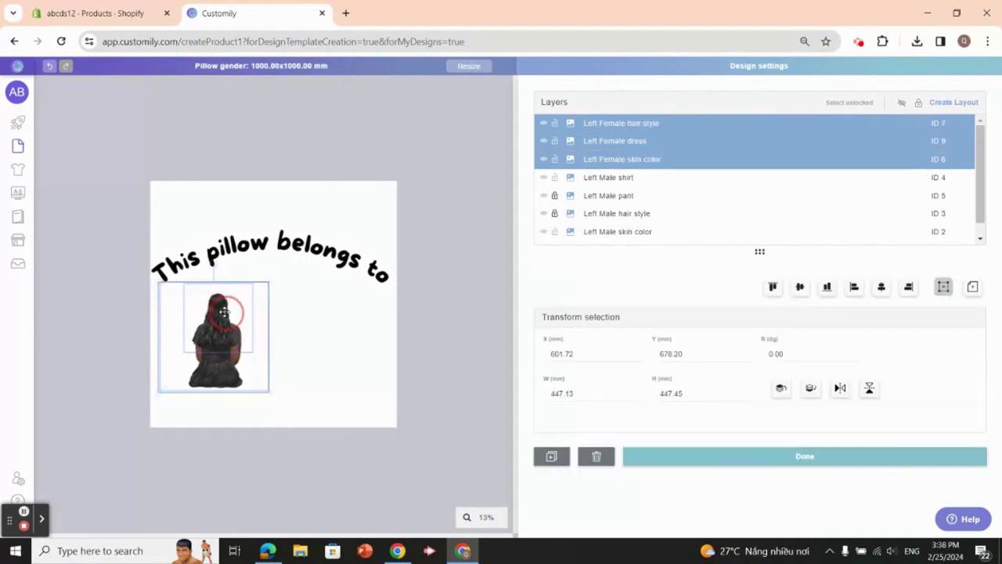
pyautogui.click(347, 331)
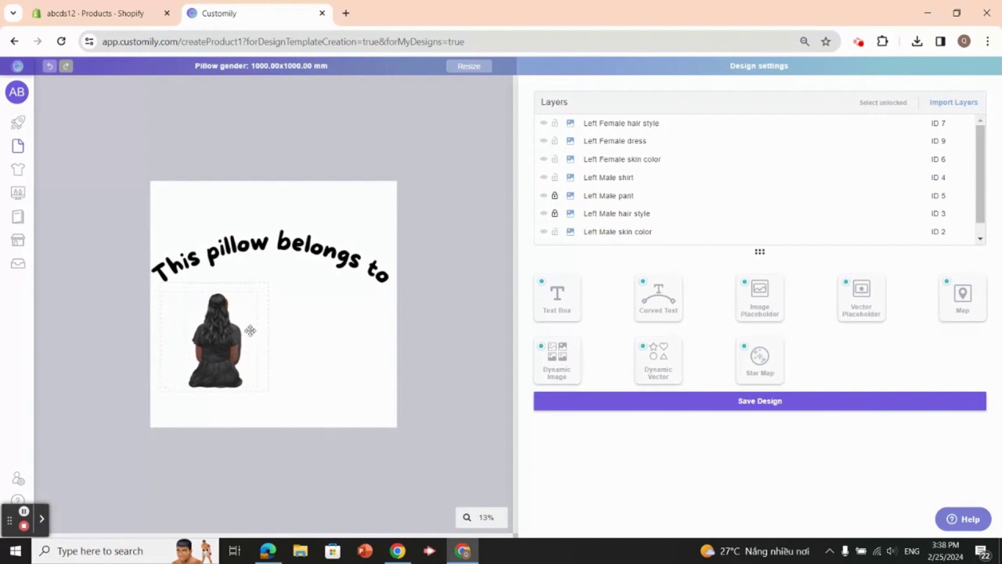
# Duplicate the unlocked left male and female figure layers and move the copies away from the originals
pyautogui.scroll(-1, 555, 123)
pyautogui.moveTo(302, 280); pyautogui.dragTo(157, 389)
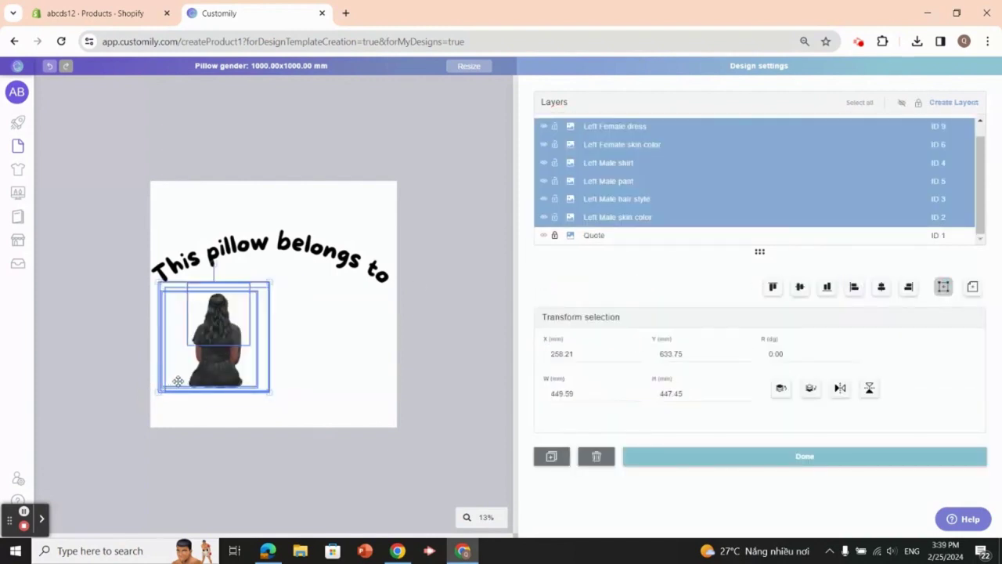
pyautogui.hotkey('ctrl', 'd')
pyautogui.moveTo(227, 358)
pyautogui.mouseDown()
pyautogui.moveTo(360, 349)
pyautogui.moveTo(251, 408)
pyautogui.mouseUp()
pyautogui.click(432, 357)
# Separate the cloned figures, with the male on the pillow's right side and the female at its lower centre
pyautogui.click(327, 355)
pyautogui.click(344, 333)
pyautogui.moveTo(322, 343); pyautogui.dragTo(261, 385)
pyautogui.click(339, 343)
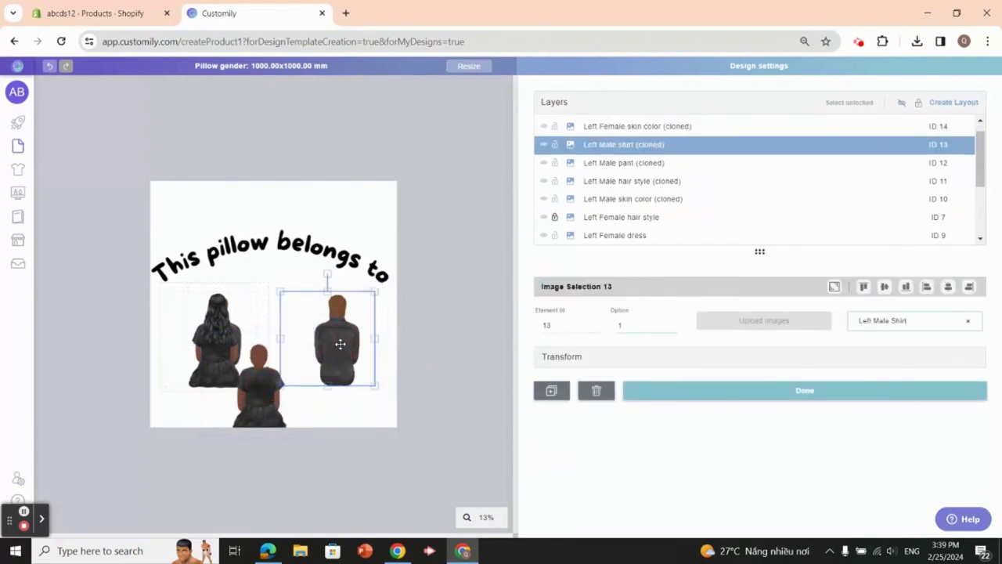
pyautogui.moveTo(342, 309); pyautogui.dragTo(343, 330)
pyautogui.click(374, 235)
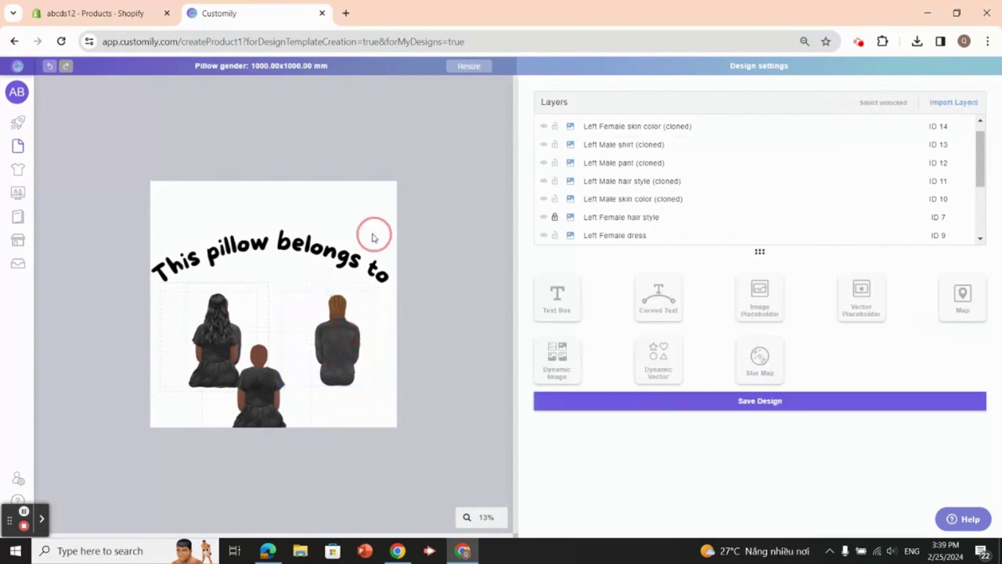
# Lock the original Left Female dress and skin color layers and all four original Left Male layers
pyautogui.click(338, 305)
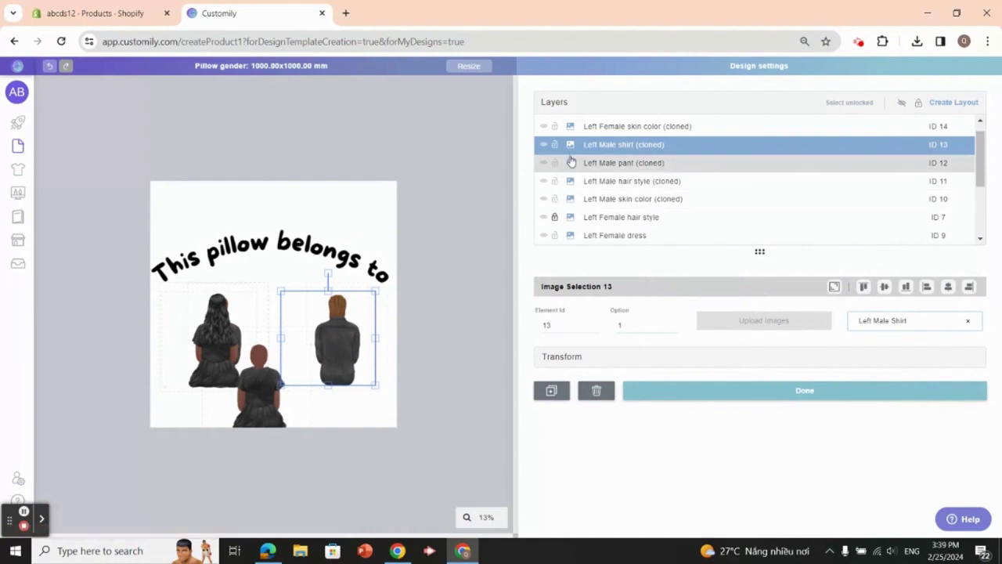
pyautogui.scroll(-1, 592, 178)
pyautogui.scroll(-3, 591, 178)
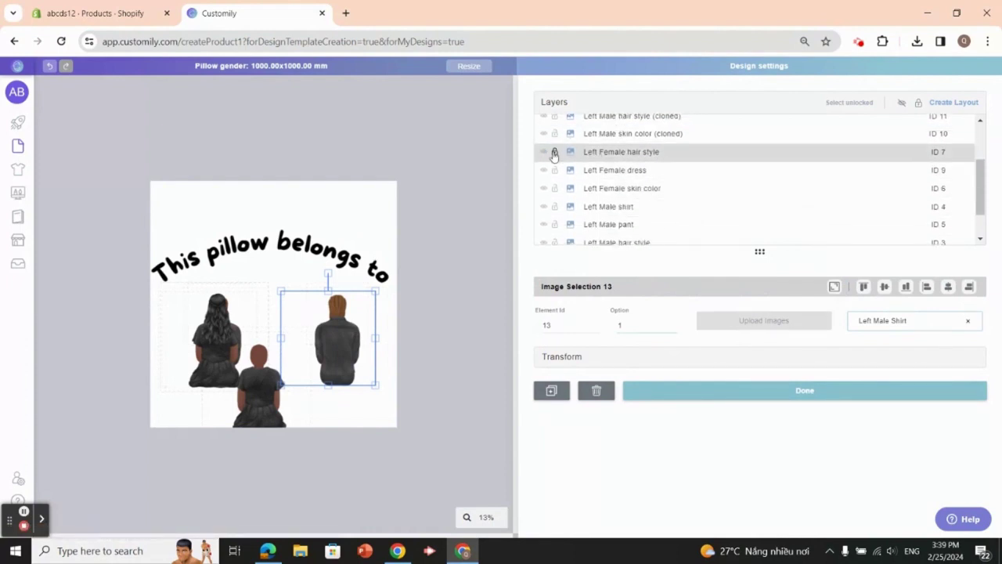
pyautogui.click(555, 188)
pyautogui.click(554, 206)
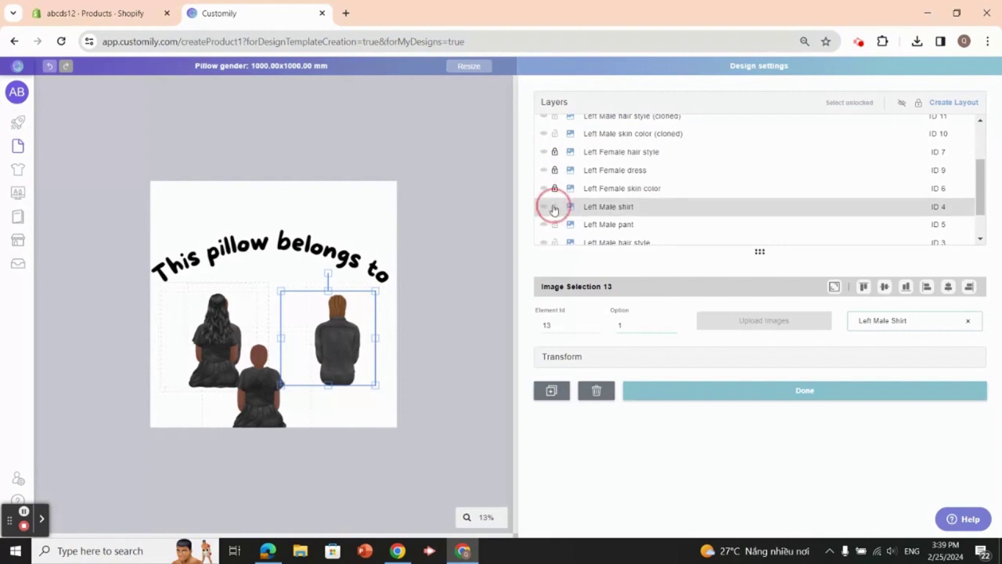
pyautogui.click(556, 224)
pyautogui.scroll(-3, 559, 227)
pyautogui.click(554, 198)
pyautogui.click(555, 216)
pyautogui.scroll(5, 599, 188)
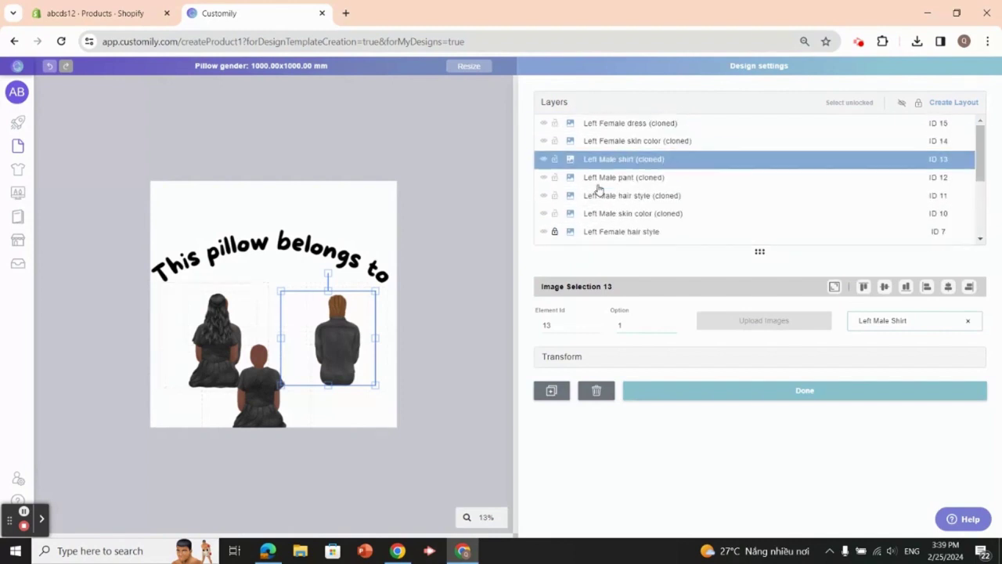
# Rename the cloned Left Male skin color layer to "Right Male skin color"
pyautogui.click(607, 125)
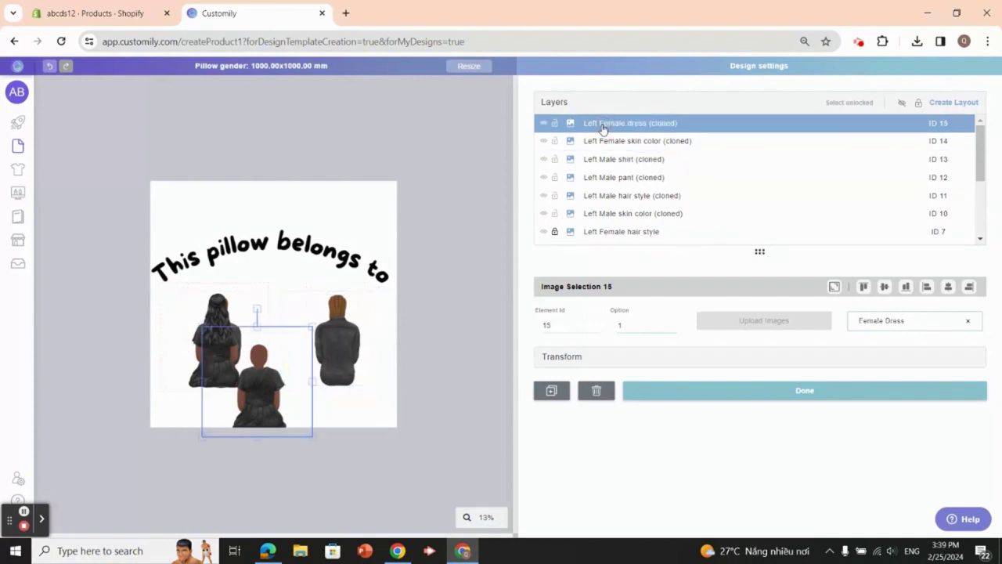
pyautogui.scroll(-3, 611, 167)
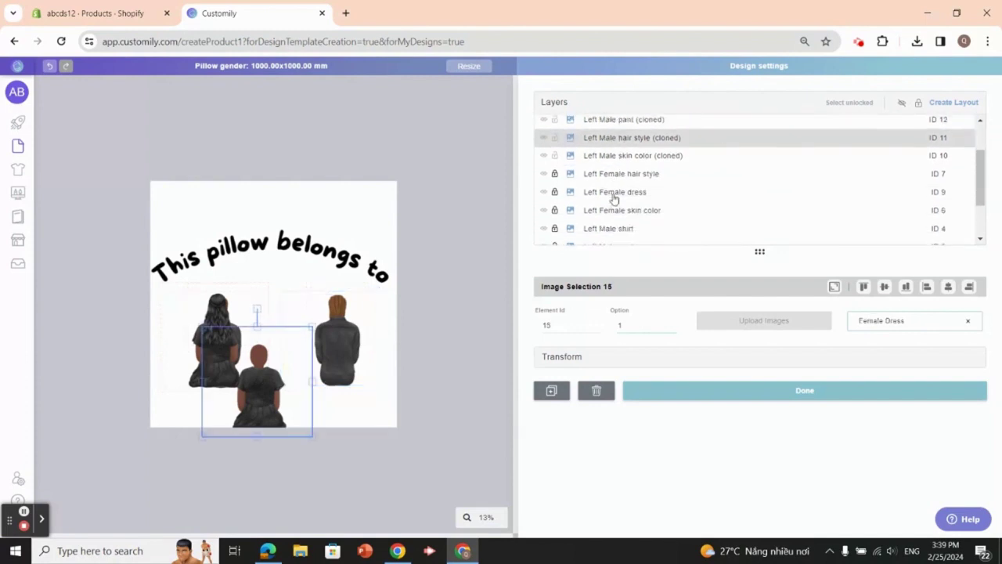
pyautogui.click(608, 150)
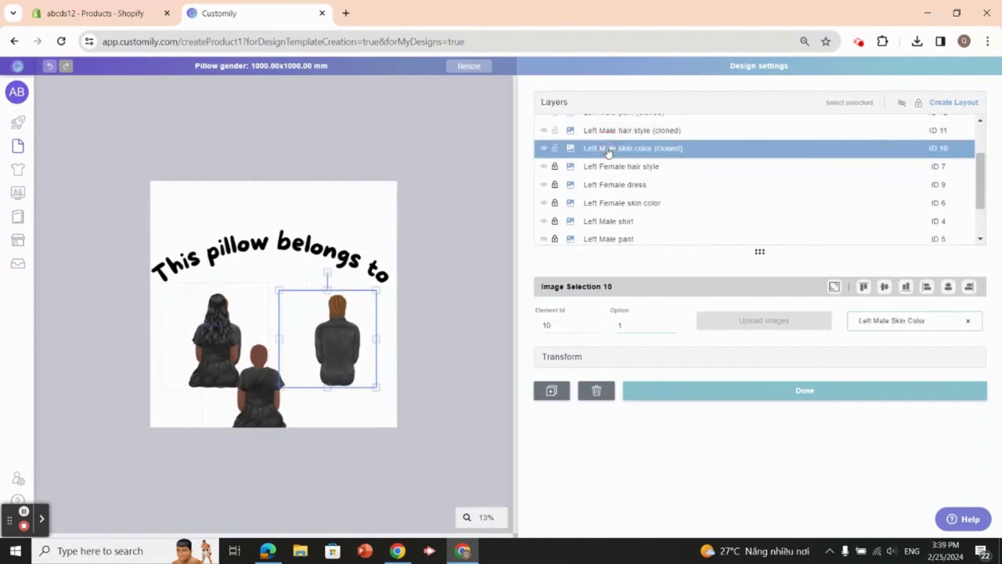
pyautogui.doubleClick(599, 151)
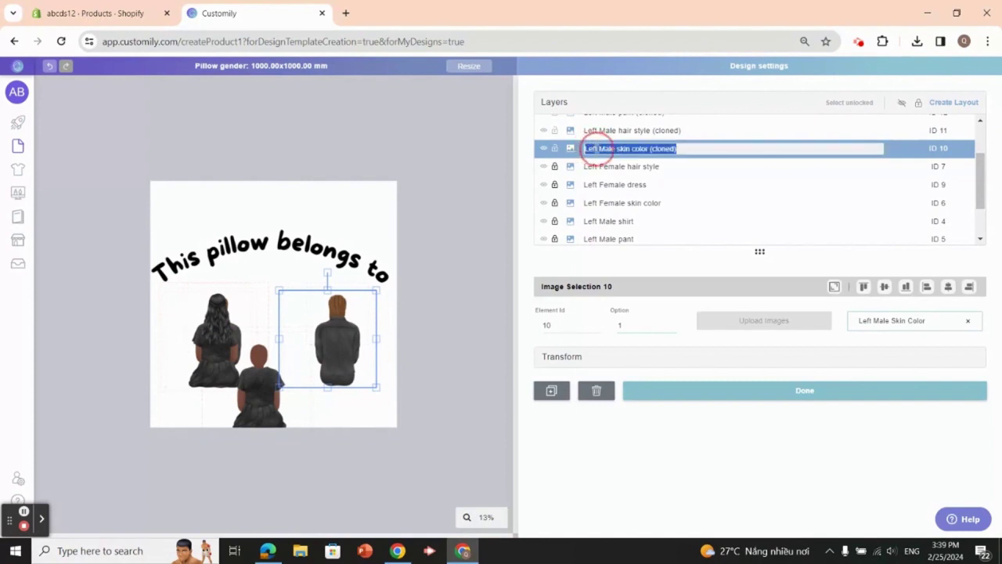
pyautogui.click(597, 148)
pyautogui.press('BackSpace')
pyautogui.press('BackSpace')
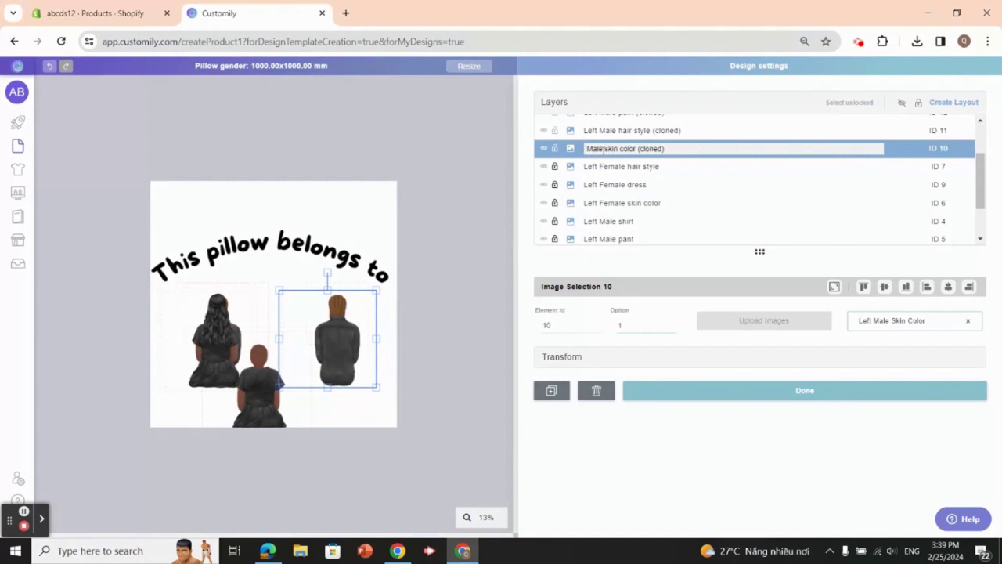
pyautogui.write('Right')
pyautogui.moveTo(692, 147); pyautogui.dragTo(655, 148)
pyautogui.press('BackSpace')
pyautogui.click(495, 182)
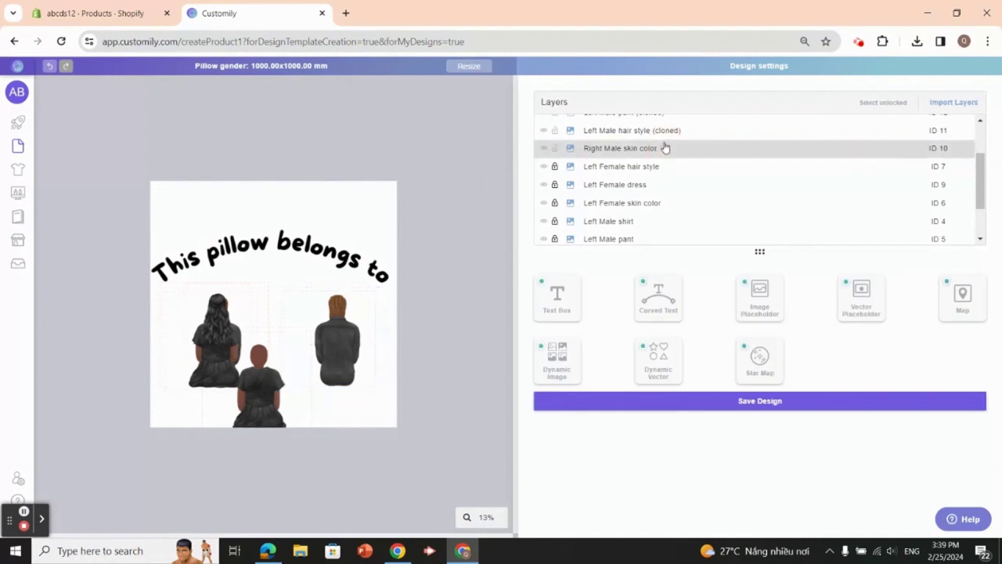
# Assign the "Right Male Skin Color" image library to the Right Male skin color layer
pyautogui.doubleClick(641, 149)
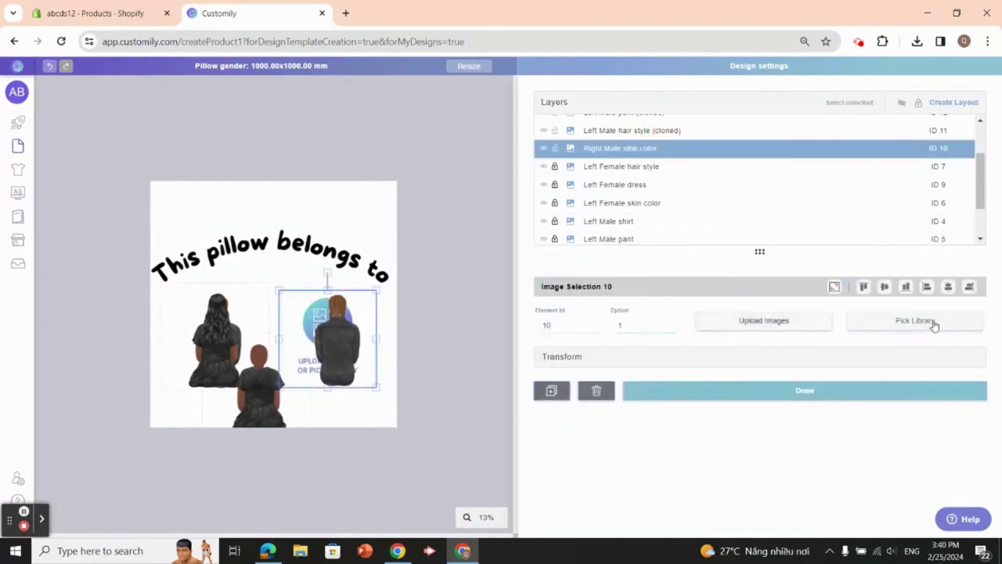
pyautogui.click(933, 322)
pyautogui.scroll(-3, 604, 332)
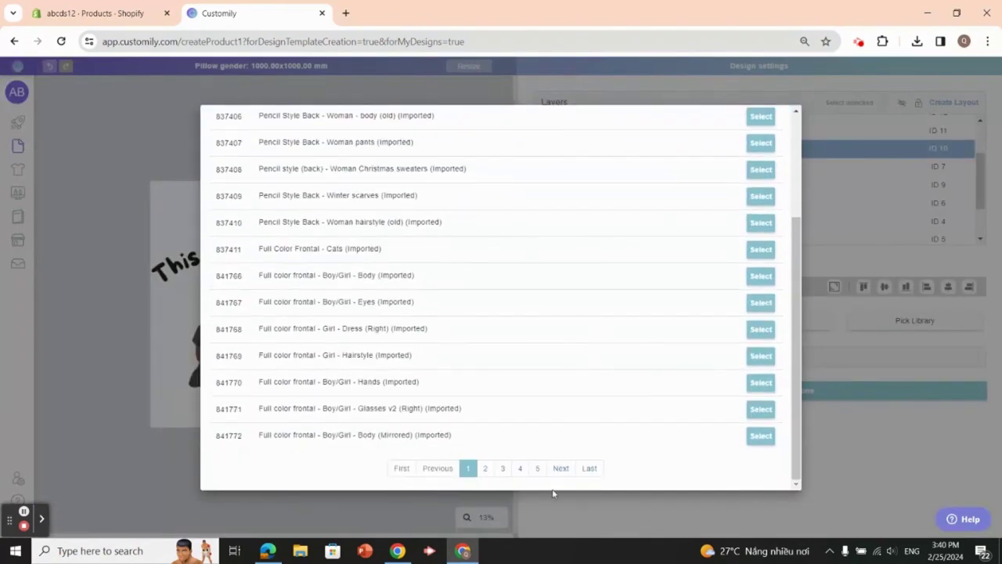
pyautogui.click(587, 469)
pyautogui.click(523, 360)
pyautogui.scroll(-2, 524, 362)
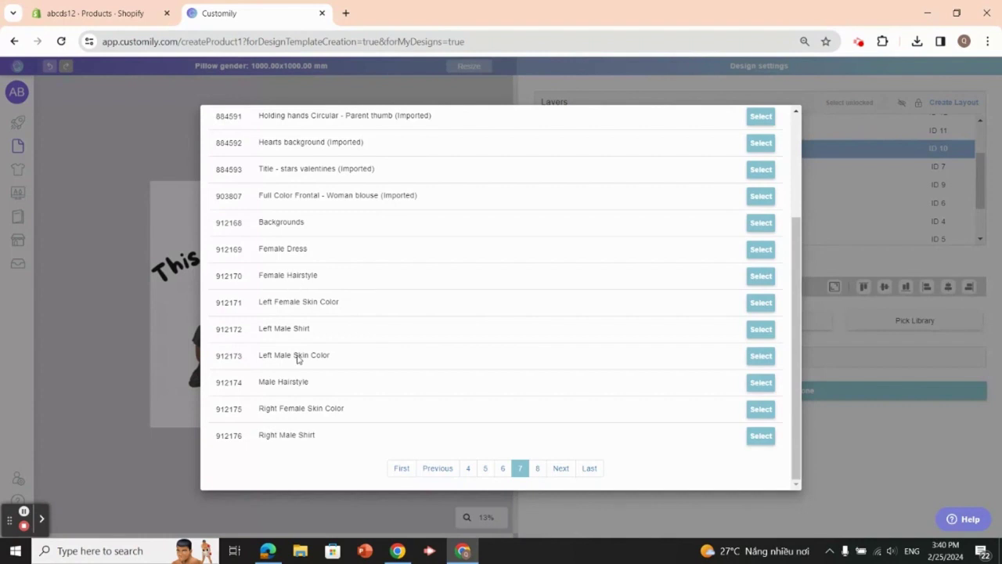
pyautogui.click(540, 467)
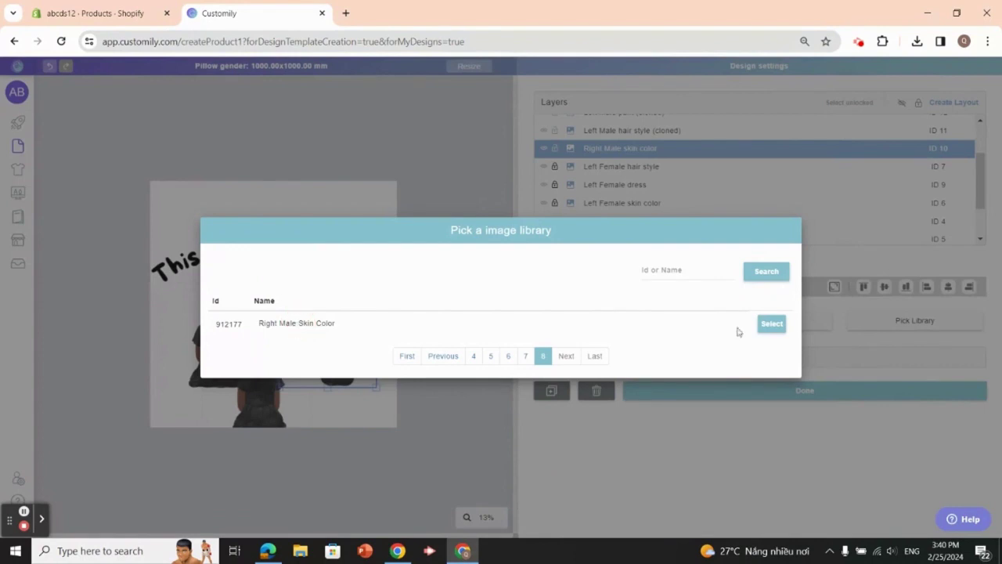
pyautogui.click(771, 323)
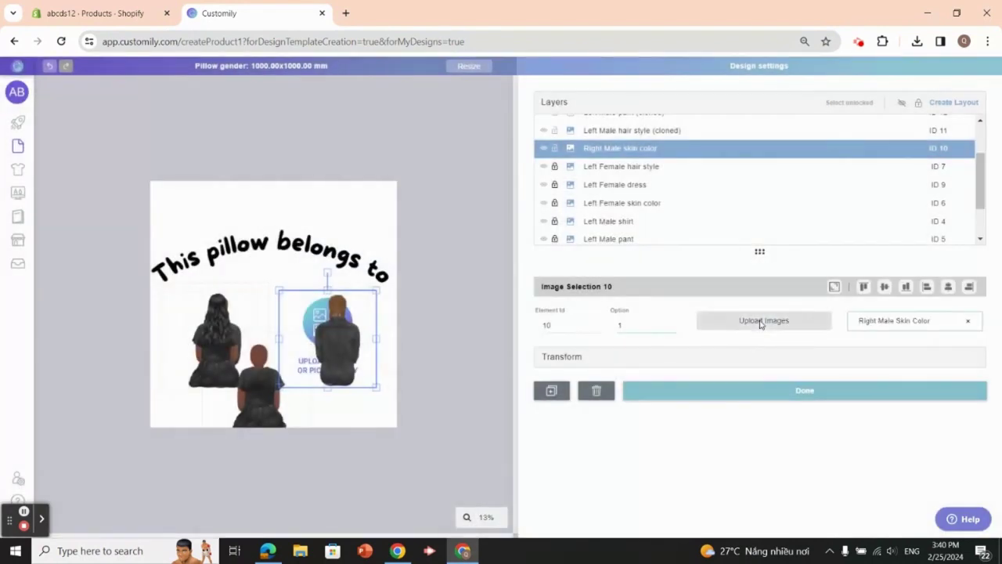
# Rename the cloned Left Male hair style layer to "Right Male hair style"
pyautogui.scroll(1, 552, 202)
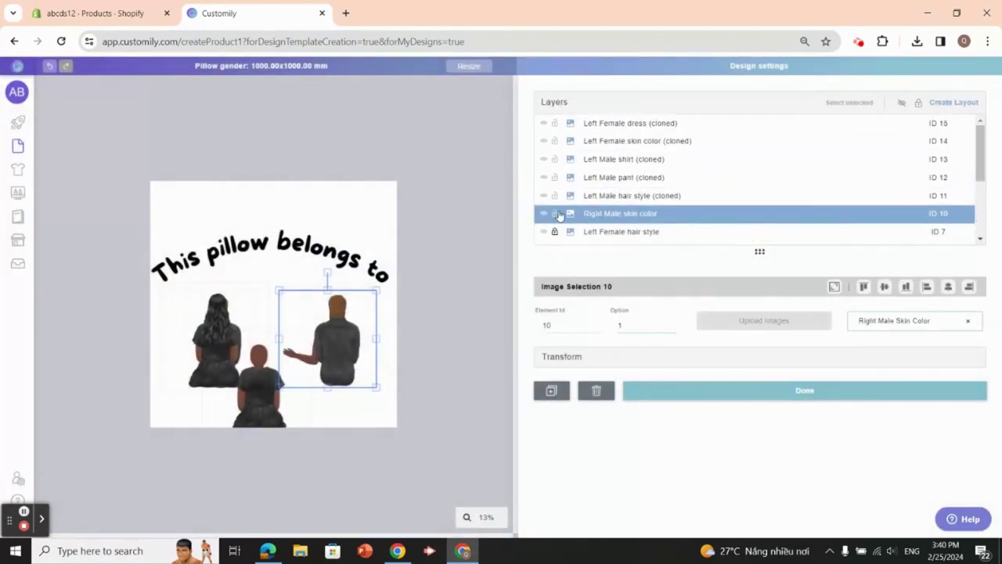
pyautogui.click(587, 196)
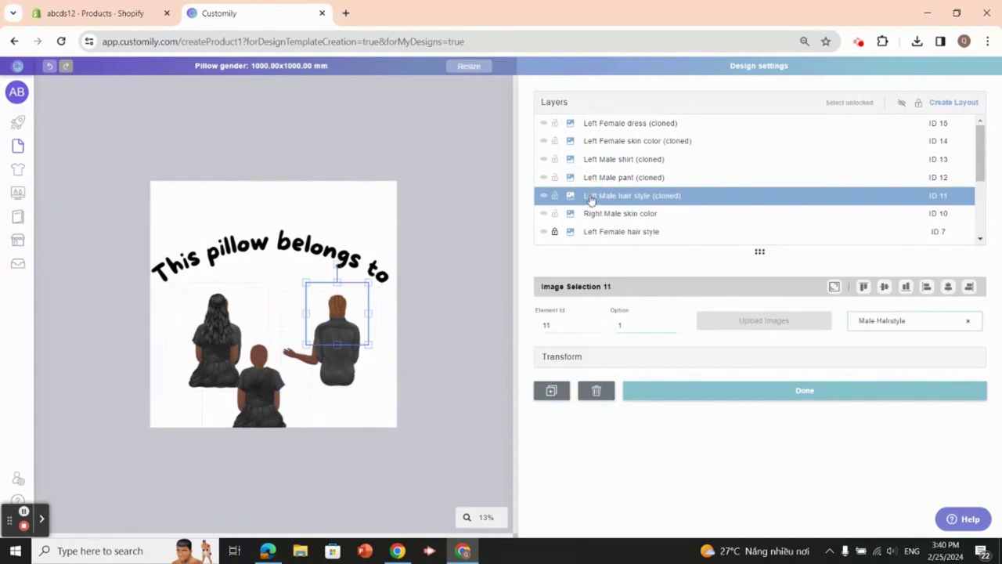
pyautogui.doubleClick(665, 196)
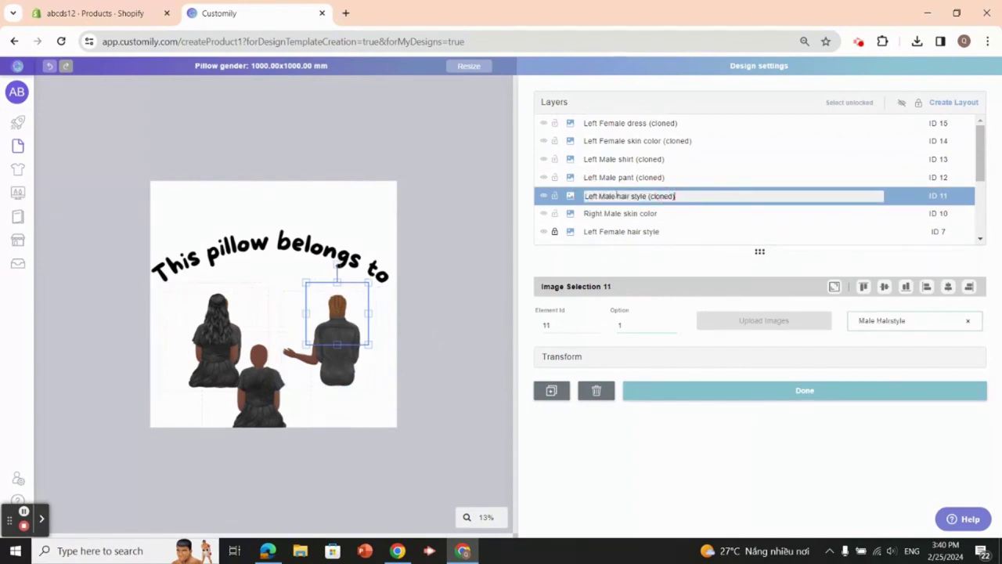
pyautogui.write('Right Male hair style')
# Clear the Right Male hair style layer's image library and assign "Male Hairstyle" to it again
pyautogui.click(913, 321)
pyautogui.click(968, 321)
pyautogui.click(922, 324)
pyautogui.scroll(-5, 499, 336)
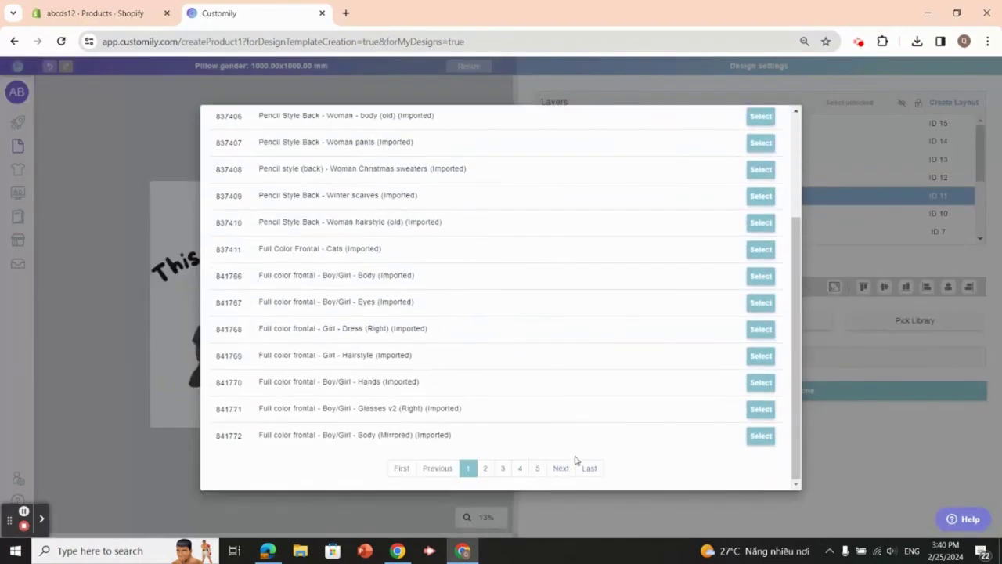
pyautogui.click(590, 468)
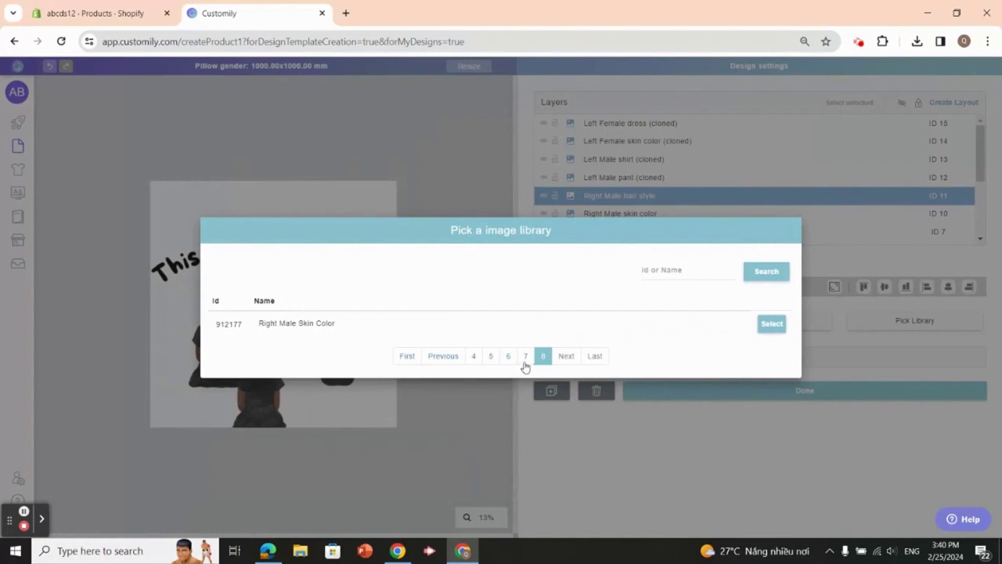
pyautogui.click(525, 354)
pyautogui.scroll(-2, 535, 360)
pyautogui.scroll(1, 318, 352)
pyautogui.scroll(-1, 325, 394)
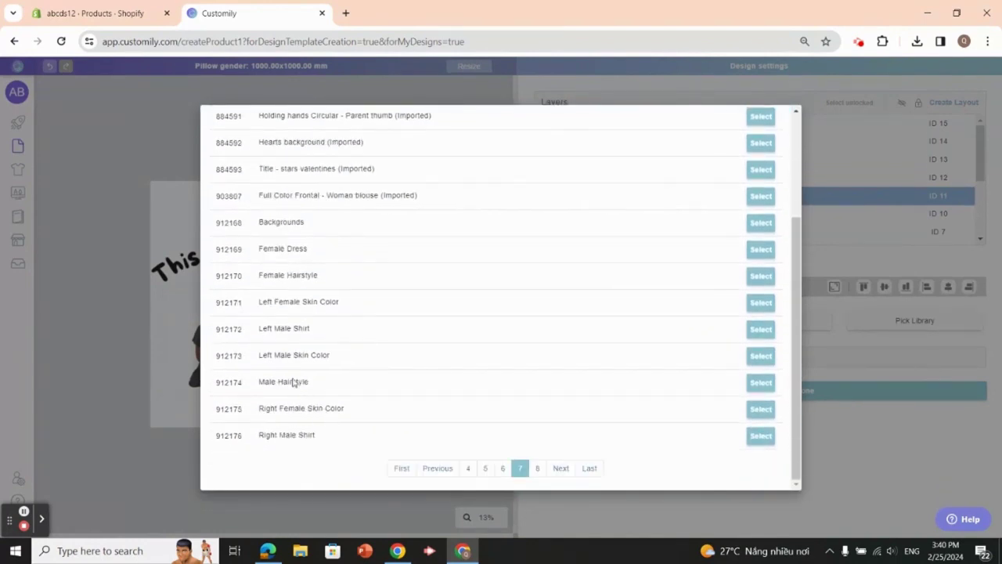
pyautogui.click(760, 382)
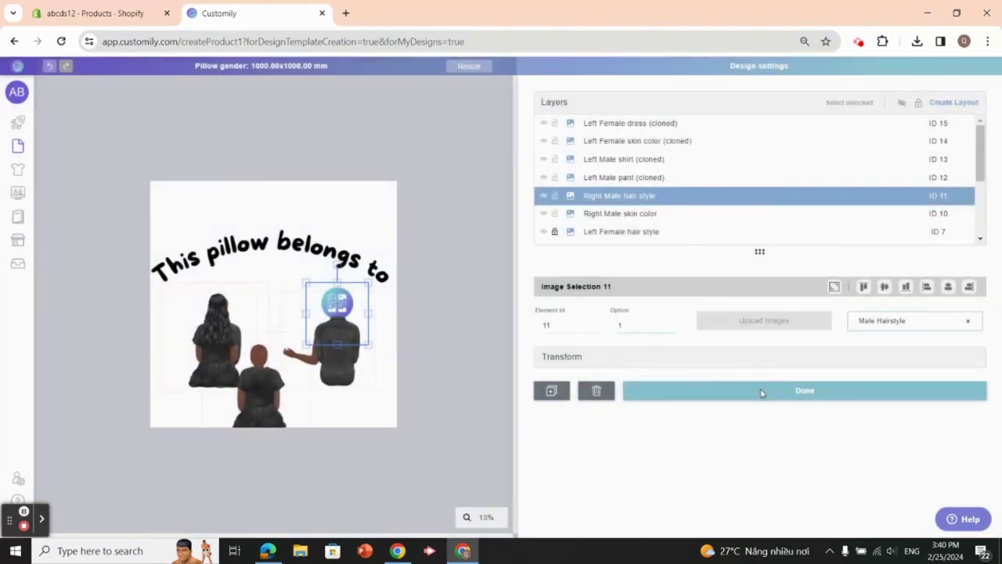
# Rename the cloned Left Male pant layer to "right Male pant"
pyautogui.click(595, 180)
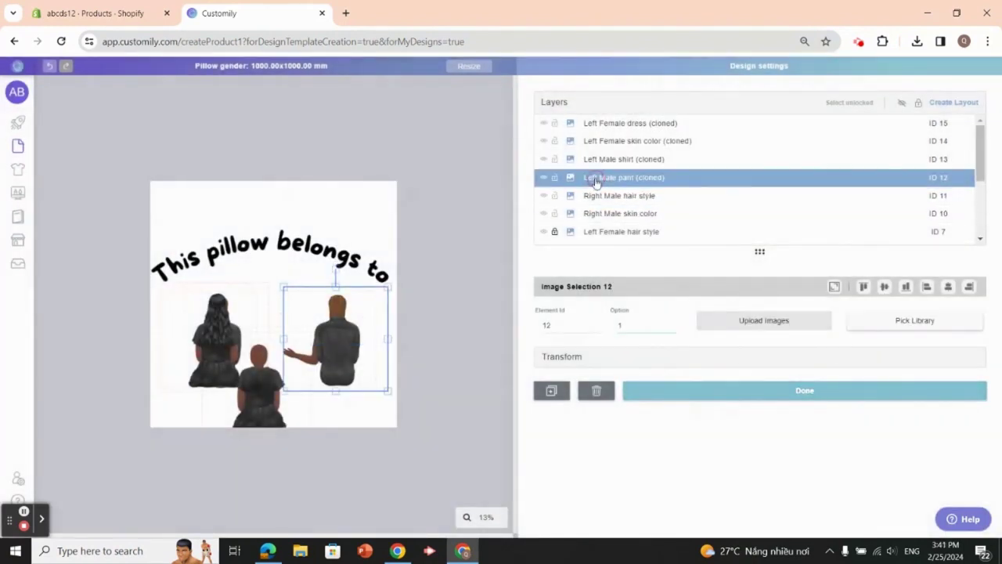
pyautogui.doubleClick(595, 179)
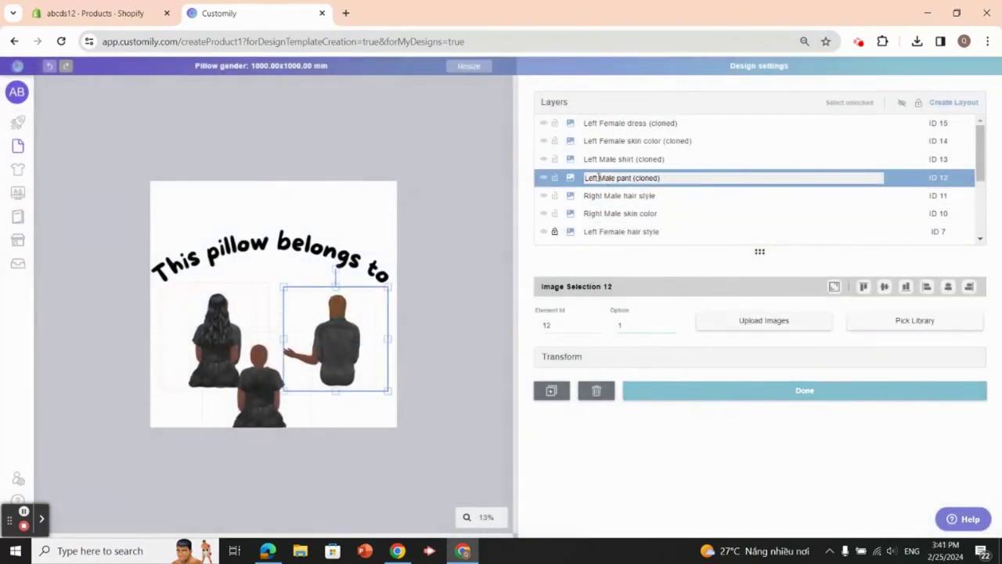
pyautogui.press('Return')
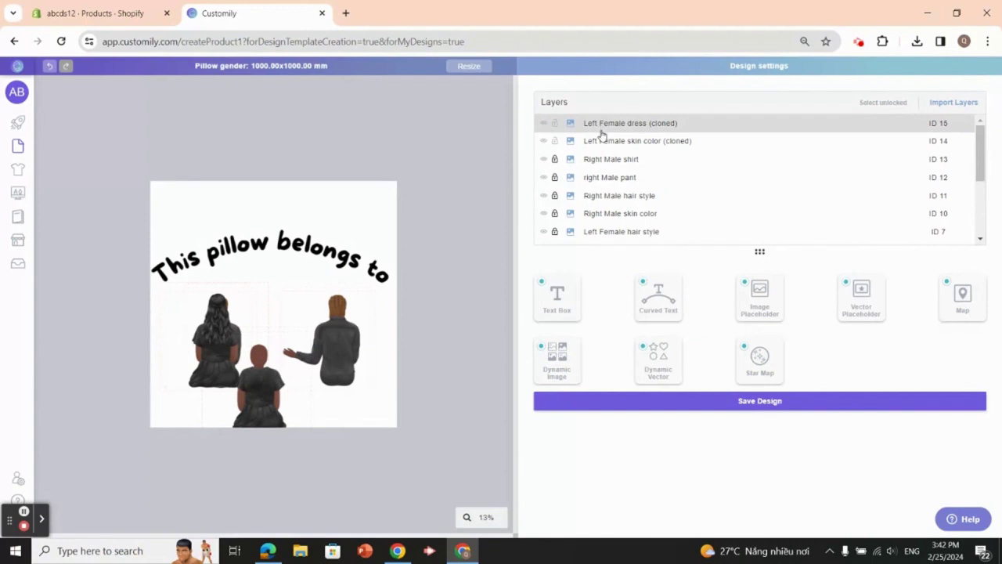
# Rename the cloned Left Female skin color layer to "Right Female skin color"
pyautogui.click(608, 141)
pyautogui.click(638, 141)
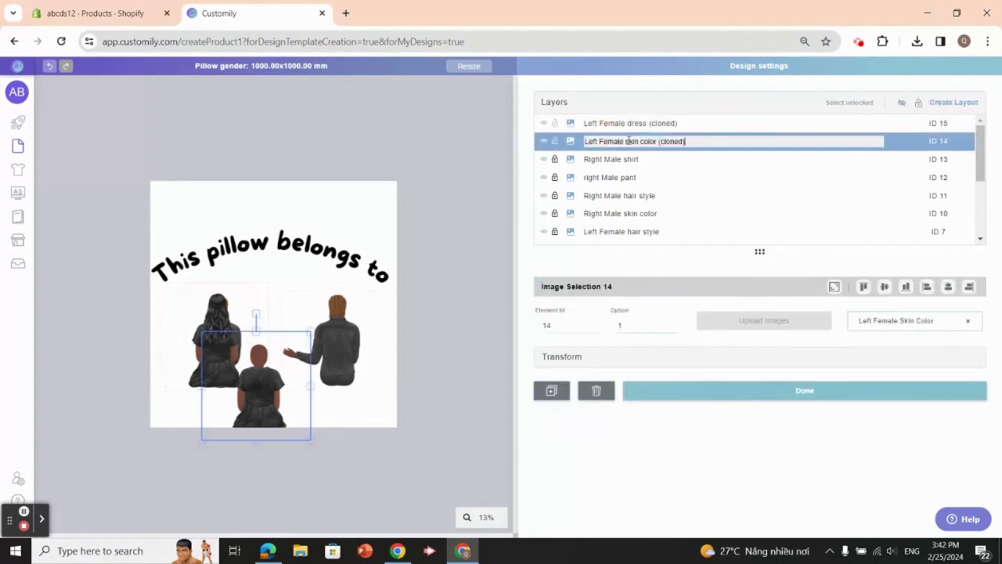
pyautogui.click(571, 140)
pyautogui.click(604, 147)
# Replace the Right Female skin color layer's image library with "Right Female Skin Color"
pyautogui.click(967, 320)
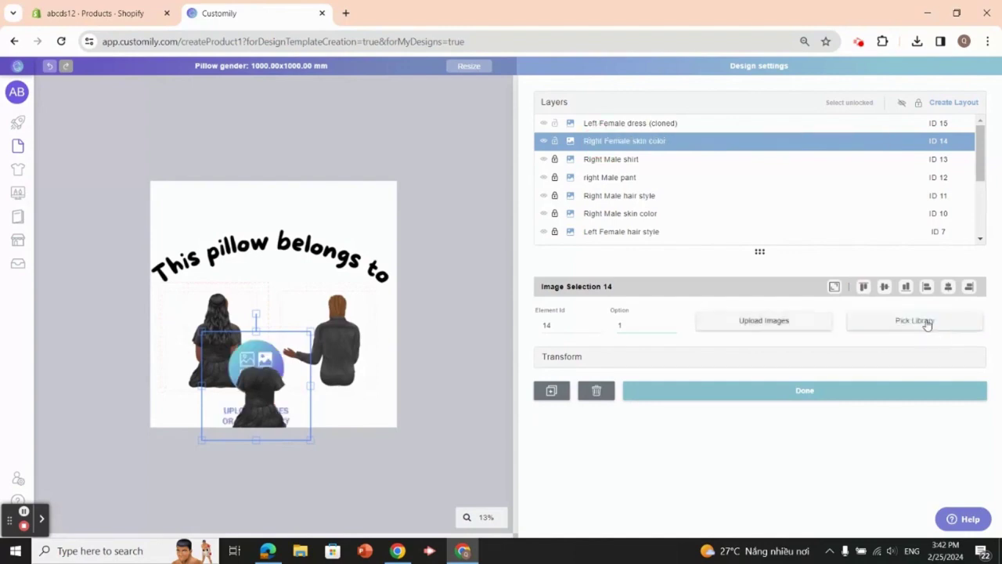
pyautogui.click(923, 320)
pyautogui.scroll(-3, 563, 329)
pyautogui.click(583, 470)
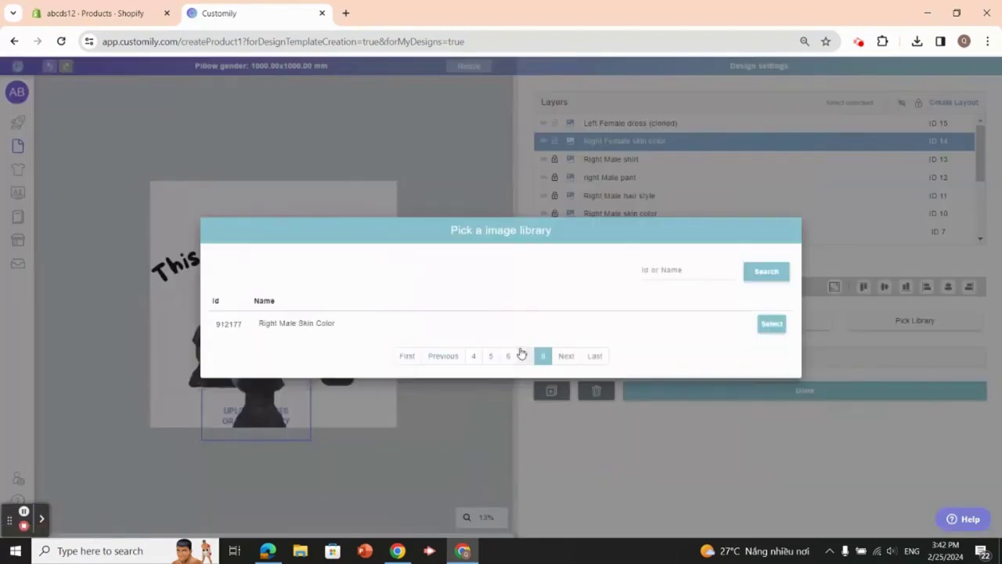
pyautogui.click(526, 356)
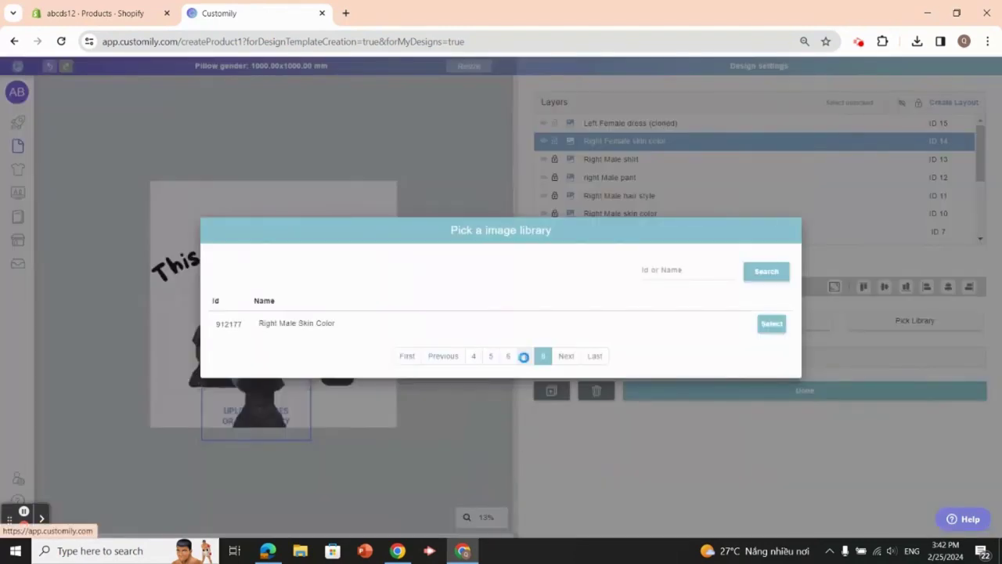
pyautogui.scroll(-2, 423, 405)
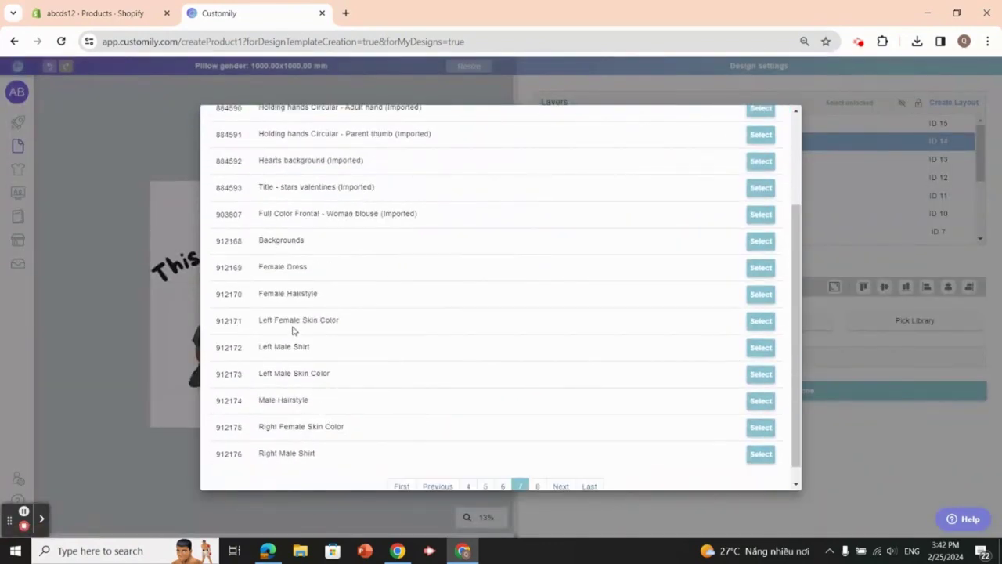
pyautogui.click(763, 428)
# Rename the cloned Left Female dress layer to "Right Female dress"
pyautogui.click(642, 124)
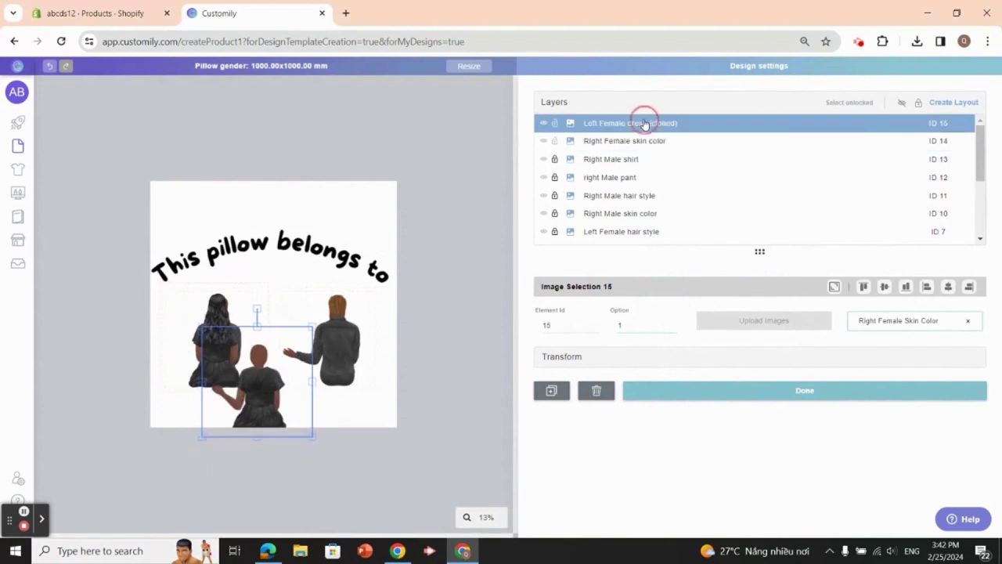
pyautogui.doubleClick(685, 123)
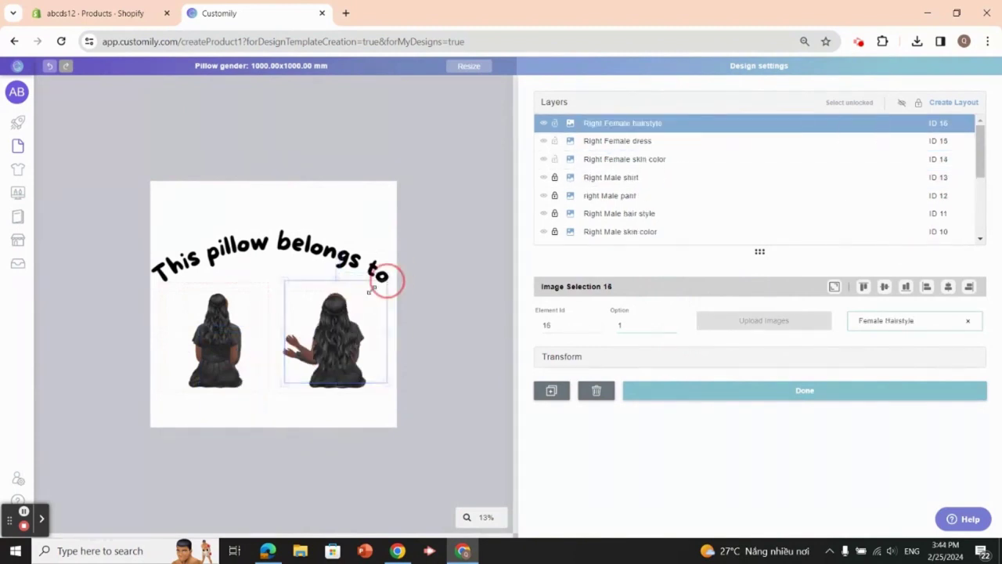
# Shrink the Right Female hairstyle to fit the right figure's head and lock the Right Female hairstyle, dress and skin color layers
pyautogui.moveTo(386, 280)
pyautogui.mouseDown()
pyautogui.moveTo(347, 302)
pyautogui.moveTo(320, 344)
pyautogui.moveTo(334, 316)
pyautogui.mouseUp()
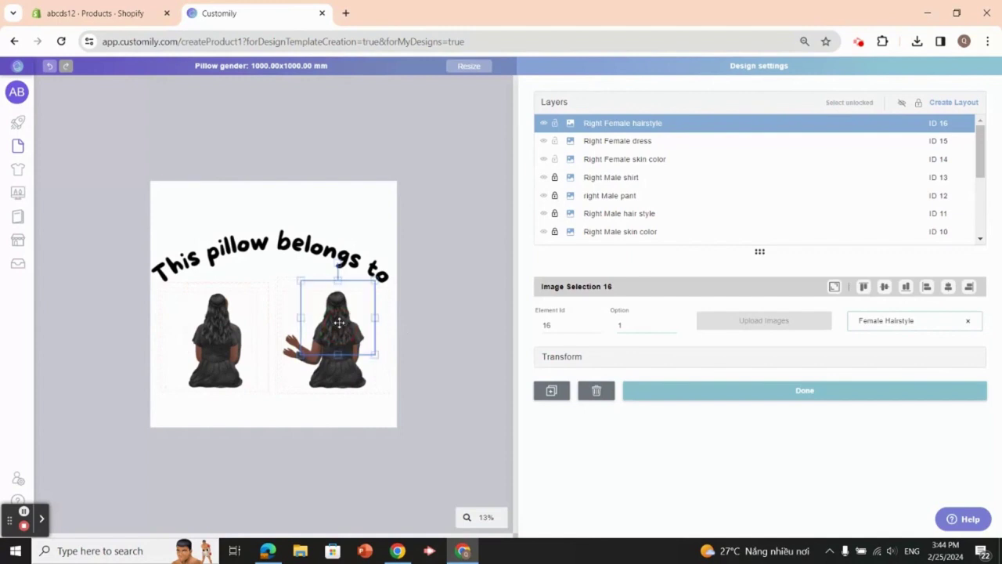
pyautogui.click(421, 276)
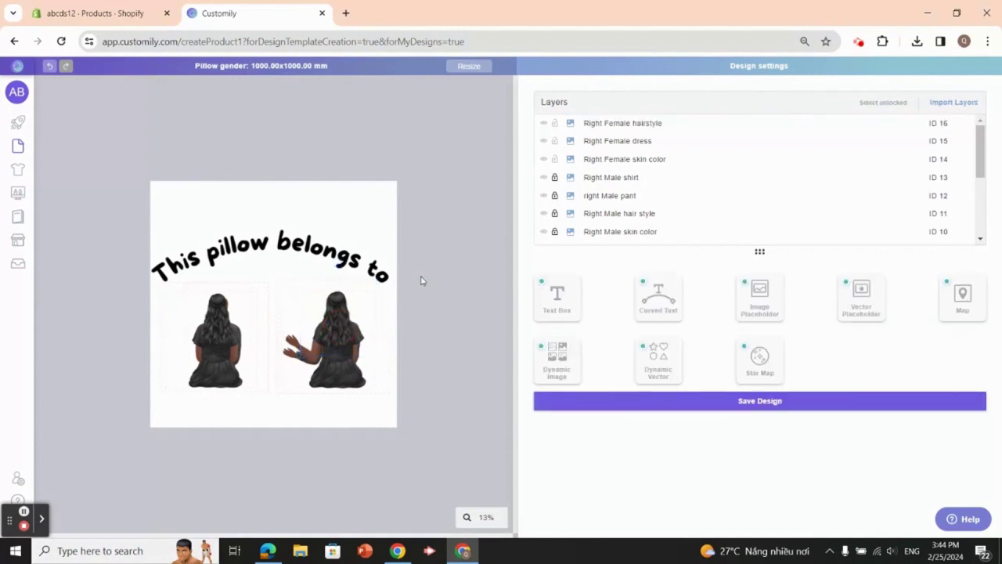
pyautogui.click(554, 123)
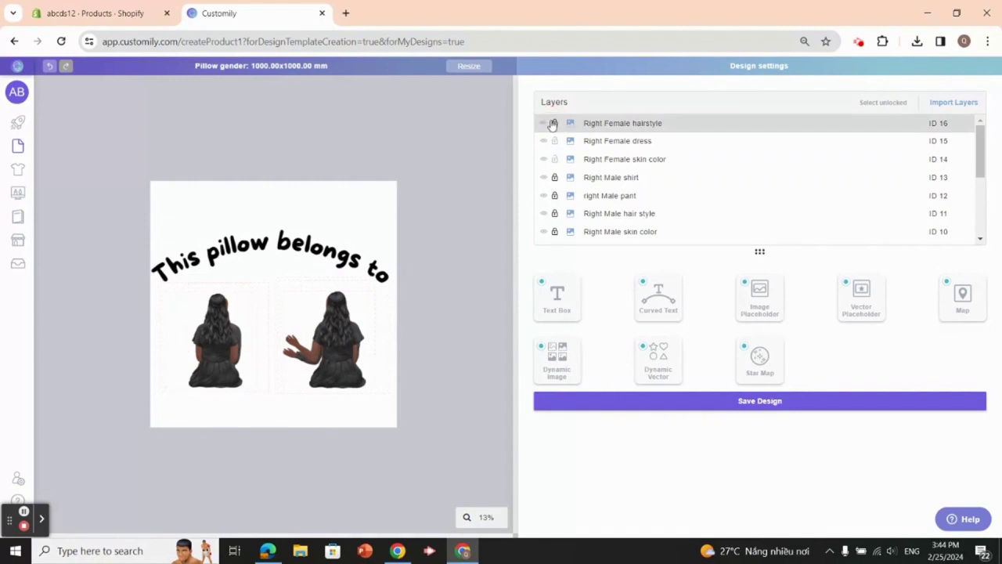
pyautogui.click(554, 141)
pyautogui.click(553, 160)
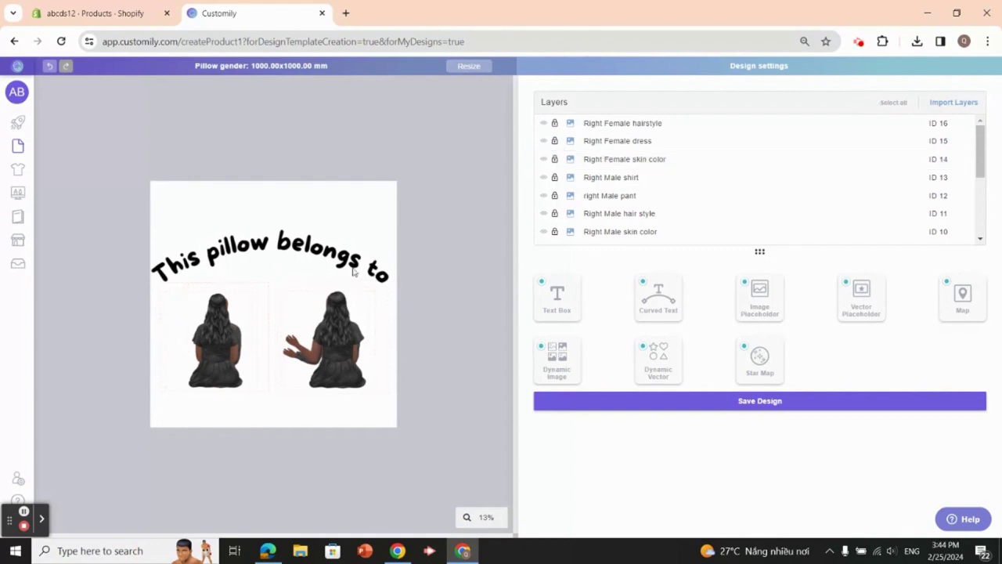
# Add a text box and fit it as a narrow strip just above the left figure's head
pyautogui.click(556, 298)
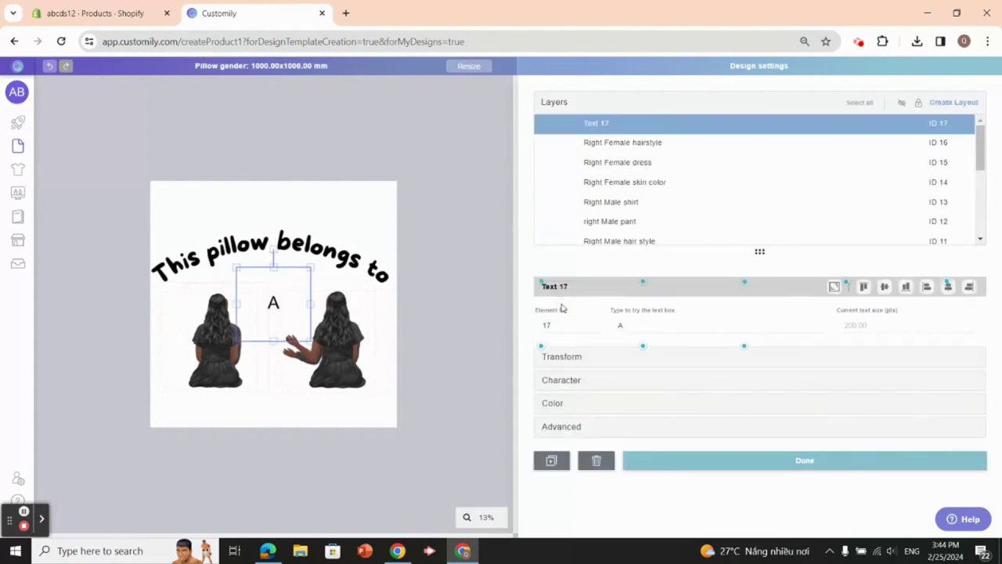
pyautogui.moveTo(282, 298); pyautogui.dragTo(192, 282)
pyautogui.click(224, 283)
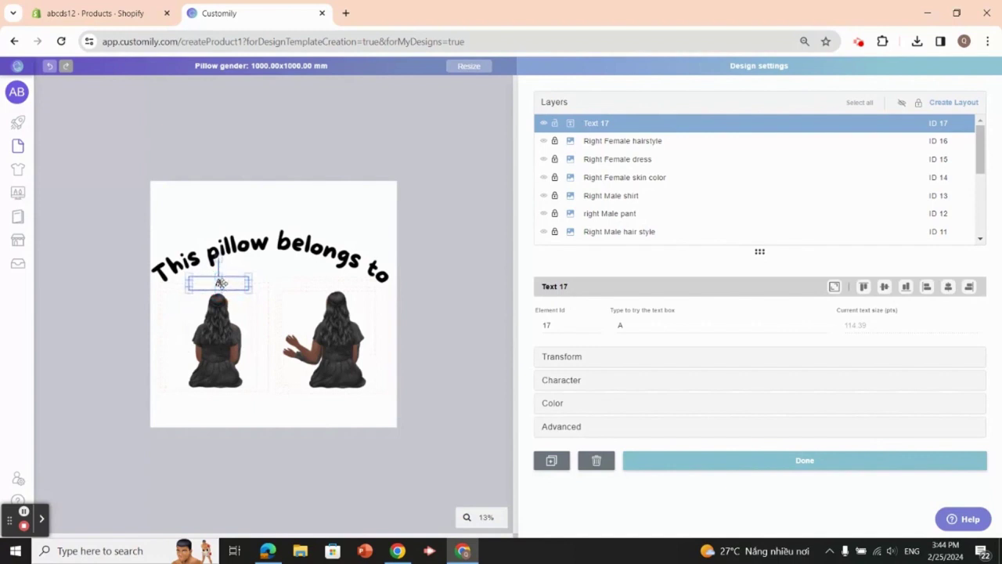
# Duplicate the left figure's text box and place the copy above the right figure's head at the same height
pyautogui.hotkey('ctrl', 'd')
pyautogui.moveTo(222, 283); pyautogui.dragTo(345, 283)
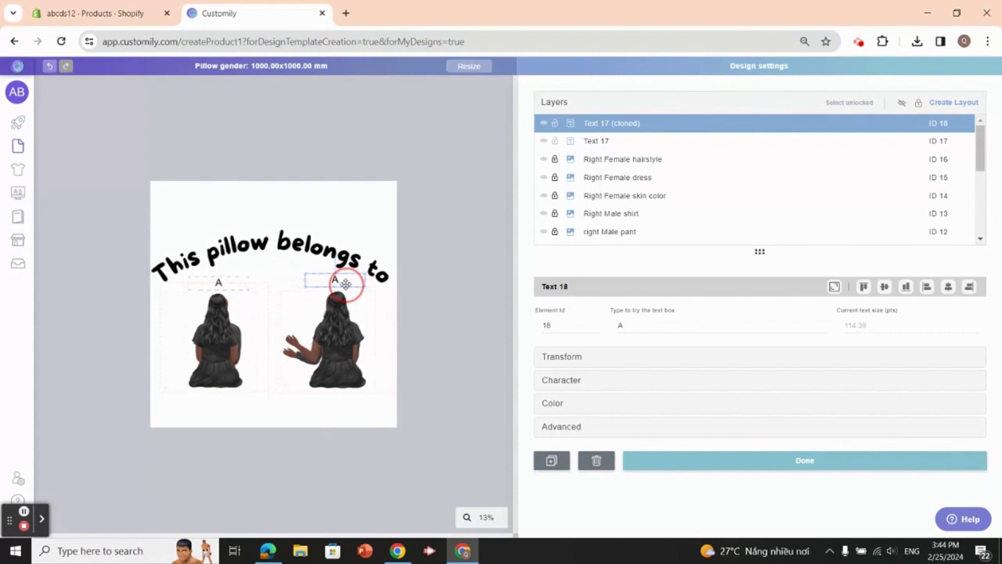
pyautogui.click(232, 277)
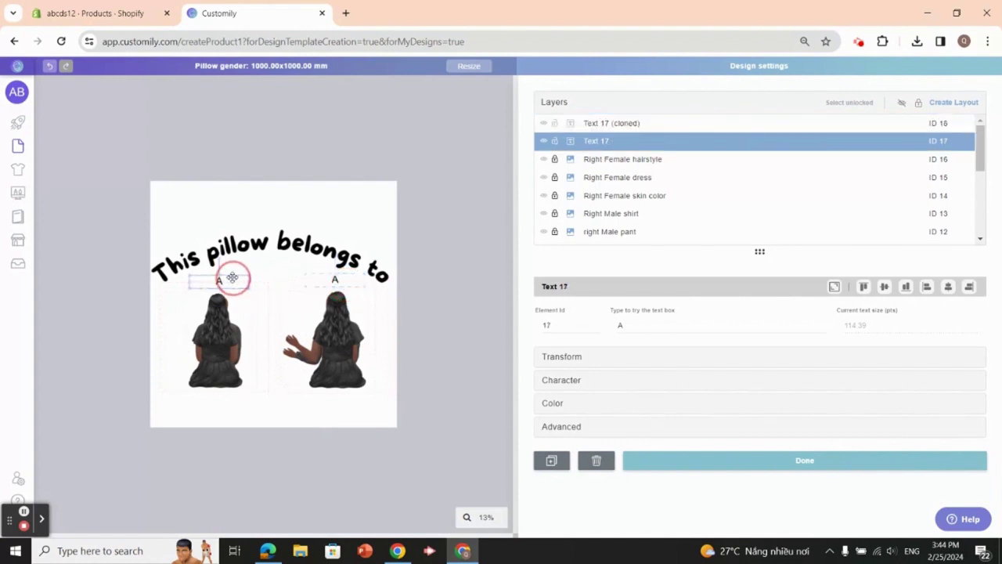
pyautogui.click(325, 282)
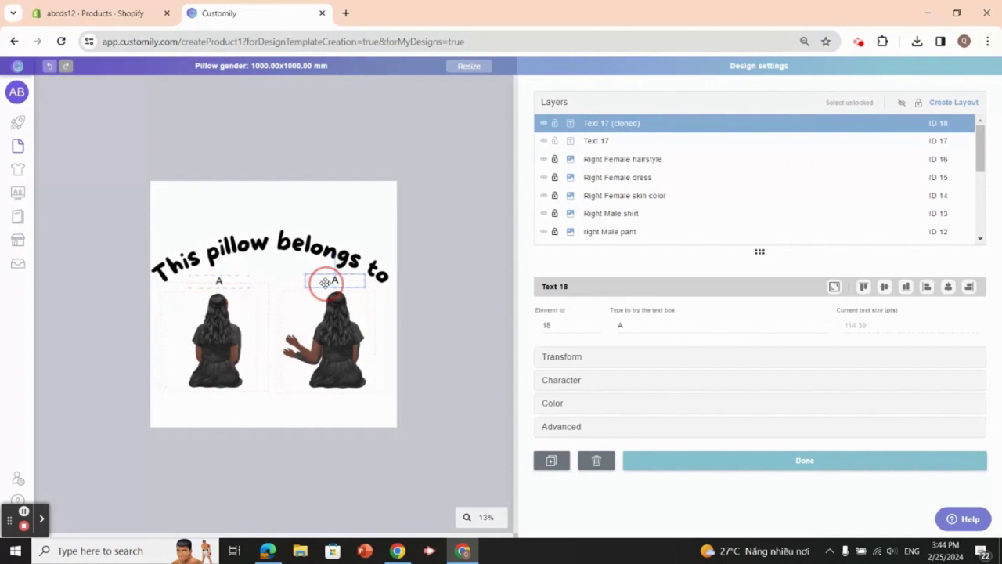
# Duplicate the left figure's text box in place, and stack another copy on the right figure's text box
pyautogui.click(224, 284)
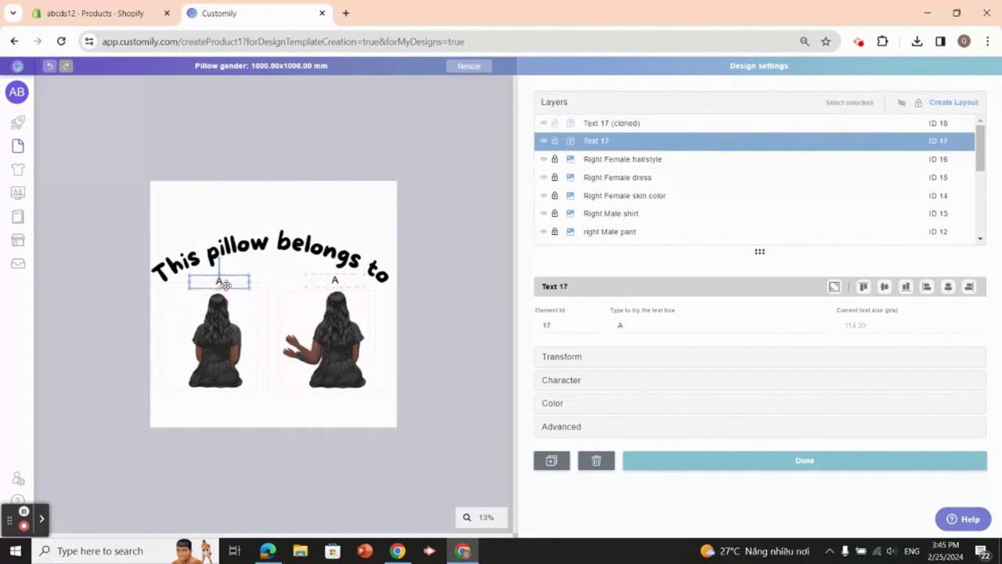
pyautogui.hotkey('ctrl', 'd')
pyautogui.click(229, 282)
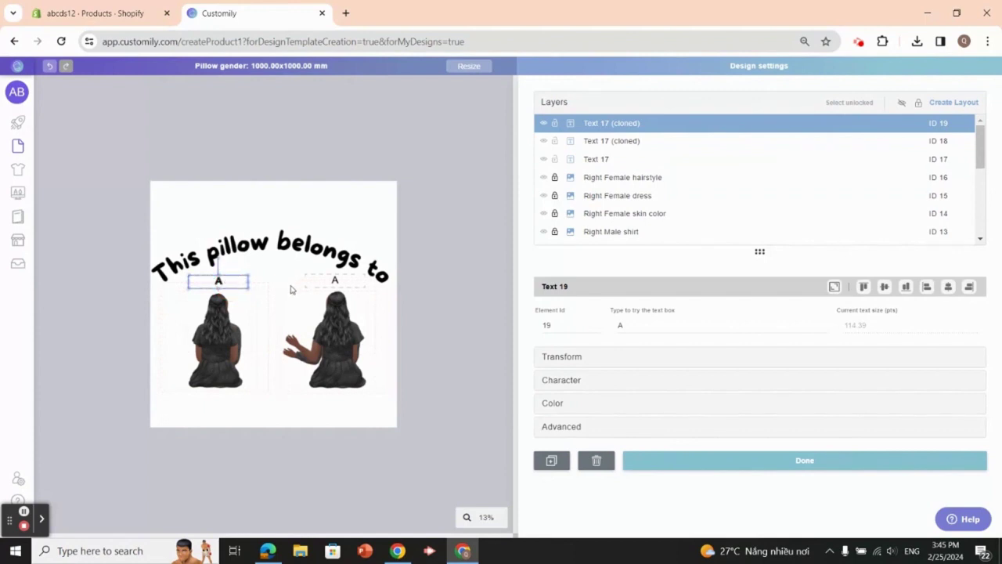
pyautogui.hotkey('ctrl', 'd')
pyautogui.moveTo(237, 281); pyautogui.dragTo(352, 280)
pyautogui.click(447, 329)
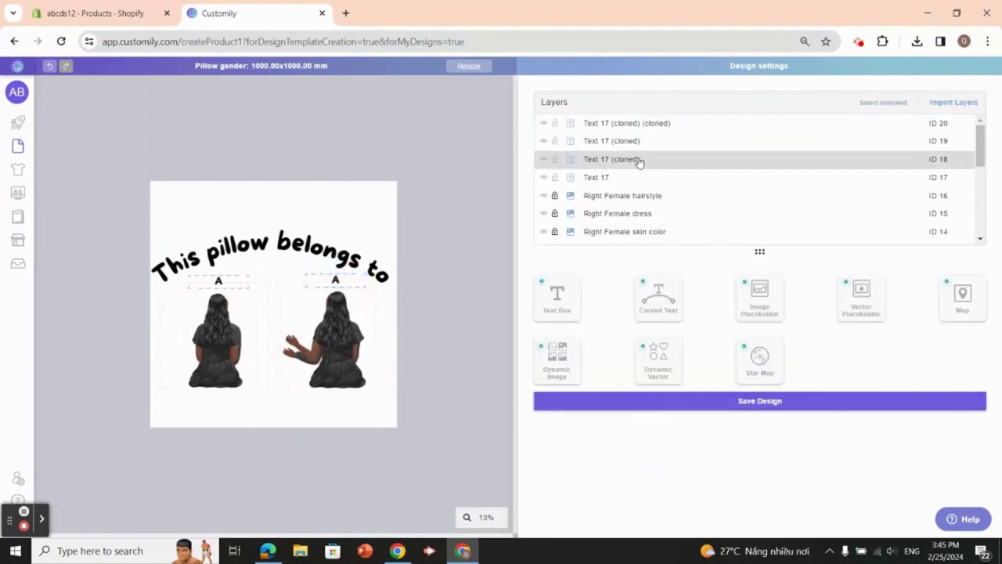
# Rename the Text 17 layer as "Left Male name" and its copy with ID 18 as "Right Male name"
pyautogui.click(615, 177)
pyautogui.doubleClick(611, 177)
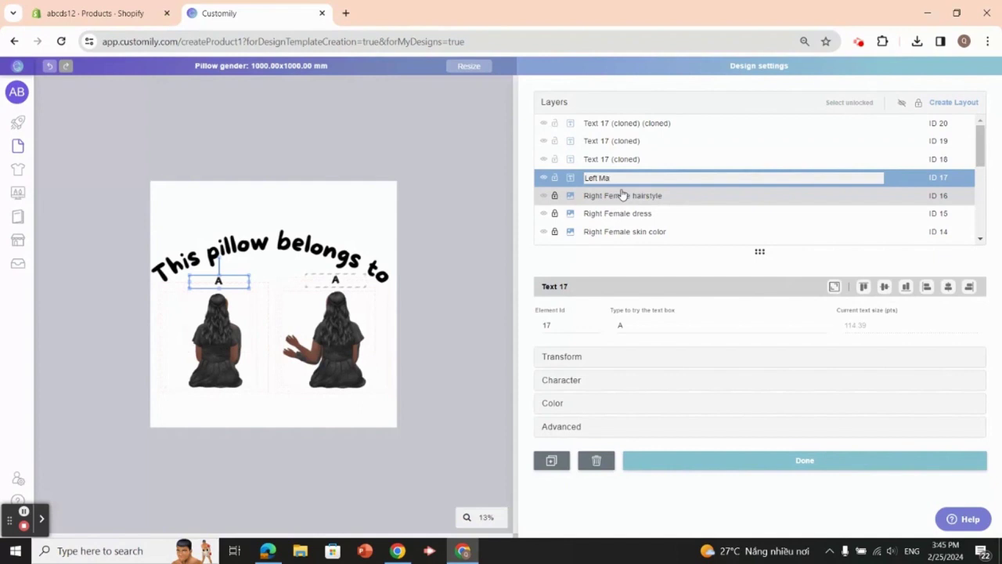
pyautogui.write('name')
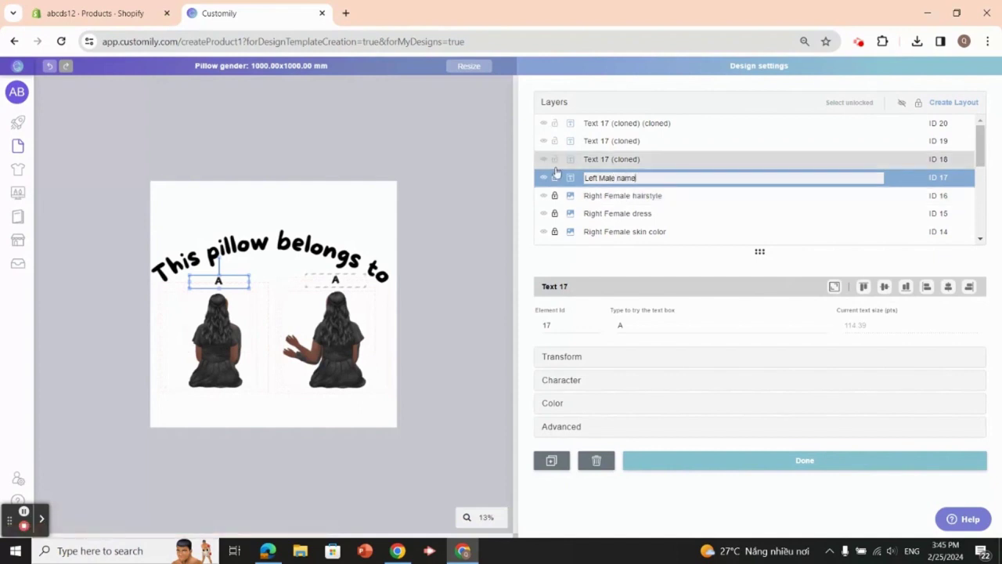
pyautogui.click(614, 160)
pyautogui.click(638, 159)
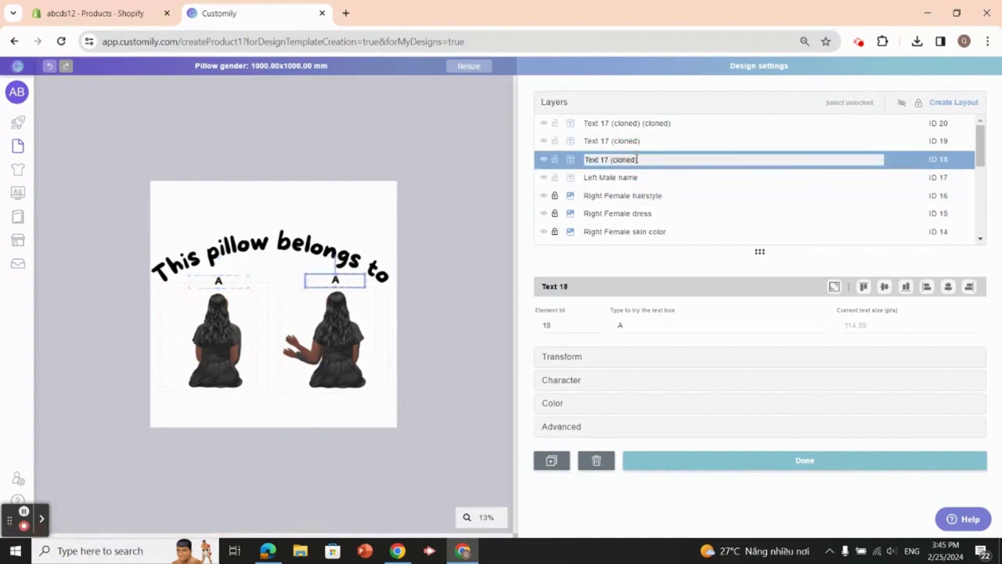
pyautogui.moveTo(636, 160); pyautogui.dragTo(583, 160)
pyautogui.click(584, 159)
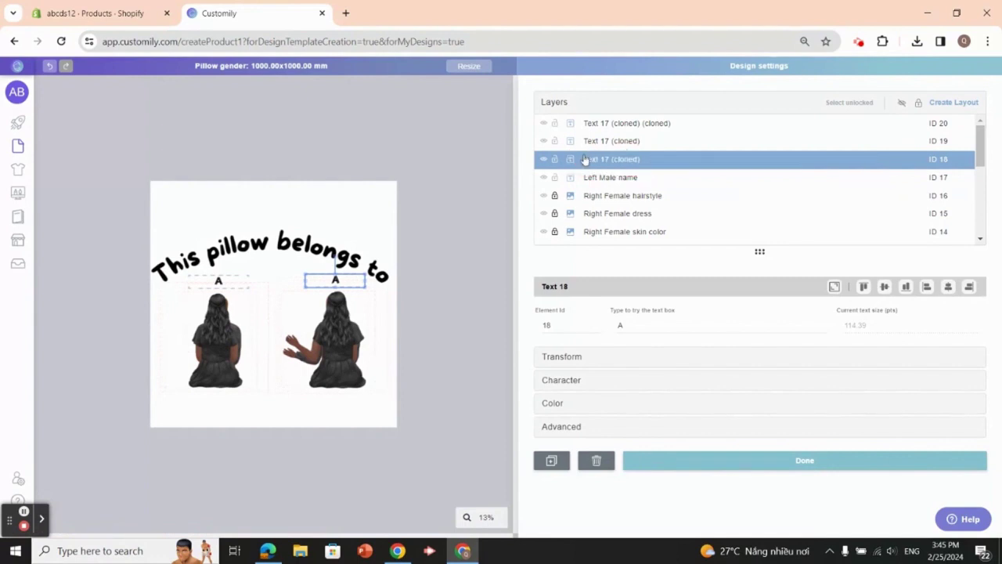
pyautogui.click(602, 158)
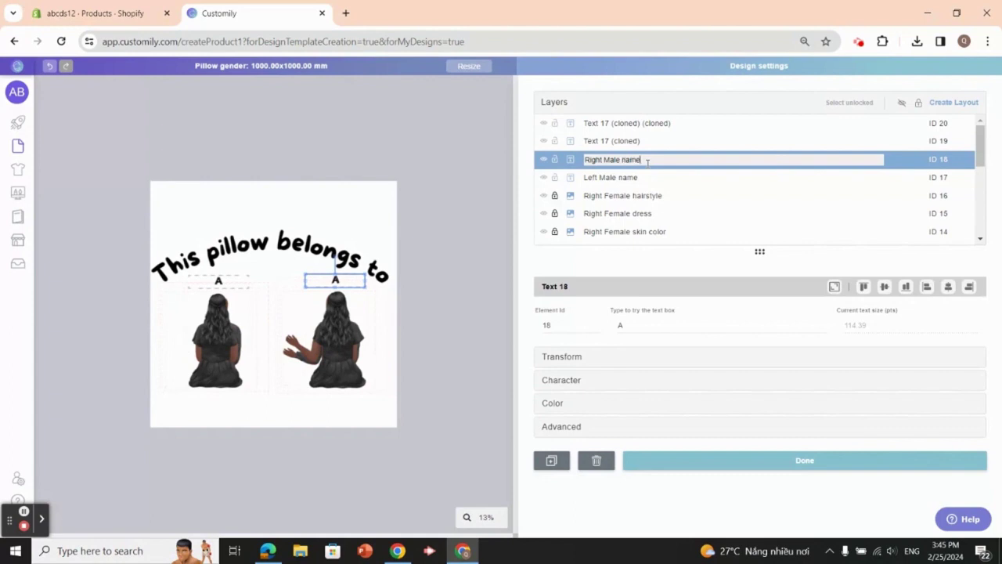
# Rename the text layer with ID 19 as "Left Female Name" and the one with ID 20 as "Right Female Name"
pyautogui.click(644, 141)
pyautogui.click(642, 139)
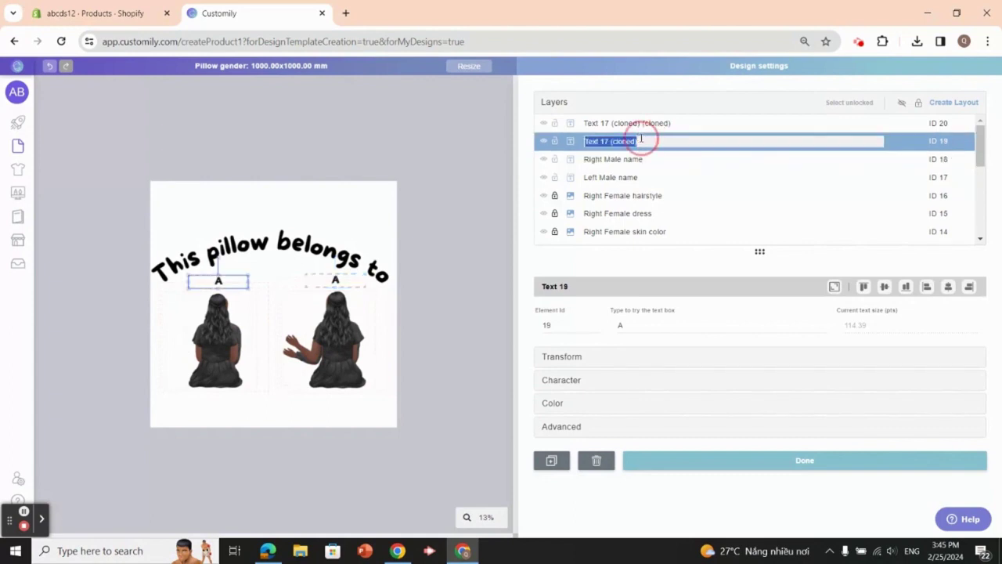
pyautogui.click(645, 140)
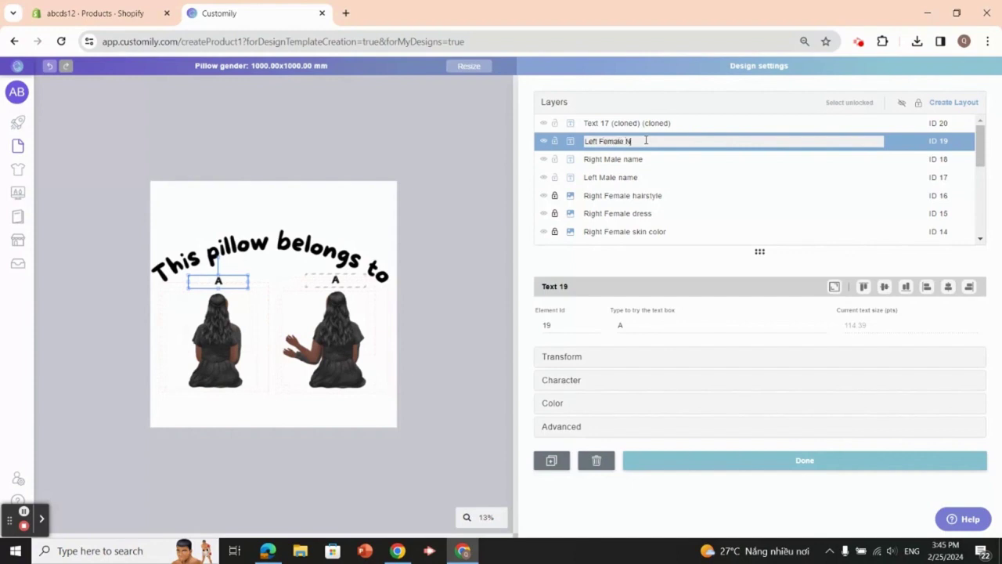
pyautogui.click(650, 123)
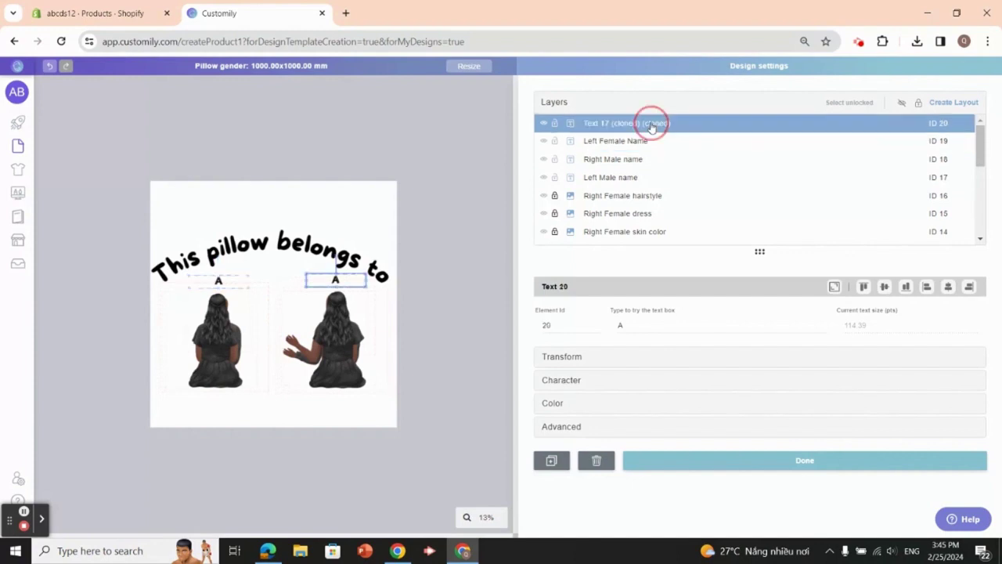
pyautogui.moveTo(667, 124); pyautogui.dragTo(557, 130)
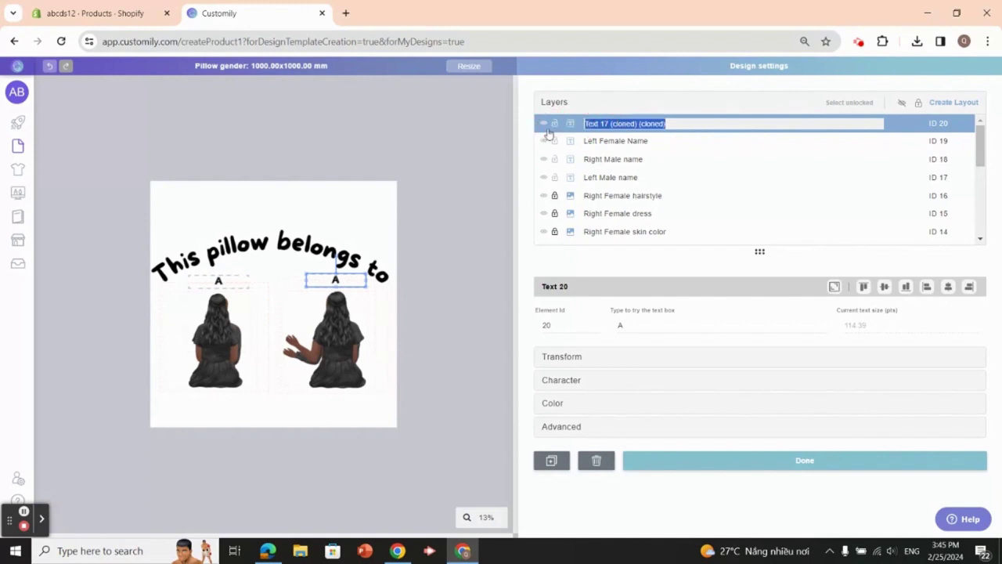
pyautogui.press('BackSpace')
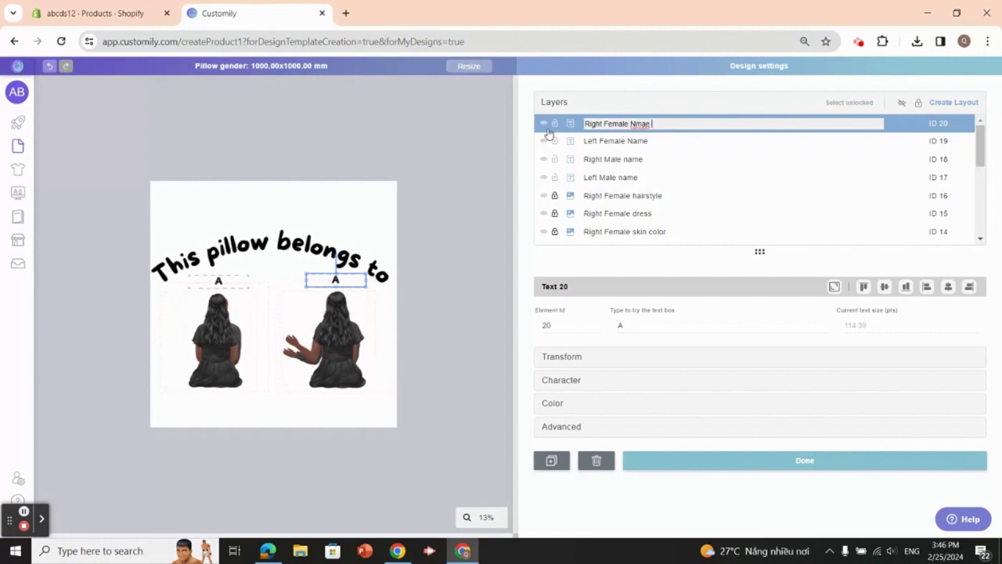
pyautogui.press('BackSpace')
pyautogui.press('BackSpace')
pyautogui.click(496, 153)
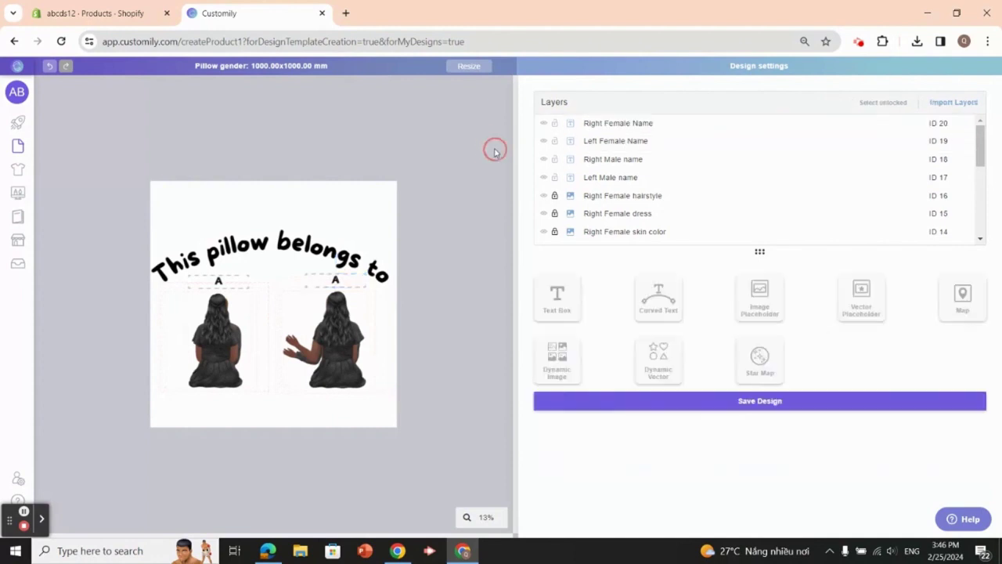
# Move the Left Male name layer down the layer order so it sits directly above the Left Male shirt layer
pyautogui.scroll(-2, 634, 180)
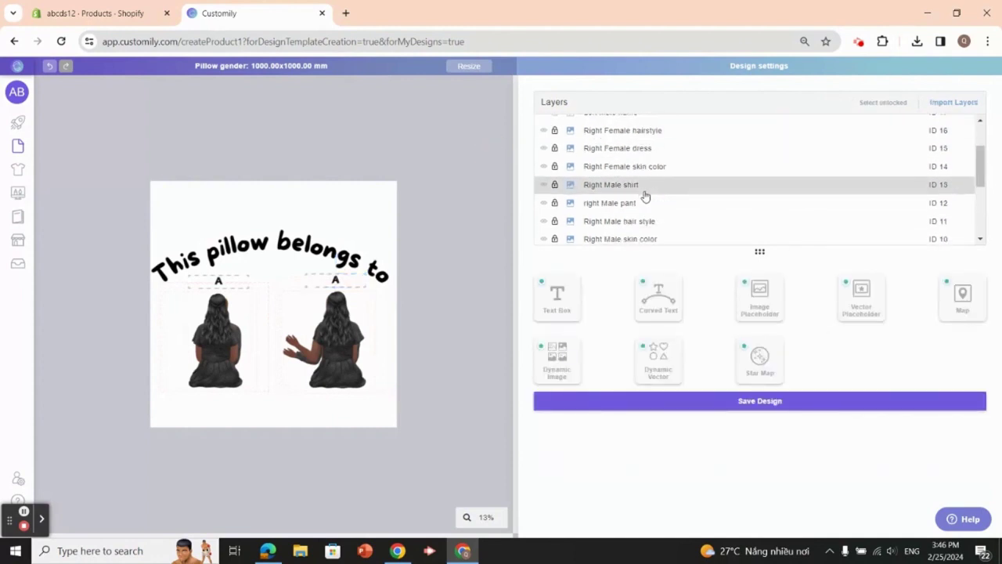
pyautogui.scroll(-5, 645, 194)
pyautogui.scroll(7, 644, 196)
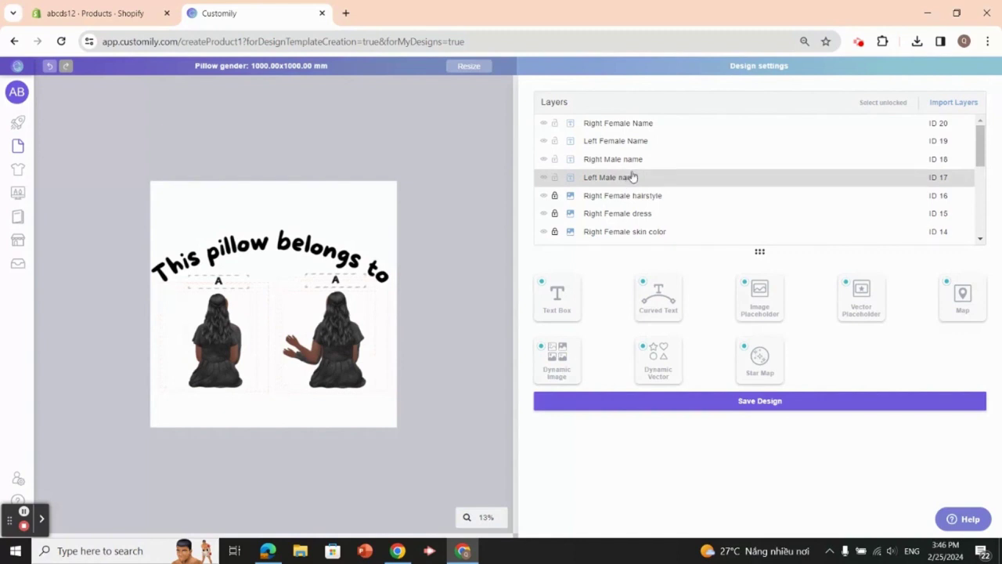
pyautogui.click(617, 182)
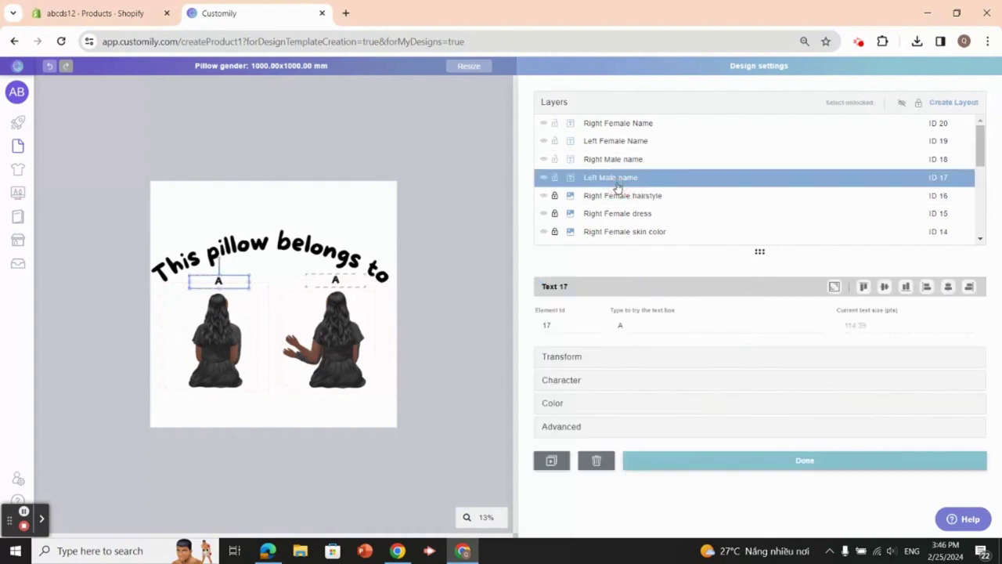
pyautogui.moveTo(621, 185); pyautogui.dragTo(635, 217)
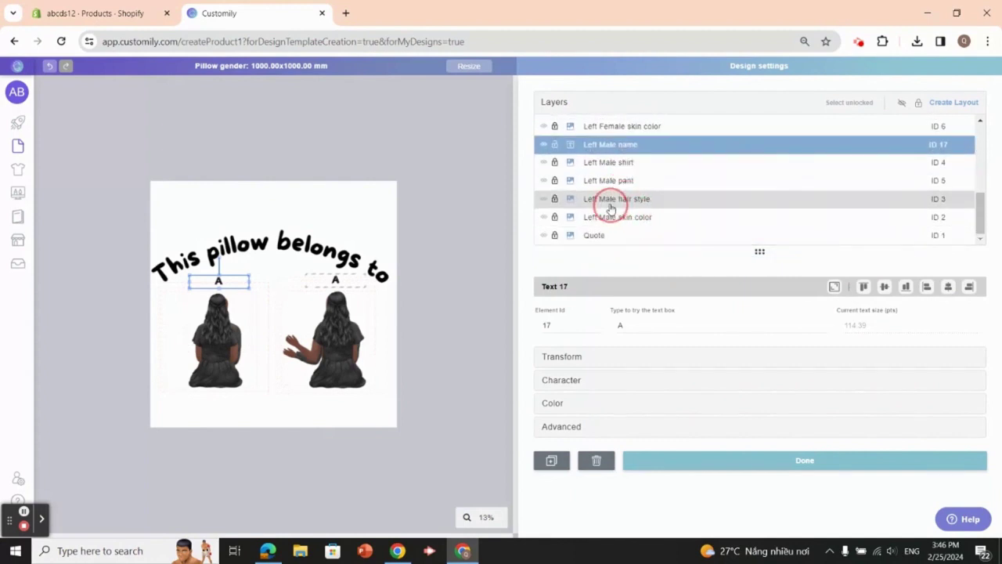
# Create a layout from the Left Male name, shirt, pant, hair style and skin color layers
pyautogui.scroll(2, 615, 161)
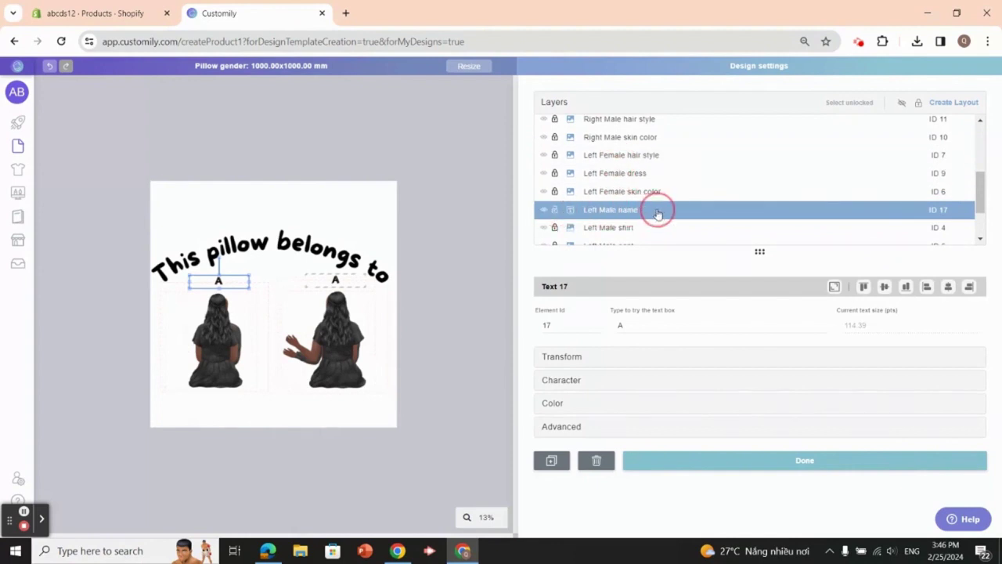
pyautogui.scroll(-2, 655, 206)
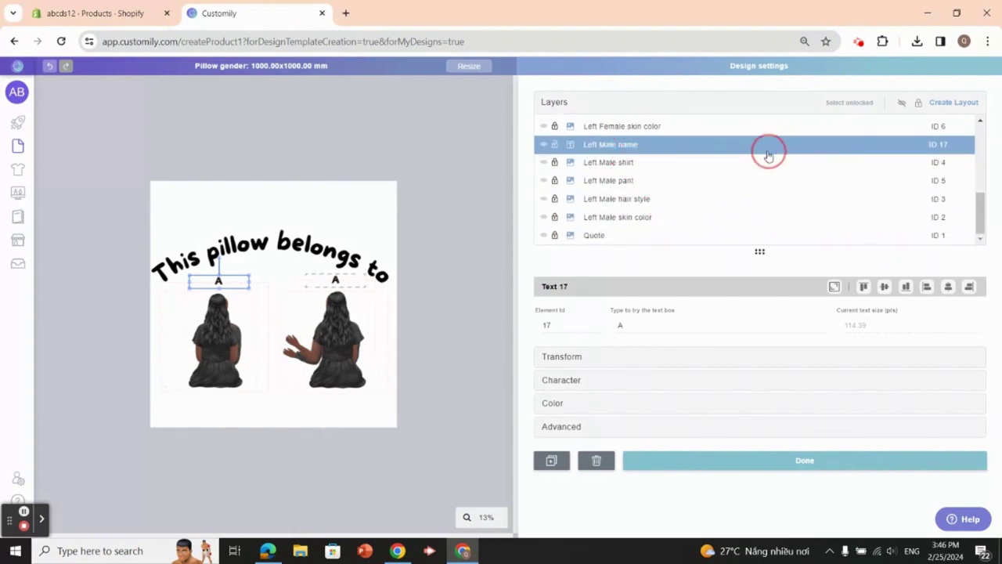
pyautogui.keyDown('ctrl'); pyautogui.click(625, 165); pyautogui.keyUp('ctrl')
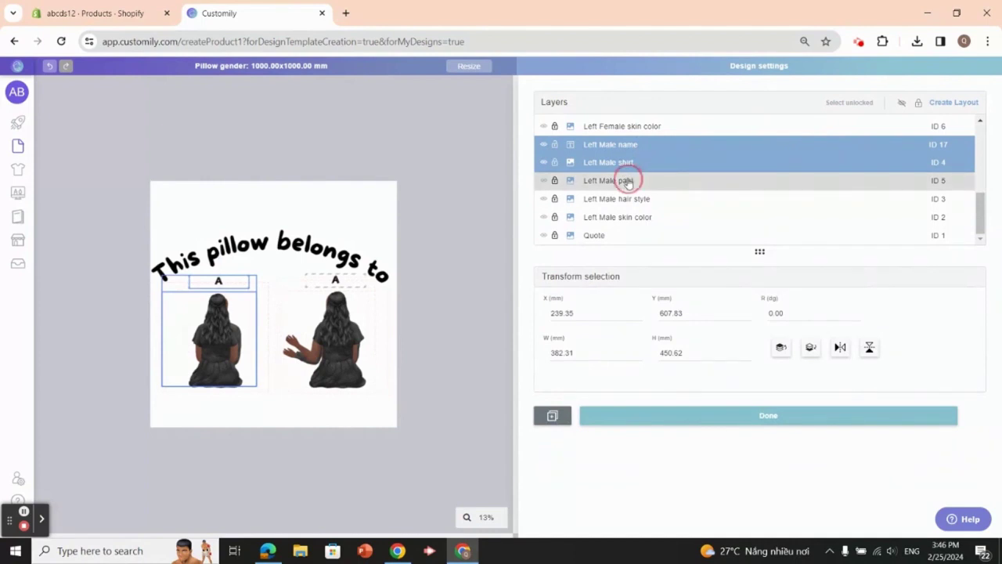
pyautogui.keyDown('ctrl'); pyautogui.click(631, 180); pyautogui.keyUp('ctrl')
pyautogui.keyDown('ctrl'); pyautogui.click(632, 201); pyautogui.keyUp('ctrl')
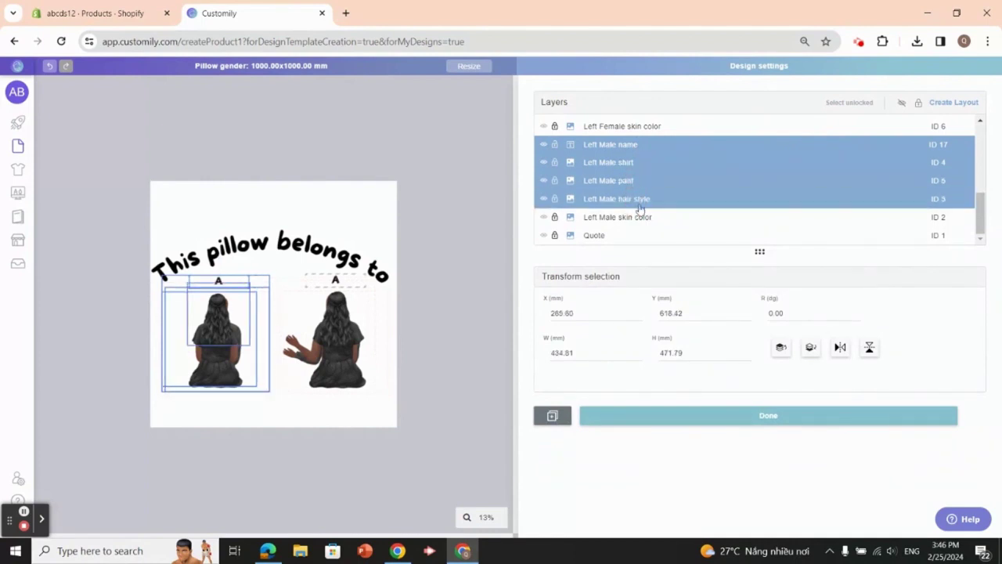
pyautogui.keyDown('ctrl'); pyautogui.click(641, 219); pyautogui.keyUp('ctrl')
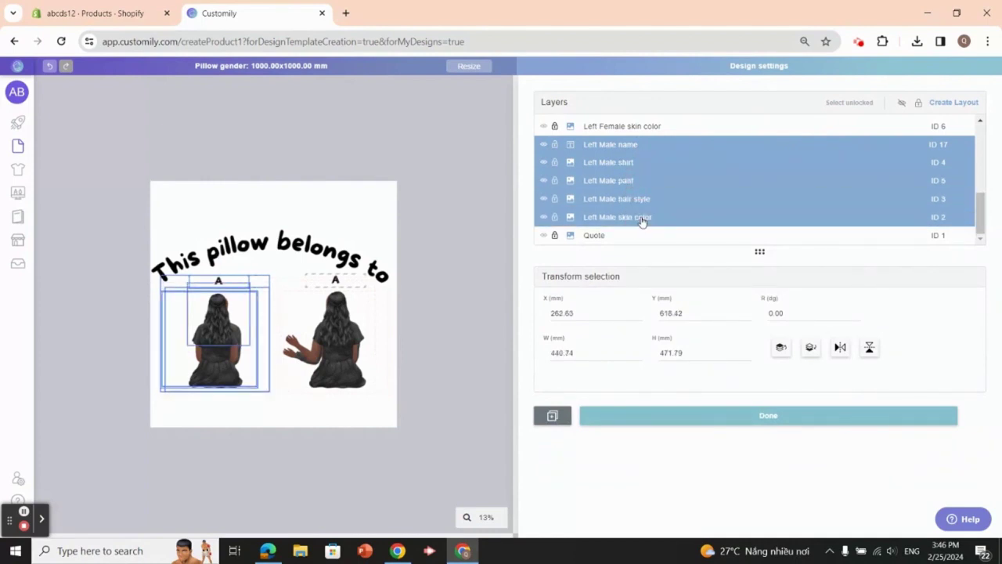
pyautogui.click(944, 105)
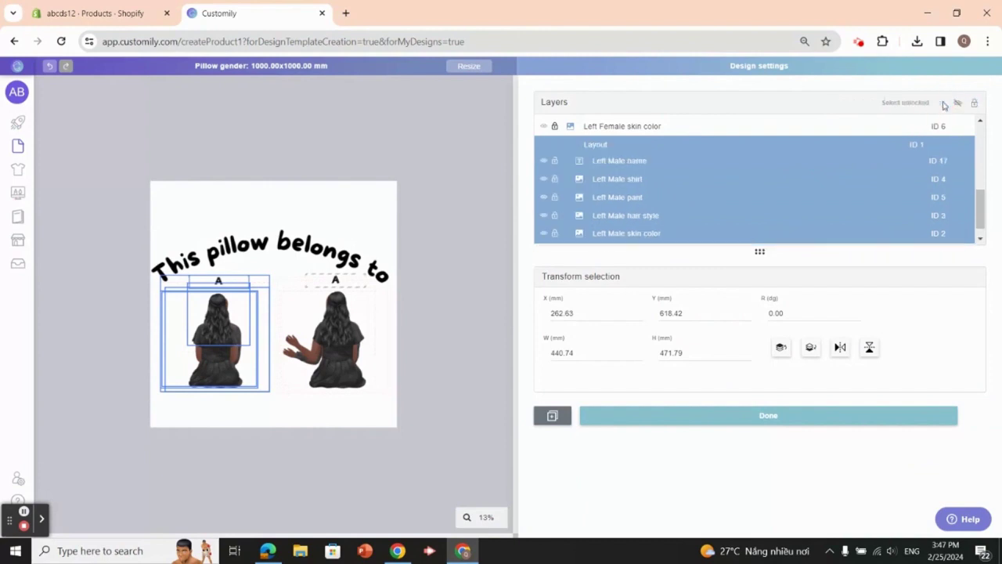
# Rename the new layout as "Left Male" and collapse it
pyautogui.click(602, 146)
pyautogui.click(573, 147)
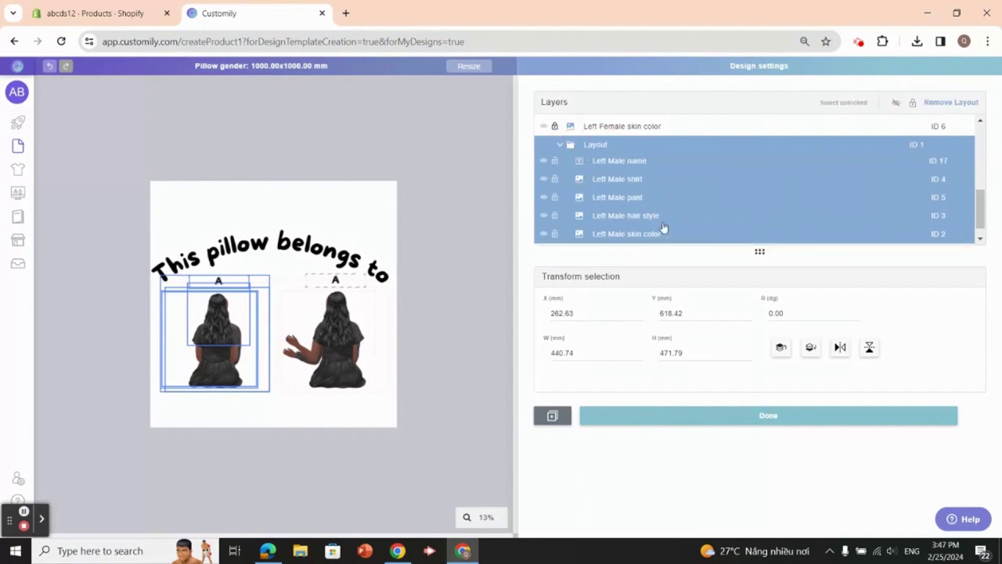
pyautogui.click(610, 146)
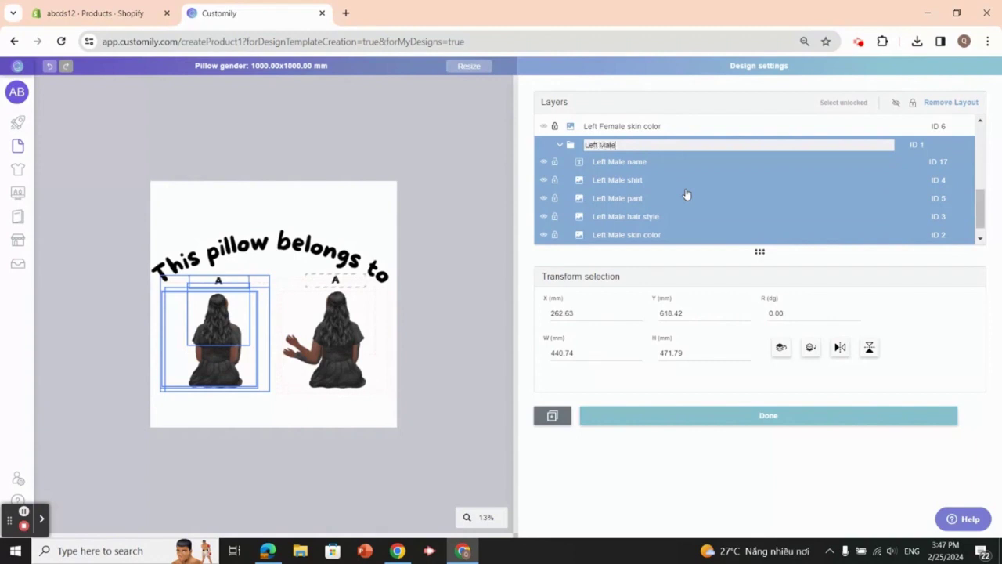
pyautogui.press('Return')
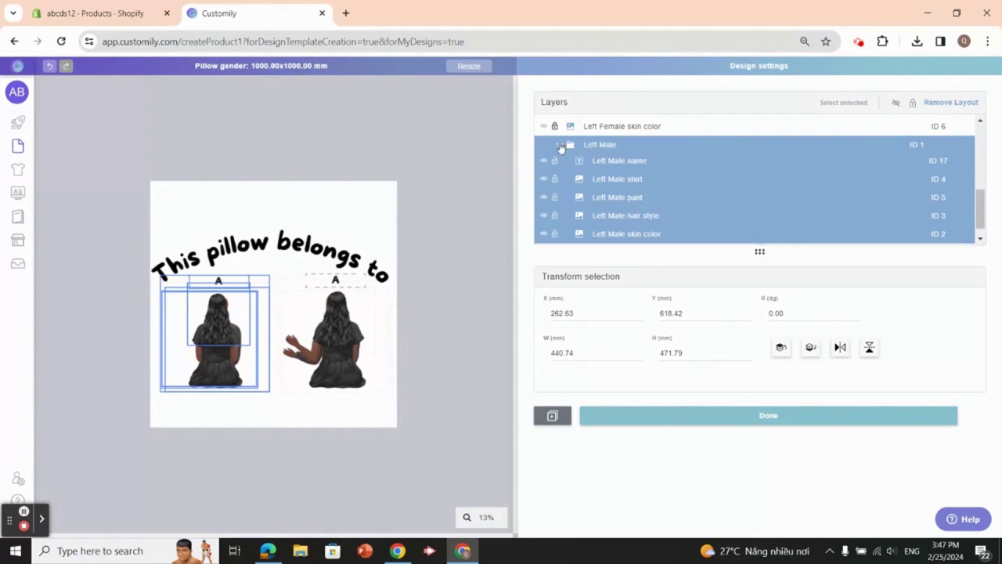
pyautogui.click(559, 144)
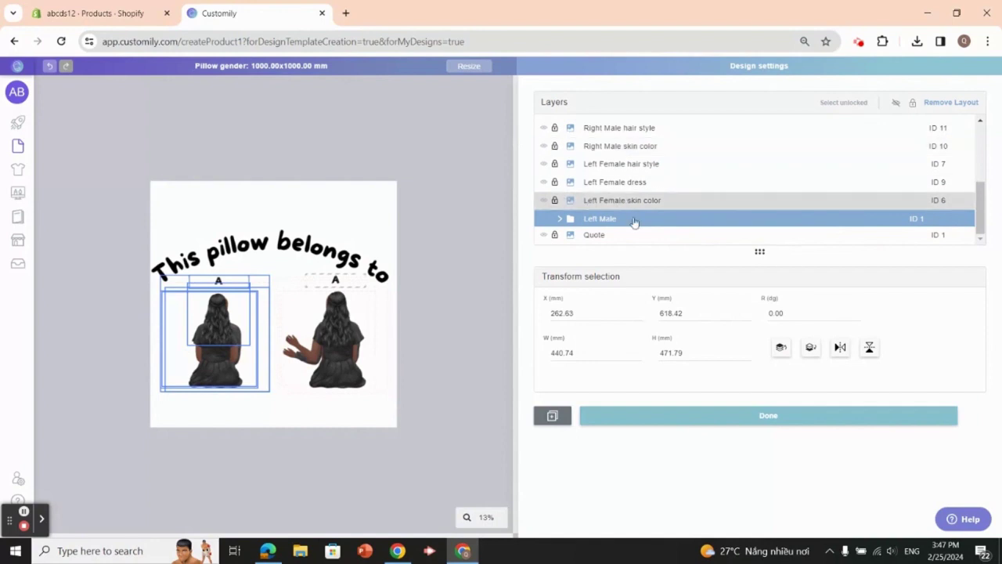
pyautogui.scroll(2, 595, 196)
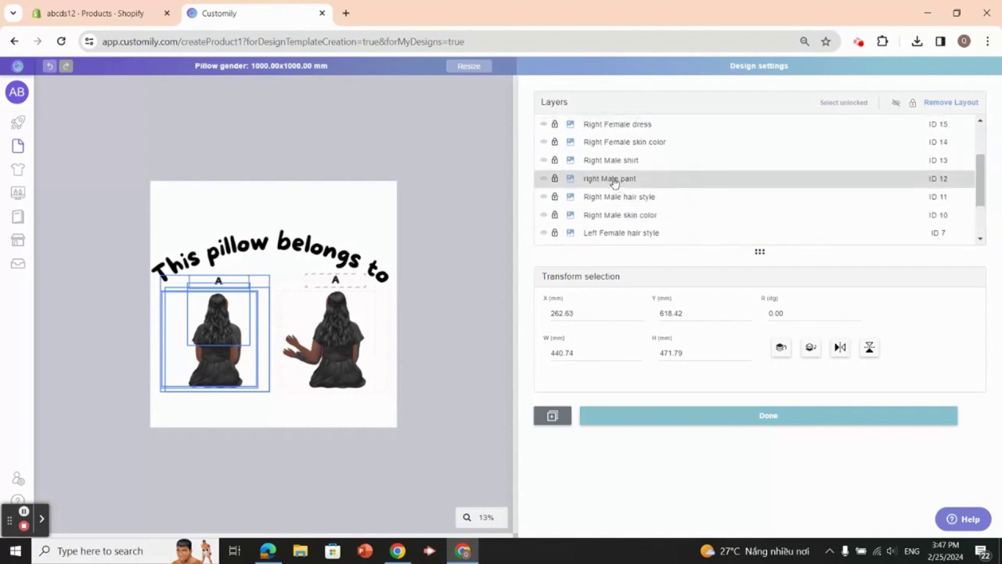
pyautogui.scroll(-2, 616, 186)
pyautogui.scroll(-1, 616, 186)
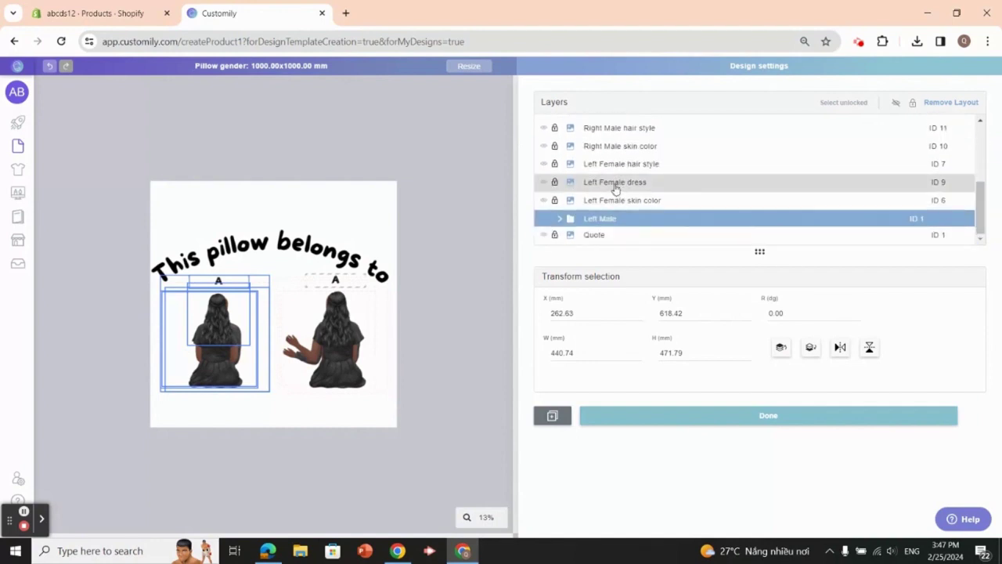
pyautogui.scroll(5, 615, 189)
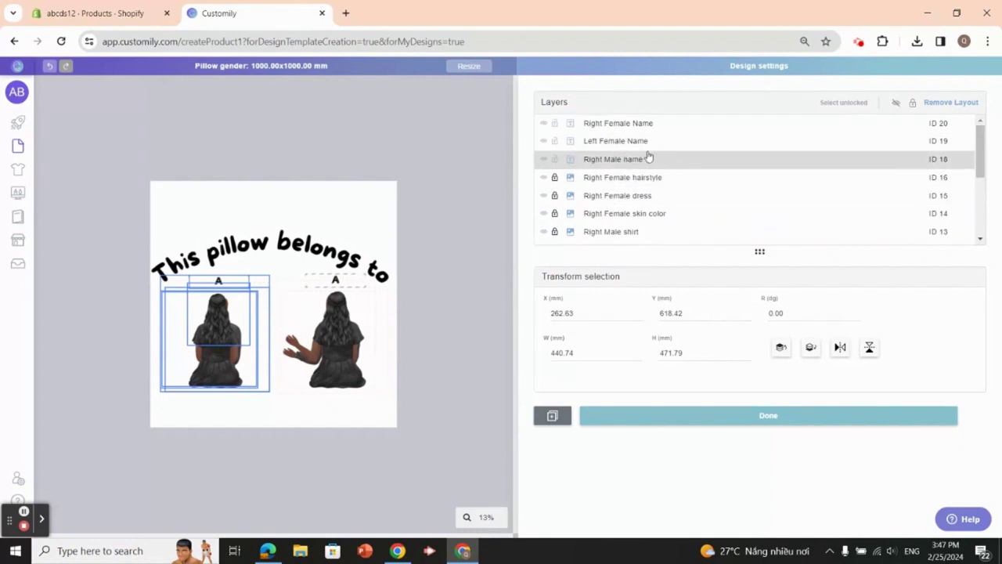
pyautogui.scroll(-3, 644, 156)
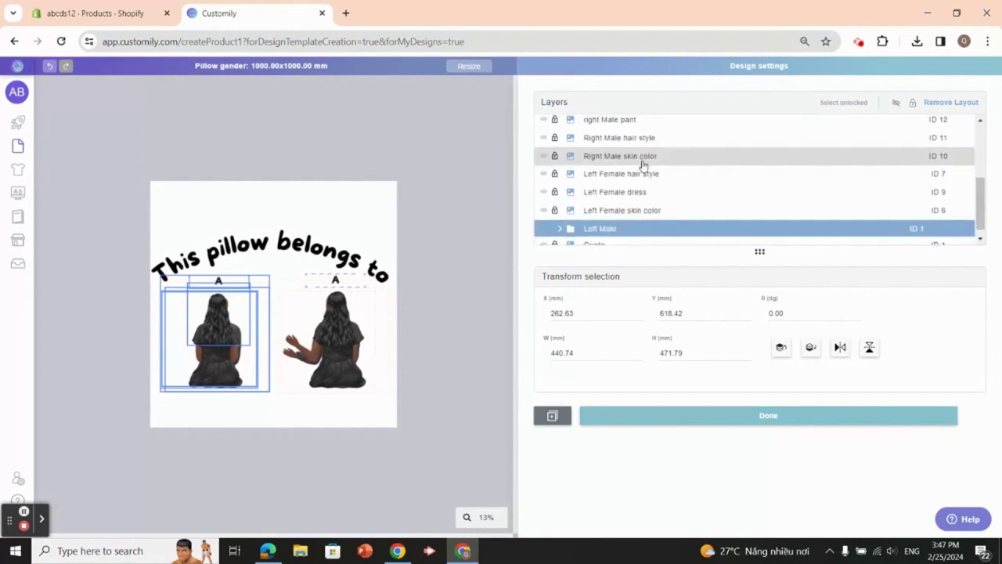
pyautogui.scroll(3, 644, 163)
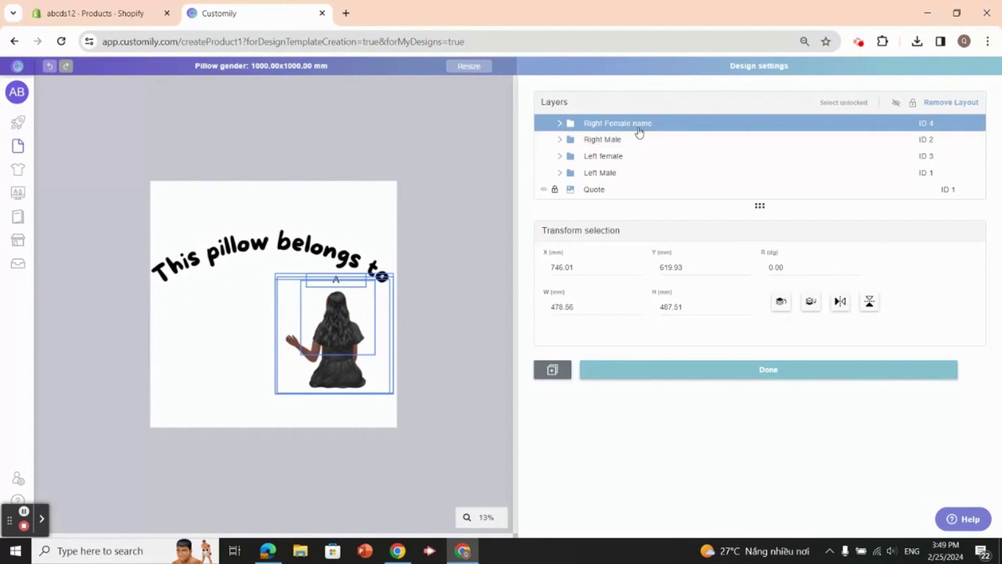
# Rename the "Right Female name" layout as "Right Female"
pyautogui.doubleClick(622, 123)
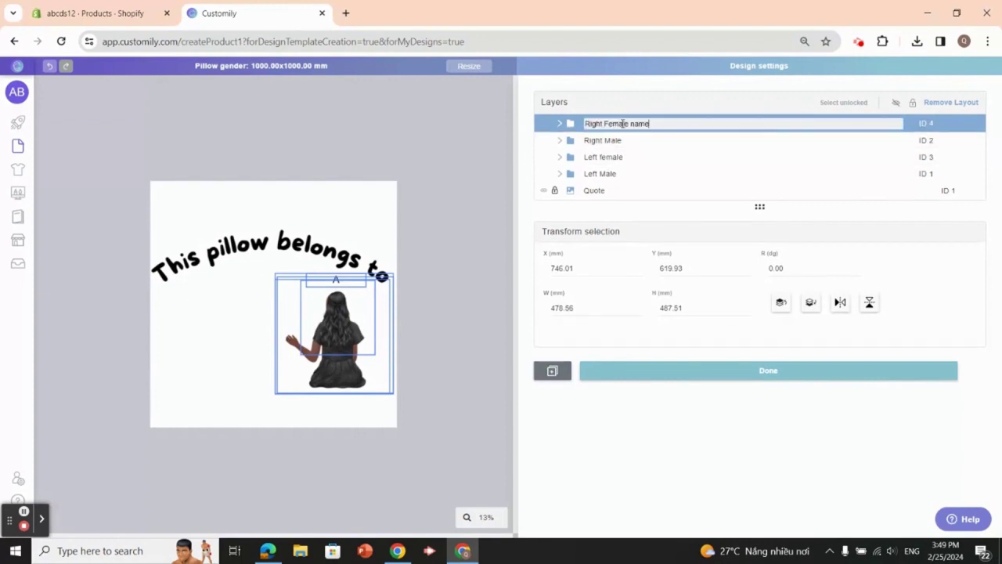
pyautogui.press('BackSpace')
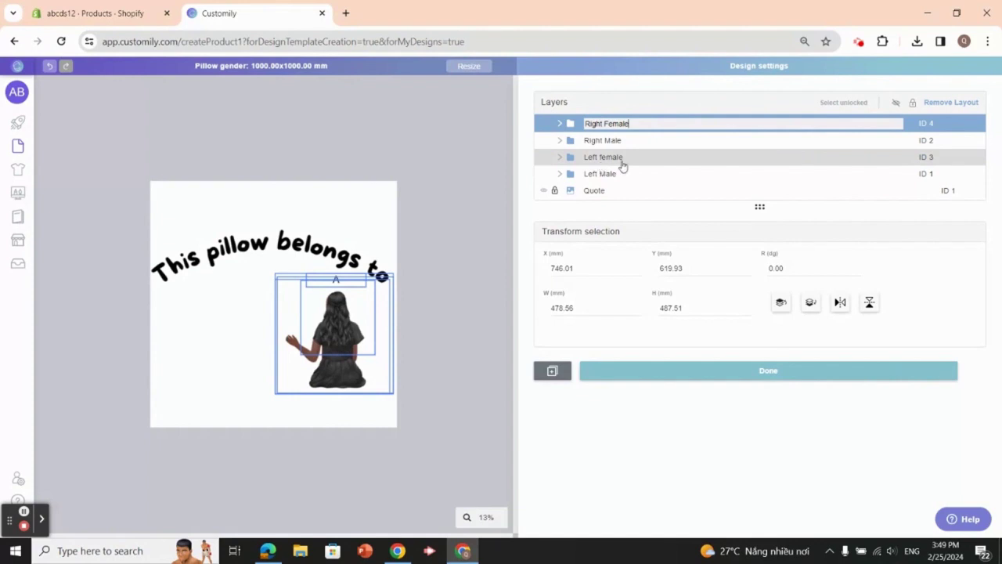
pyautogui.click(656, 172)
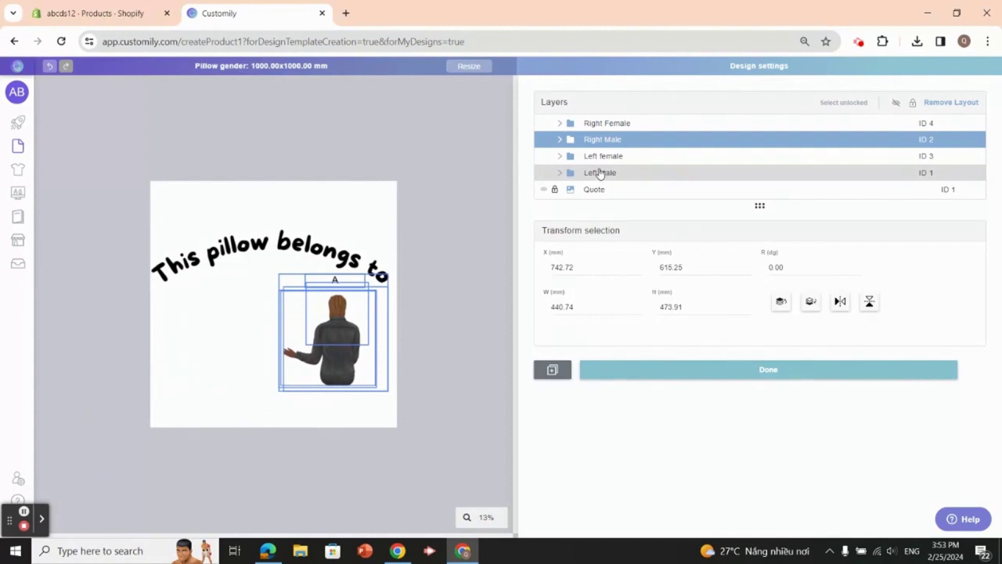
# Select the Right Female, Right Male and Left female layouts one after another to check the figure each contains
pyautogui.click(635, 123)
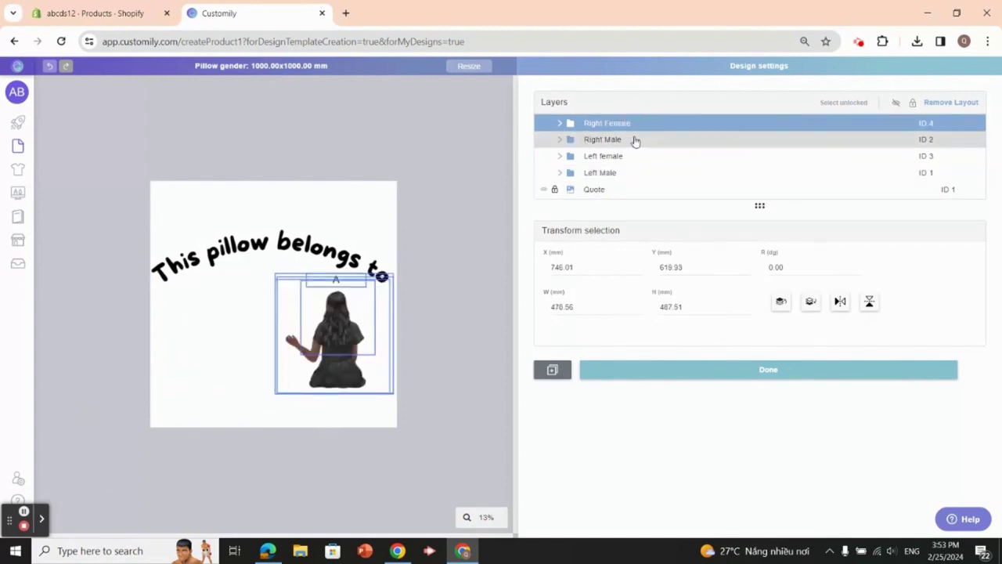
pyautogui.click(635, 139)
pyautogui.click(634, 155)
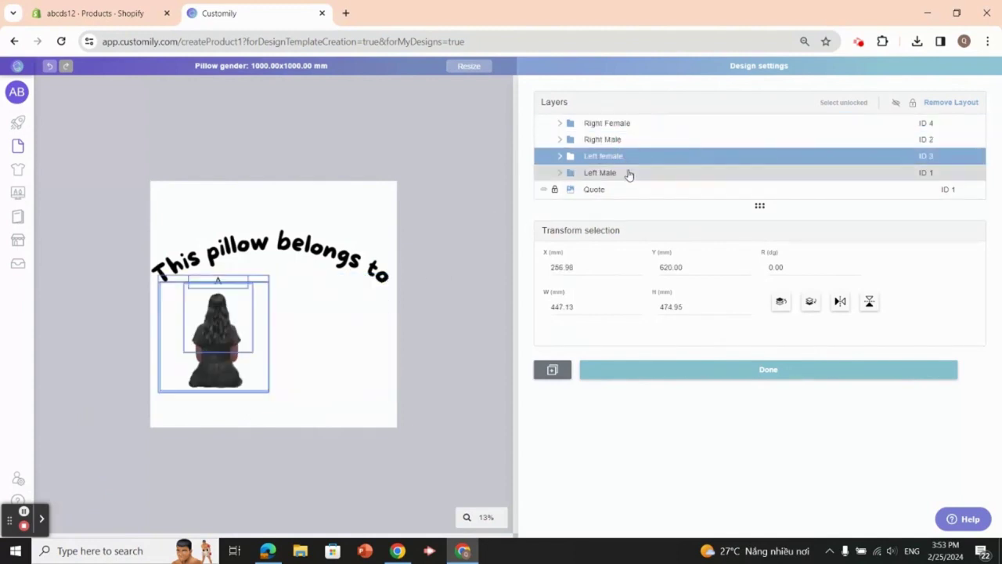
# Select the Left Male layout to check its figure, and finish the layout selection
pyautogui.click(631, 172)
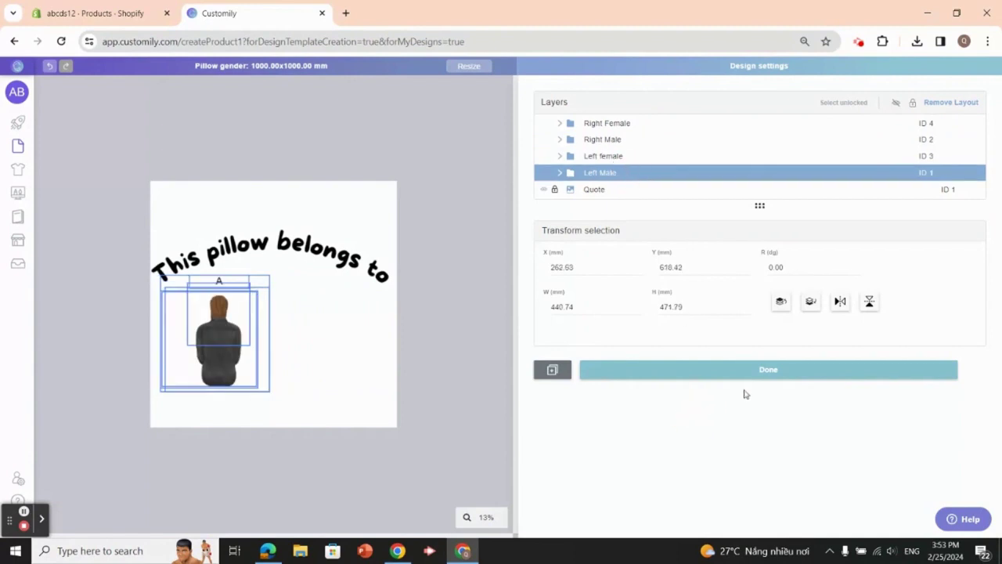
pyautogui.click(760, 206)
pyautogui.click(764, 374)
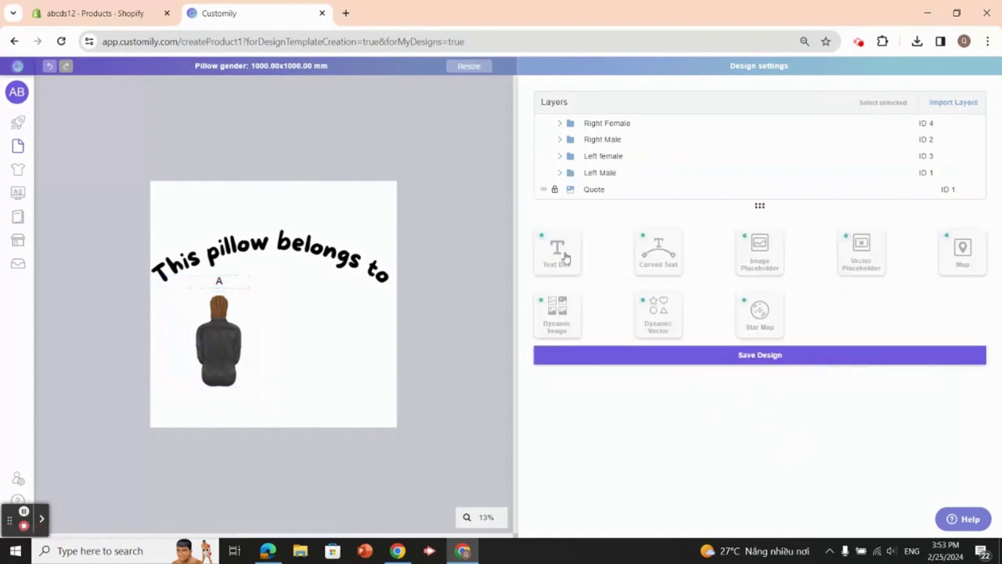
# Add a dynamic image element and assign the "Backgrounds" image library to it
pyautogui.click(556, 315)
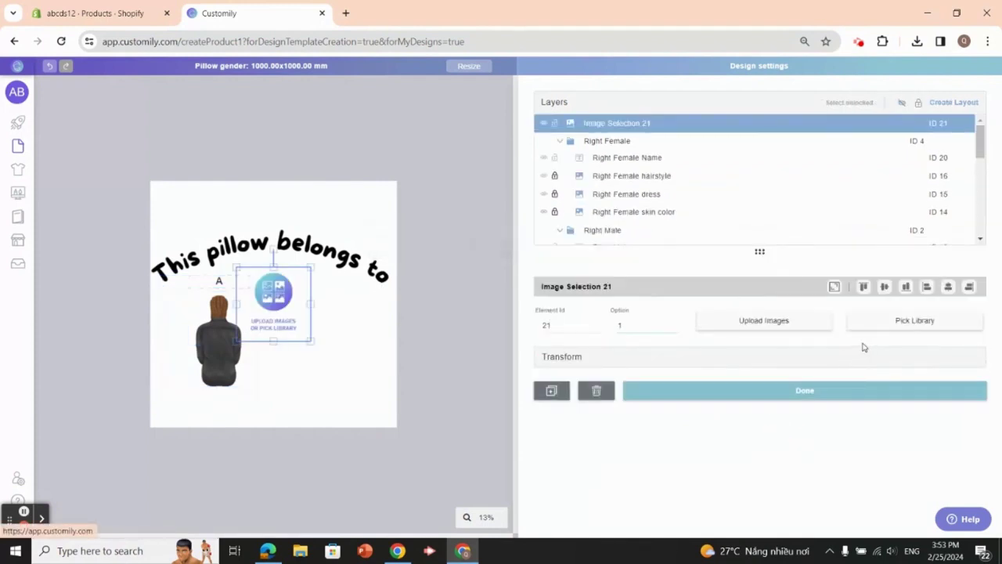
pyautogui.click(906, 330)
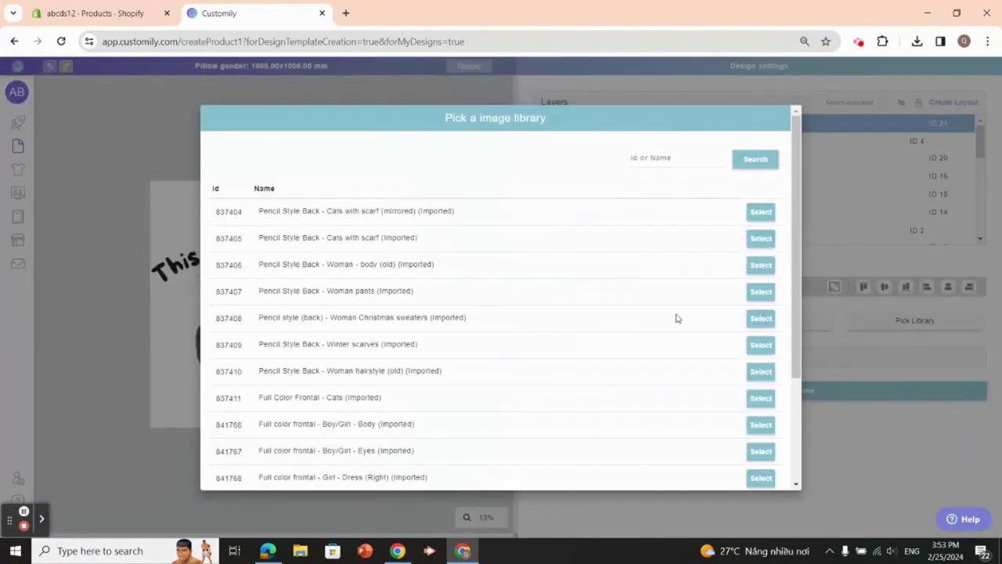
pyautogui.scroll(-3, 679, 314)
pyautogui.click(588, 467)
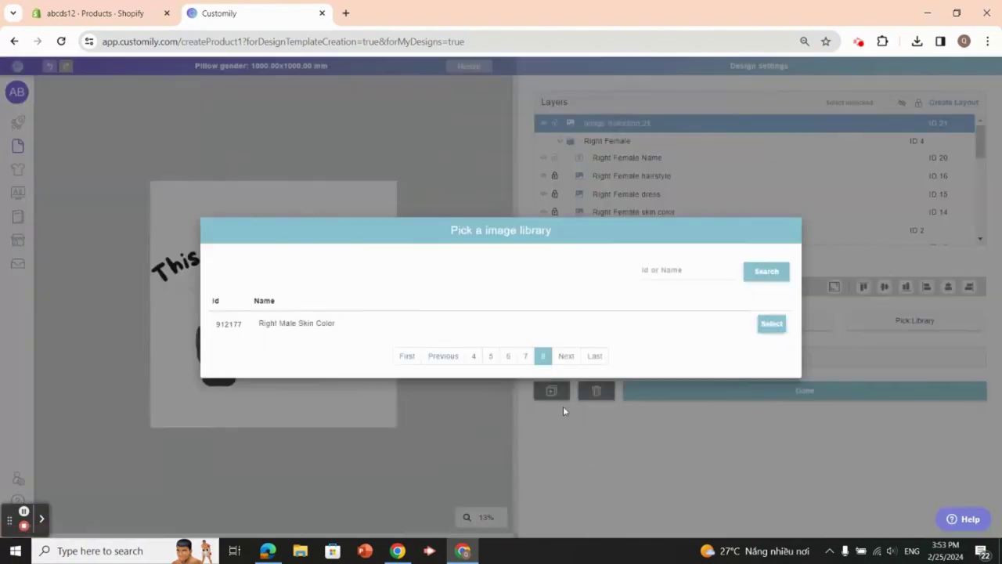
pyautogui.click(566, 357)
pyautogui.click(527, 358)
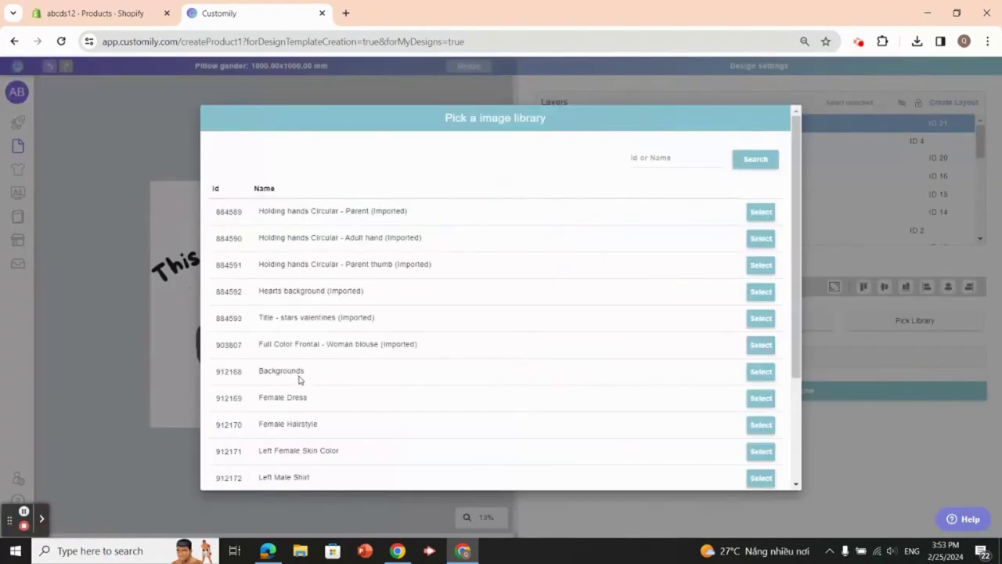
pyautogui.click(759, 371)
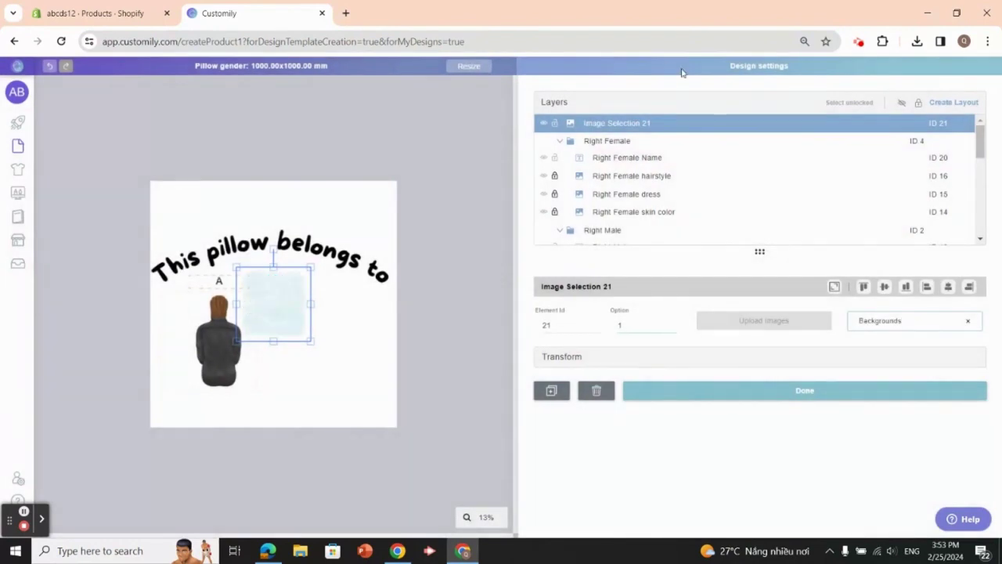
# Rename the new image selection layer as "Background options"
pyautogui.doubleClick(662, 124)
pyautogui.moveTo(657, 123); pyautogui.dragTo(586, 117)
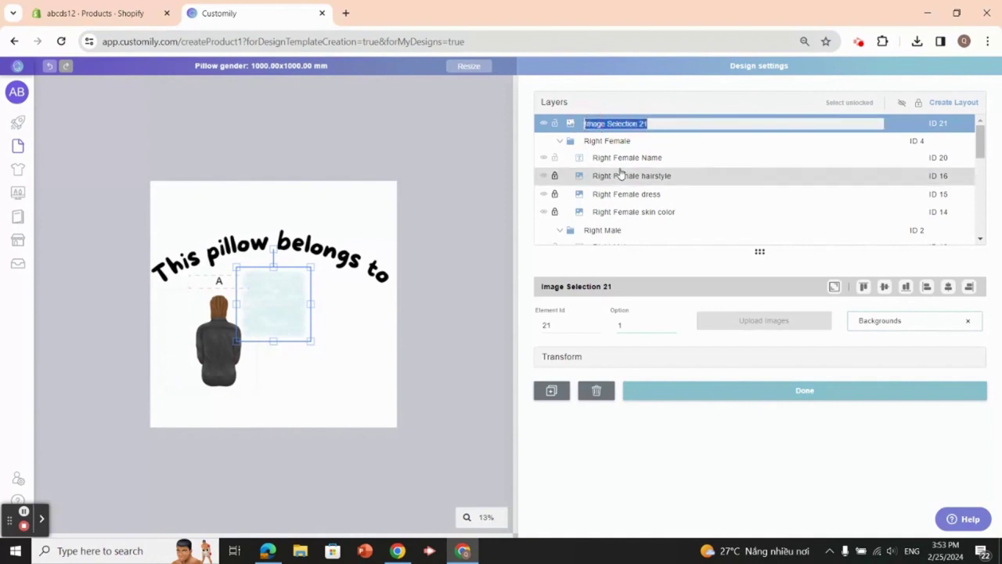
pyautogui.press('BackSpace')
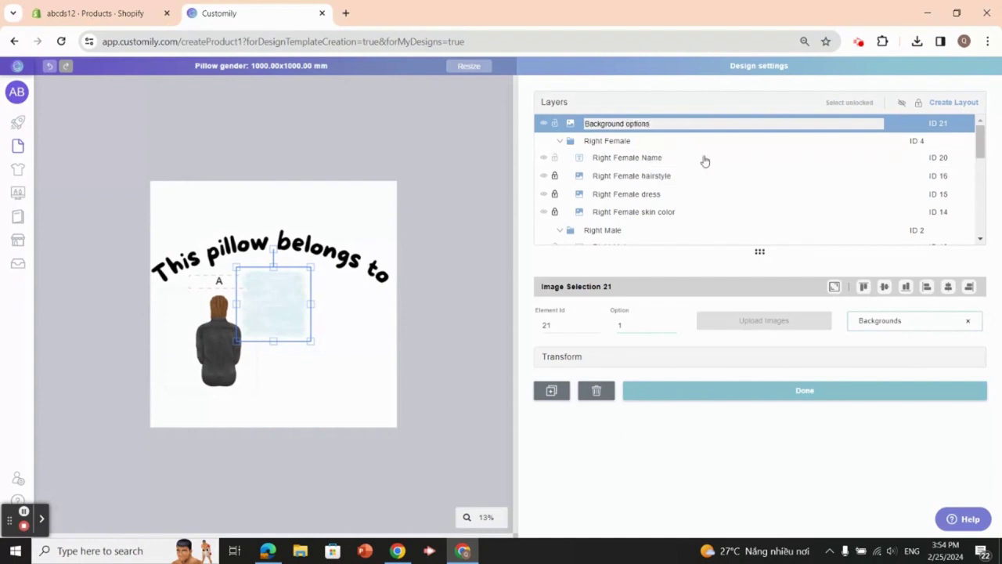
pyautogui.click(728, 298)
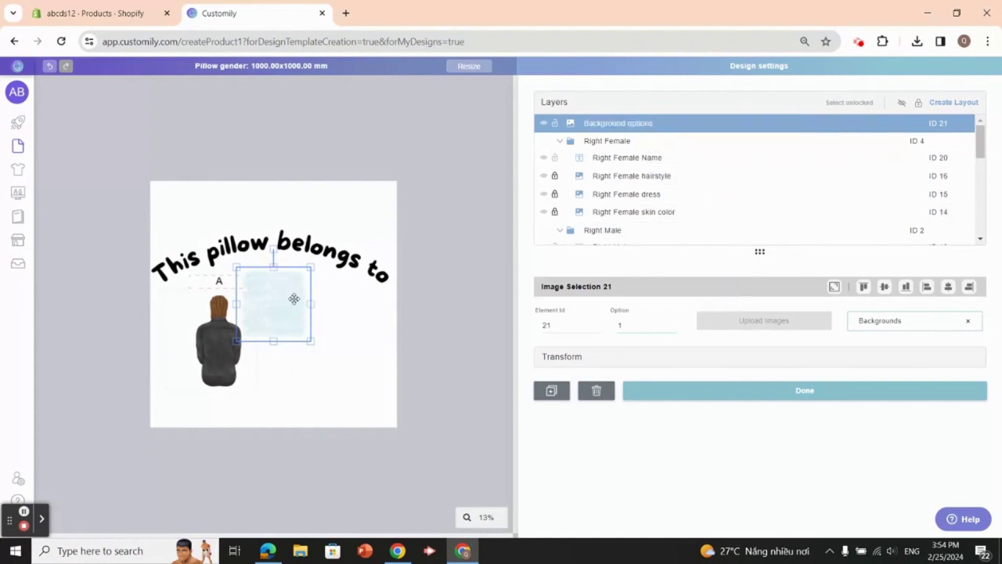
# Fit the background image to the whole canvas and move its layer below the Quote layer
pyautogui.click(834, 288)
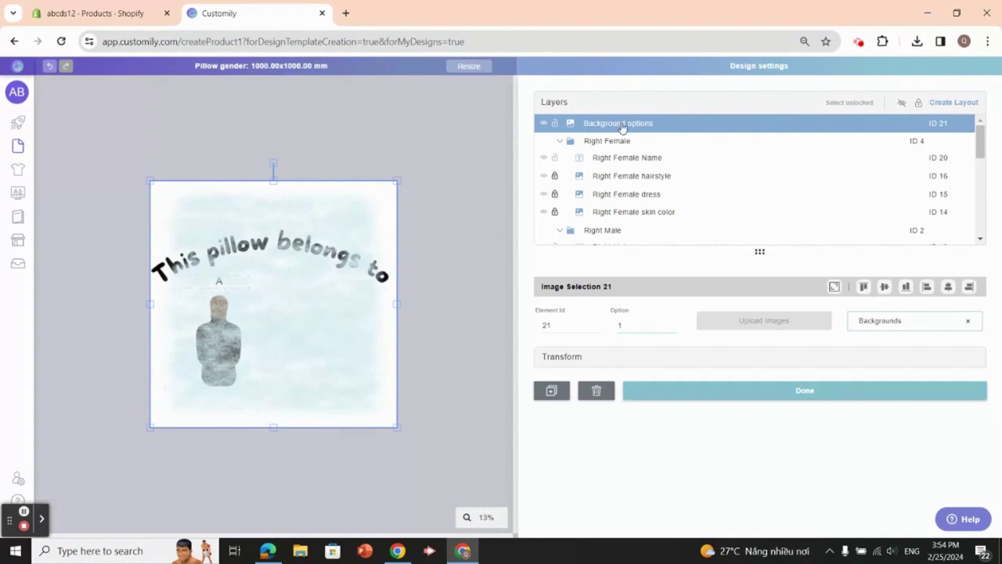
pyautogui.moveTo(627, 130); pyautogui.dragTo(644, 227)
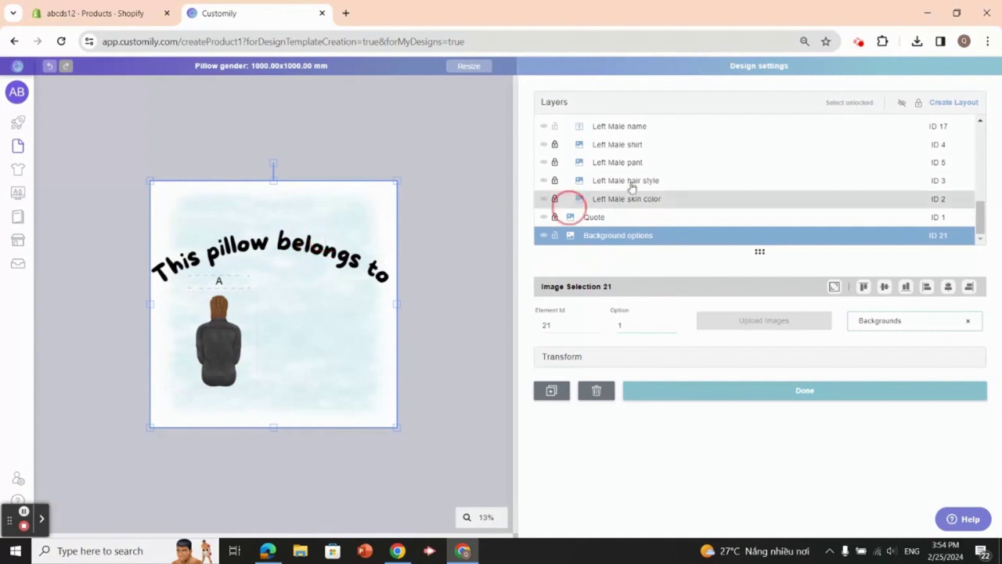
pyautogui.scroll(10, 681, 176)
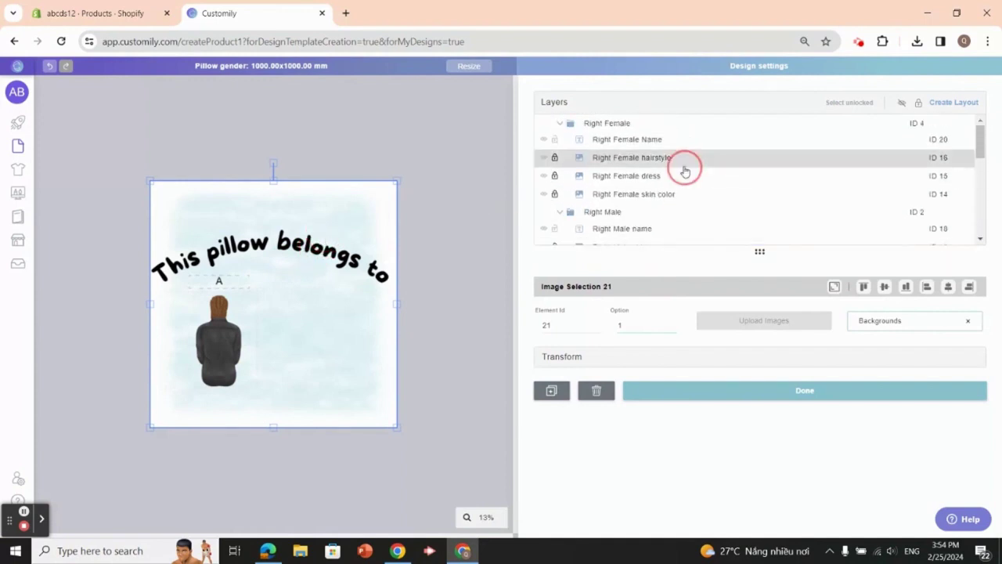
# Collapse the Right Female, Right Male, Left female and Left Male layer groups
pyautogui.click(559, 123)
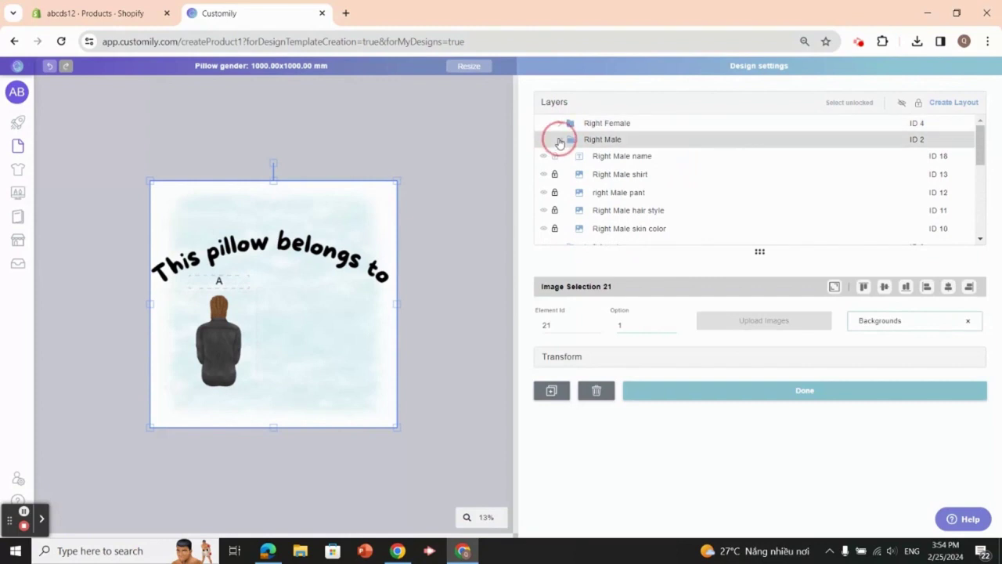
pyautogui.click(559, 139)
pyautogui.click(559, 156)
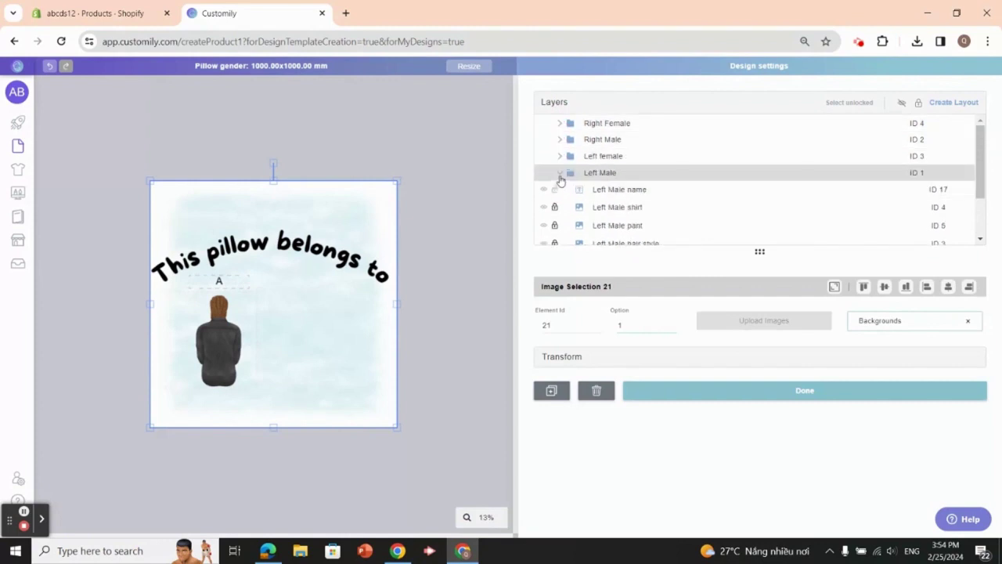
pyautogui.click(559, 174)
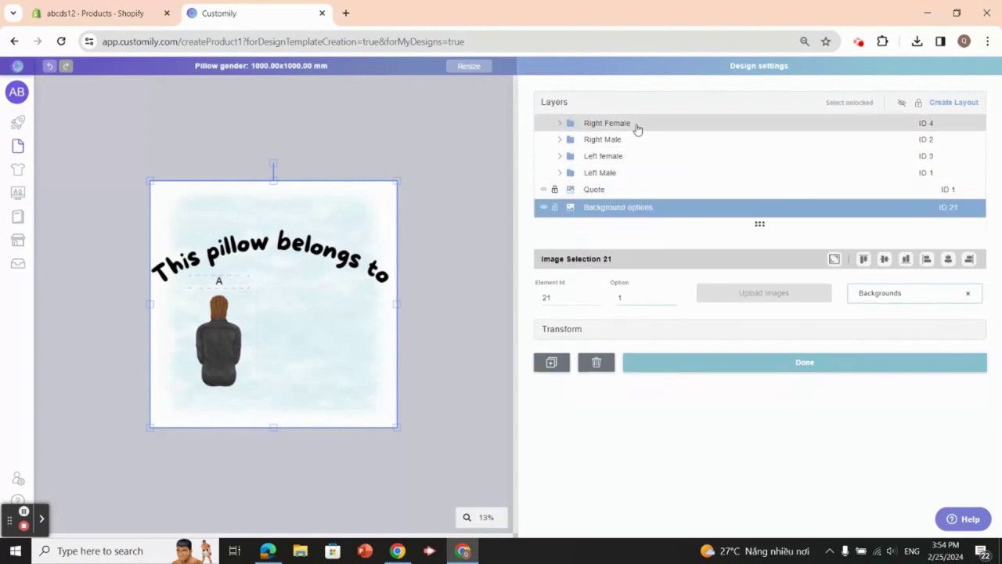
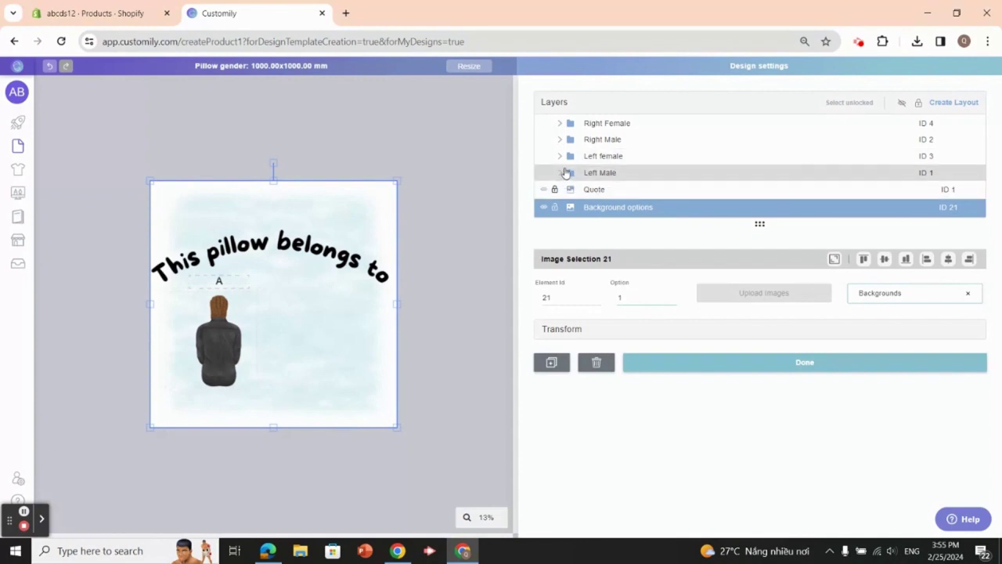
# Duplicate the Left female layer group with all its layers
pyautogui.click(620, 157)
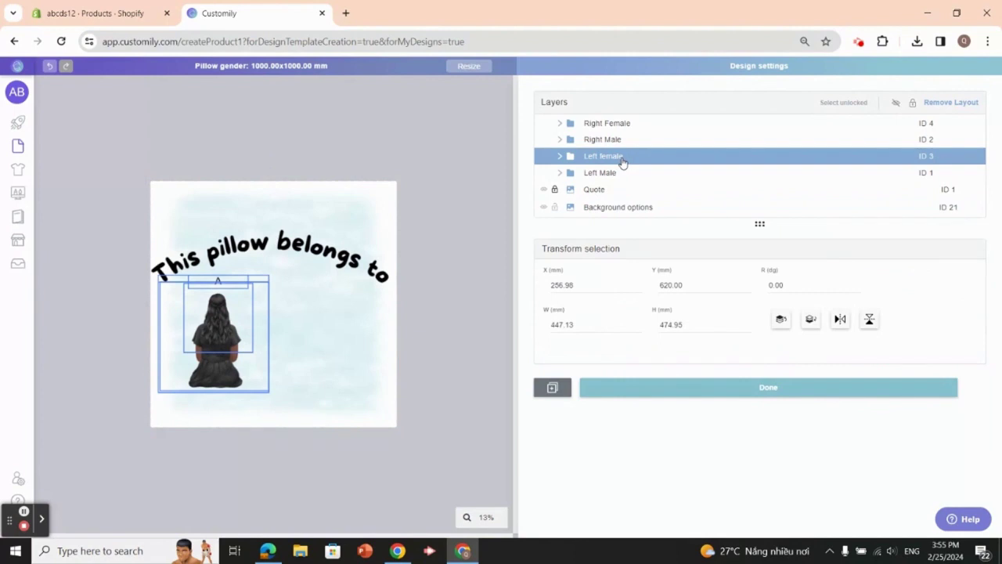
pyautogui.hotkey('ctrl', 'd')
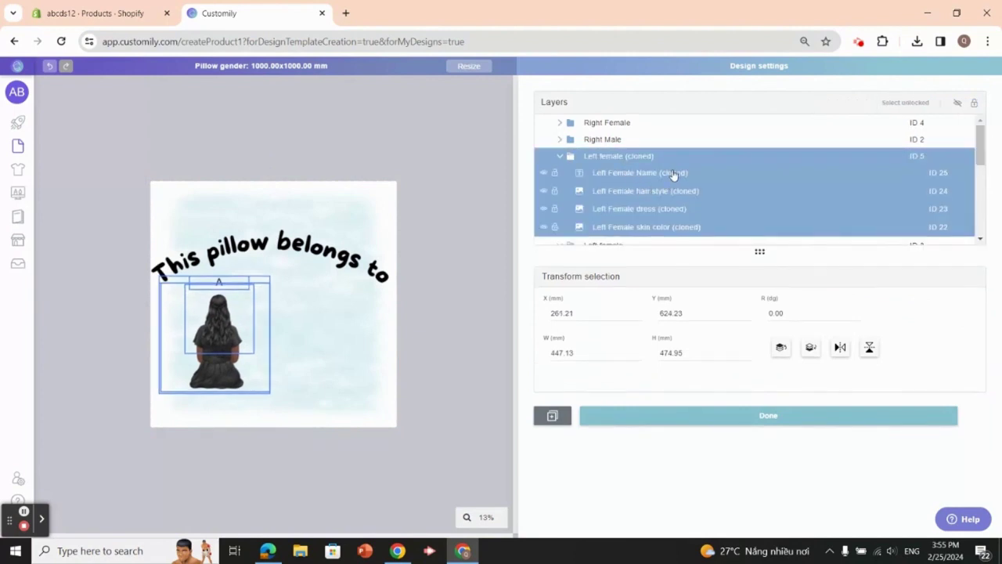
pyautogui.scroll(-1, 689, 182)
pyautogui.scroll(1, 689, 182)
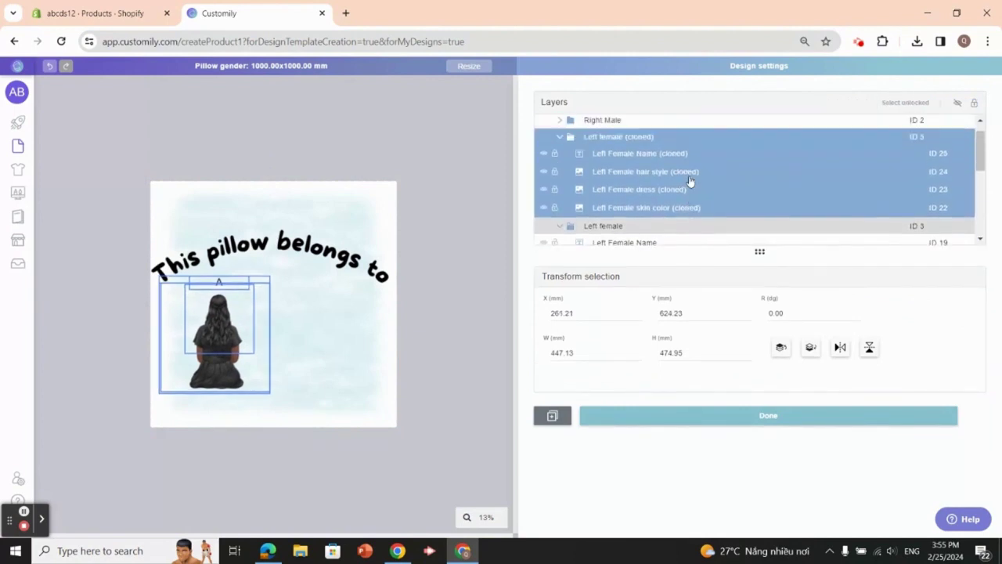
pyautogui.scroll(-2, 638, 168)
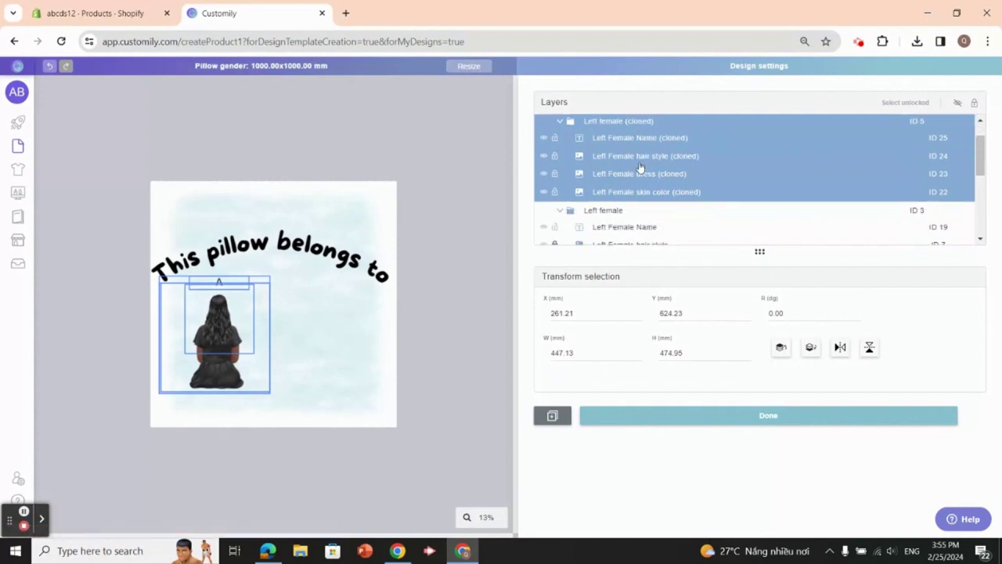
pyautogui.scroll(2, 641, 168)
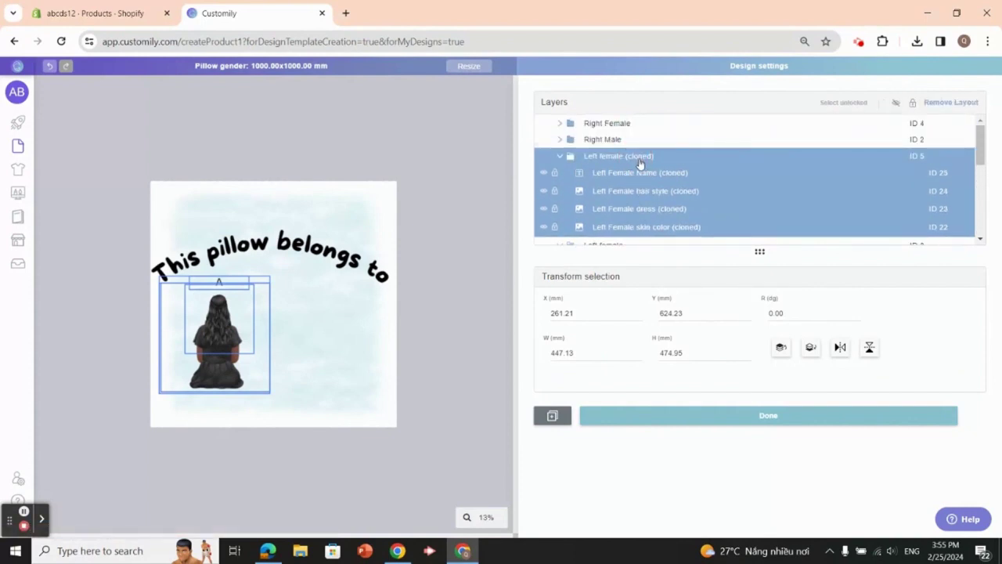
pyautogui.scroll(-2, 641, 162)
pyautogui.scroll(2, 641, 167)
# Rename the cloned Left female group as "Female Single"
pyautogui.doubleClick(640, 156)
pyautogui.moveTo(655, 156); pyautogui.dragTo(583, 159)
pyautogui.press('Escape')
pyautogui.doubleClick(650, 155)
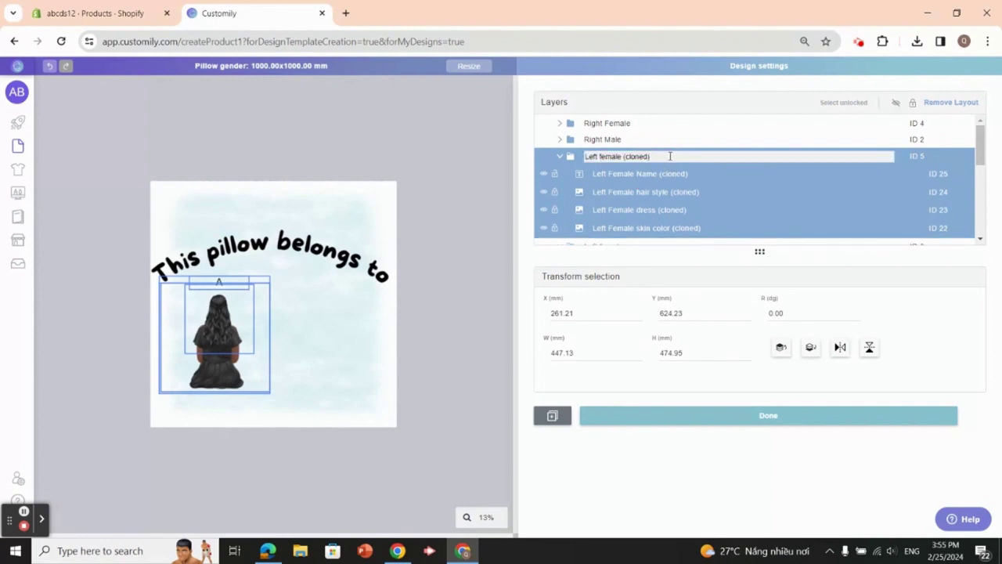
pyautogui.press('BackSpace')
pyautogui.press('BackSpace')
pyautogui.press('BackSpace')
pyautogui.press('BackSpace')
pyautogui.press('BackSpace')
pyautogui.press('BackSpace')
pyautogui.press('BackSpace')
pyautogui.press('BackSpace')
pyautogui.press('BackSpace')
pyautogui.press('BackSpace')
pyautogui.press('BackSpace')
pyautogui.press('BackSpace')
pyautogui.press('BackSpace')
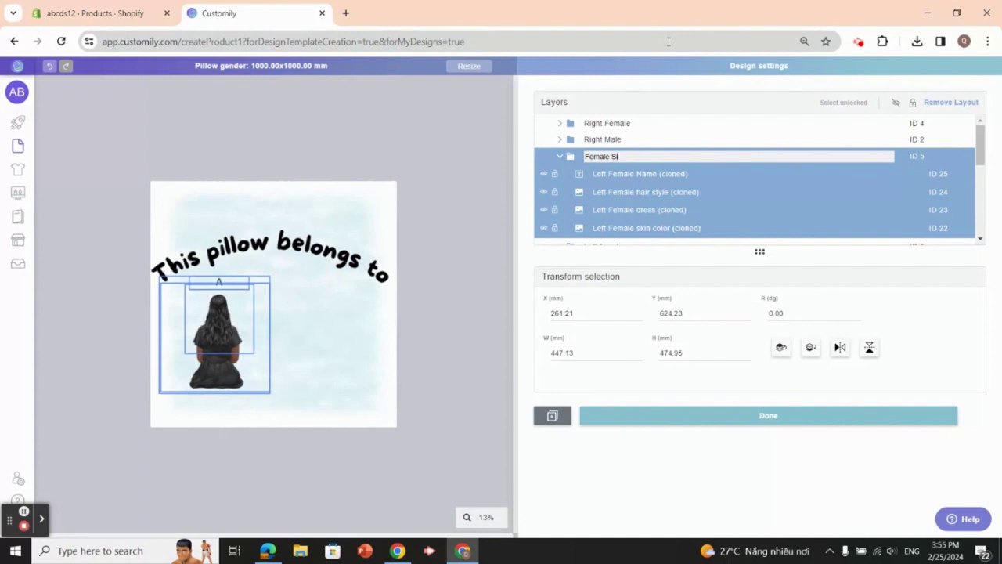
# Rename the cloned name text layer in the Female Single group as "Female Name"
pyautogui.click(690, 173)
pyautogui.doubleClick(689, 173)
pyautogui.moveTo(694, 173); pyautogui.dragTo(660, 173)
pyautogui.press('BackSpace')
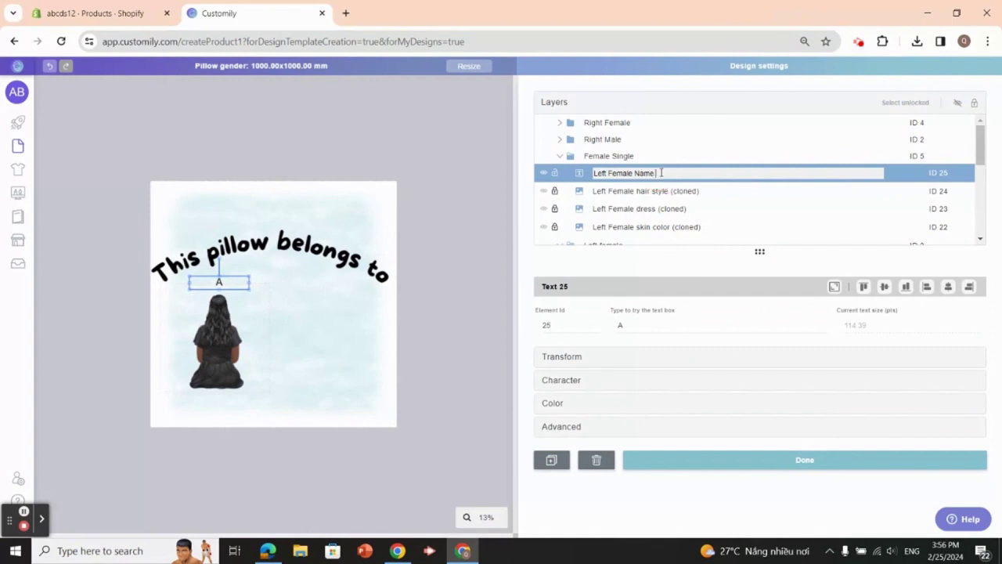
pyautogui.click(608, 173)
pyautogui.press('BackSpace')
pyautogui.press('BackSpace')
pyautogui.press('BackSpace')
pyautogui.press('BackSpace')
pyautogui.press('BackSpace')
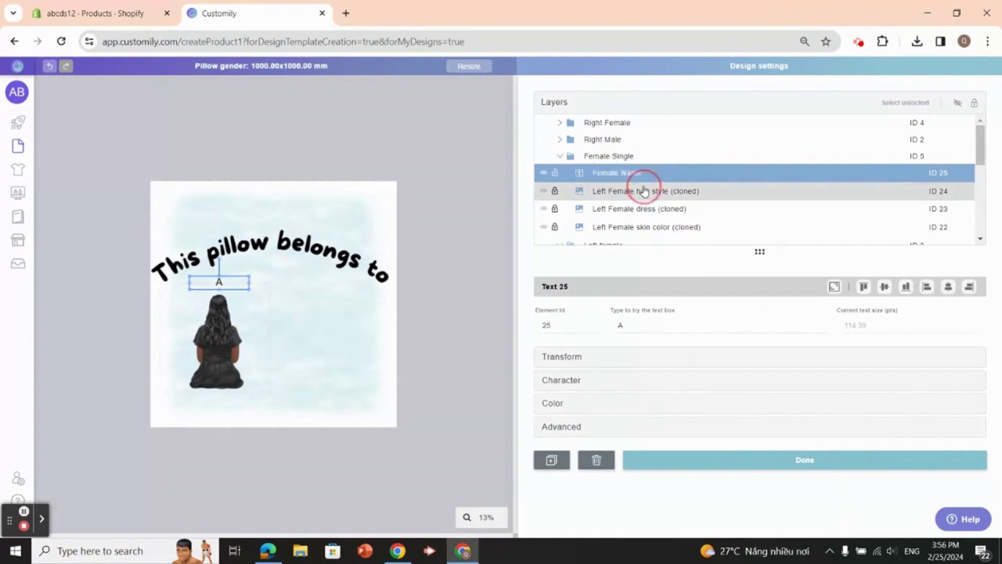
# Rename the cloned hair style layer in the Female Single group as "Female hair style"
pyautogui.click(669, 192)
pyautogui.doubleClick(697, 191)
pyautogui.moveTo(699, 191); pyautogui.dragTo(666, 191)
pyautogui.press('BackSpace')
pyautogui.click(580, 190)
pyautogui.click(616, 191)
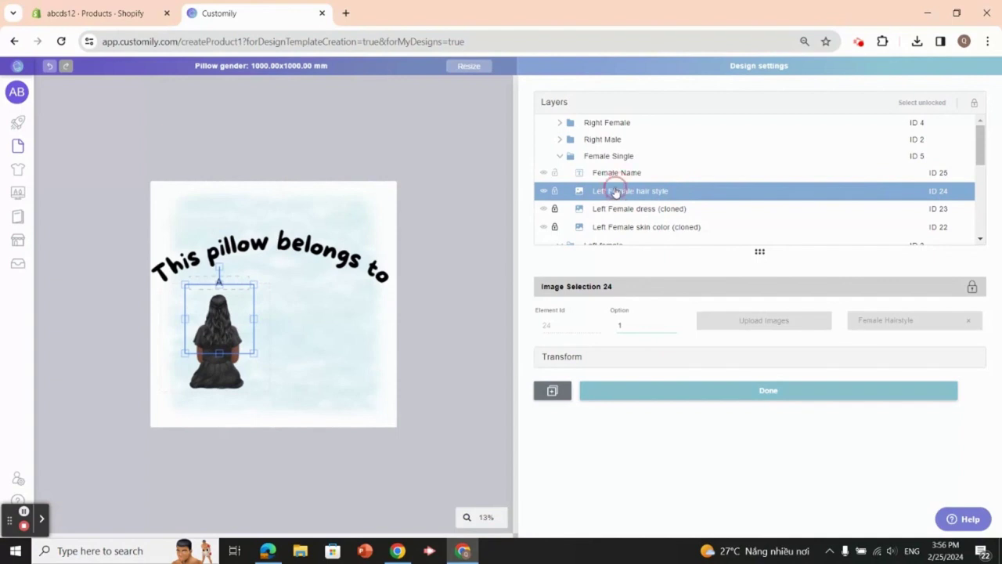
pyautogui.doubleClick(617, 192)
pyautogui.click(607, 191)
pyautogui.press('BackSpace')
pyautogui.press('BackSpace')
pyautogui.press('BackSpace')
pyautogui.press('BackSpace')
pyautogui.press('BackSpace')
# Rename the cloned dress layer in the Female Single group as "Female dress"
pyautogui.click(638, 209)
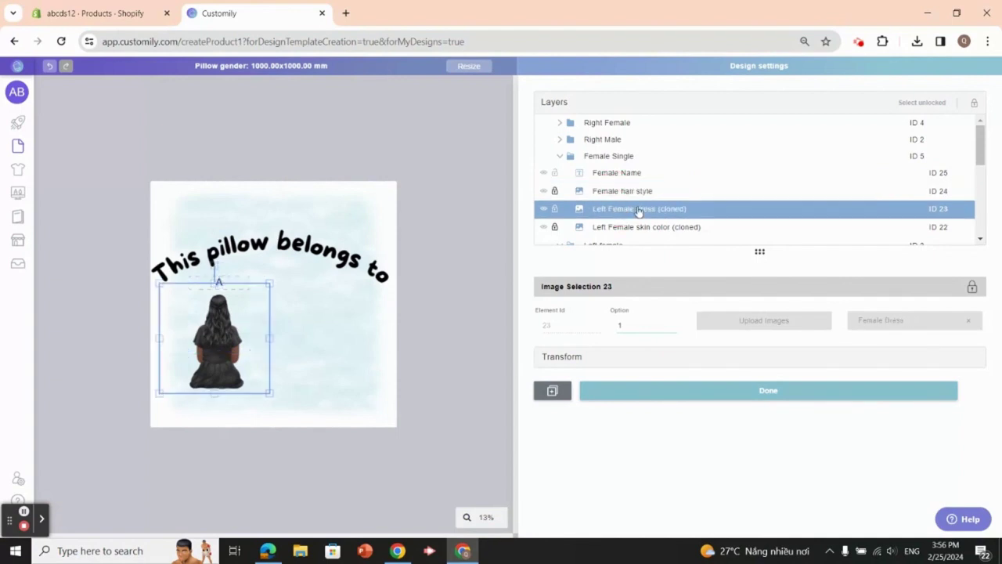
pyautogui.doubleClick(638, 209)
pyautogui.click(693, 210)
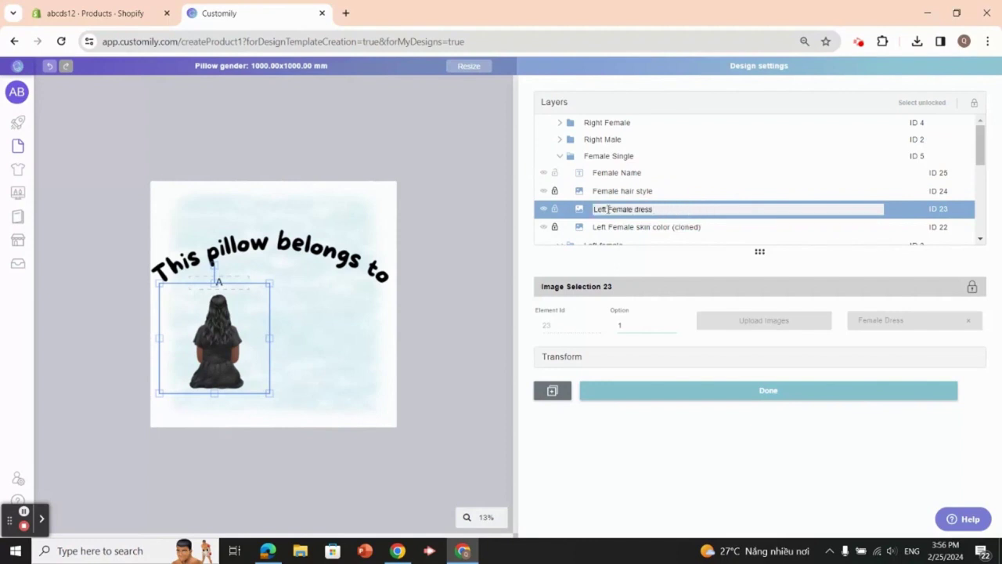
pyautogui.press('BackSpace')
pyautogui.press('BackSpace')
pyautogui.press('BackSpace')
pyautogui.press('BackSpace')
pyautogui.press('BackSpace')
# Rename the cloned skin color layer in the Female Single group as "Female skin color"
pyautogui.click(625, 232)
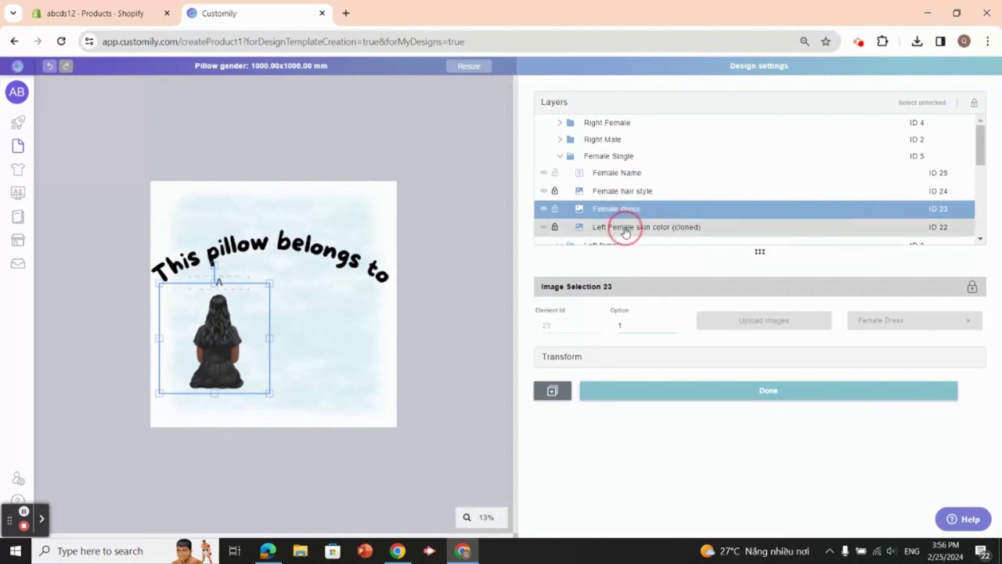
pyautogui.doubleClick(709, 227)
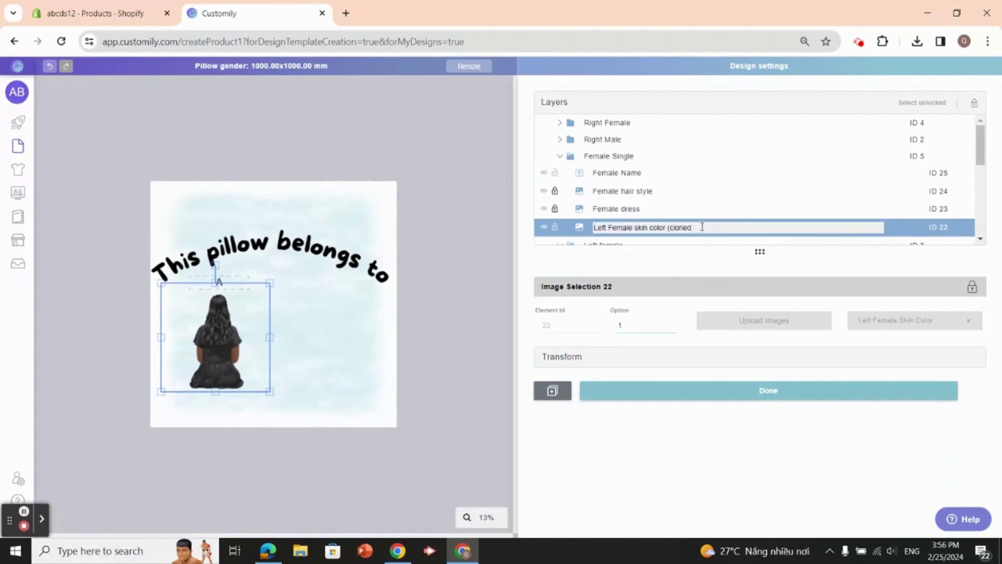
pyautogui.click(610, 227)
pyautogui.press('BackSpace')
pyautogui.press('BackSpace')
pyautogui.press('BackSpace')
pyautogui.press('BackSpace')
pyautogui.press('BackSpace')
pyautogui.click(686, 208)
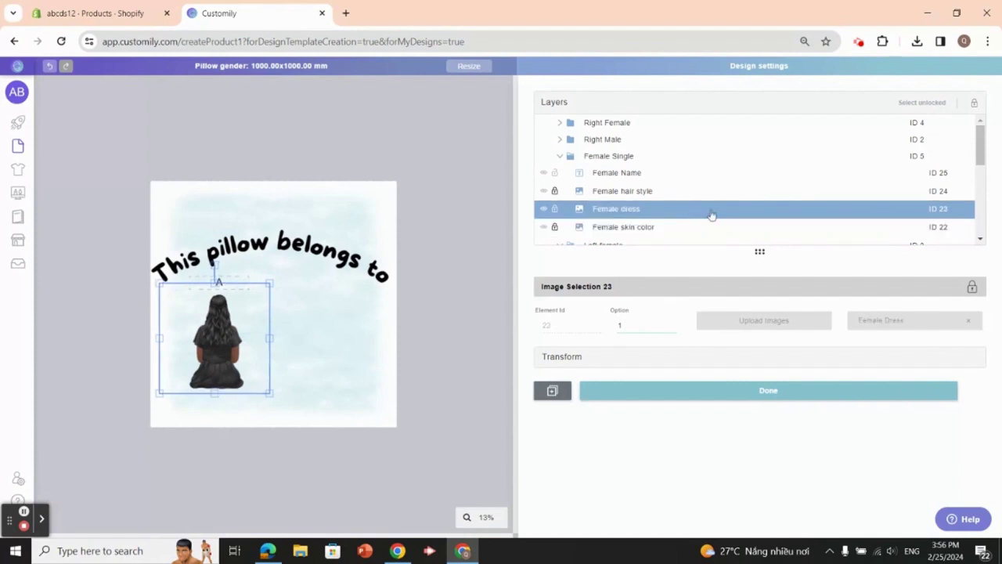
pyautogui.click(642, 209)
# Enlarge the Female Single group to about 515 by 547 mm and centre it on the pillow beneath the quote
pyautogui.click(605, 160)
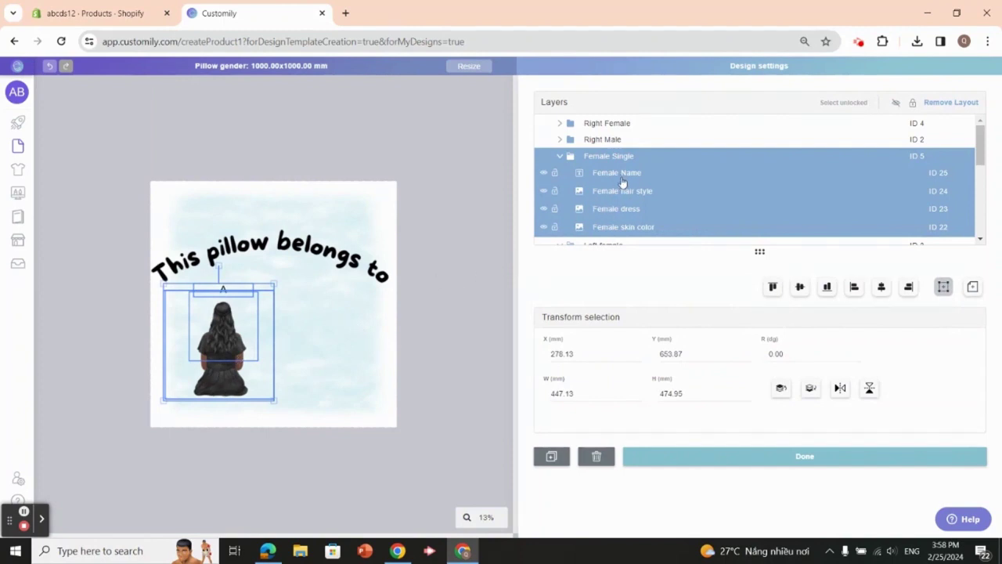
pyautogui.moveTo(230, 327); pyautogui.dragTo(282, 326)
pyautogui.moveTo(216, 285); pyautogui.dragTo(197, 268)
pyautogui.click(273, 327)
pyautogui.moveTo(273, 327); pyautogui.dragTo(277, 359)
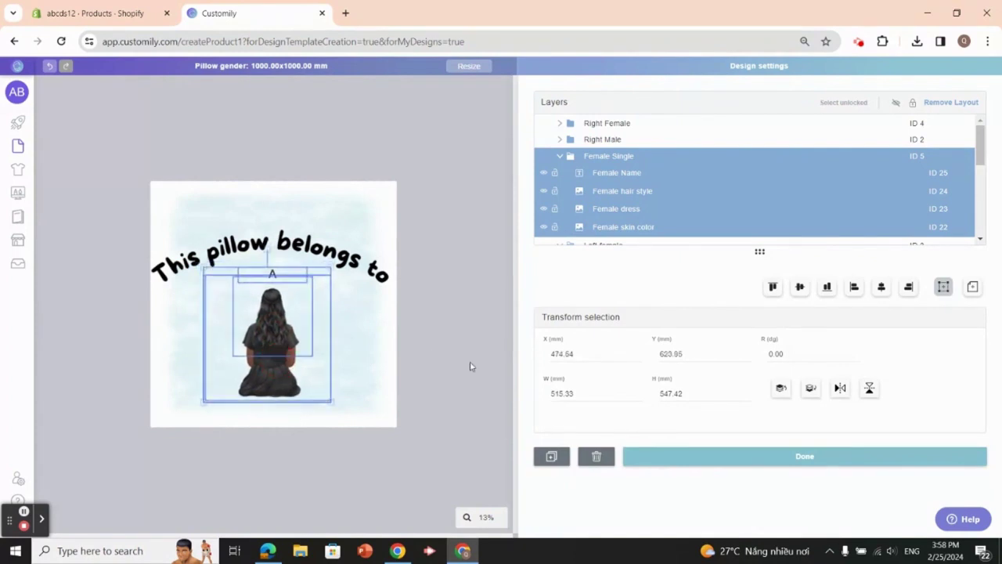
pyautogui.click(470, 365)
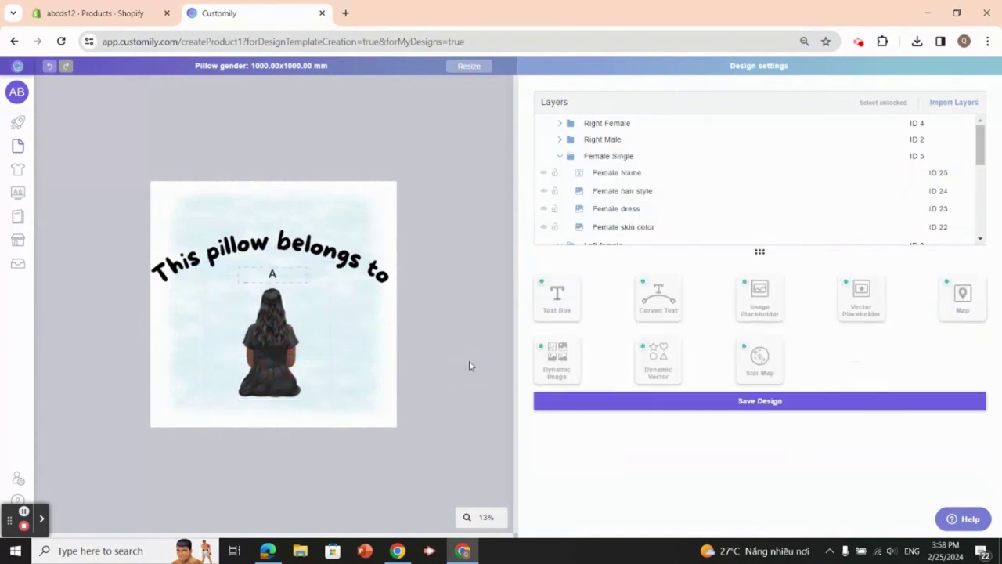
# Duplicate the Left Male layer group and rename the copy as "Male (Single)"
pyautogui.click(560, 156)
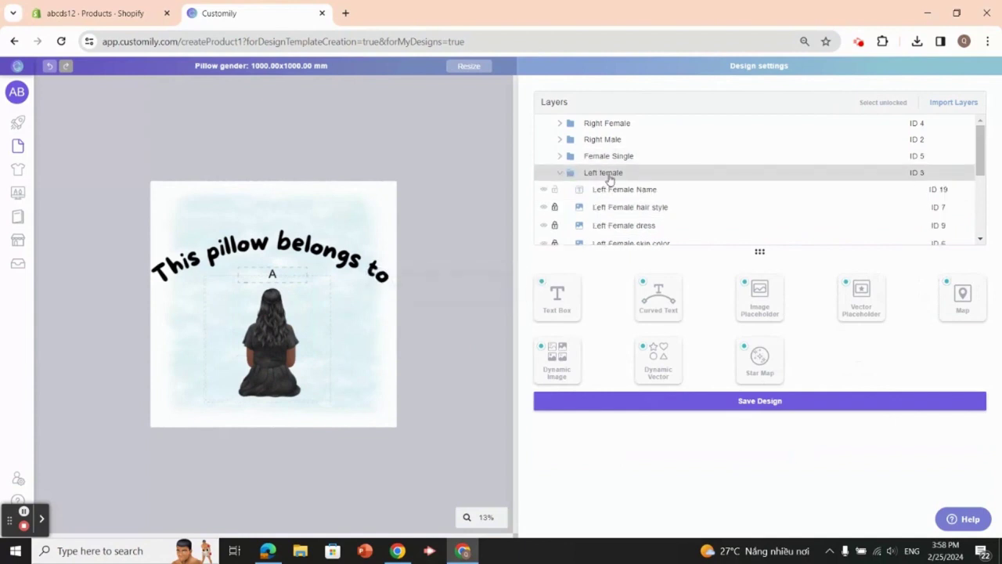
pyautogui.scroll(-2, 606, 185)
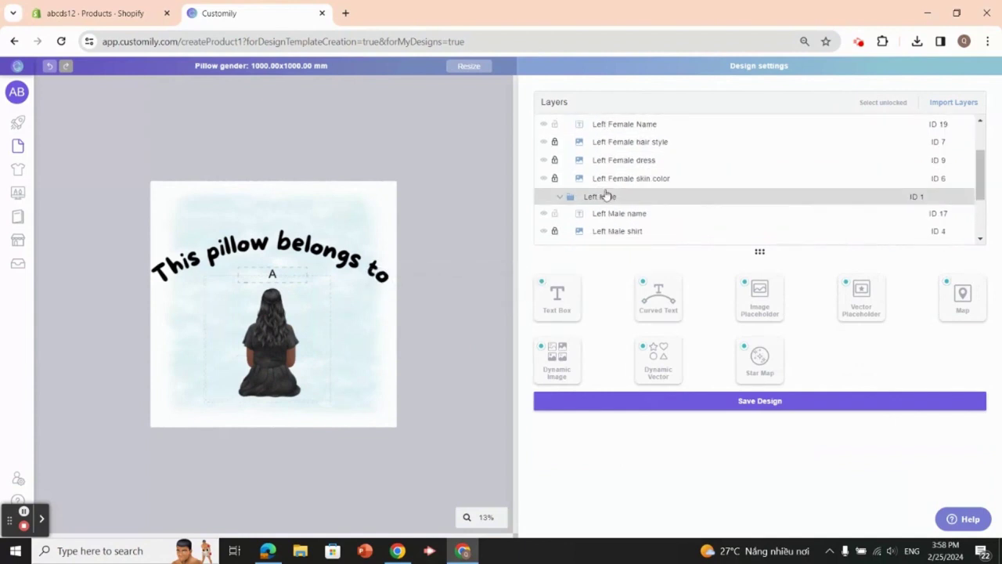
pyautogui.click(560, 199)
pyautogui.click(561, 200)
pyautogui.click(598, 199)
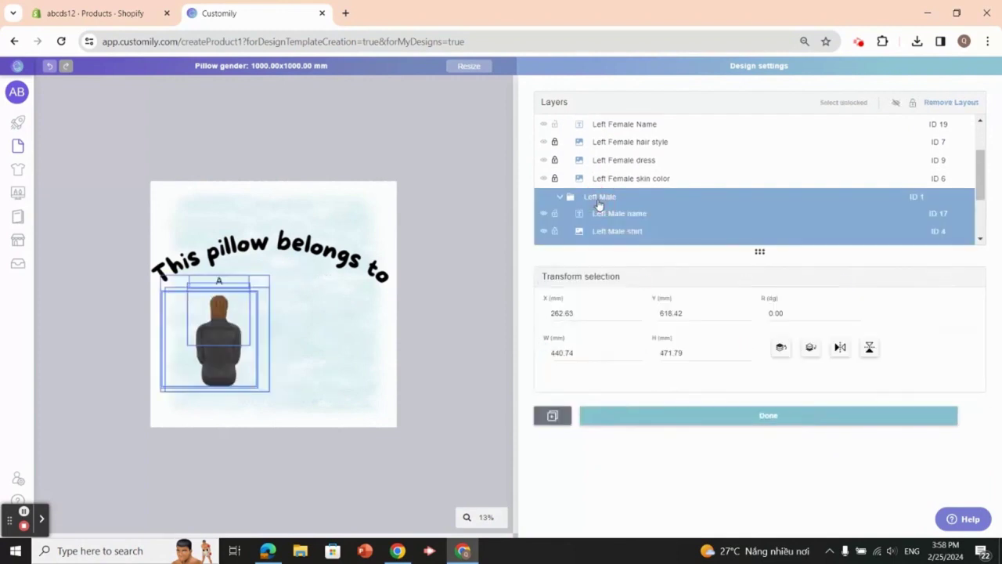
pyautogui.hotkey('ctrl', 'd')
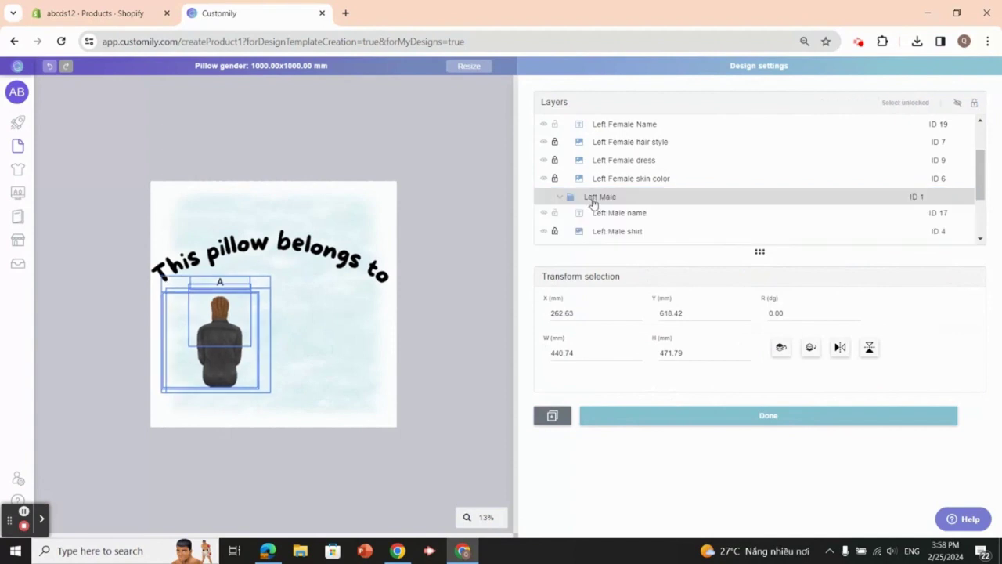
pyautogui.click(610, 197)
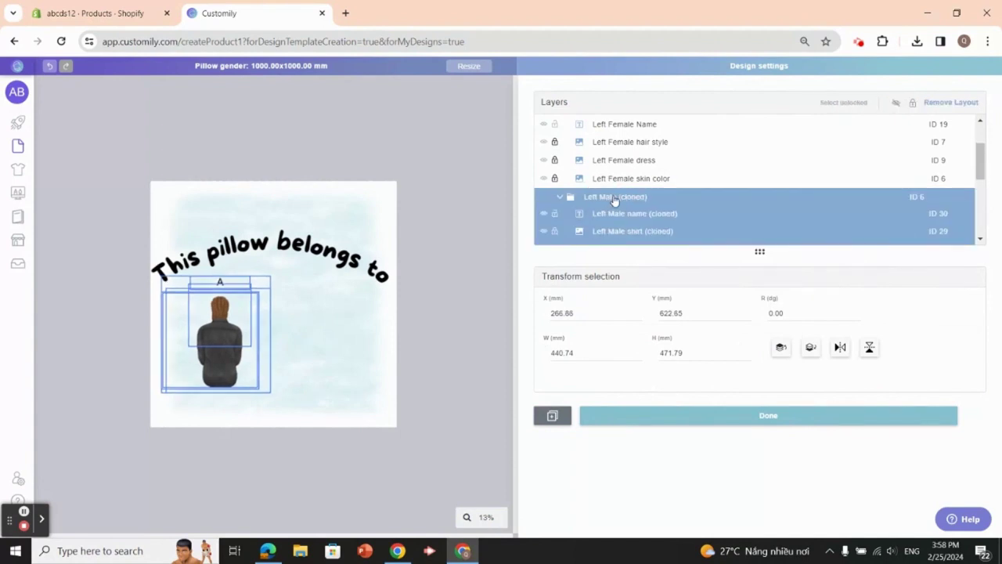
pyautogui.doubleClick(610, 197)
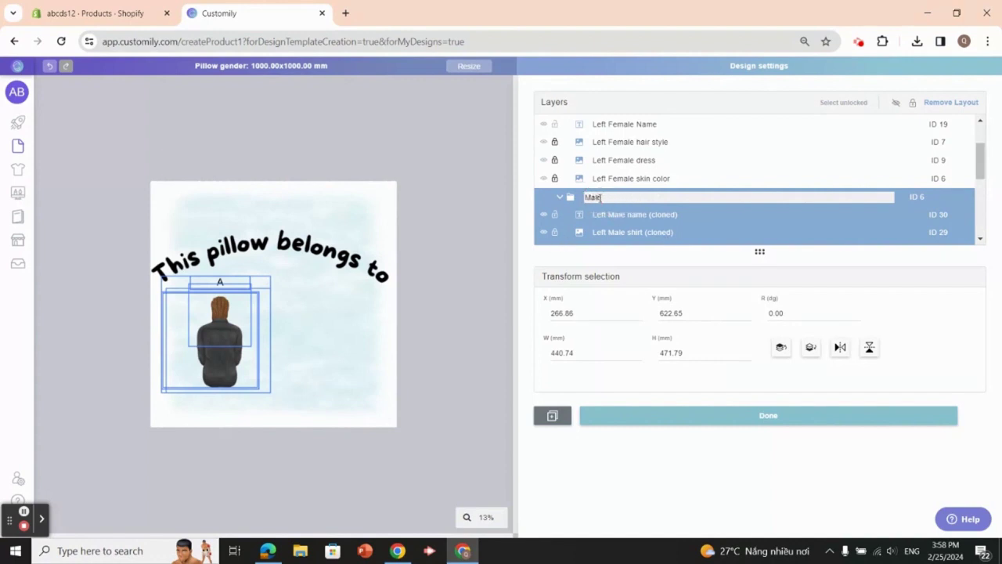
# Enlarge the Male (Single) group and centre it on the pillow beneath the quote
pyautogui.moveTo(198, 294); pyautogui.dragTo(196, 262)
pyautogui.moveTo(261, 319); pyautogui.dragTo(314, 321)
pyautogui.click(439, 332)
# Collapse the Male (Single), Left Male and Left female layer groups
pyautogui.click(562, 134)
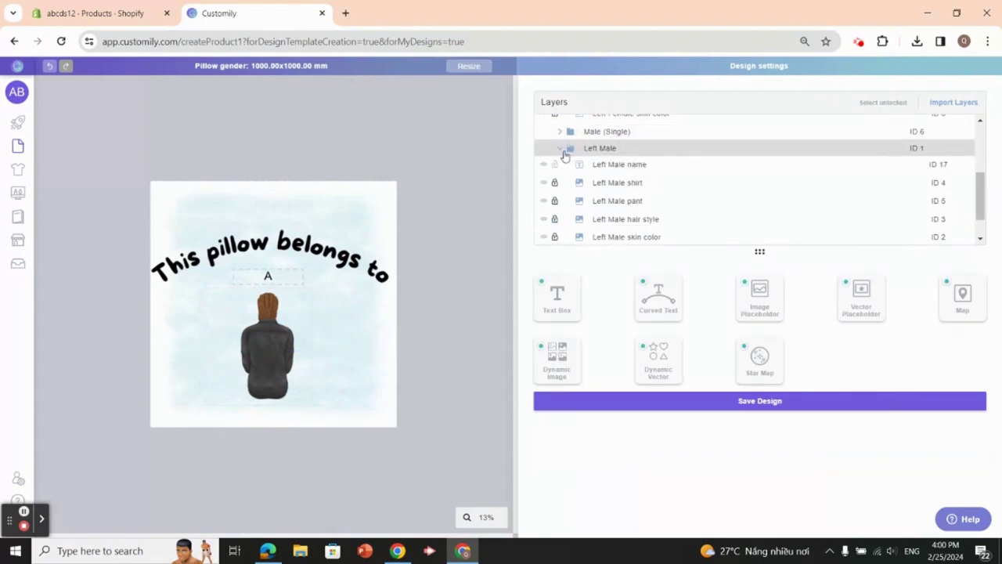
pyautogui.click(560, 149)
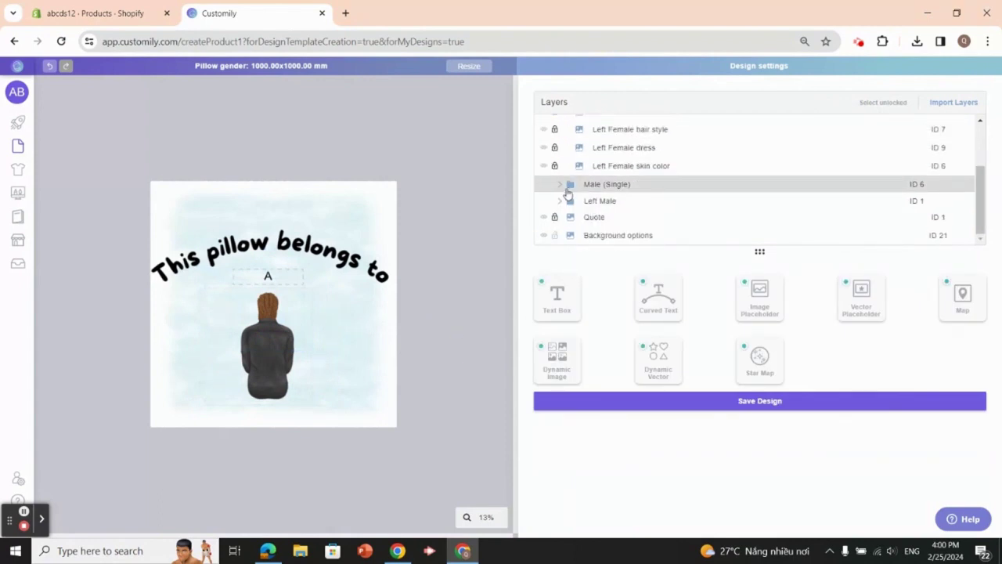
pyautogui.scroll(3, 562, 217)
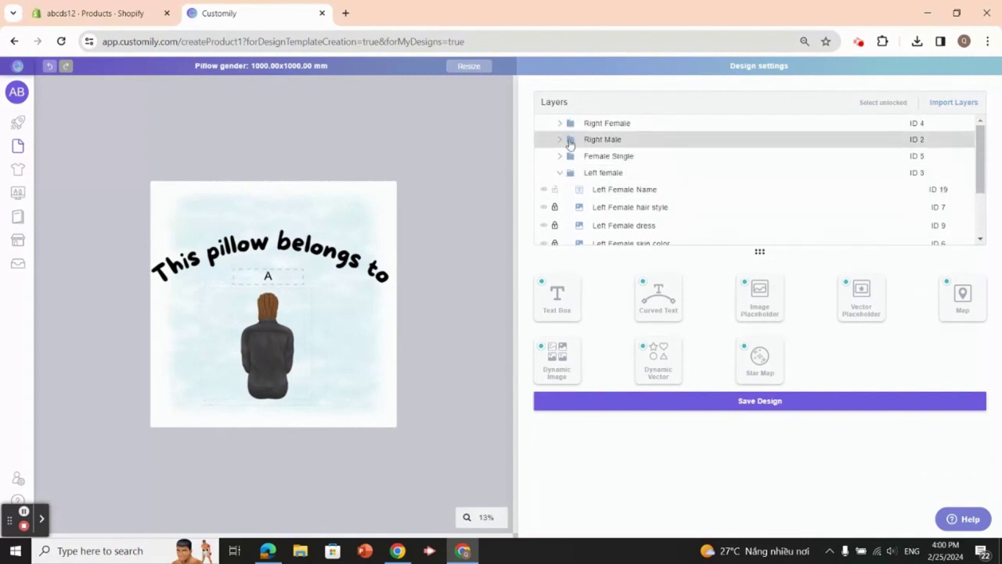
pyautogui.click(559, 172)
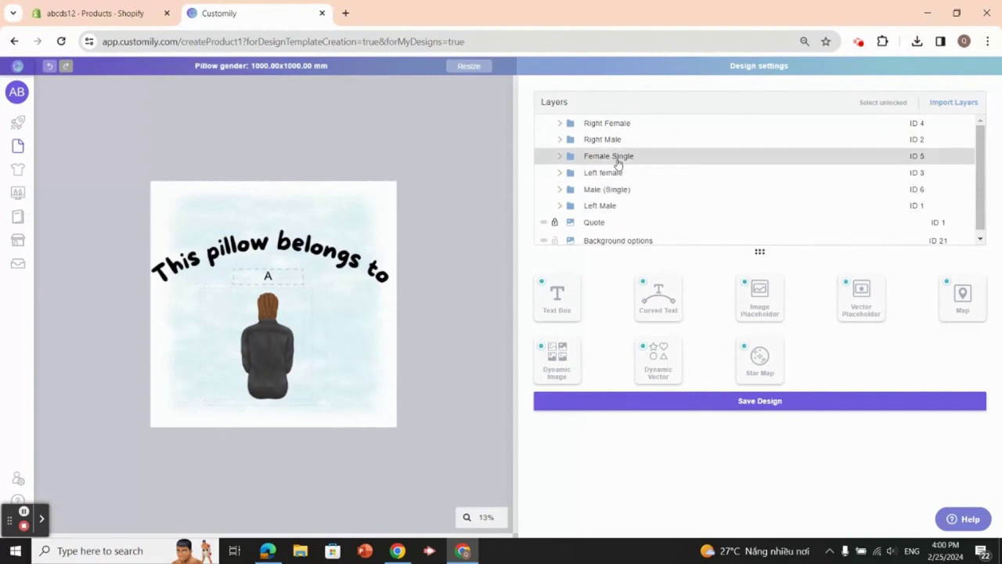
# Reorder the layer groups so that Male (Single) and Female Single sit below Left Male
pyautogui.moveTo(613, 160); pyautogui.dragTo(604, 195)
pyautogui.click(559, 156)
pyautogui.click(634, 185)
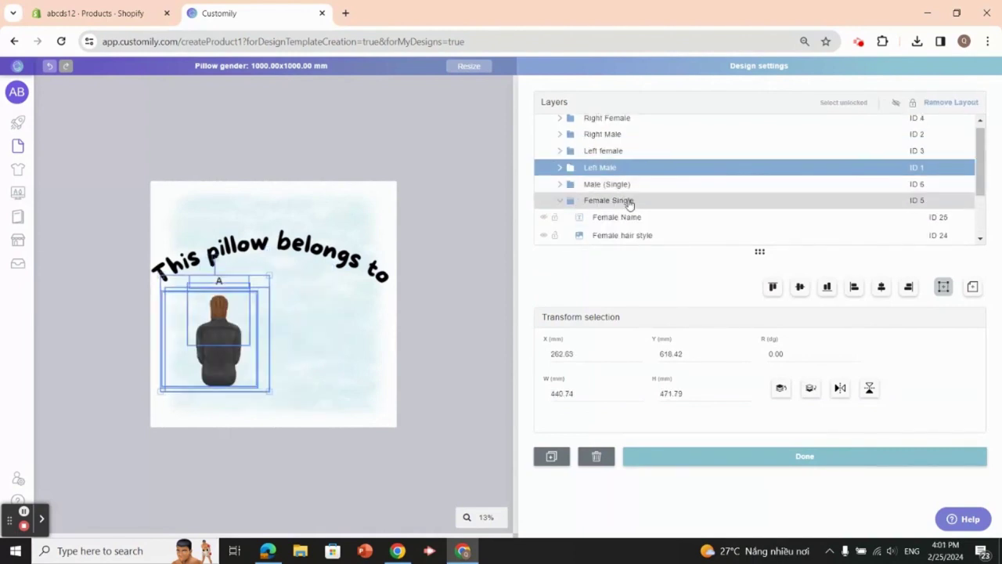
# Expand the Right Female, Right Male, Left female and Left Male layer groups to show their layers
pyautogui.scroll(1, 608, 158)
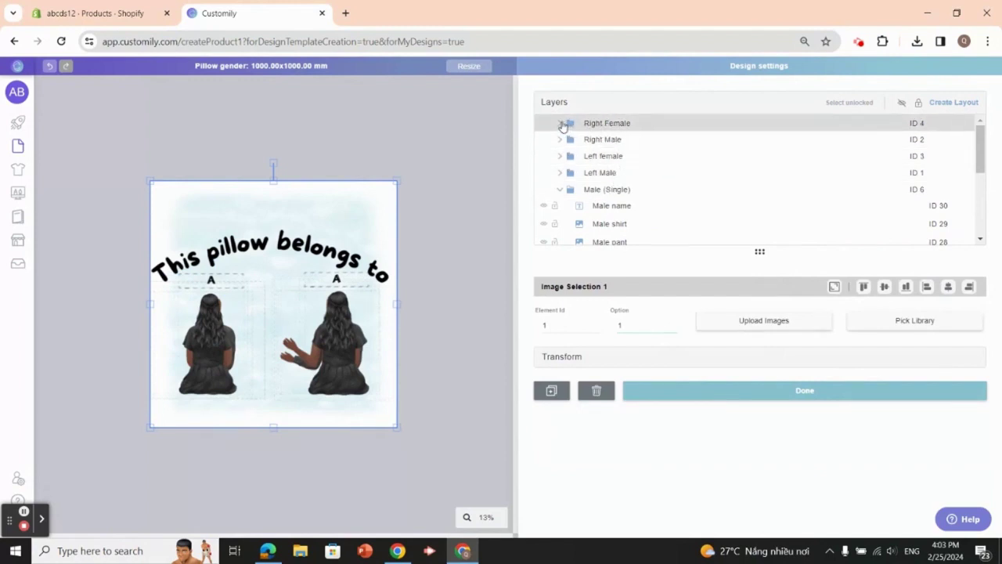
pyautogui.click(561, 124)
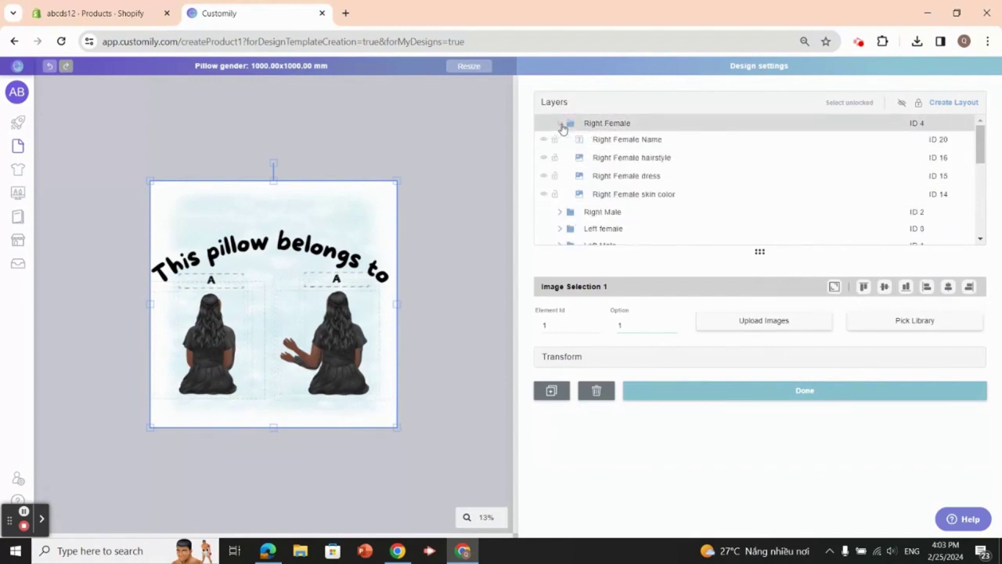
pyautogui.click(561, 125)
pyautogui.click(560, 126)
pyautogui.click(561, 211)
pyautogui.scroll(-3, 570, 180)
pyautogui.click(561, 188)
pyautogui.scroll(-2, 561, 192)
pyautogui.click(560, 148)
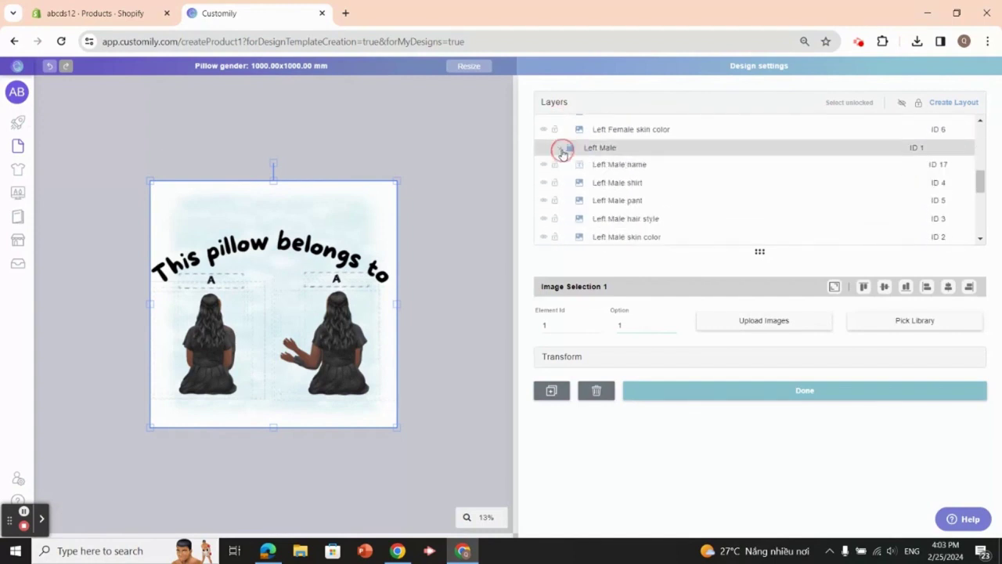
# Select all layers from the Right Female group down to Quote, leaving out Background options
pyautogui.scroll(-2, 560, 160)
pyautogui.scroll(4, 560, 161)
pyautogui.scroll(3, 560, 162)
pyautogui.click(597, 125)
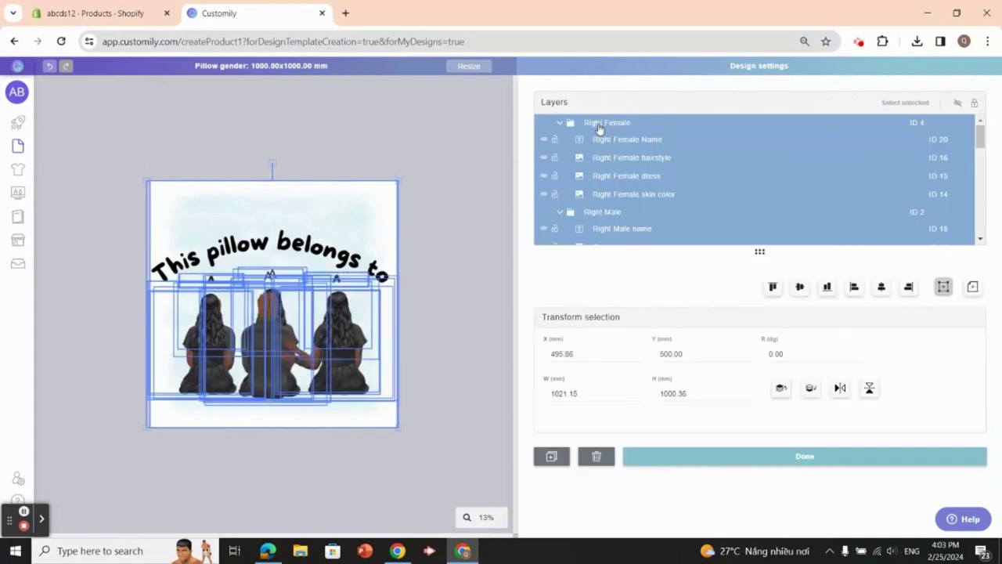
pyautogui.scroll(-6, 662, 160)
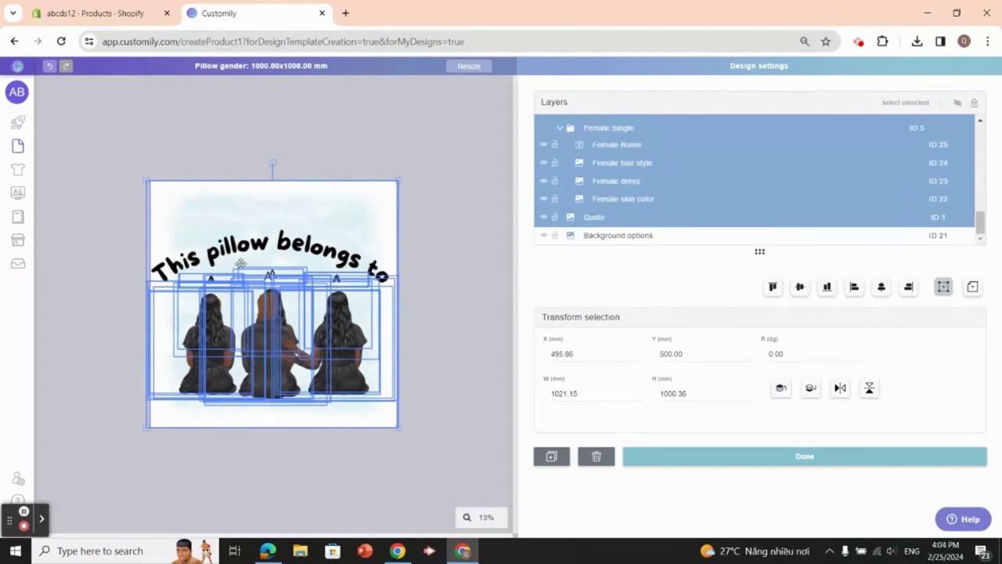
# Clear the layer selection, save the pillow design and close the confirmation
pyautogui.click(448, 250)
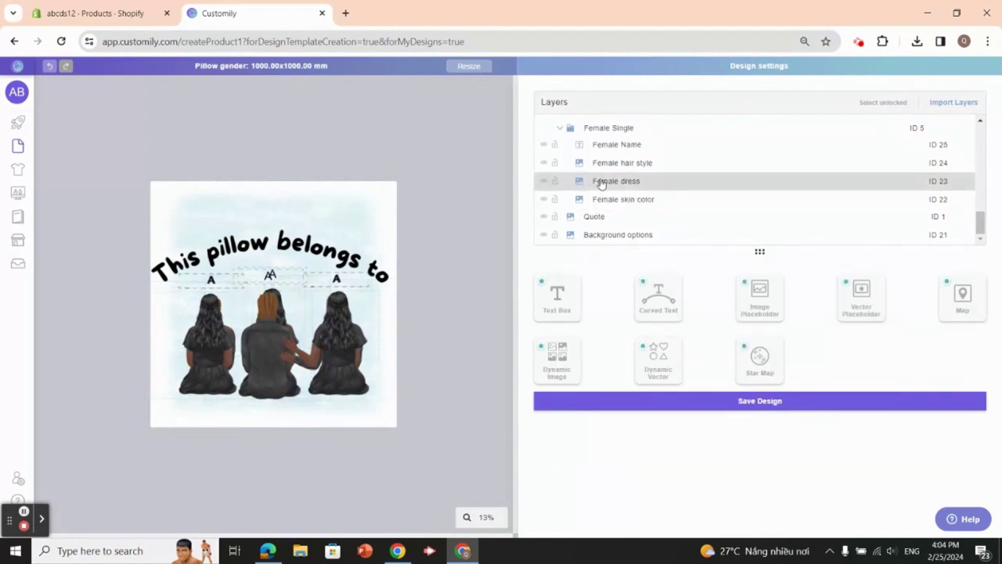
pyautogui.click(740, 407)
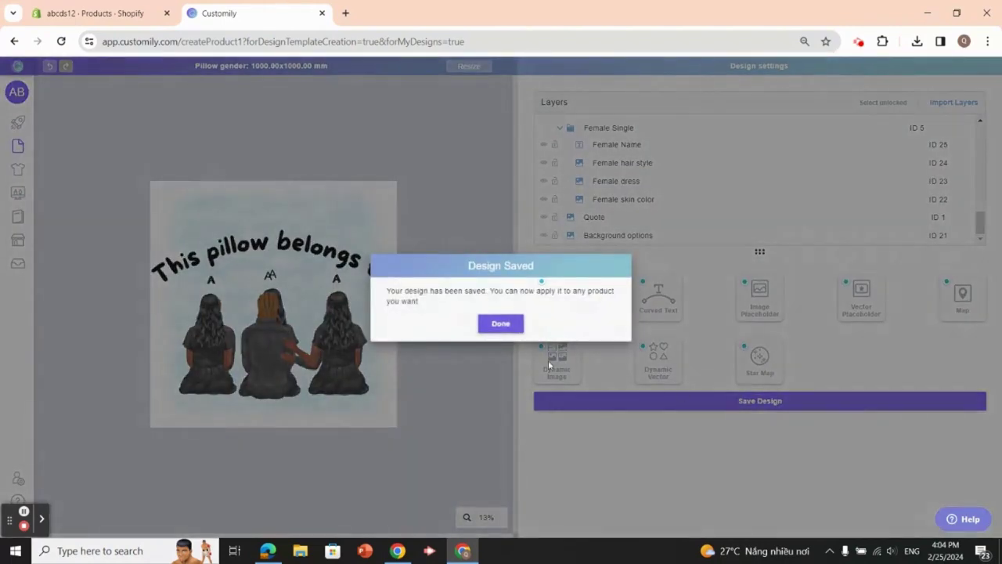
pyautogui.click(501, 324)
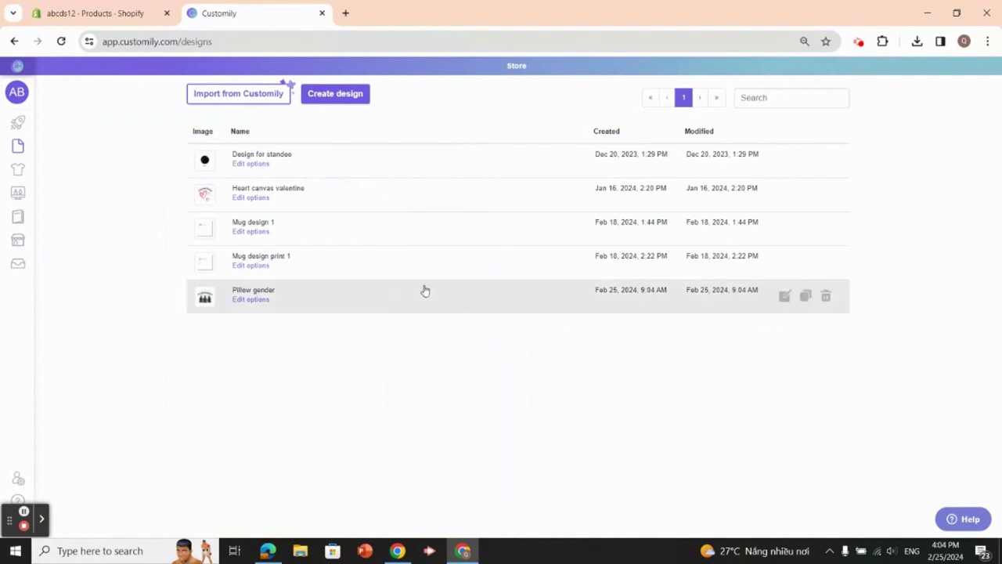
# Open the options of the Pillow gender design and look through its first page of options
pyautogui.moveTo(2, 145)
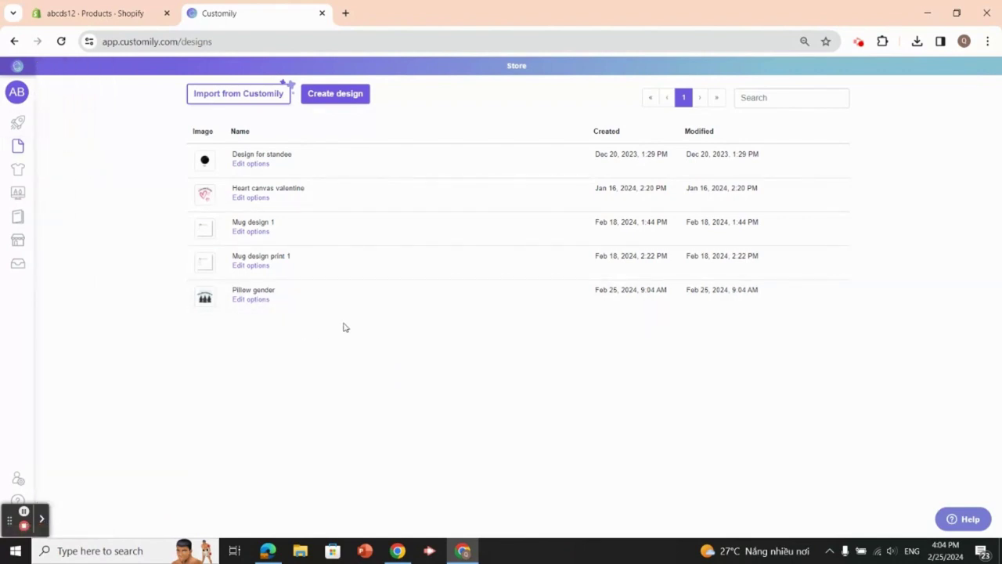
pyautogui.click(243, 301)
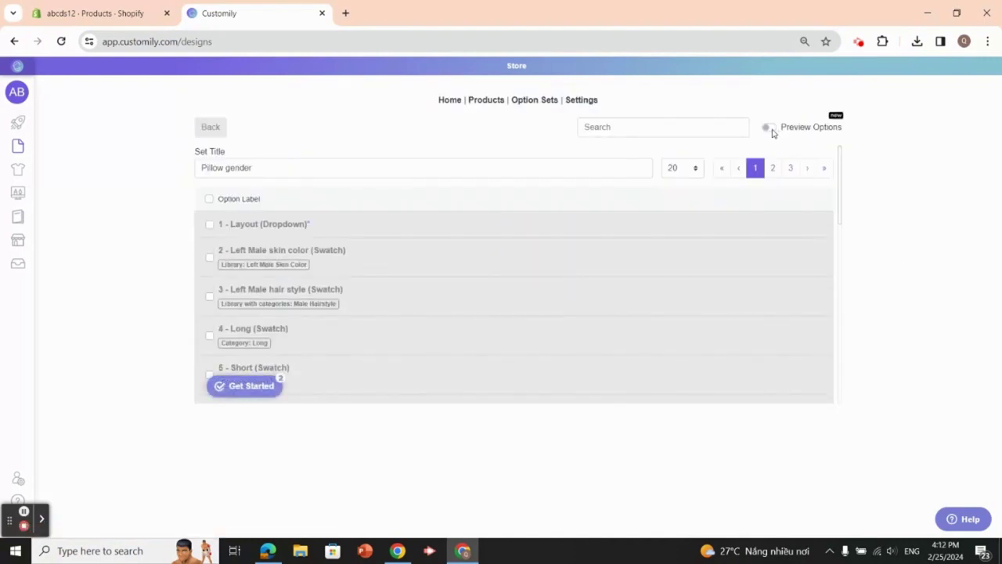
pyautogui.scroll(-10, 306, 374)
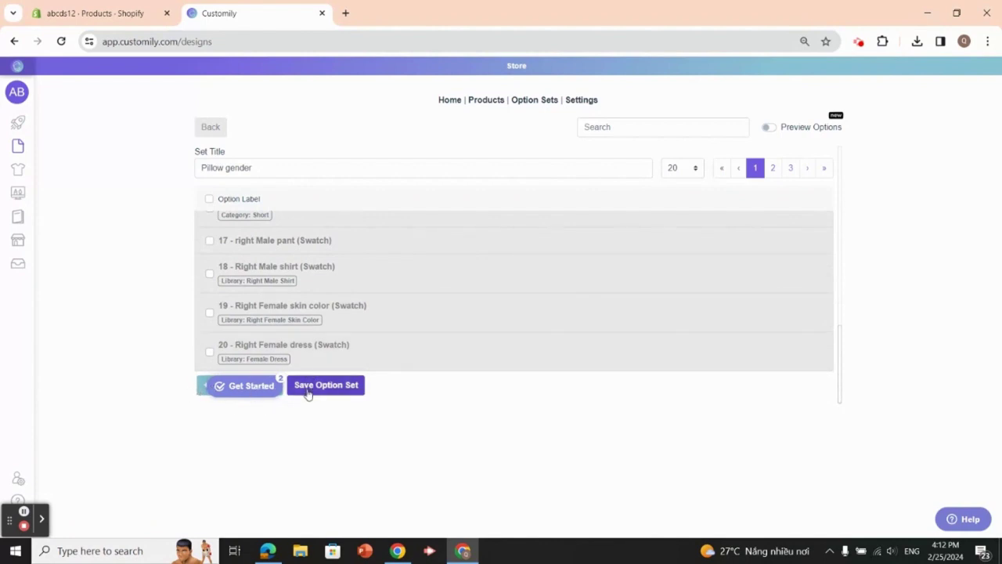
pyautogui.scroll(6, 463, 276)
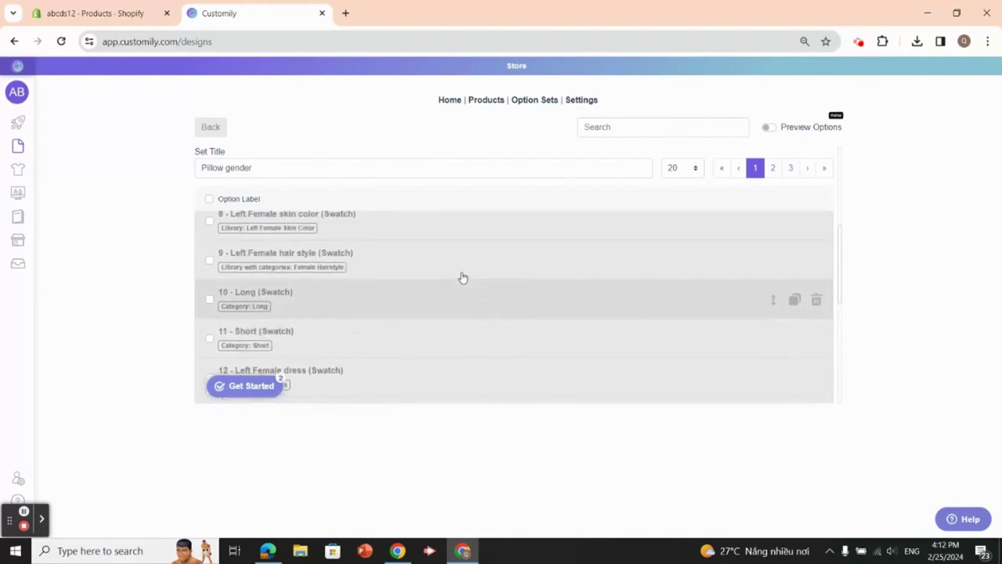
pyautogui.scroll(3, 462, 279)
pyautogui.scroll(2, 459, 281)
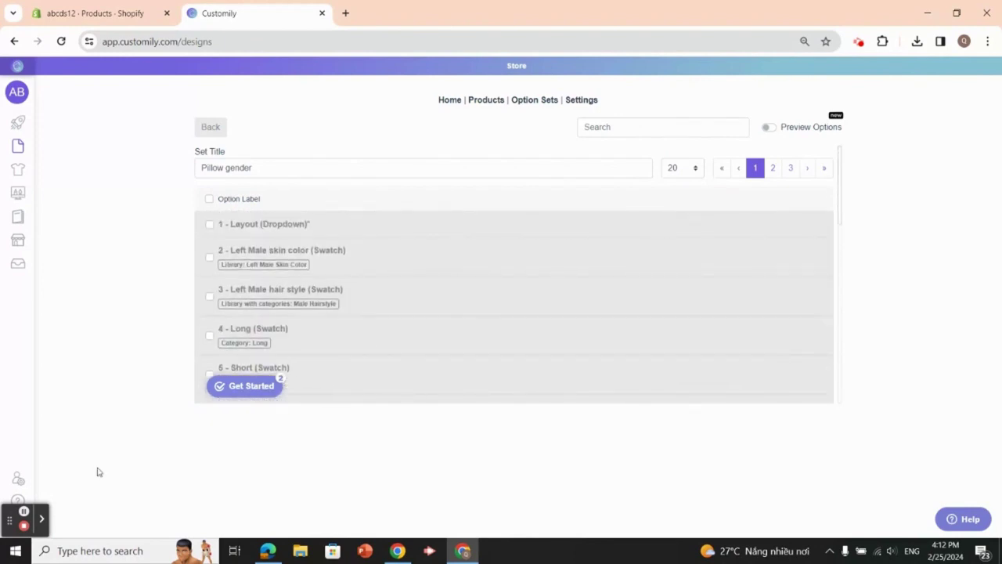
pyautogui.click(23, 513)
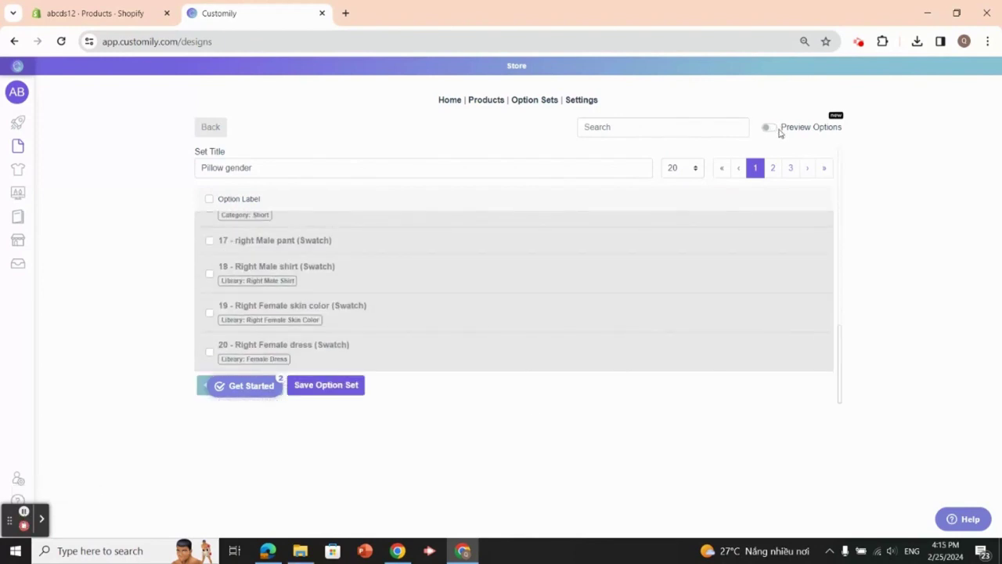
# Turn on the options preview, set its layout to Right Female and look through the fields offered for that layout
pyautogui.click(768, 129)
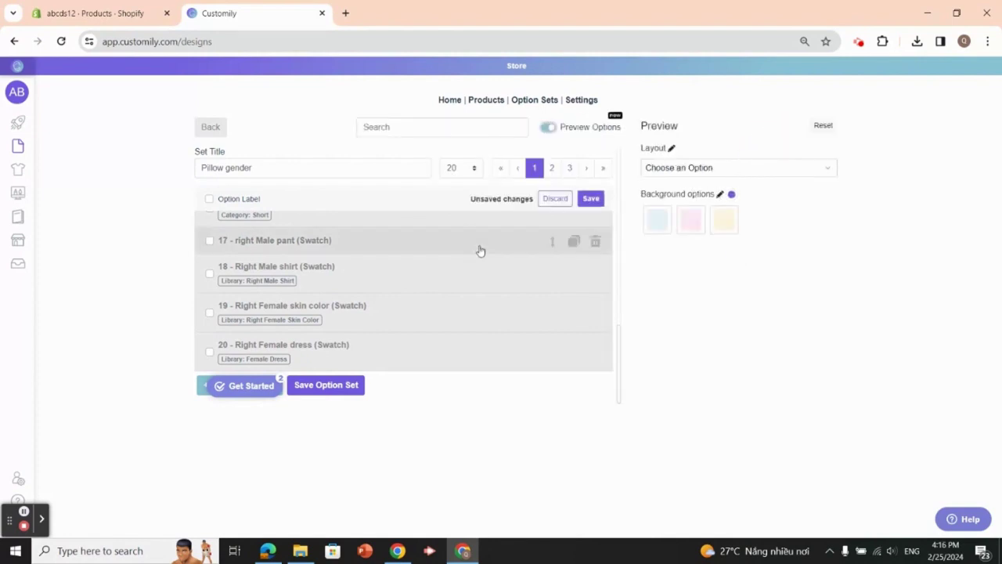
pyautogui.scroll(6, 363, 314)
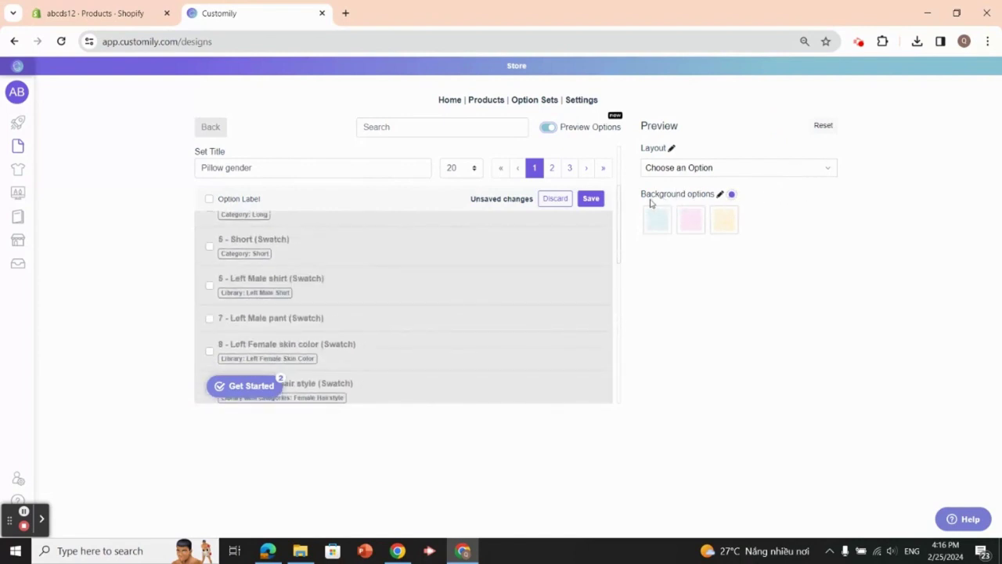
pyautogui.click(832, 167)
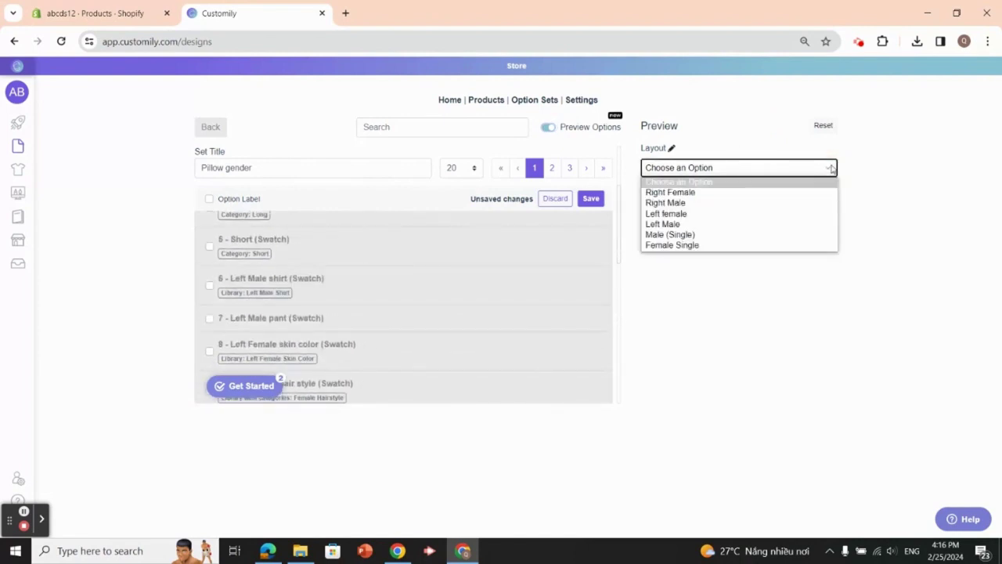
pyautogui.click(709, 195)
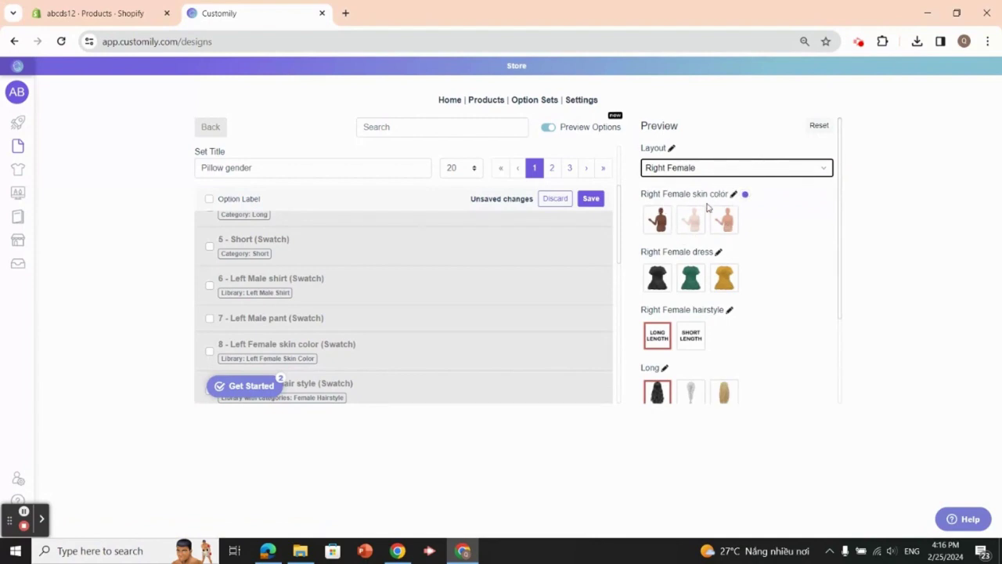
pyautogui.scroll(-1, 712, 270)
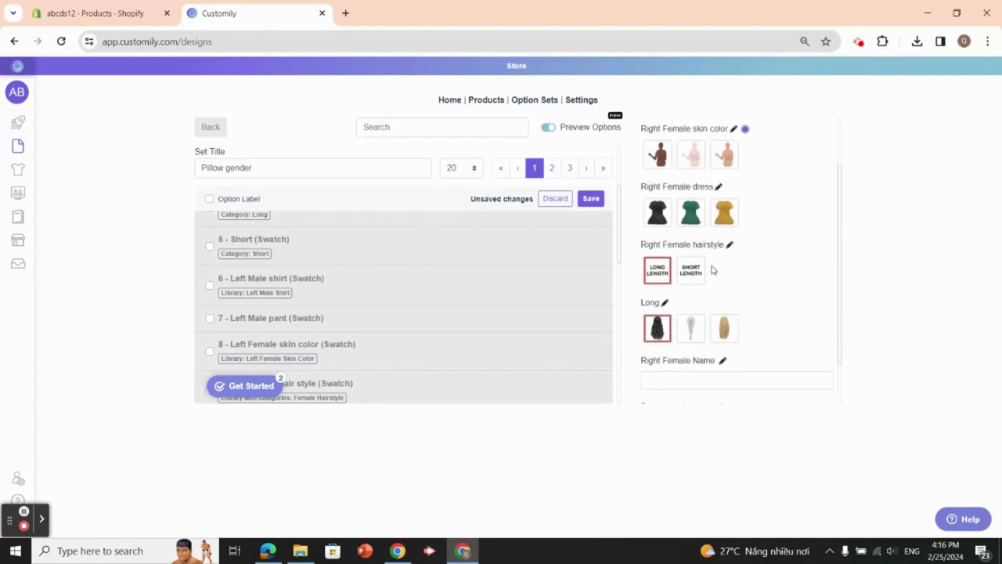
pyautogui.scroll(-1, 724, 258)
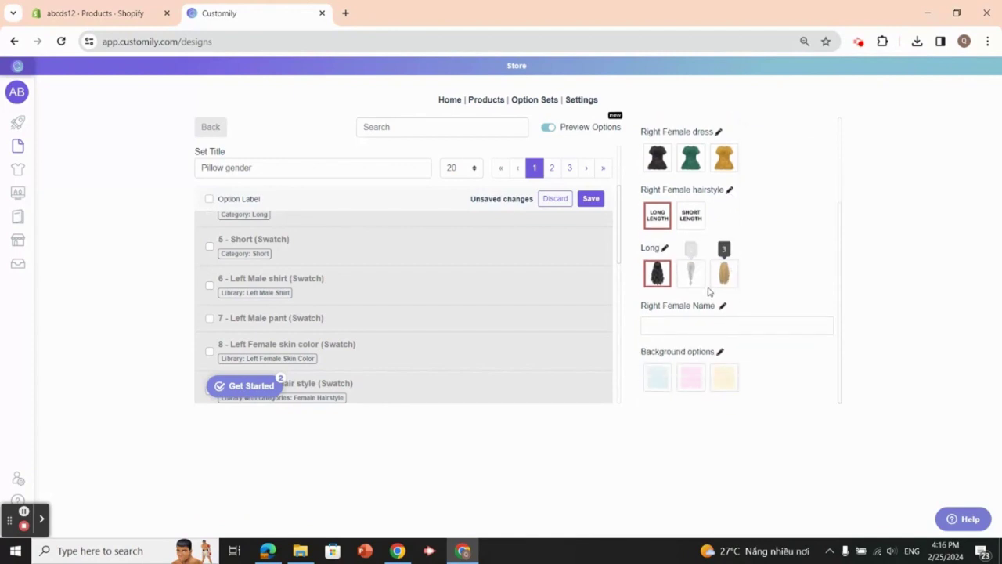
pyautogui.scroll(2, 750, 354)
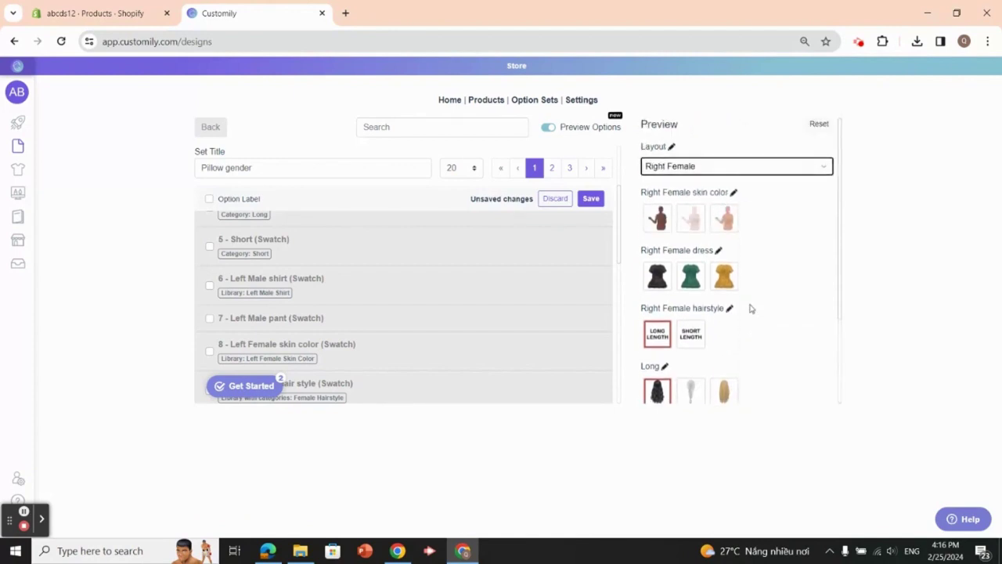
pyautogui.click(829, 167)
pyautogui.click(798, 168)
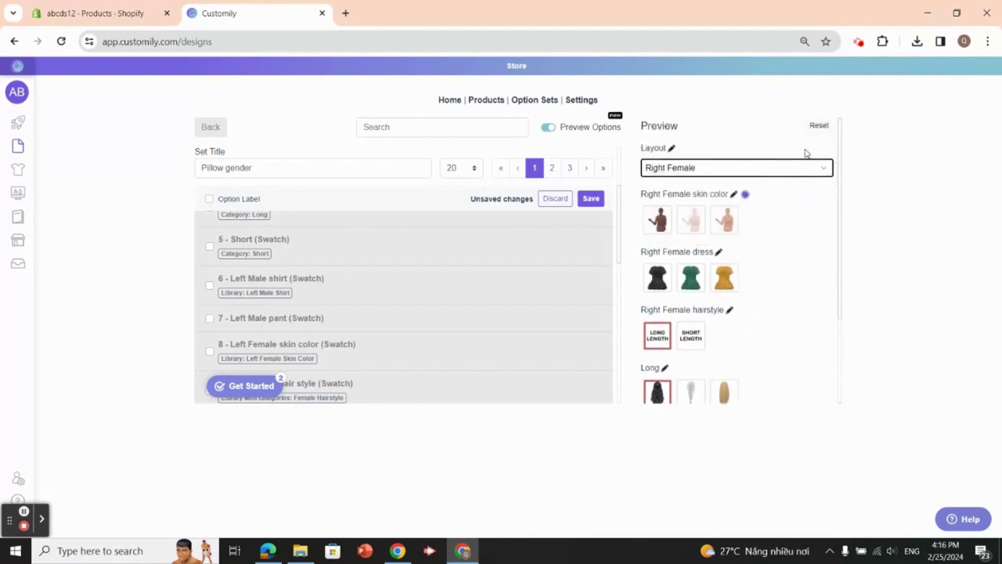
pyautogui.scroll(-2, 784, 305)
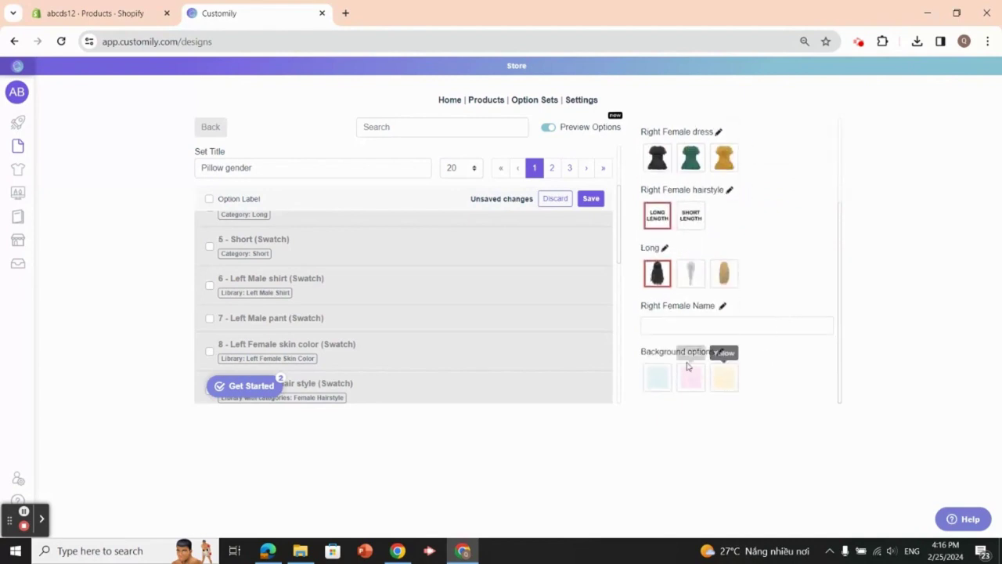
# Examine the order of the layout, male and female options on the first page of the option set
pyautogui.scroll(-2, 418, 282)
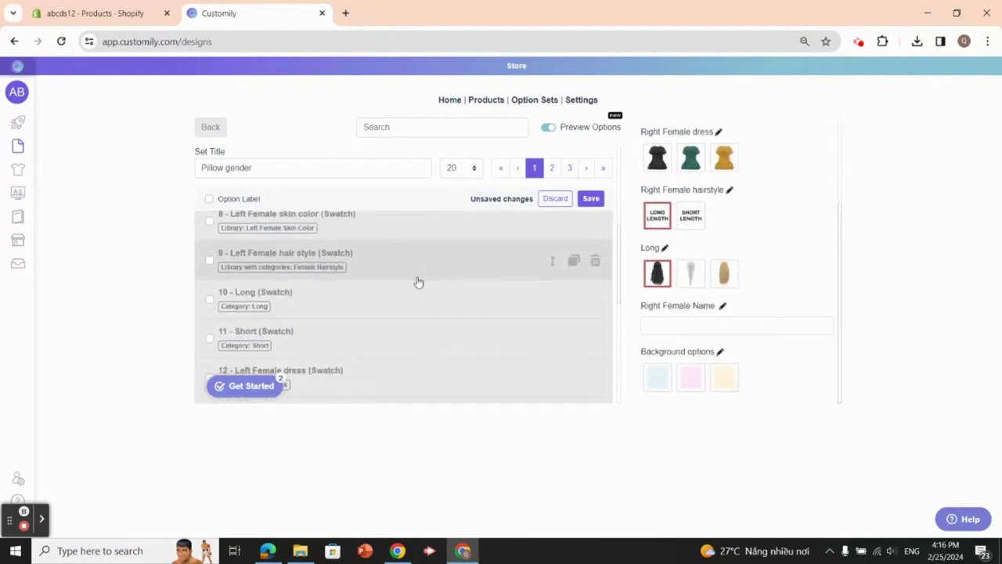
pyautogui.scroll(5, 416, 280)
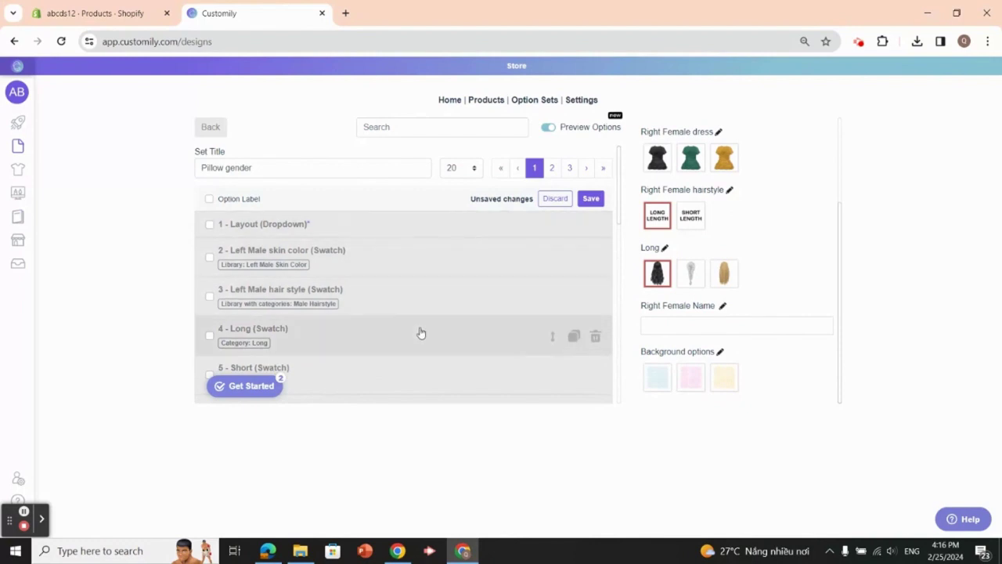
pyautogui.scroll(-8, 389, 215)
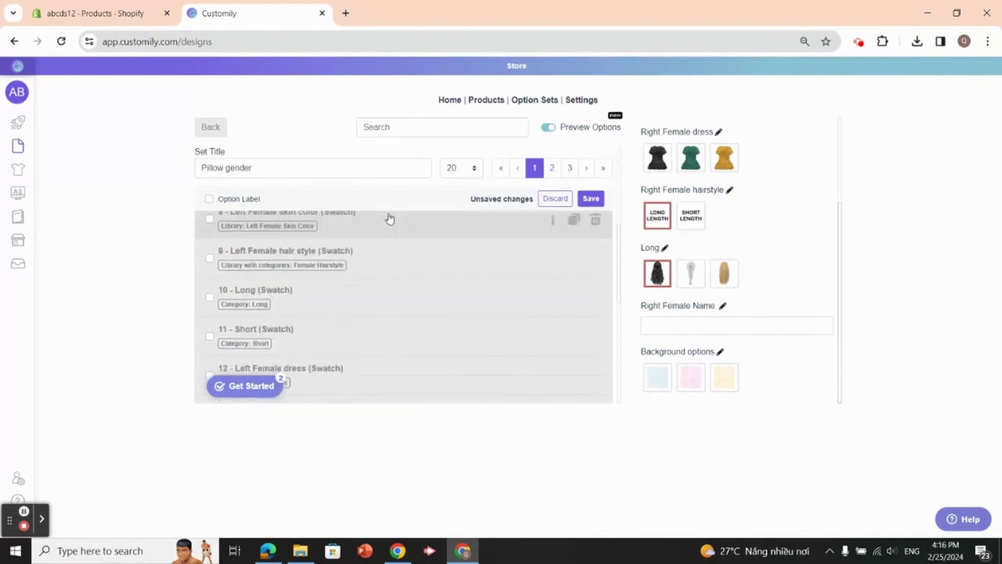
pyautogui.scroll(3, 392, 283)
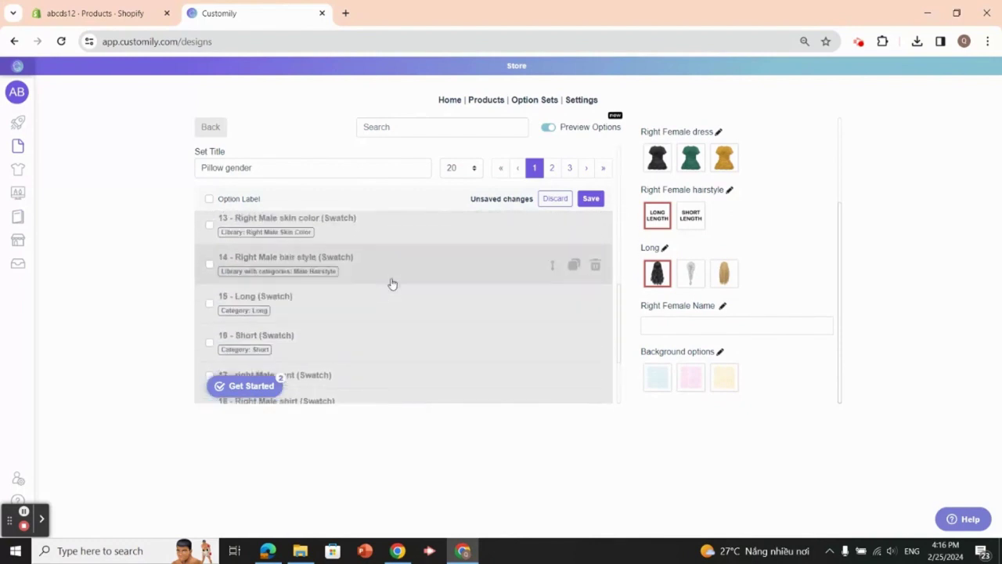
pyautogui.scroll(3, 392, 288)
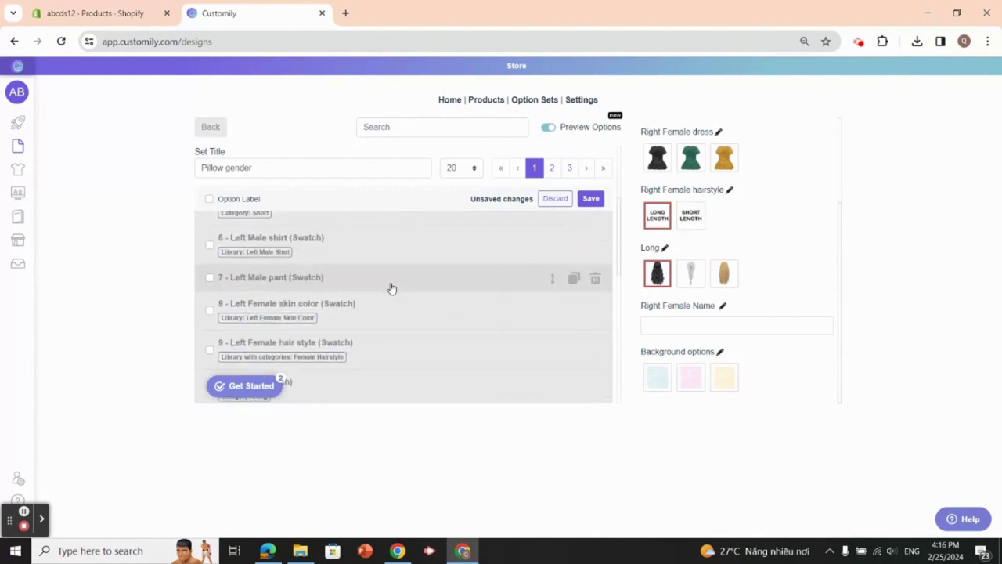
pyautogui.scroll(2, 392, 288)
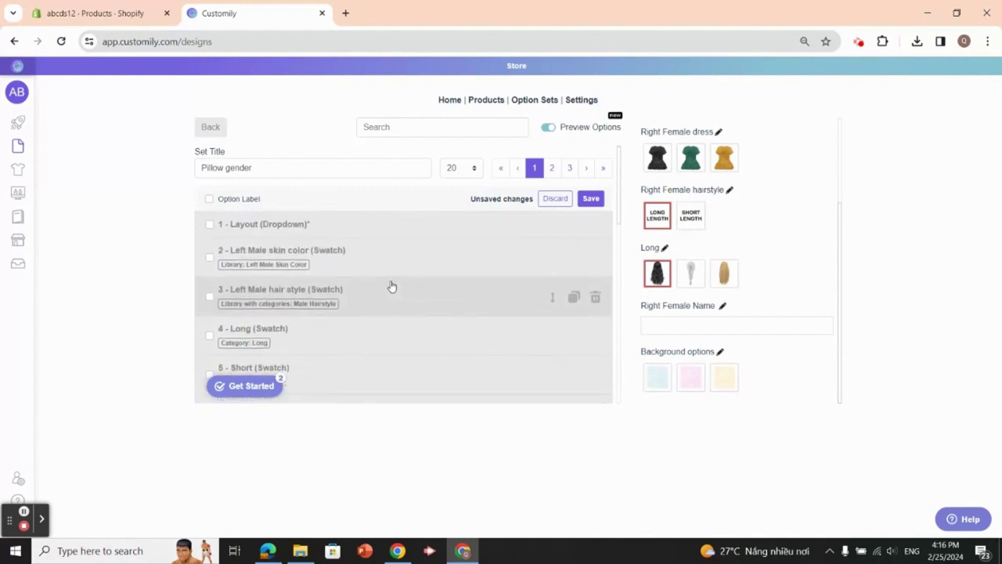
pyautogui.scroll(-5, 392, 286)
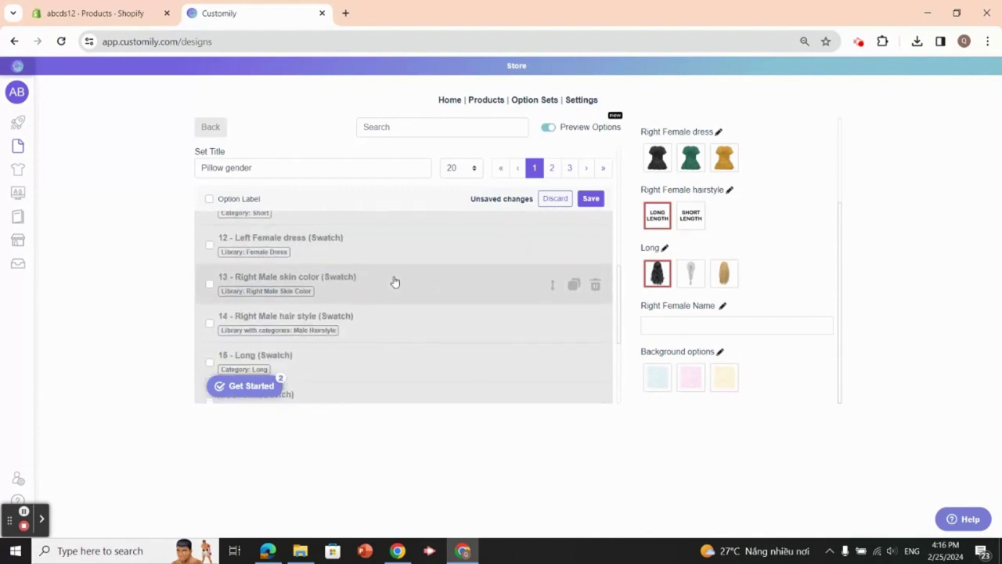
pyautogui.scroll(-3, 395, 282)
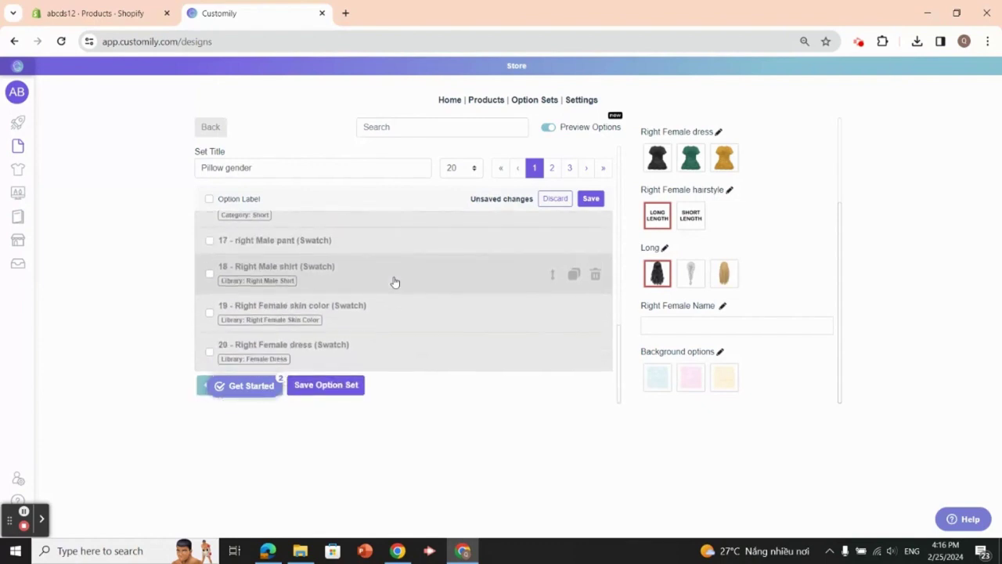
pyautogui.scroll(3, 395, 282)
pyautogui.scroll(6, 395, 282)
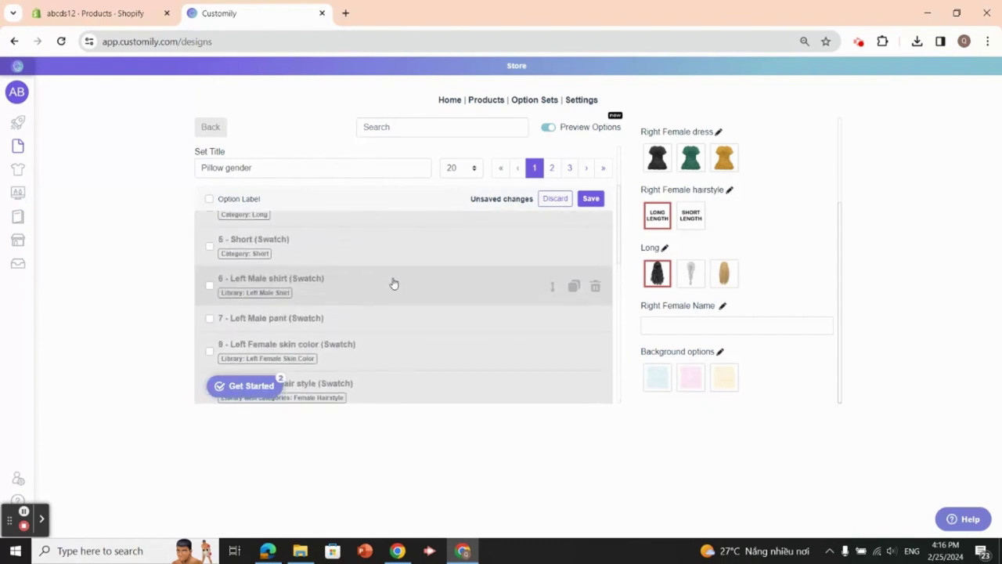
pyautogui.scroll(1, 393, 283)
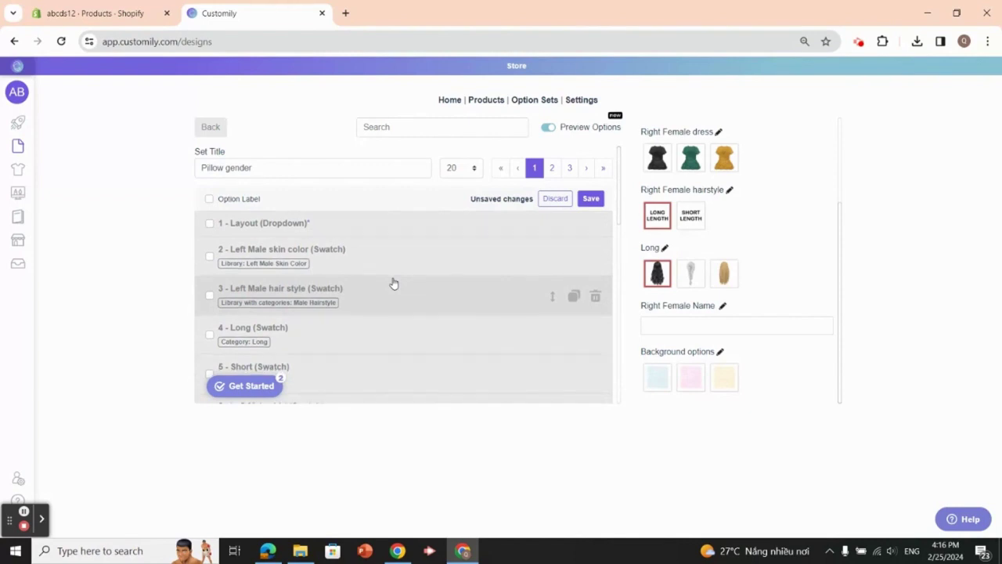
# Move the Background options swatch to position 1 in the Pillow gender option set and save the set
pyautogui.scroll(-3, 394, 283)
pyautogui.scroll(-1, 421, 291)
pyautogui.scroll(-2, 421, 291)
pyautogui.click(721, 354)
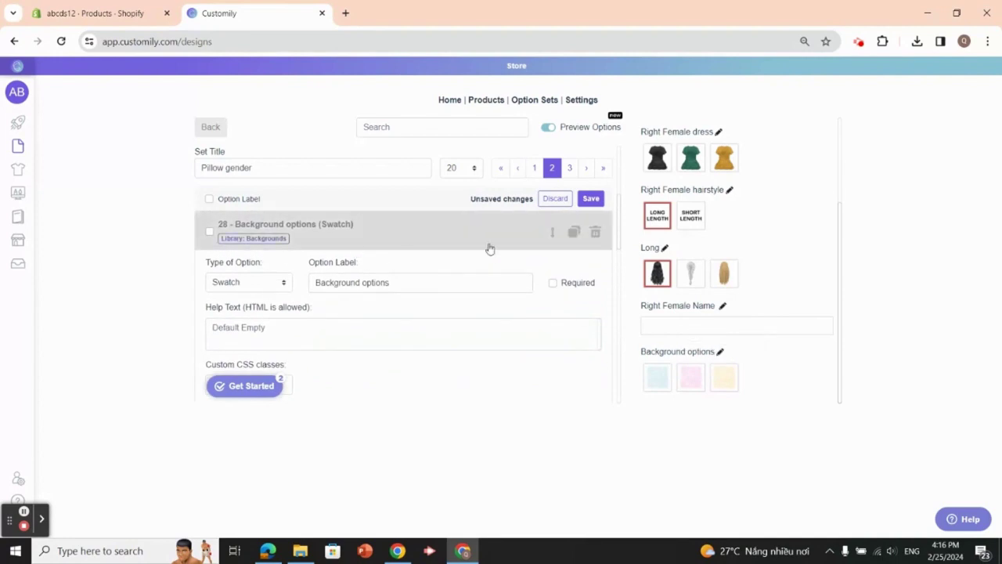
pyautogui.click(552, 232)
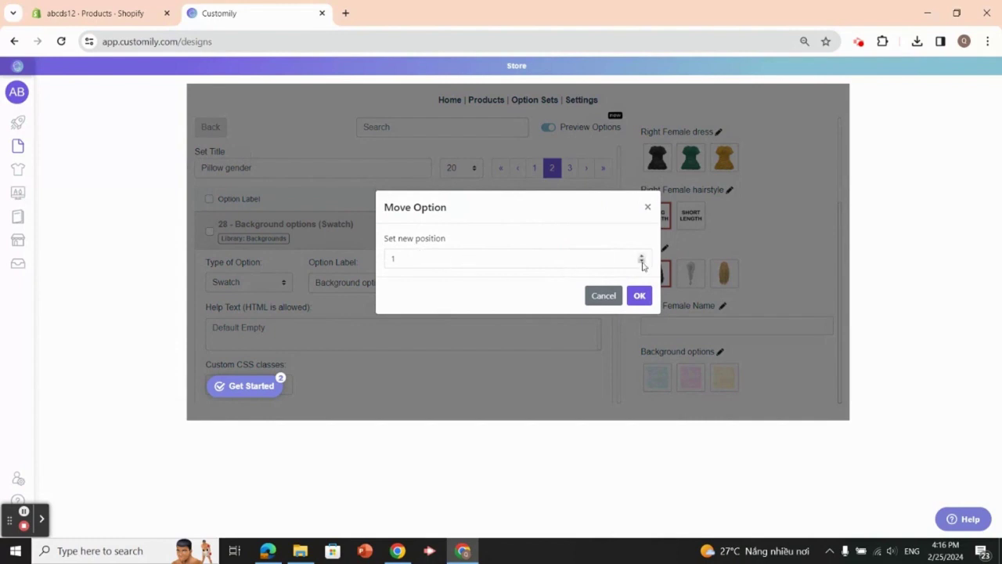
pyautogui.write('1')
pyautogui.click(639, 295)
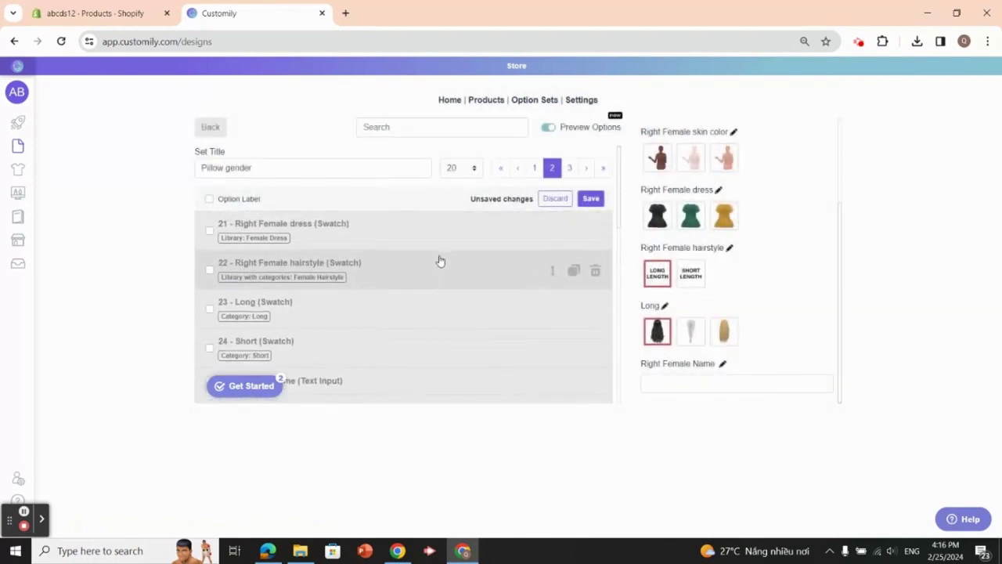
pyautogui.click(591, 201)
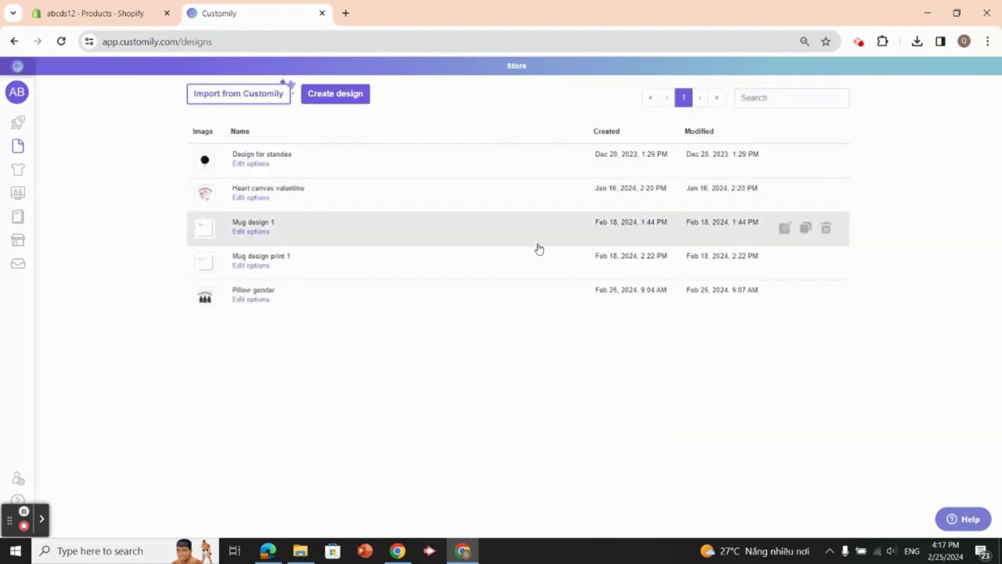
# Reopen the Pillow gender options, turn on the options preview and check the choices offered for Layout
pyautogui.click(250, 301)
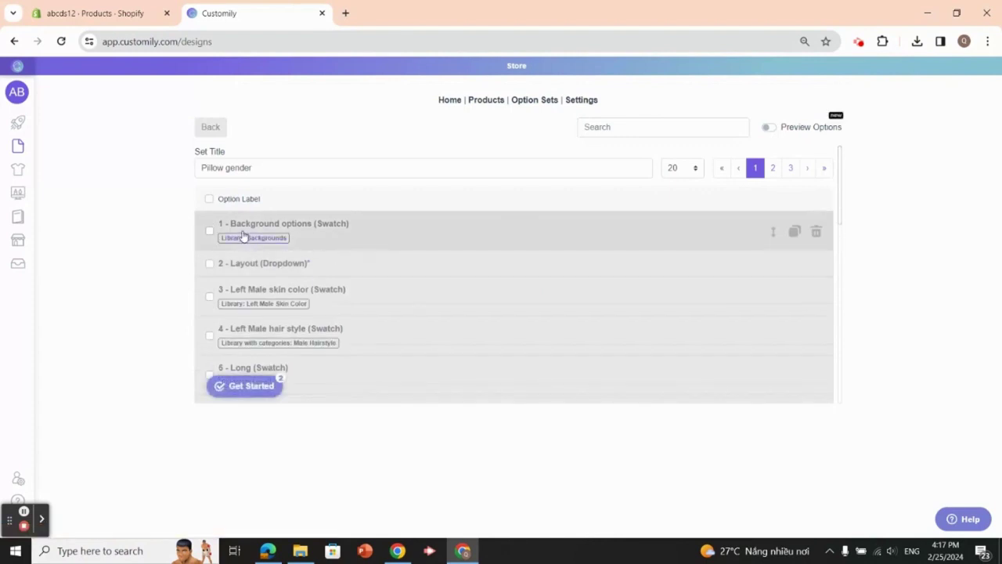
pyautogui.click(773, 129)
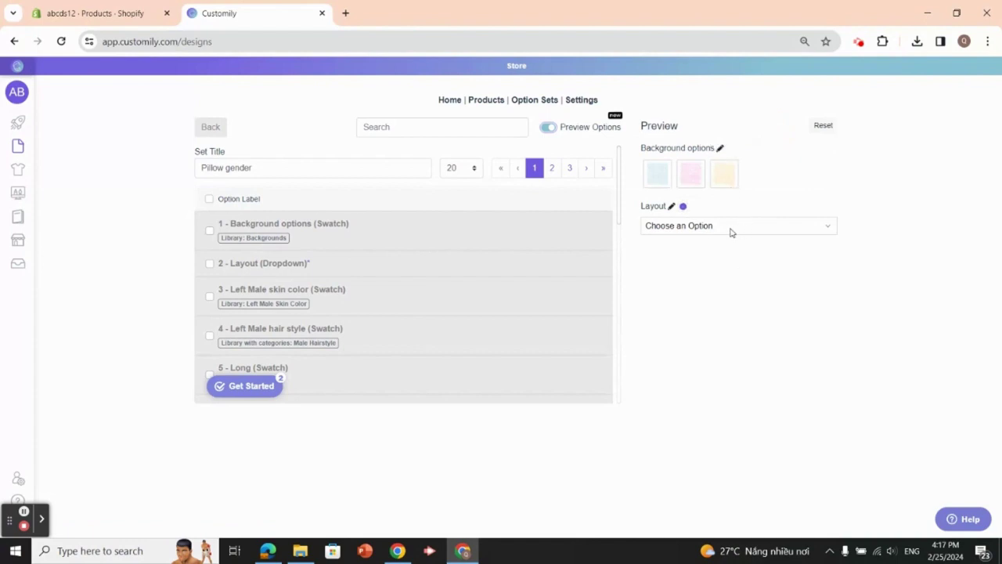
pyautogui.click(829, 227)
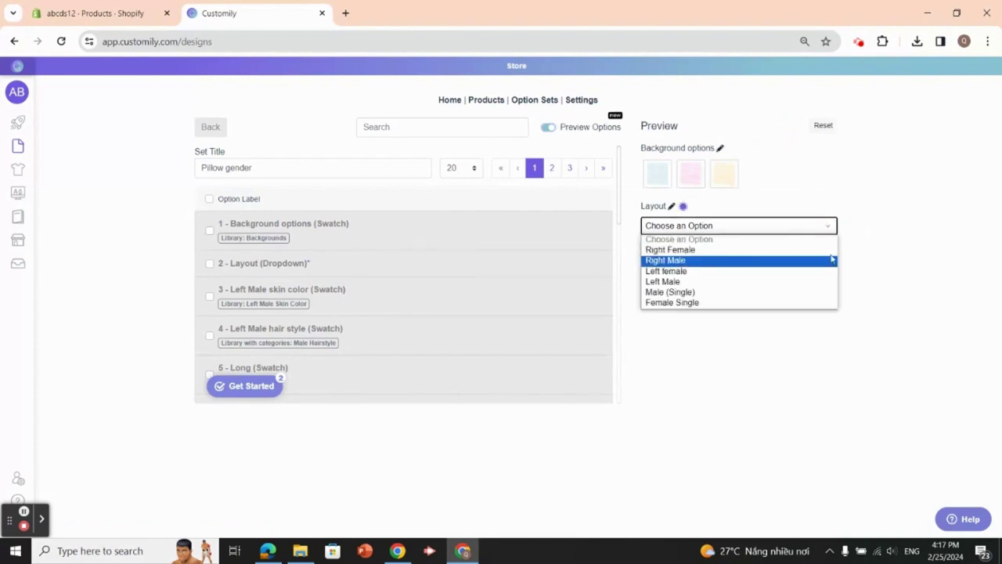
pyautogui.click(829, 228)
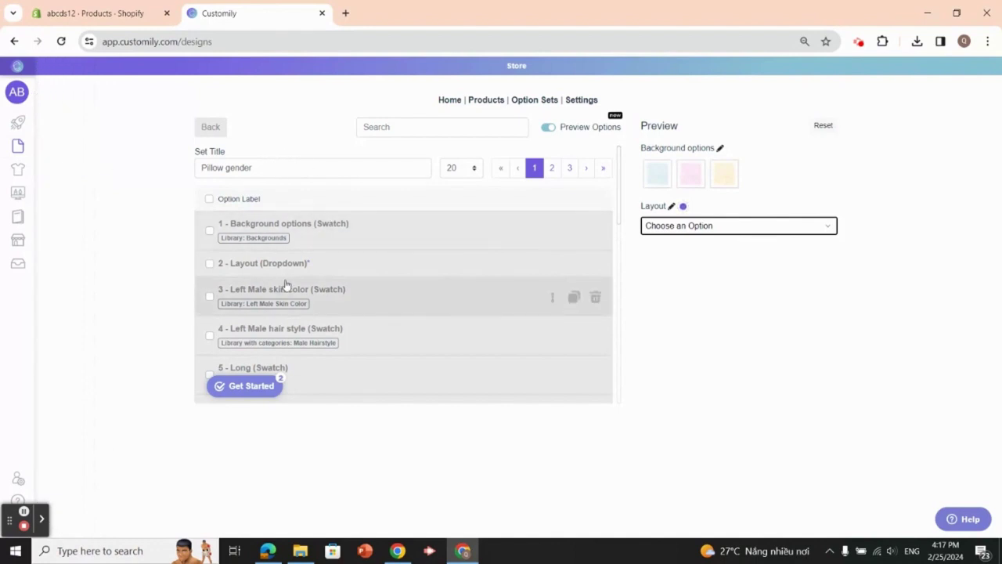
# Start creating a new store product with CustomCat as the fulfillment provider
pyautogui.click(33, 125)
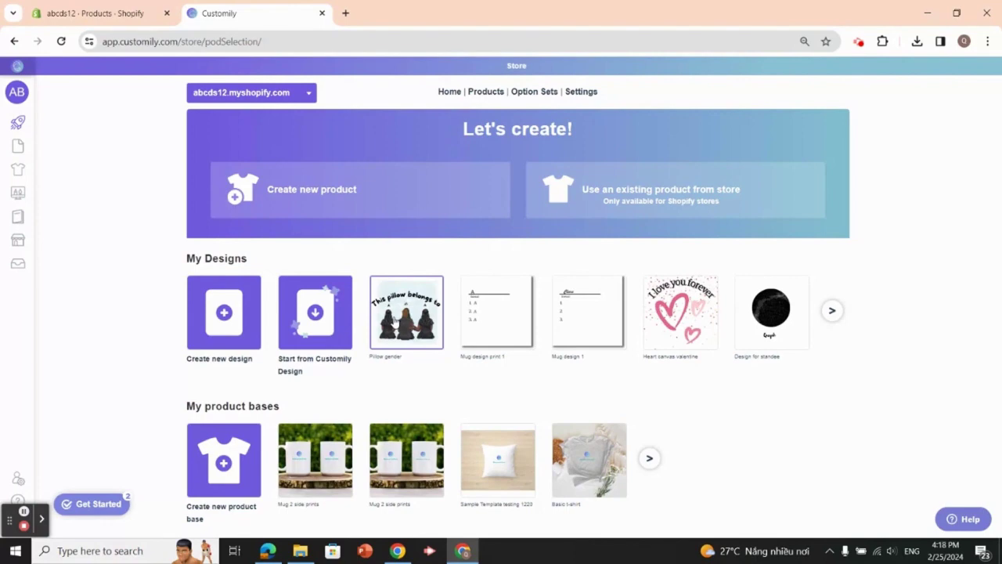
pyautogui.click(296, 199)
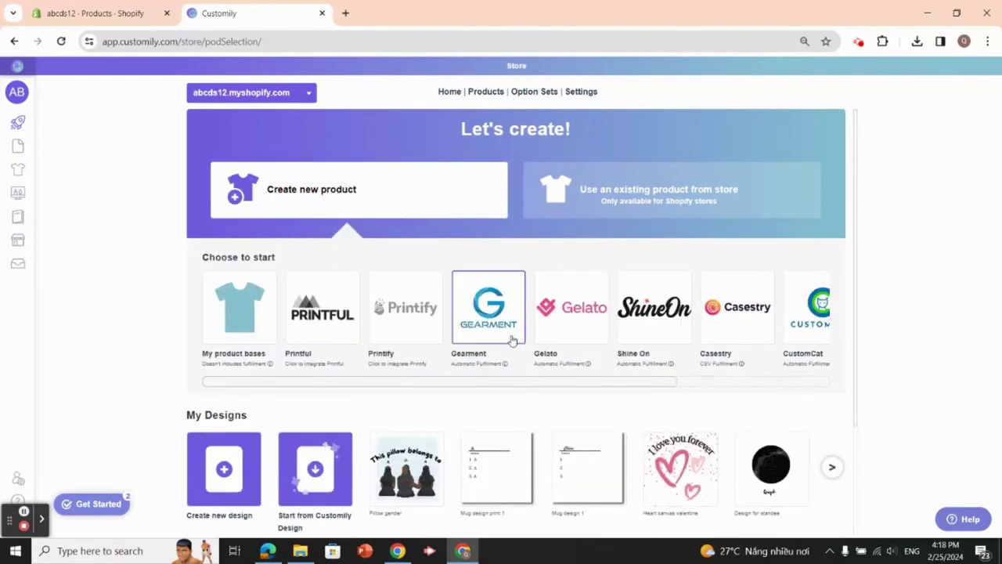
pyautogui.moveTo(634, 383); pyautogui.dragTo(734, 383)
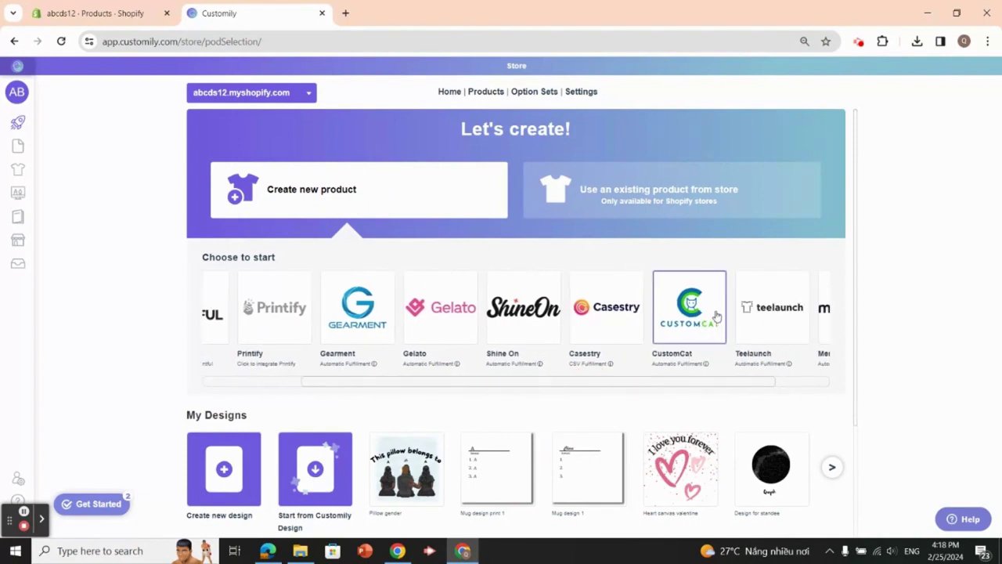
pyautogui.click(715, 315)
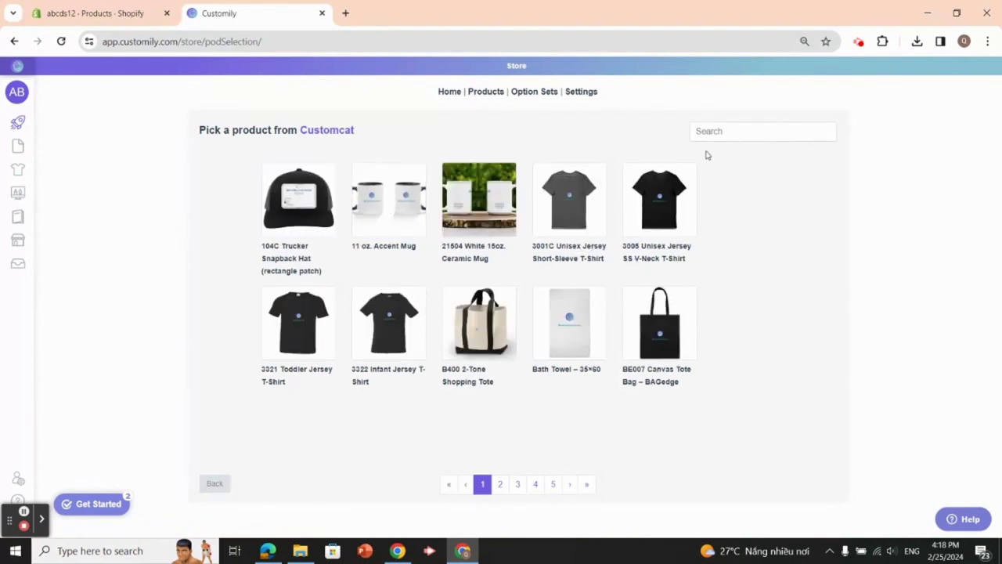
# Search the Customcat products for pillows and choose the ZP16 Medium Square Pillow in White with the Front print area
pyautogui.click(724, 134)
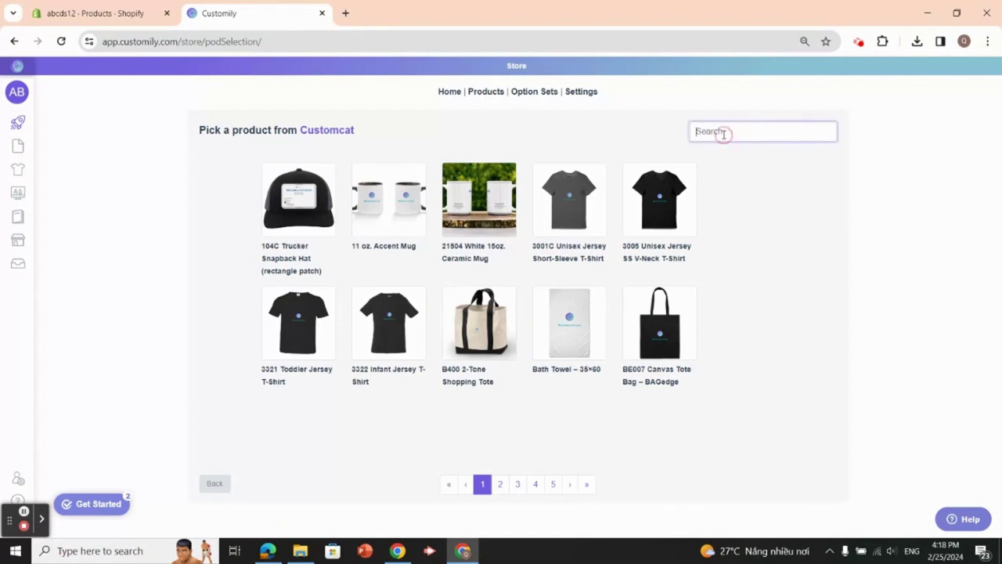
pyautogui.write('pil')
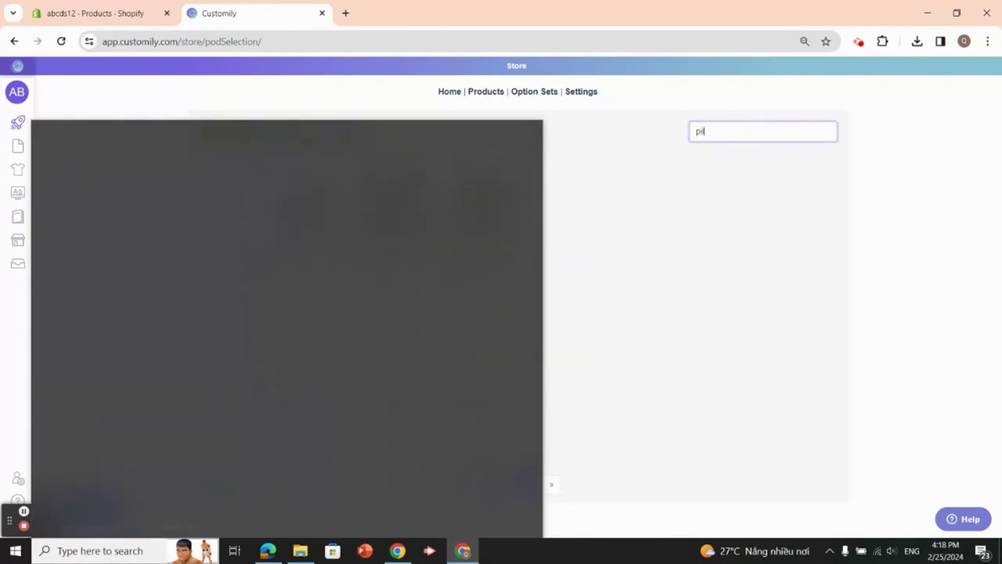
pyautogui.press('Escape')
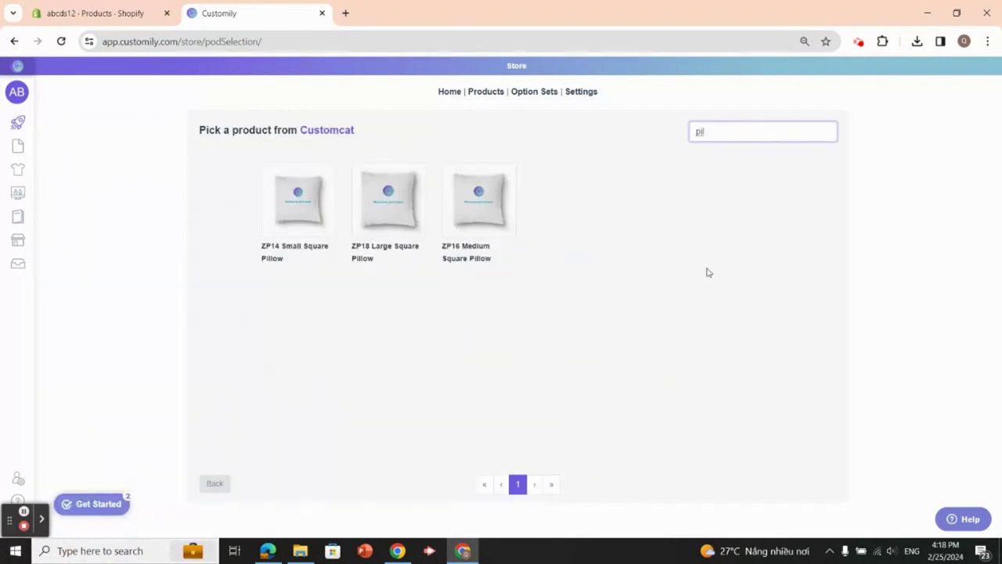
pyautogui.write('low')
pyautogui.click(491, 204)
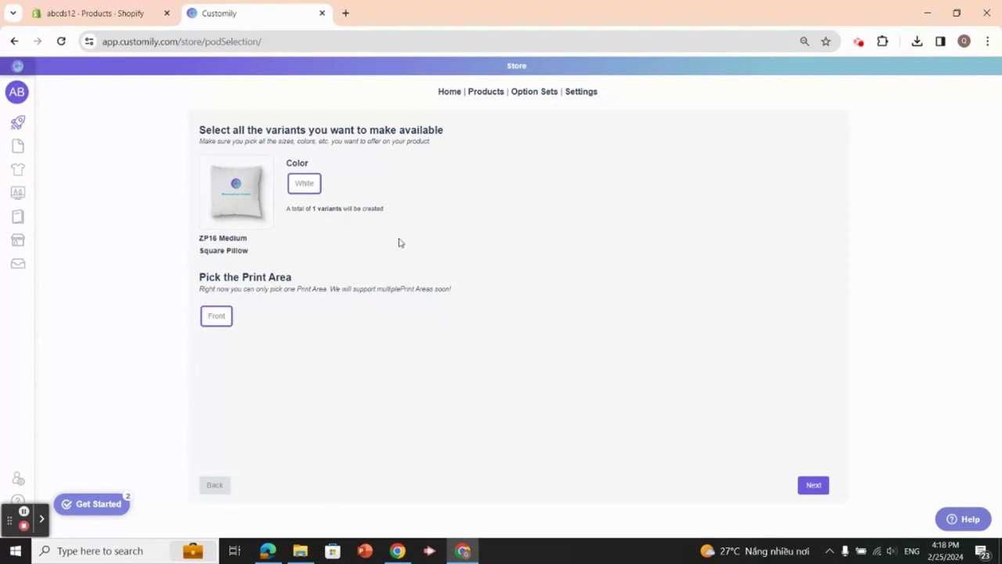
pyautogui.click(305, 192)
pyautogui.click(814, 485)
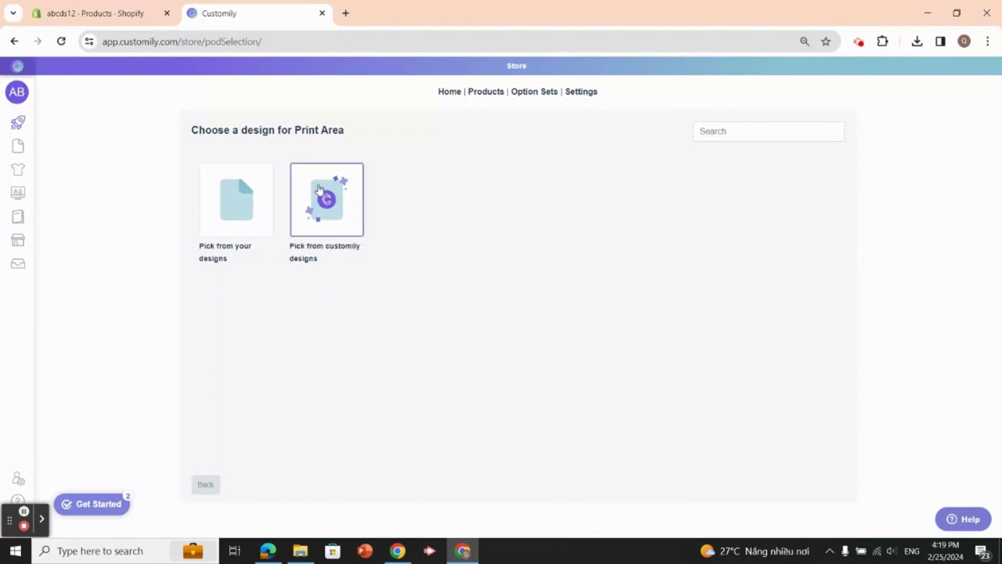
# Look through the Customily design library's categories and the City Maps designs, and return to the choice of design source
pyautogui.click(326, 218)
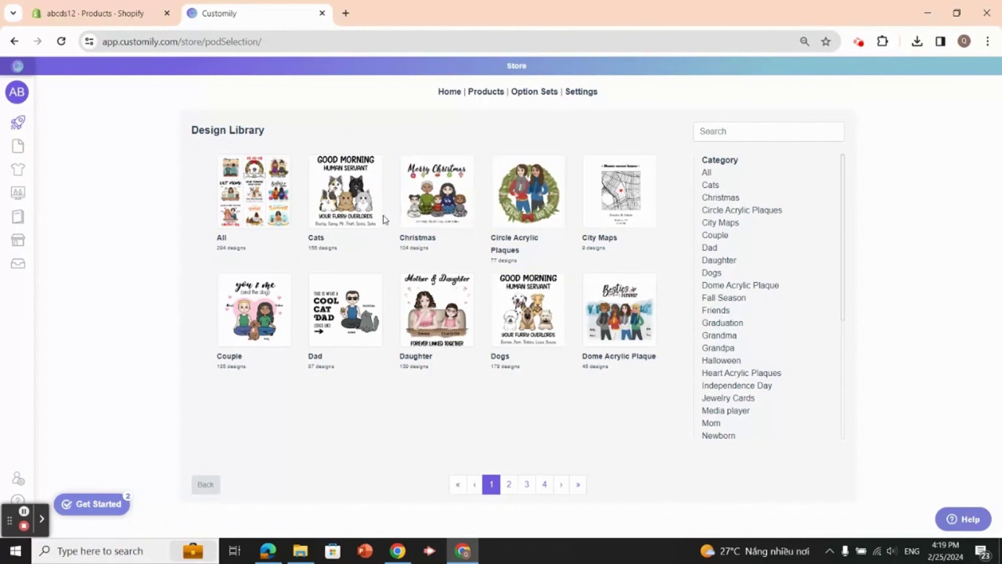
pyautogui.scroll(-1, 775, 234)
pyautogui.scroll(-3, 775, 235)
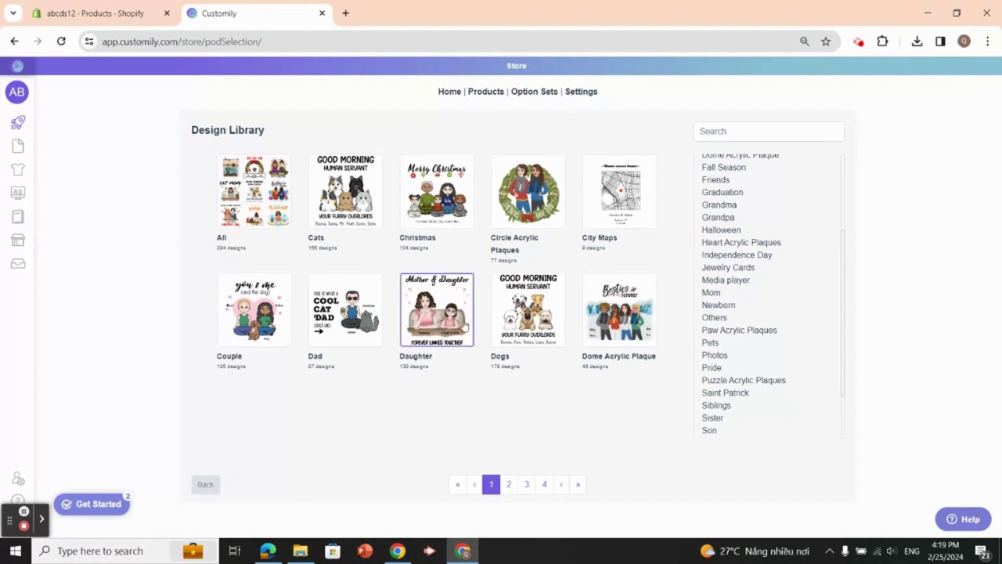
pyautogui.click(613, 221)
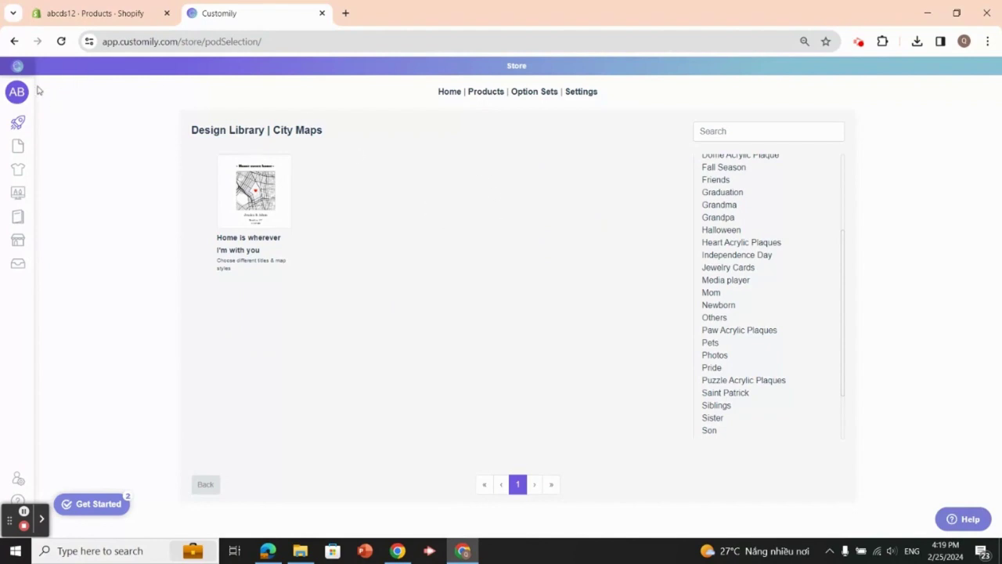
pyautogui.click(15, 44)
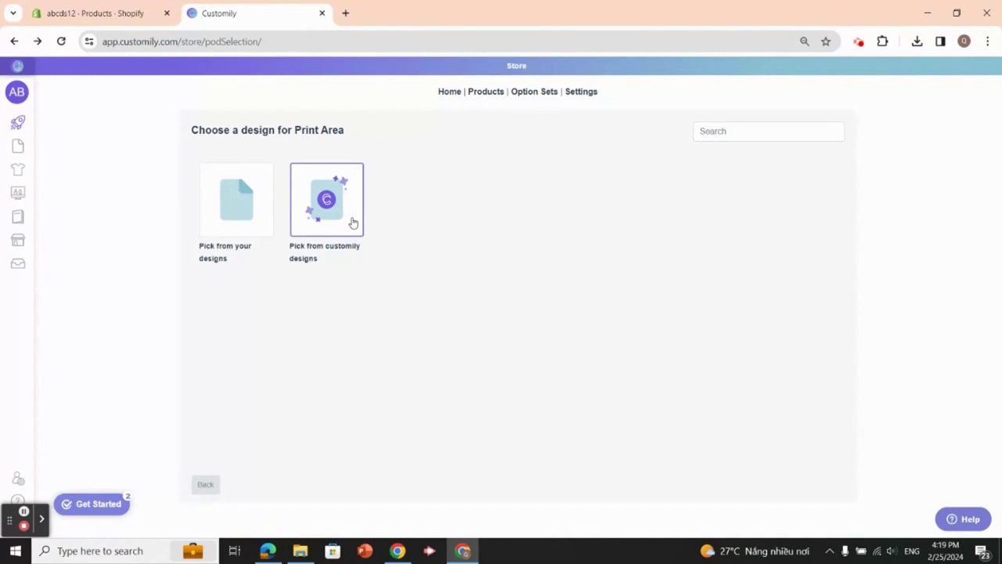
# Apply the Pillow gender design from your own designs to the print area and check the product's color choices
pyautogui.click(239, 216)
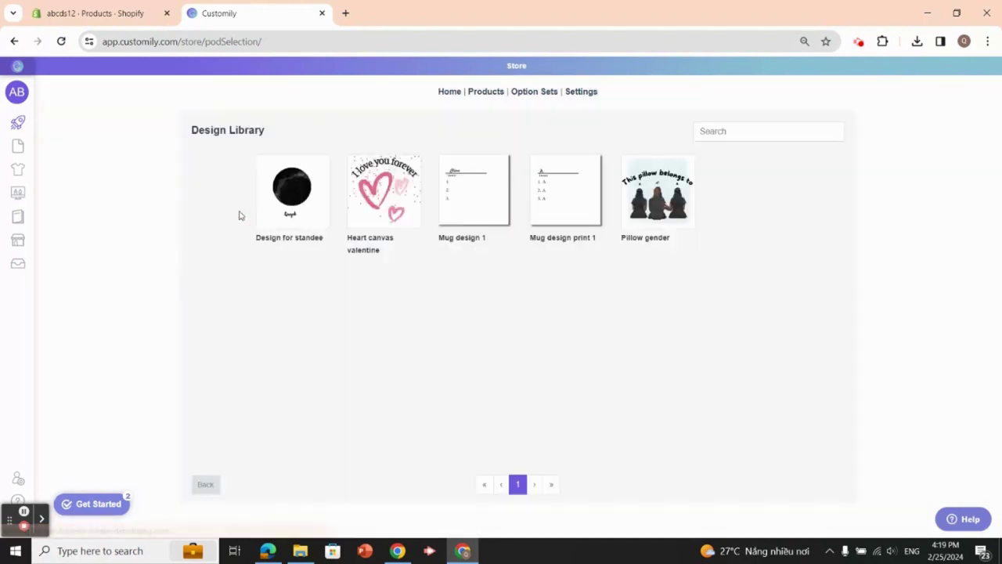
pyautogui.click(670, 223)
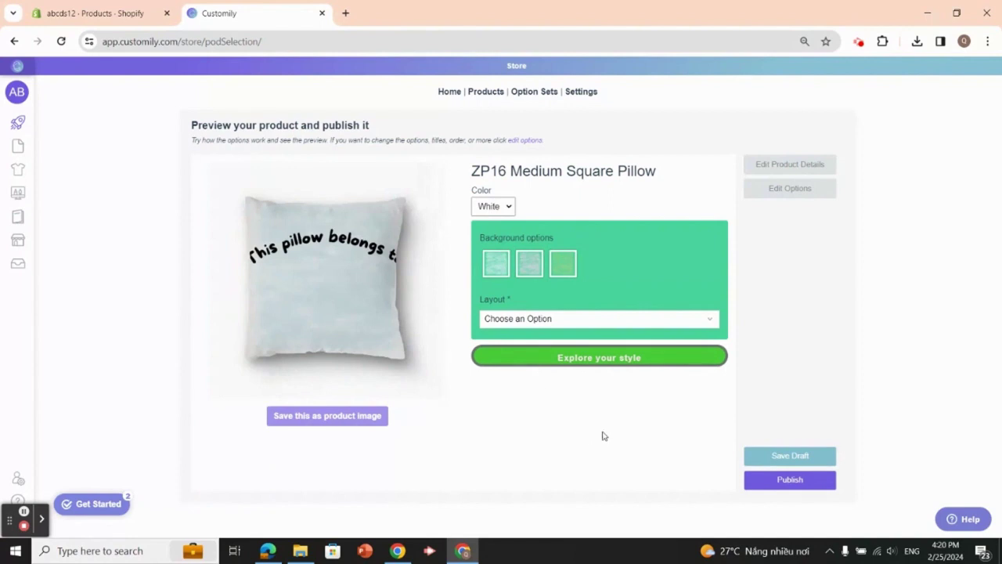
pyautogui.click(493, 206)
pyautogui.click(564, 231)
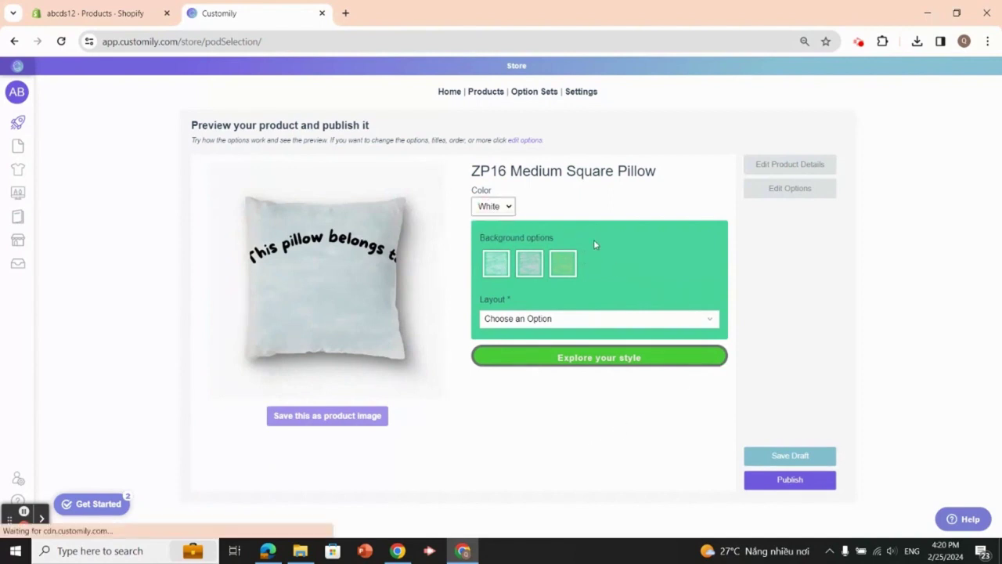
# Try the background options in the product preview and select the first, blue one
pyautogui.click(526, 271)
pyautogui.click(561, 270)
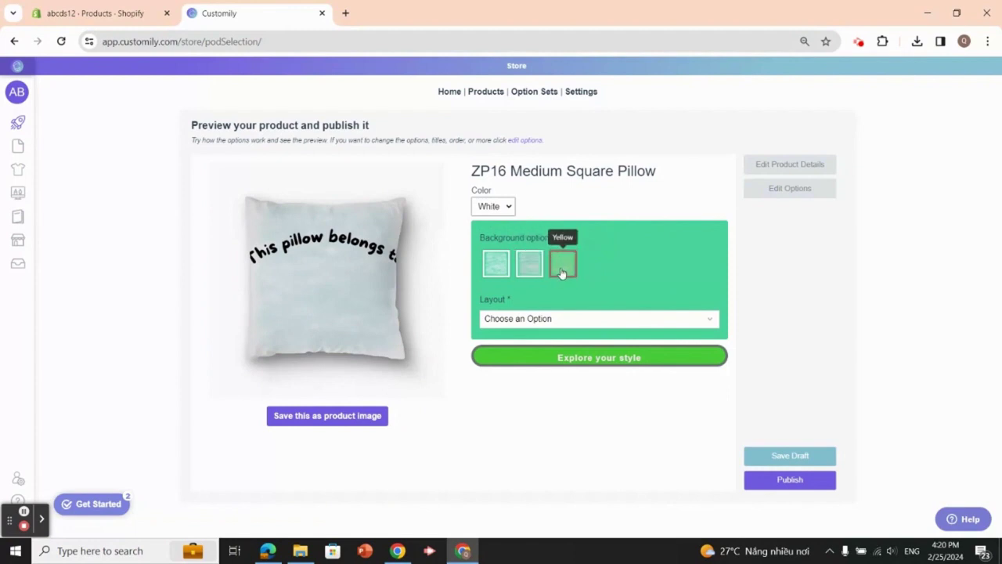
pyautogui.click(529, 268)
pyautogui.click(493, 272)
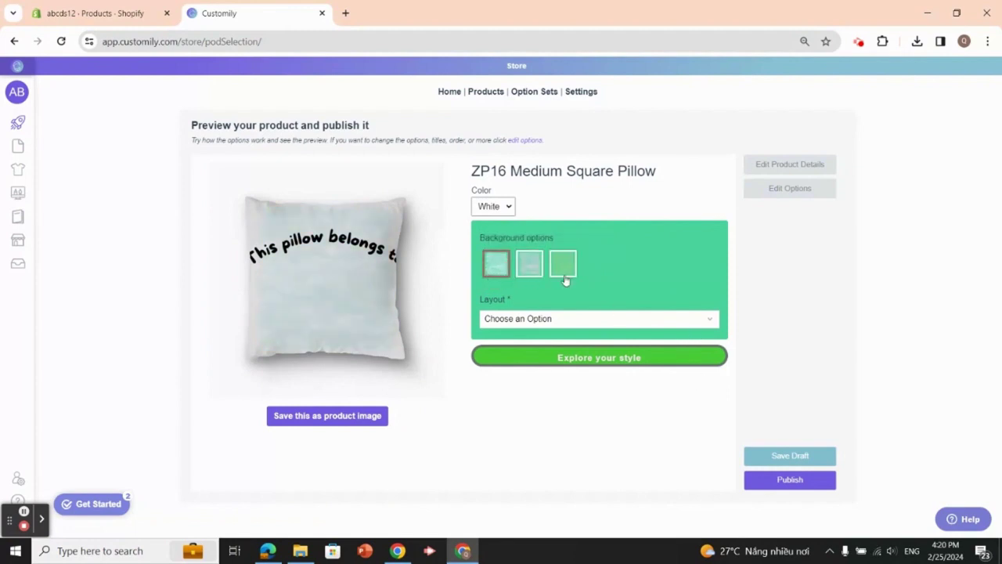
# Preview the Right Female layout with its fields and switch the layout to Female Single
pyautogui.click(710, 323)
pyautogui.click(630, 343)
pyautogui.scroll(-2, 626, 342)
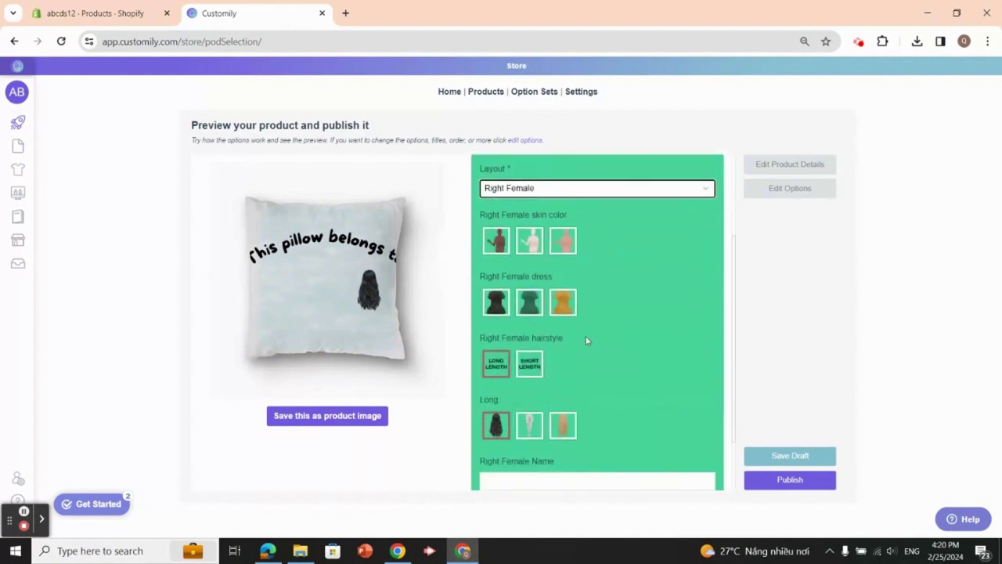
pyautogui.scroll(2, 510, 308)
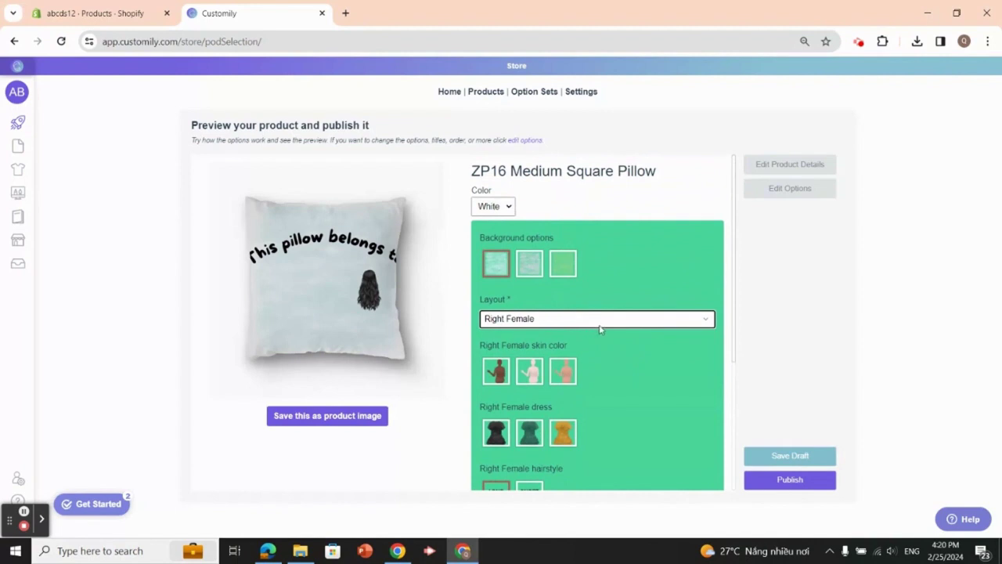
pyautogui.click(707, 320)
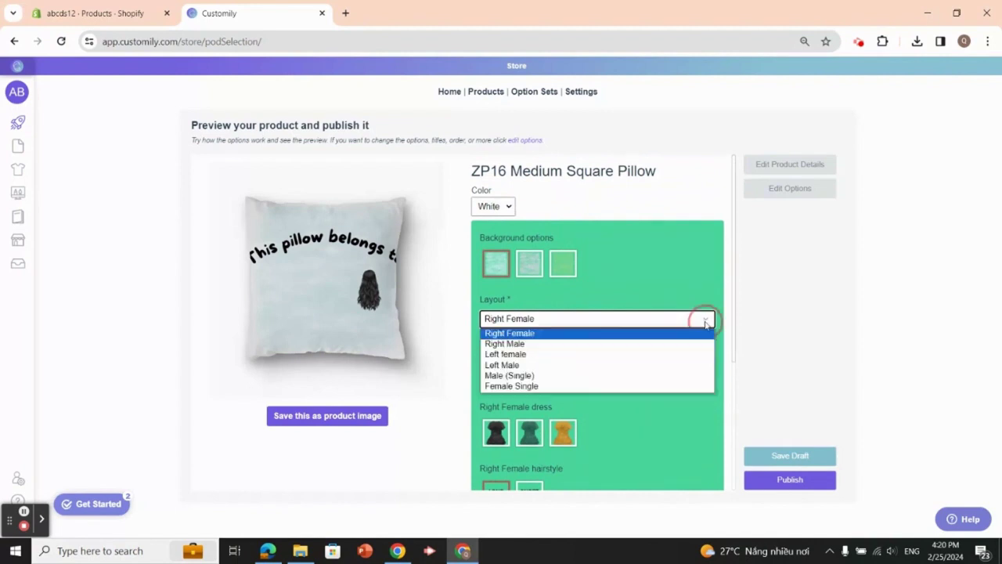
pyautogui.click(590, 386)
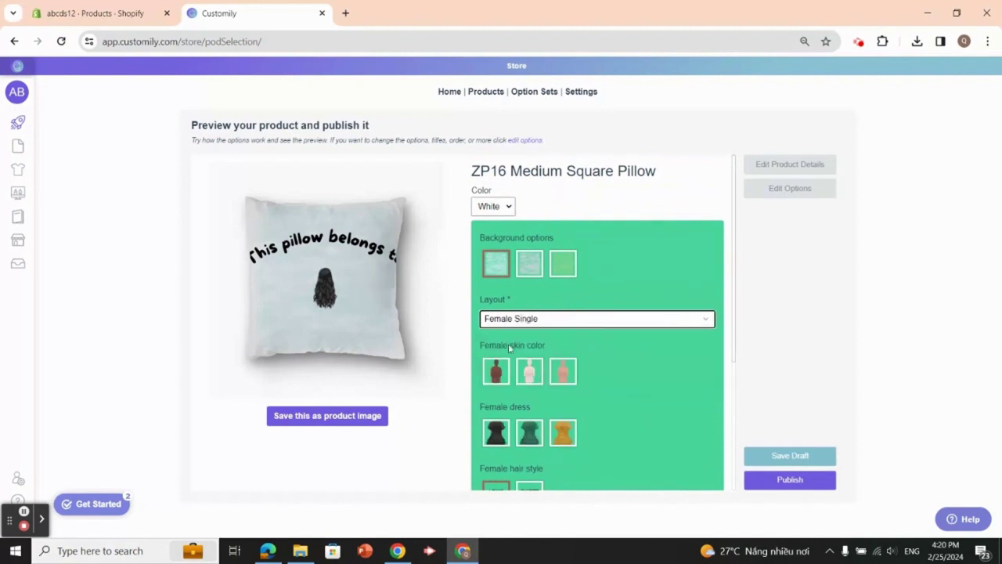
# Try the female skin colors and dresses in the preview, choosing the third skin color and the Black dress
pyautogui.scroll(-2, 514, 364)
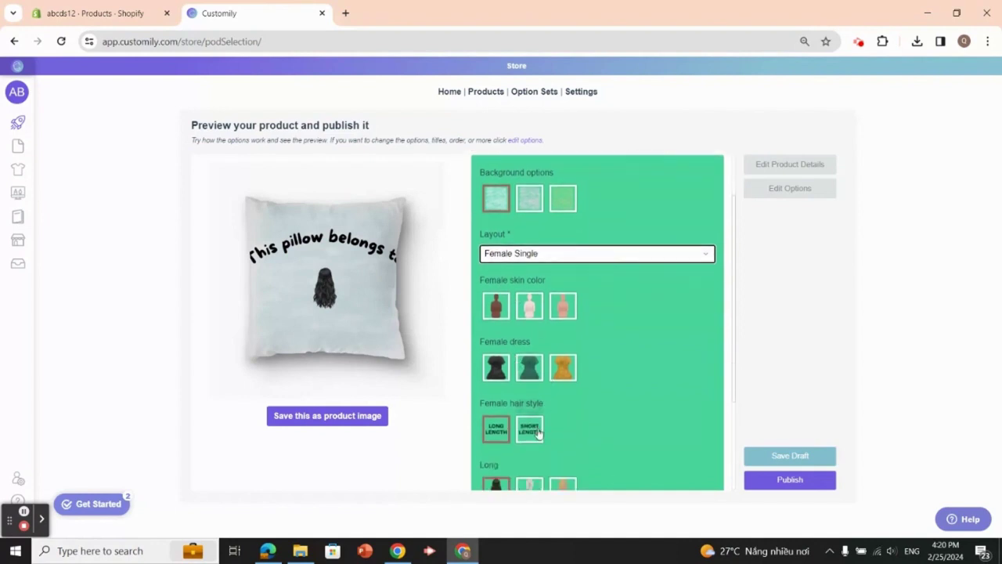
pyautogui.click(499, 310)
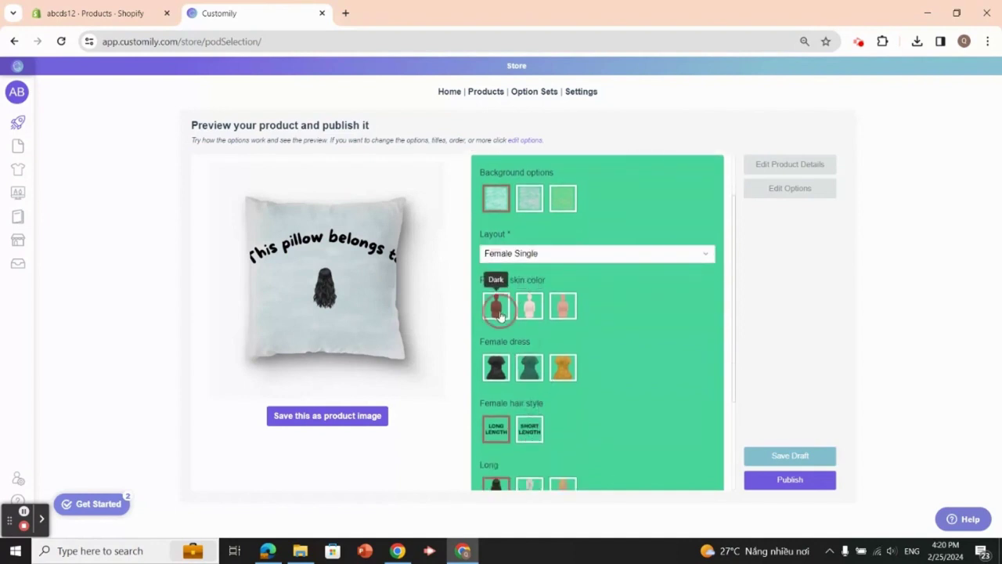
pyautogui.click(529, 309)
pyautogui.click(565, 311)
pyautogui.click(562, 368)
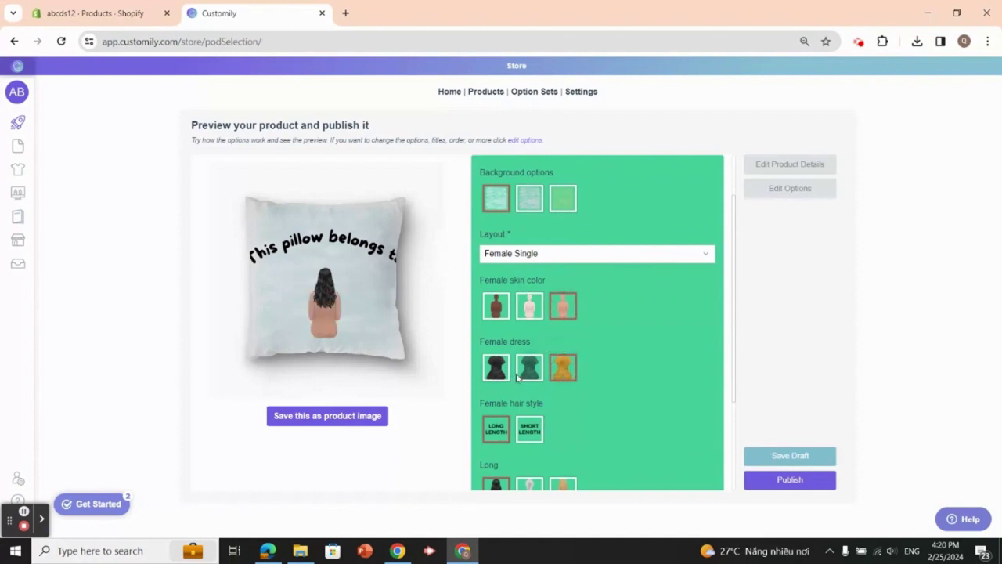
pyautogui.scroll(-2, 517, 379)
pyautogui.click(530, 227)
pyautogui.click(495, 226)
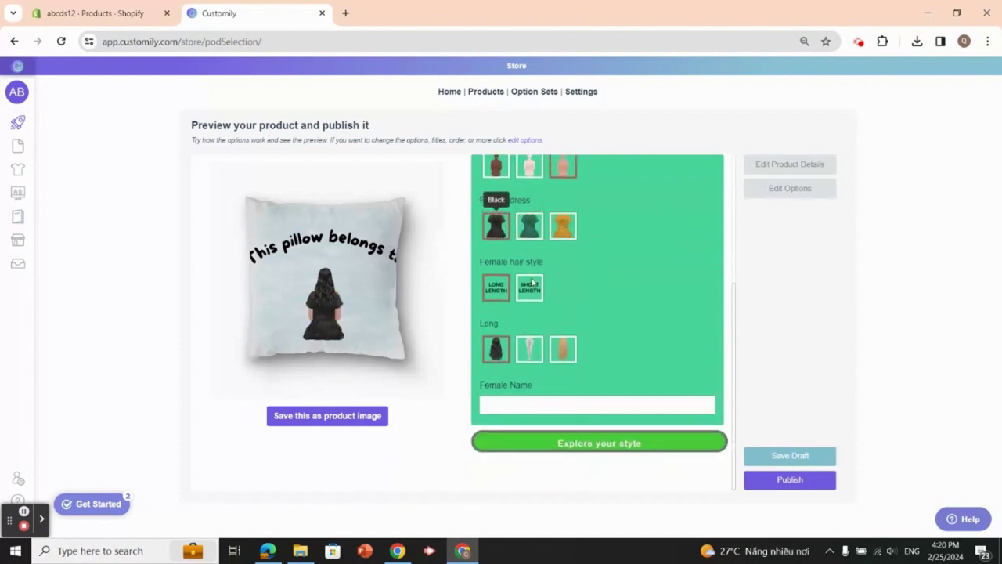
# Choose the second long hairstyle in the product preview and fill in the female name
pyautogui.click(562, 349)
pyautogui.click(529, 349)
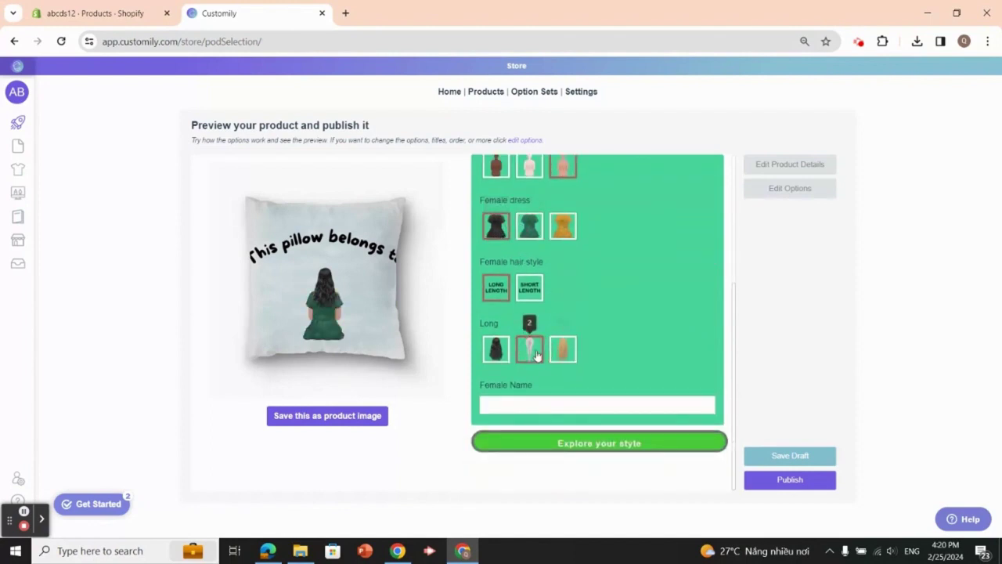
pyautogui.click(576, 400)
pyautogui.write('Quynh')
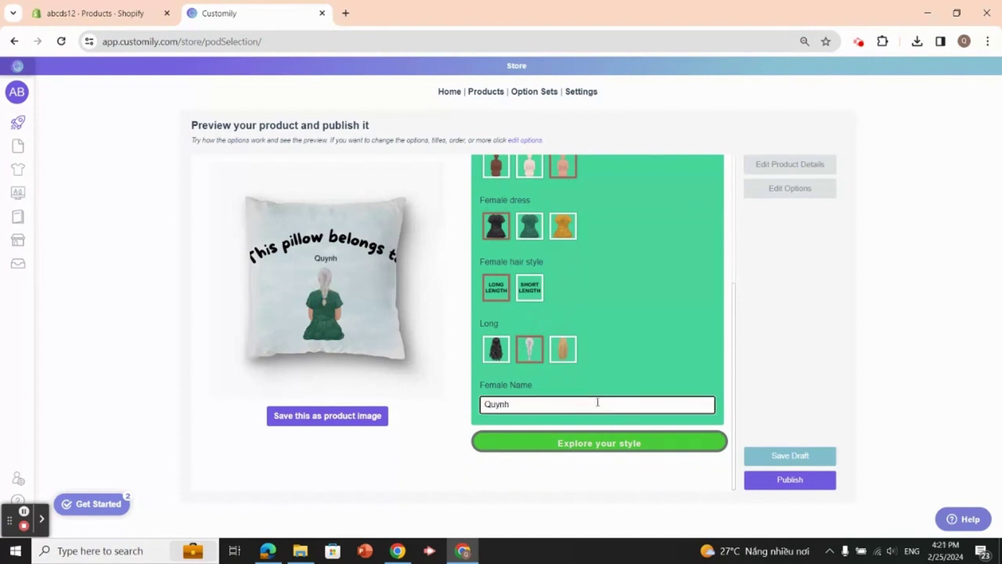
# Review the chosen Female Single options, view the enlarged pillow preview, and close it
pyautogui.scroll(3, 597, 368)
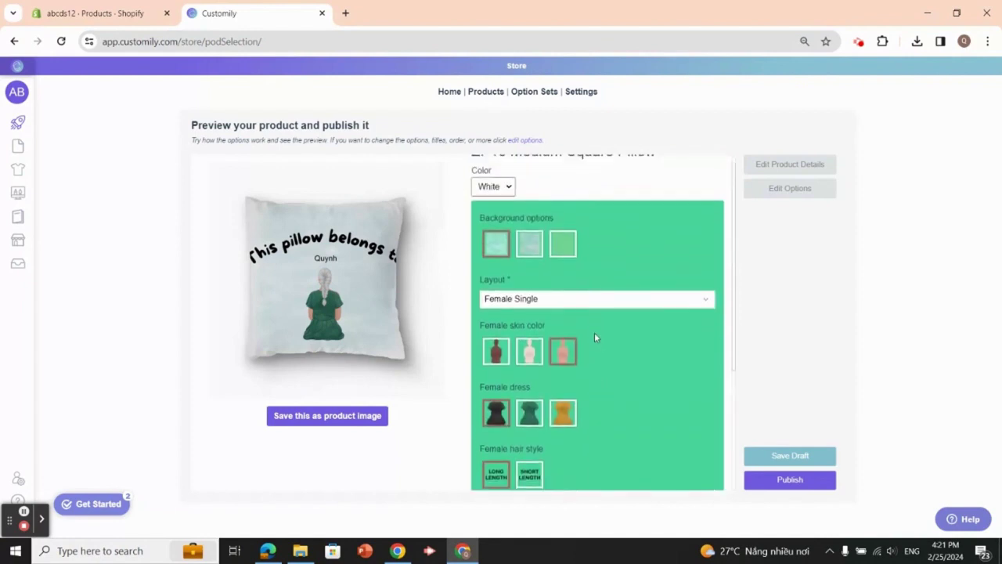
pyautogui.scroll(-3, 595, 335)
pyautogui.scroll(3, 638, 287)
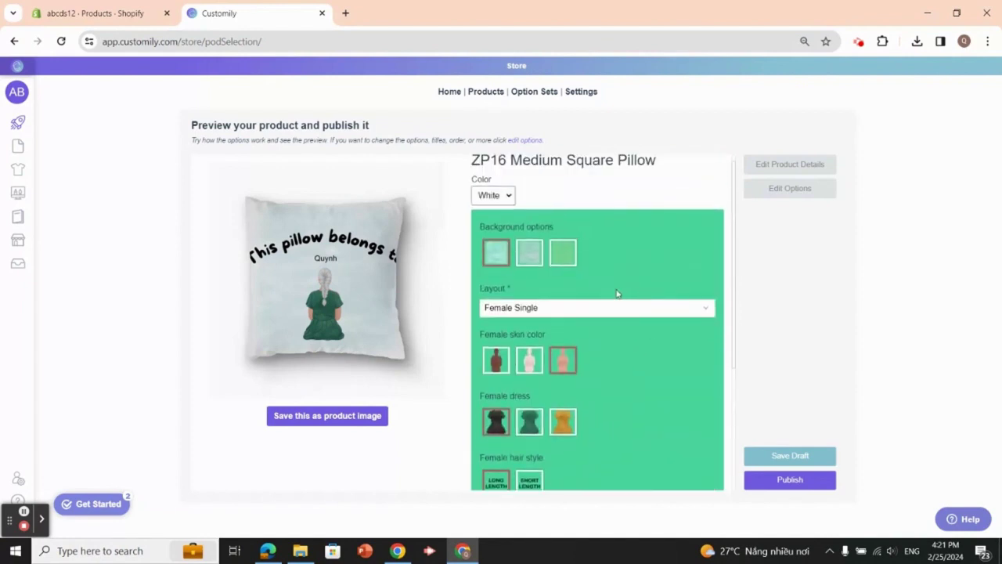
pyautogui.scroll(-3, 595, 343)
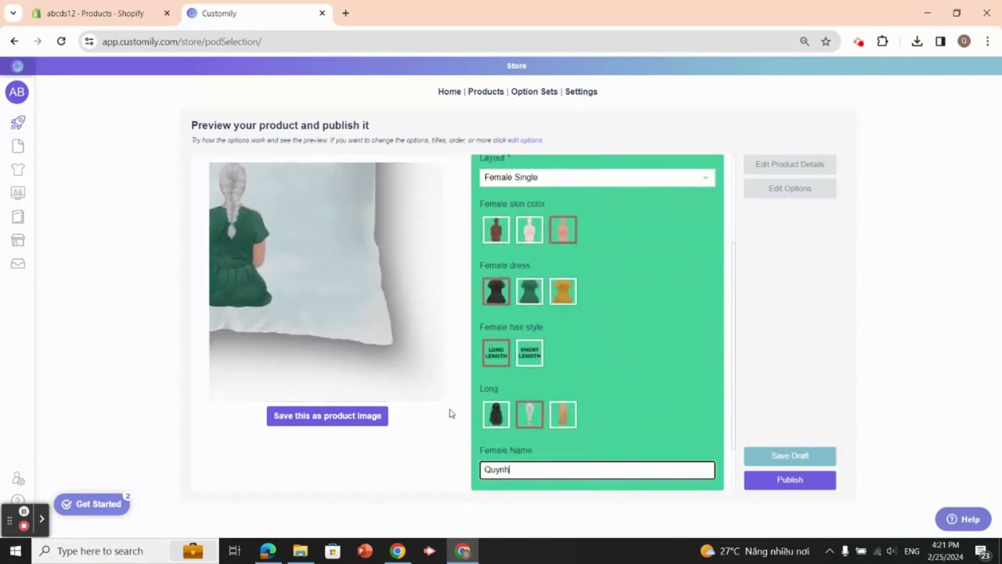
pyautogui.scroll(-2, 528, 435)
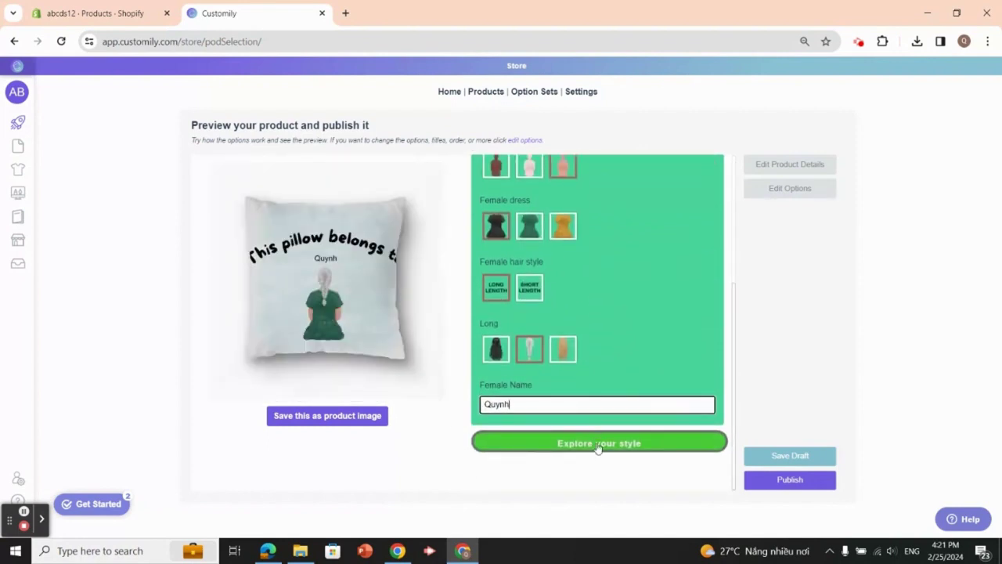
pyautogui.click(571, 443)
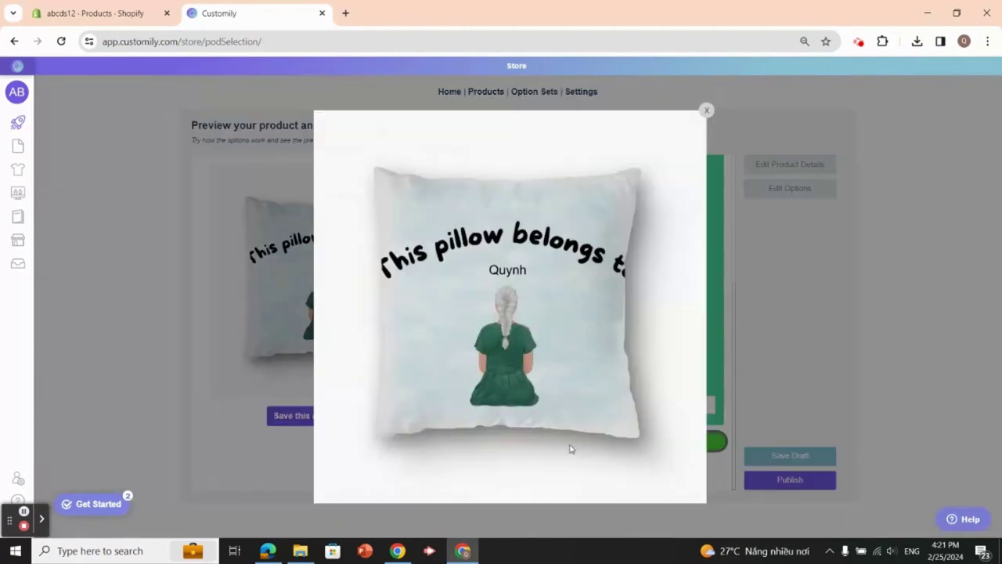
pyautogui.click(706, 112)
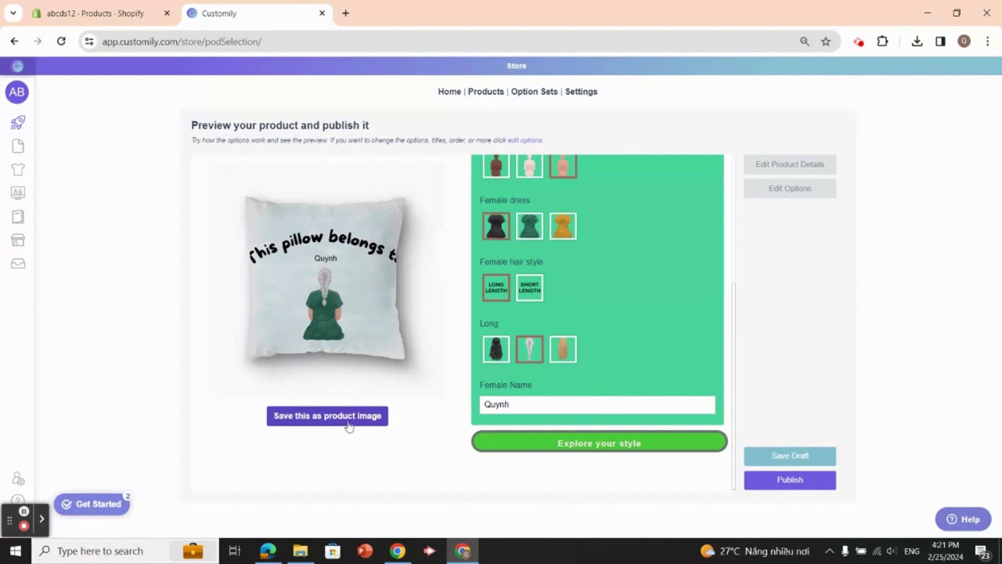
# Open the product details for editing and set the price to 45
pyautogui.click(786, 167)
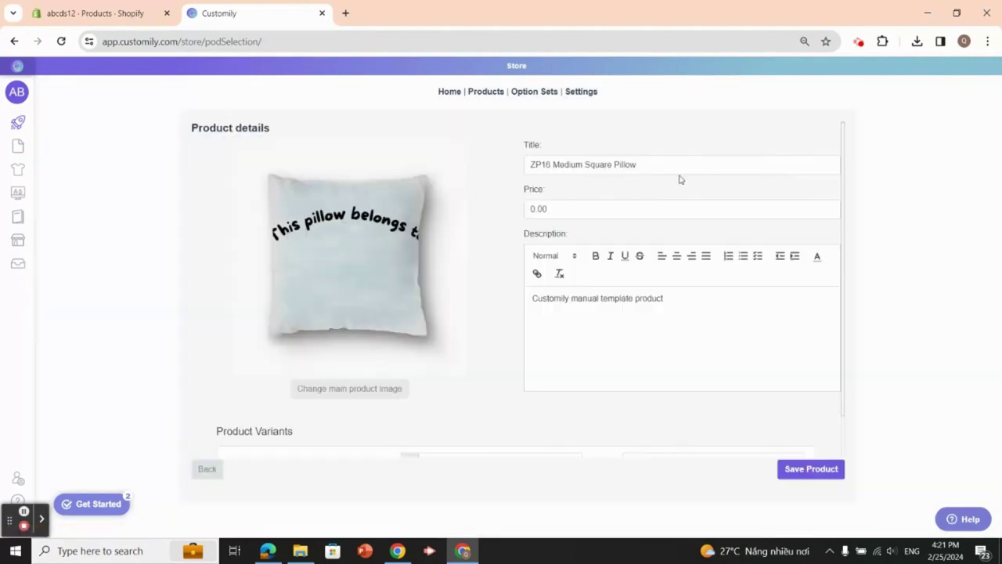
pyautogui.click(569, 209)
pyautogui.click(601, 298)
pyautogui.scroll(-1, 627, 322)
pyautogui.scroll(1, 613, 297)
pyautogui.doubleClick(568, 209)
pyautogui.write('45')
# Retitle the product "Medium Square Pillow Gender selected" and save the product details
pyautogui.click(631, 166)
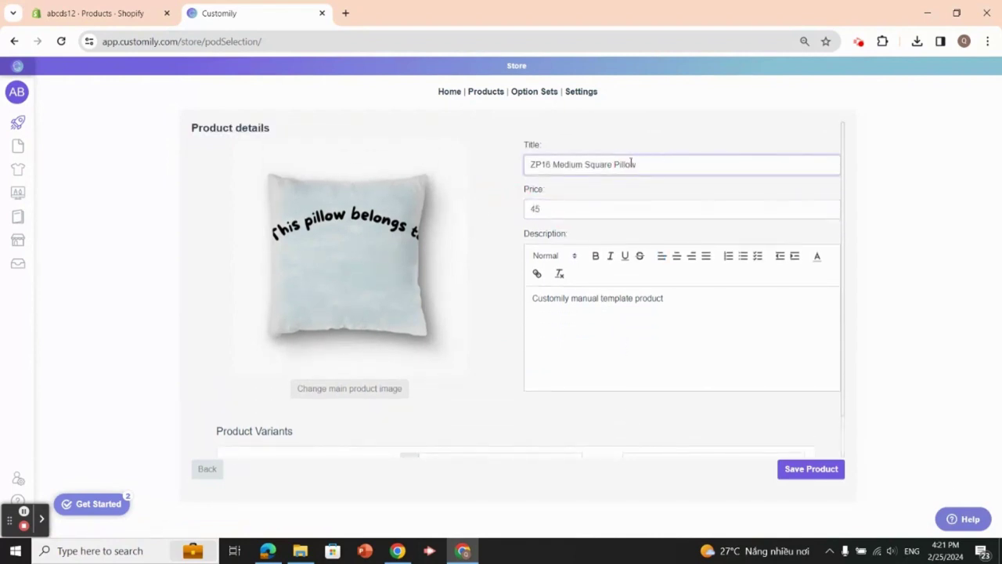
pyautogui.doubleClick(546, 165)
pyautogui.press('BackSpace')
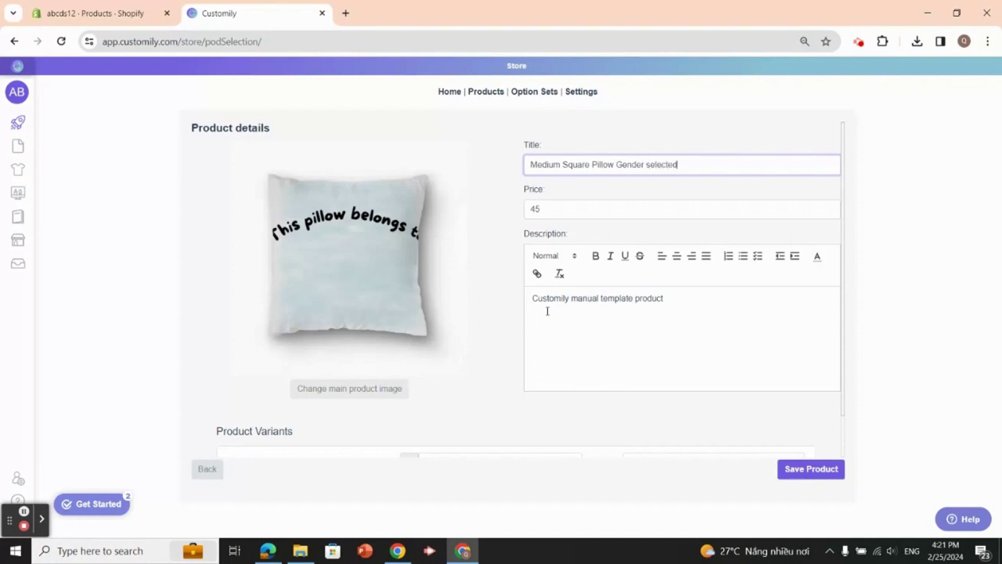
pyautogui.click(802, 469)
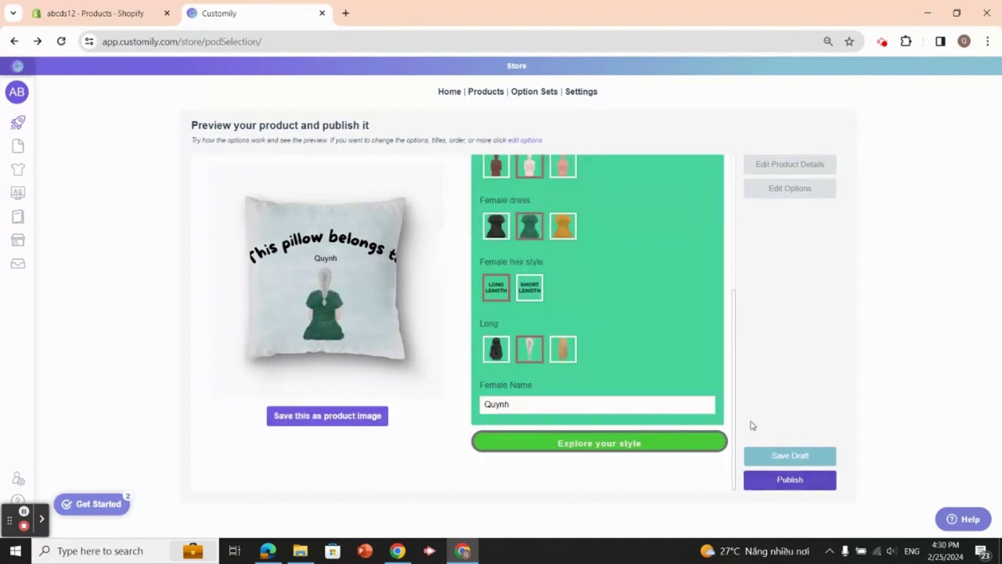
# Check the selected options in the preview and save the pillow product as a draft
pyautogui.scroll(3, 636, 353)
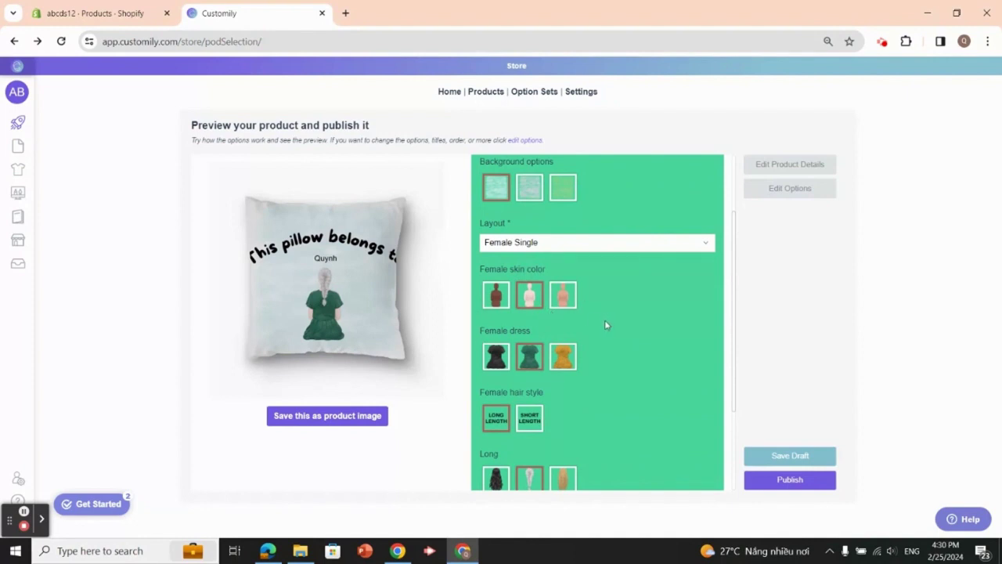
pyautogui.scroll(-3, 605, 321)
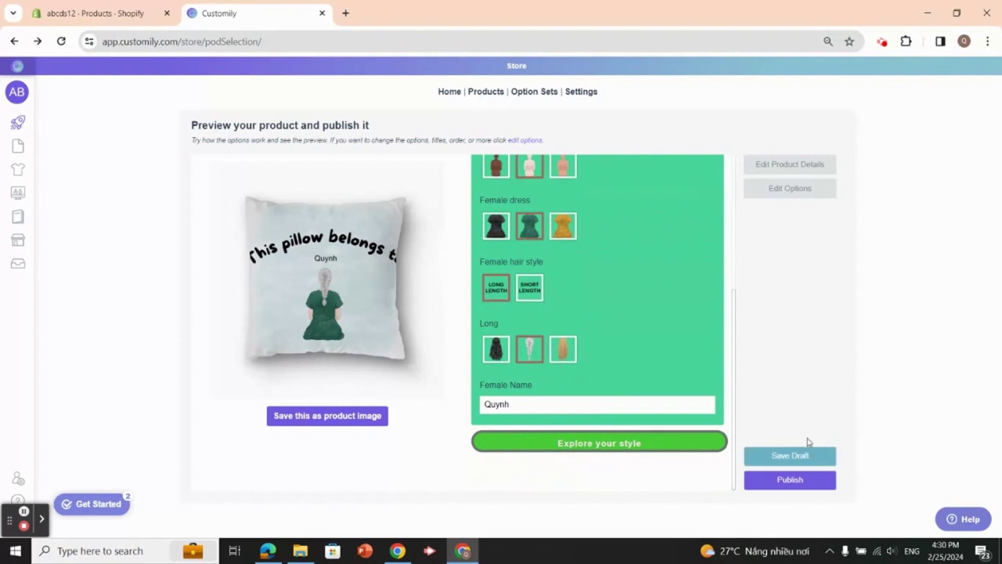
pyautogui.click(781, 457)
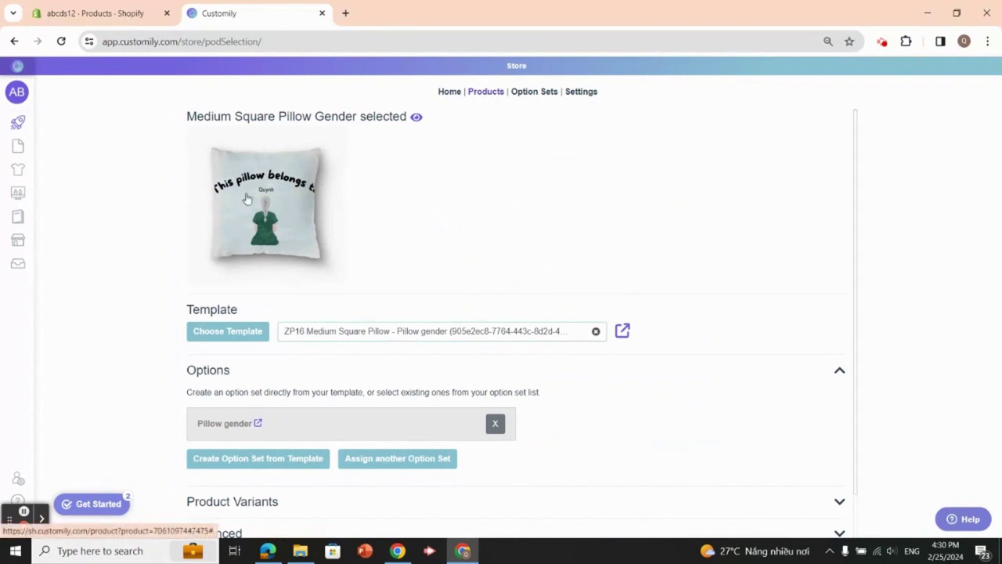
# Check the saved product's template and option set, then open its storefront preview and examine the personalization options
pyautogui.scroll(-2, 493, 266)
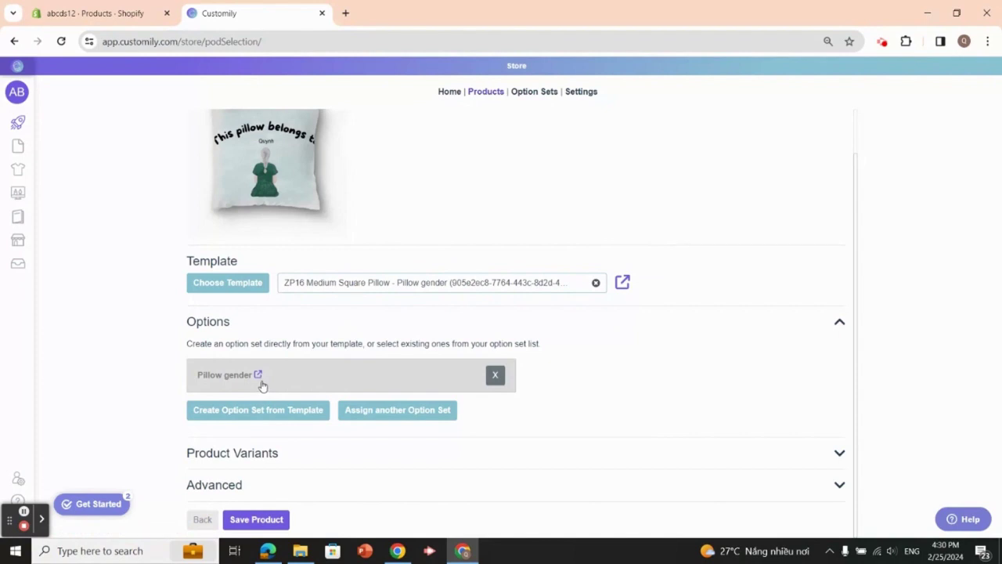
pyautogui.scroll(1, 344, 317)
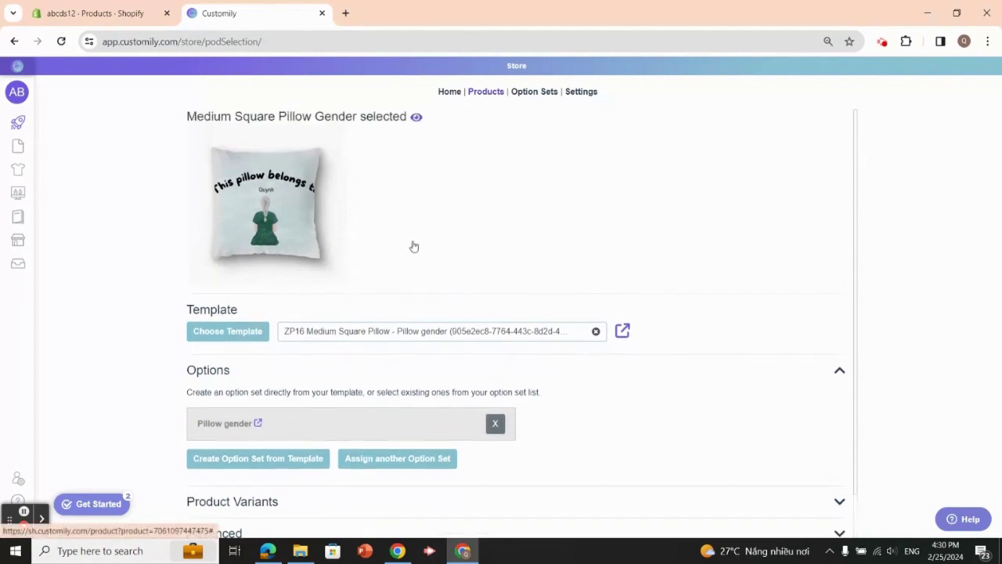
pyautogui.click(418, 119)
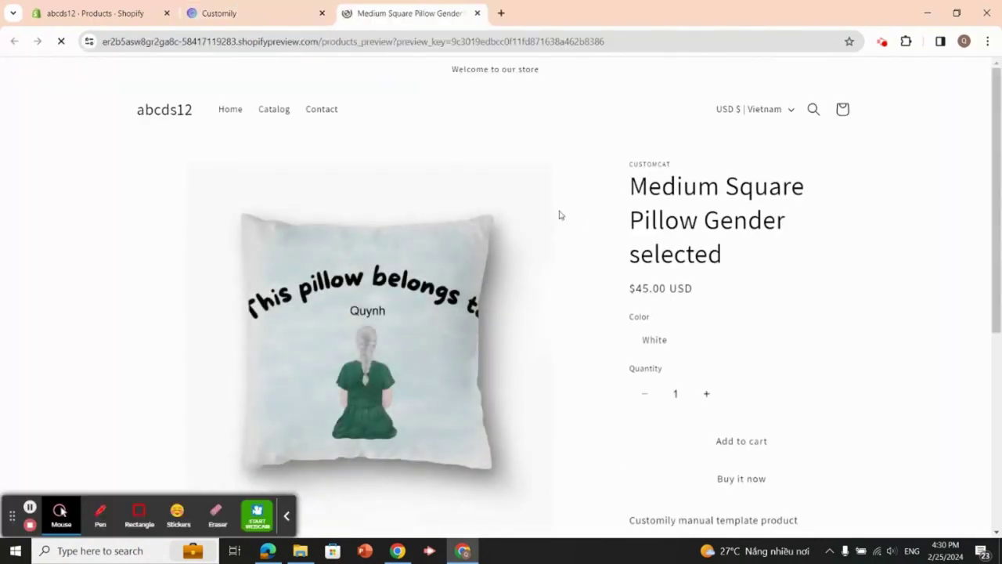
pyautogui.scroll(-1, 413, 284)
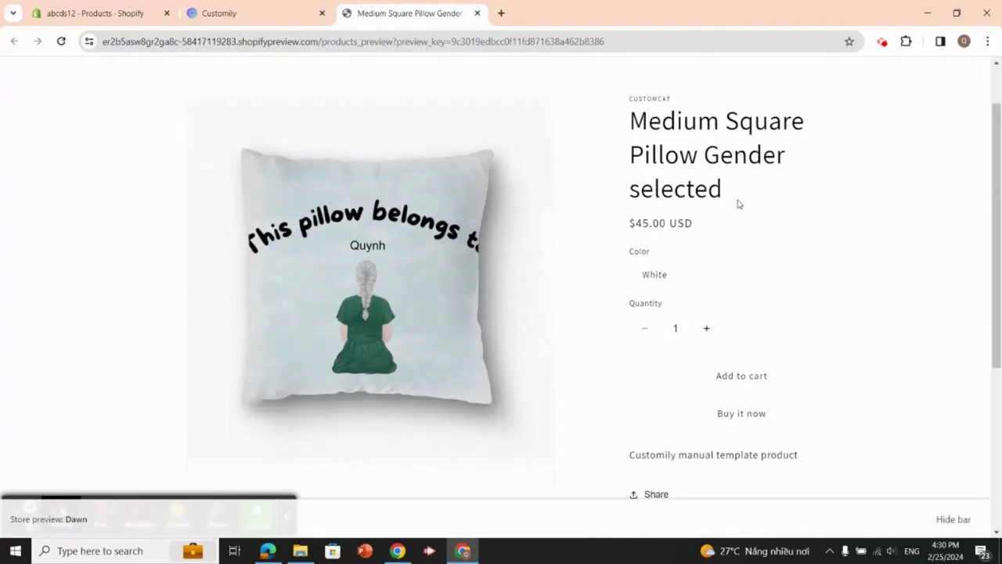
pyautogui.scroll(-2, 738, 203)
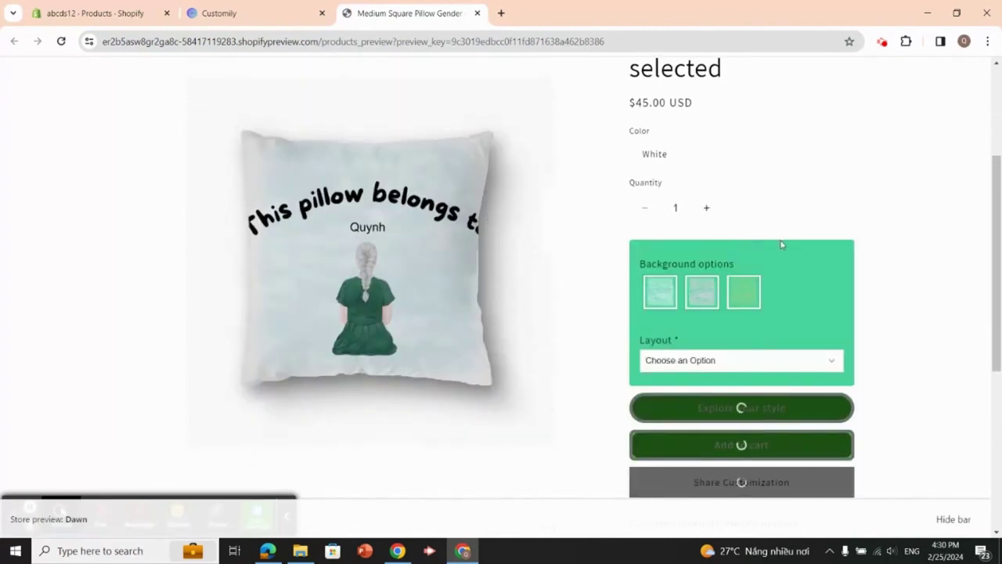
pyautogui.scroll(-1, 581, 247)
pyautogui.scroll(-2, 580, 247)
pyautogui.scroll(1, 620, 249)
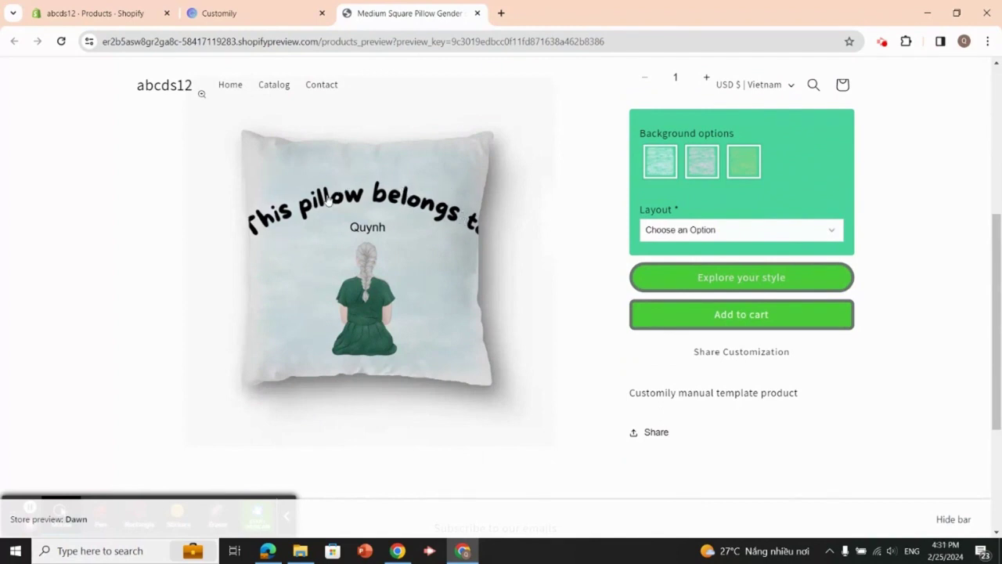
# Return to the Customily product page, open its Pillow gender option set, and turn on the options preview
pyautogui.click(215, 12)
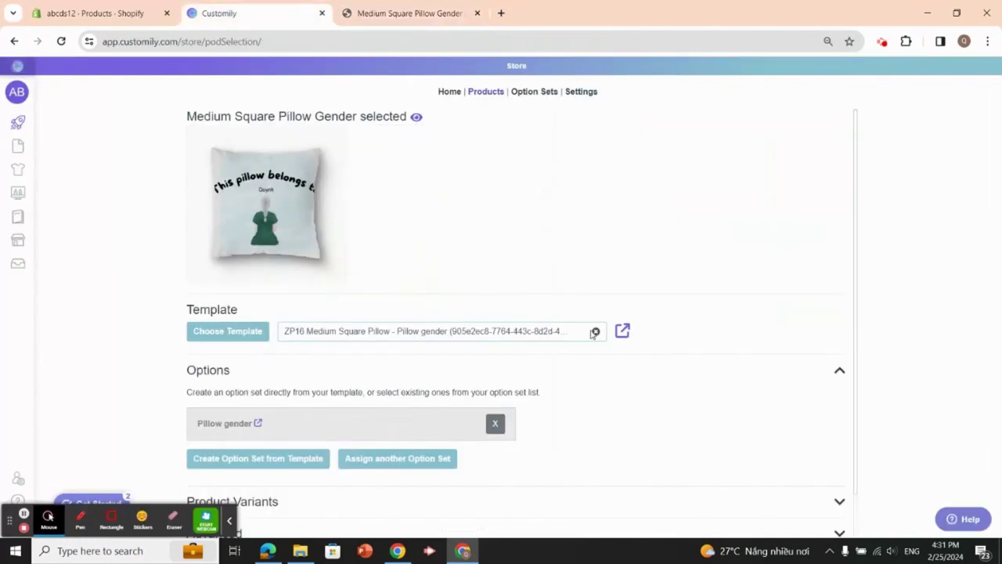
pyautogui.scroll(-1, 324, 259)
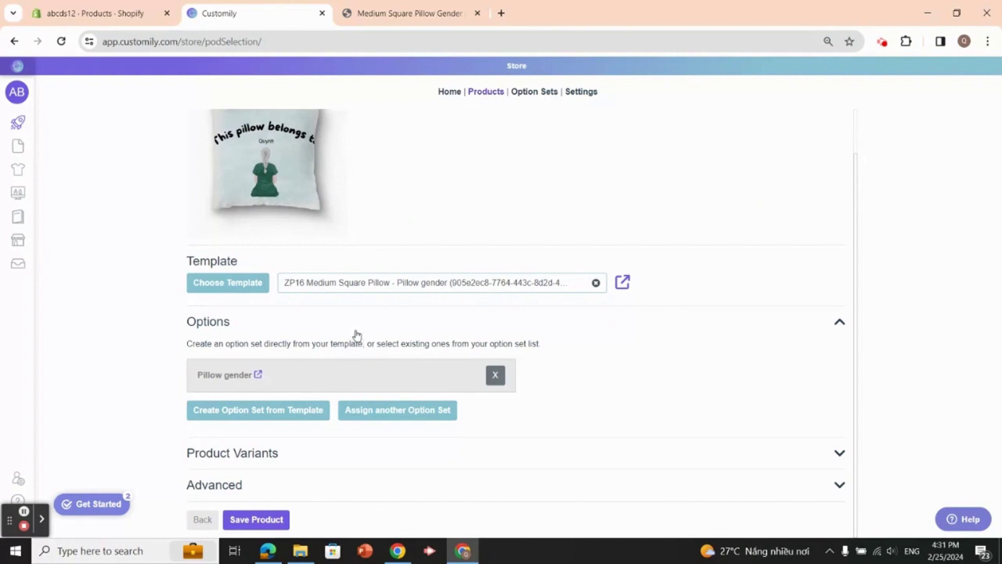
pyautogui.click(258, 376)
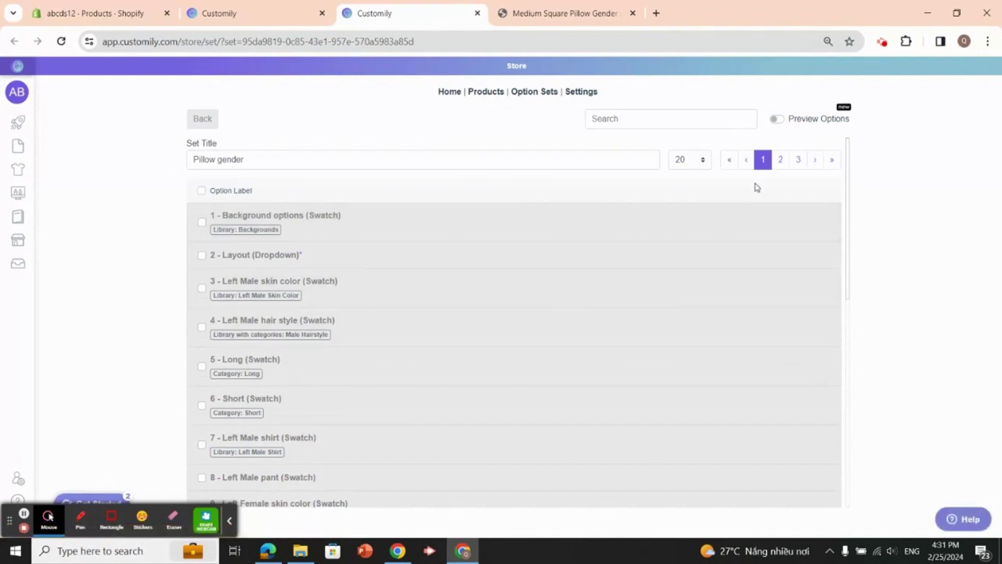
pyautogui.click(776, 120)
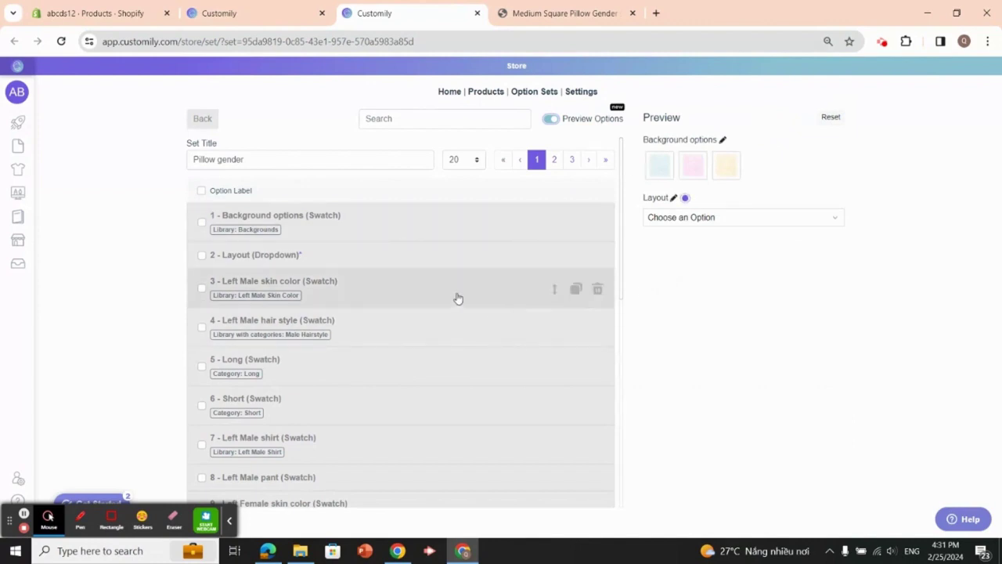
# Set the layout to Right Female in the options preview and review its dependent fields
pyautogui.click(835, 221)
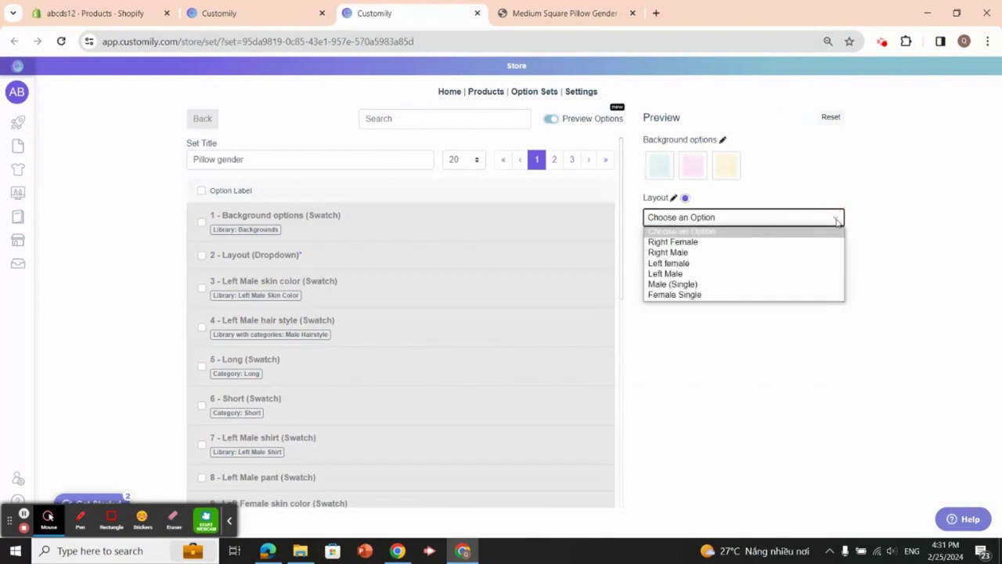
pyautogui.click(768, 242)
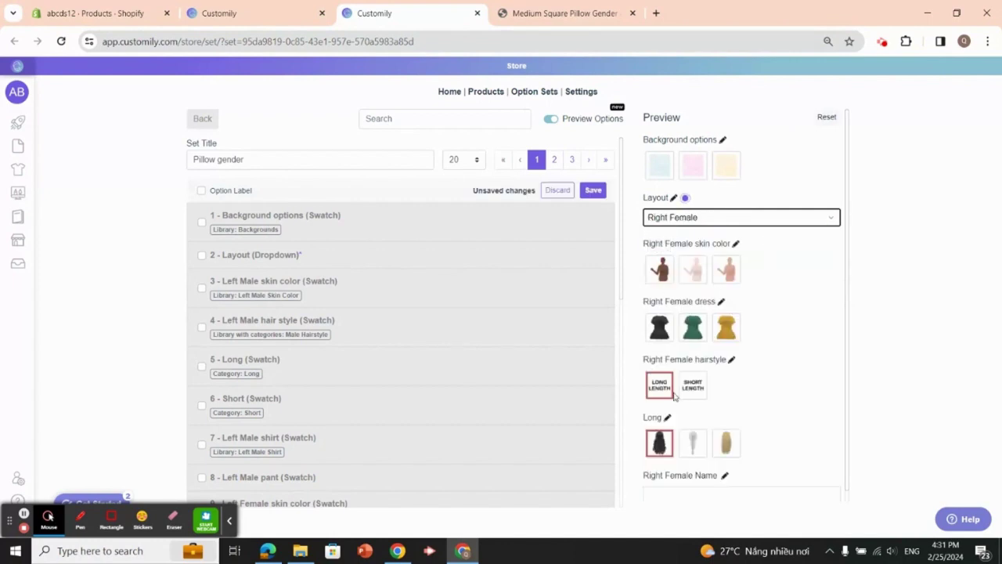
pyautogui.scroll(-1, 732, 399)
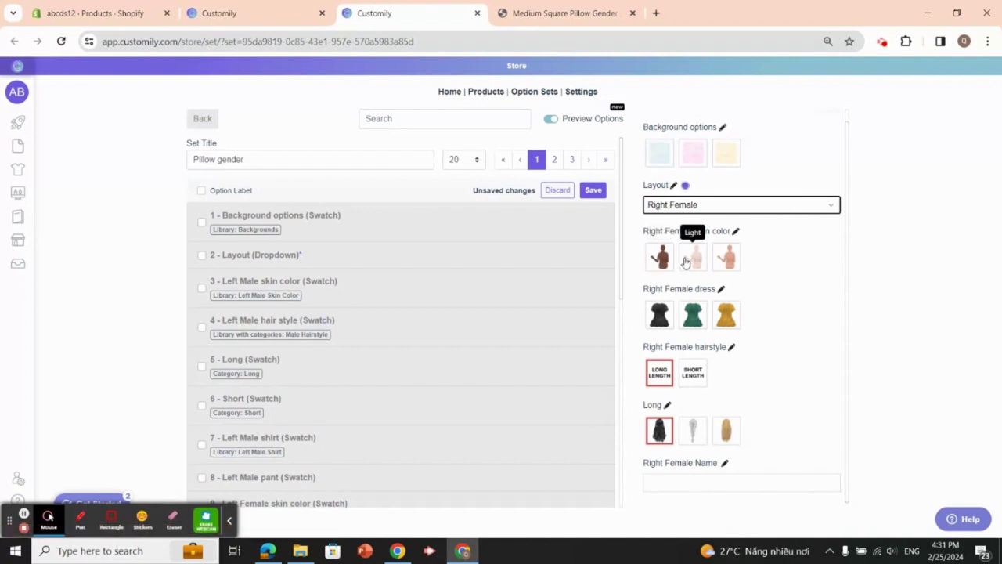
# Change the label of the Right Female skin color option to "Right Female skin tone"
pyautogui.click(736, 232)
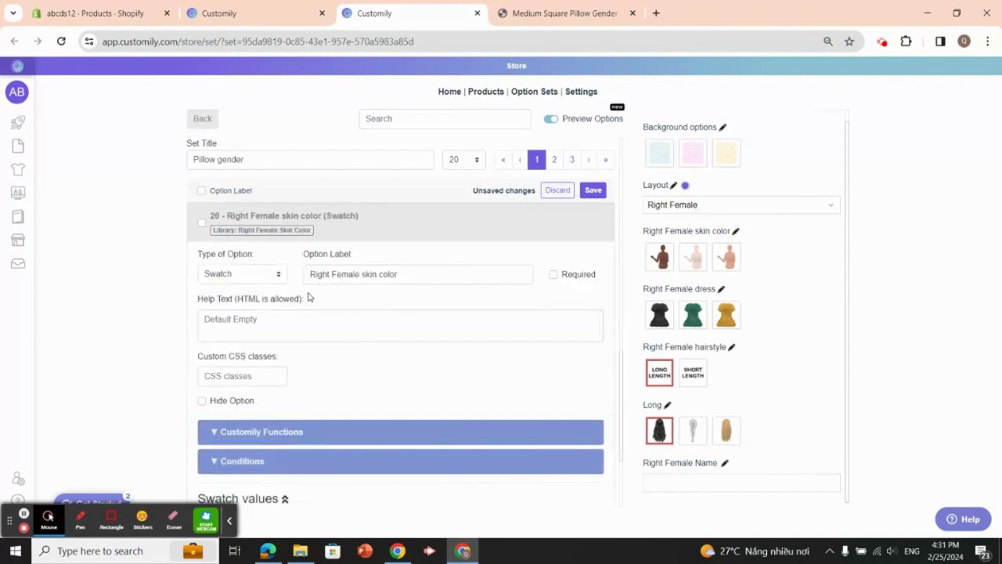
pyautogui.click(420, 276)
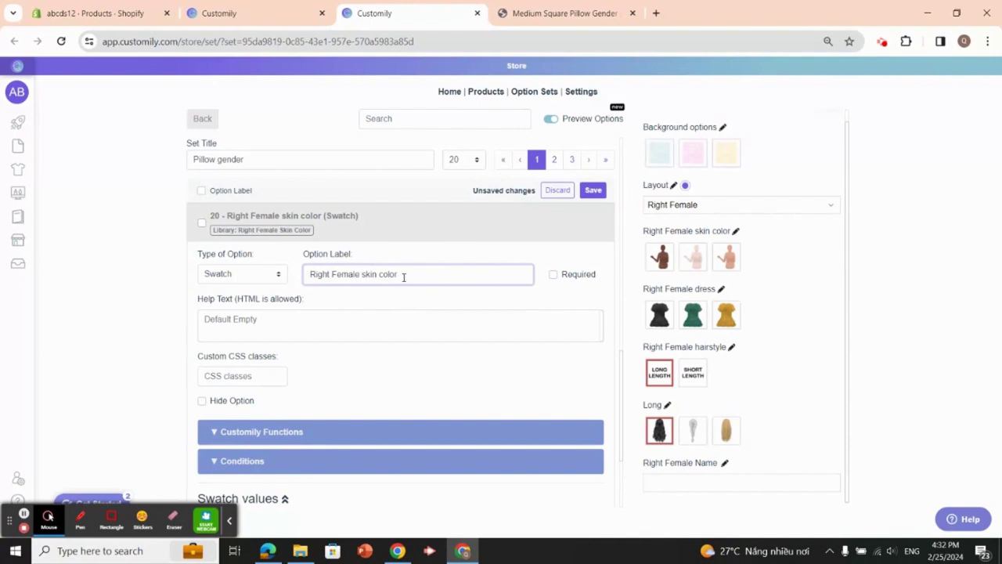
pyautogui.moveTo(409, 276); pyautogui.dragTo(332, 278)
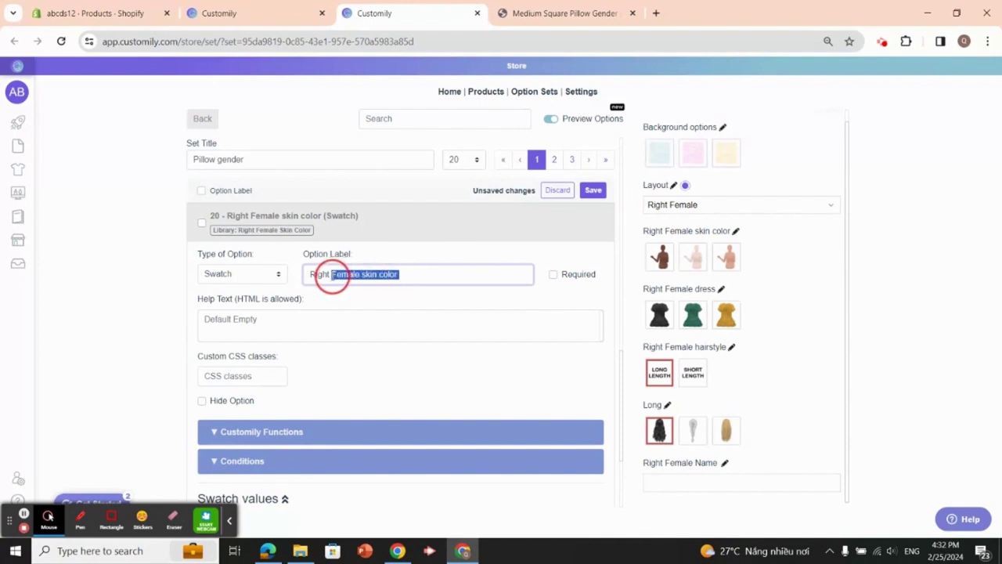
pyautogui.click(377, 275)
pyautogui.doubleClick(391, 274)
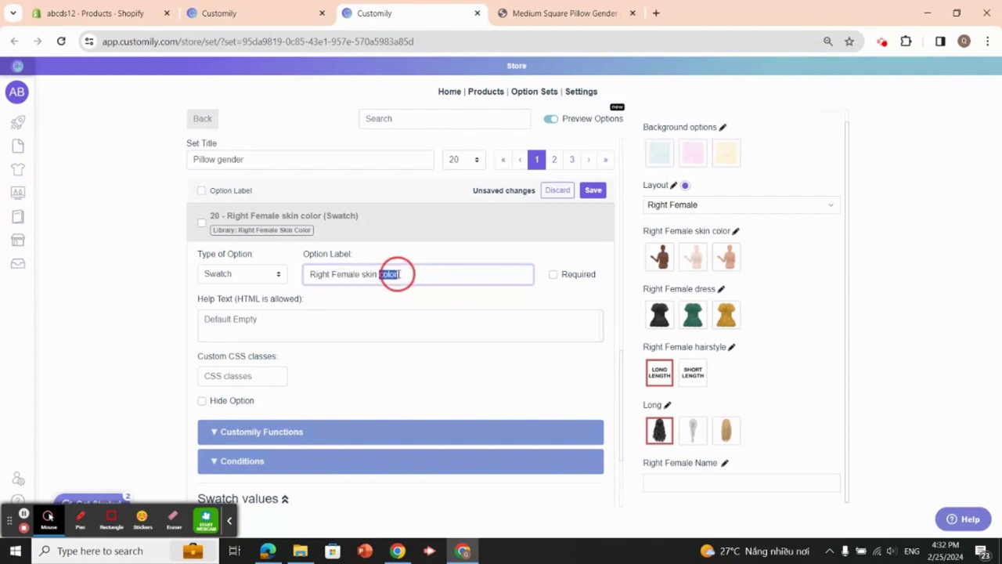
pyautogui.press('BackSpace')
pyautogui.write('tone')
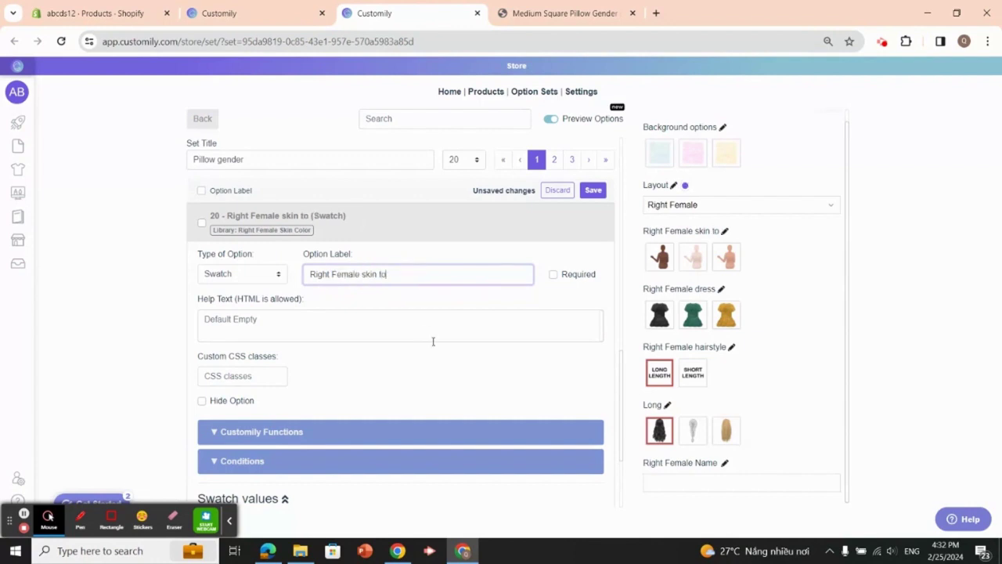
pyautogui.click(443, 324)
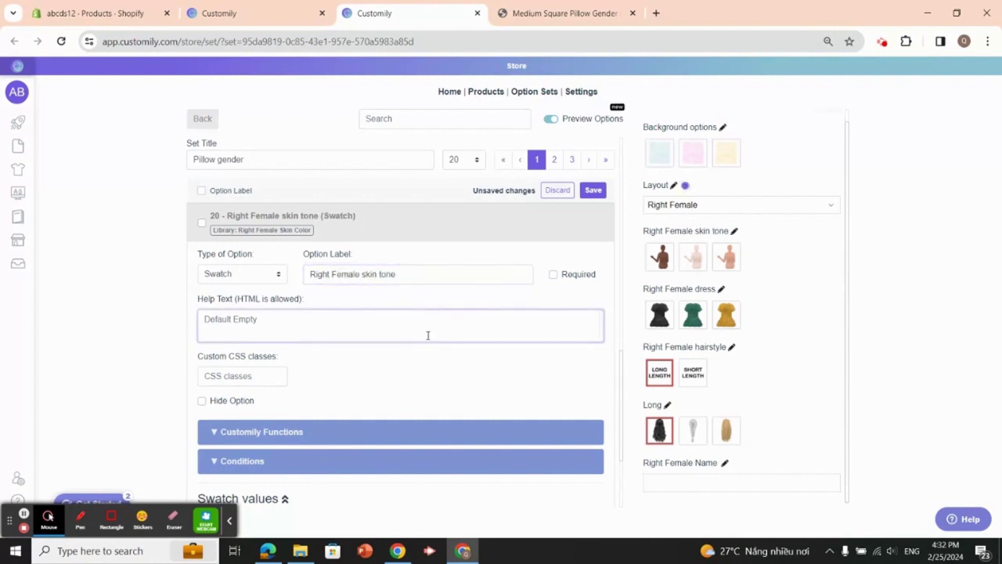
# Expand the Right Female skin tone option's functions and examine its dynamic image function and layout condition
pyautogui.click(329, 432)
pyautogui.scroll(-1, 415, 341)
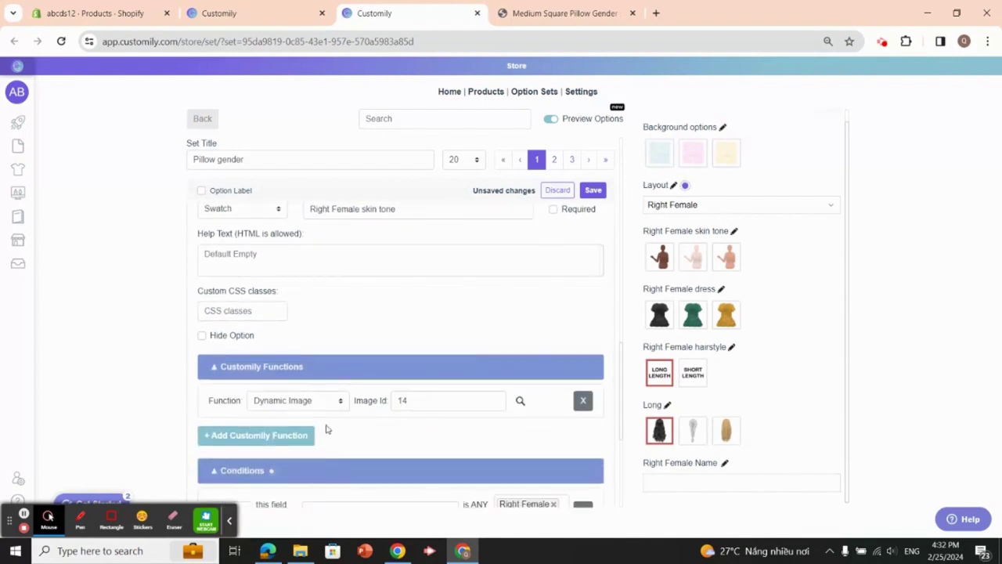
pyautogui.scroll(-1, 344, 402)
pyautogui.scroll(-2, 375, 385)
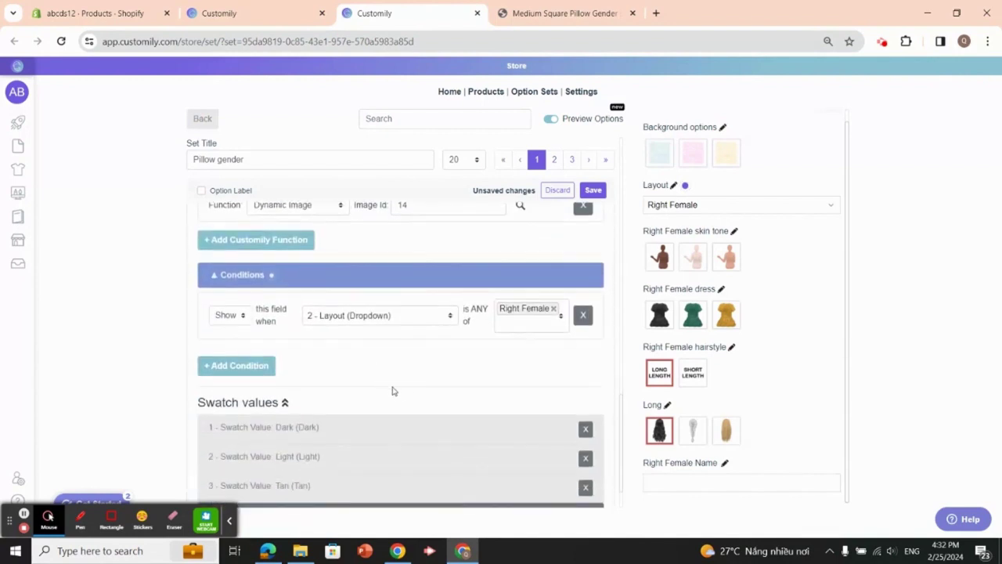
pyautogui.scroll(-1, 393, 391)
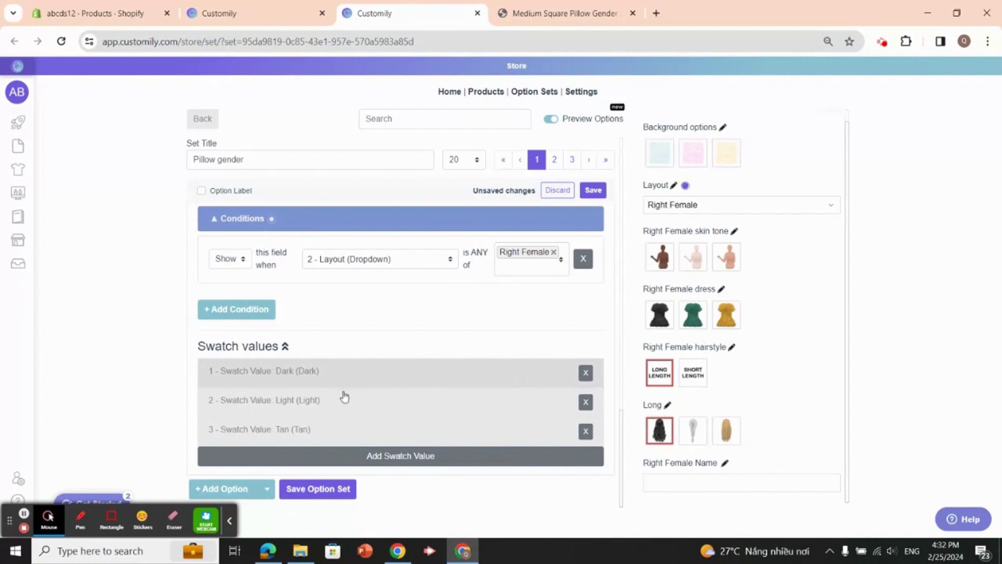
# Expand the Dark, Light and Tan swatch values of Right Female skin tone and examine their images and image options
pyautogui.click(343, 378)
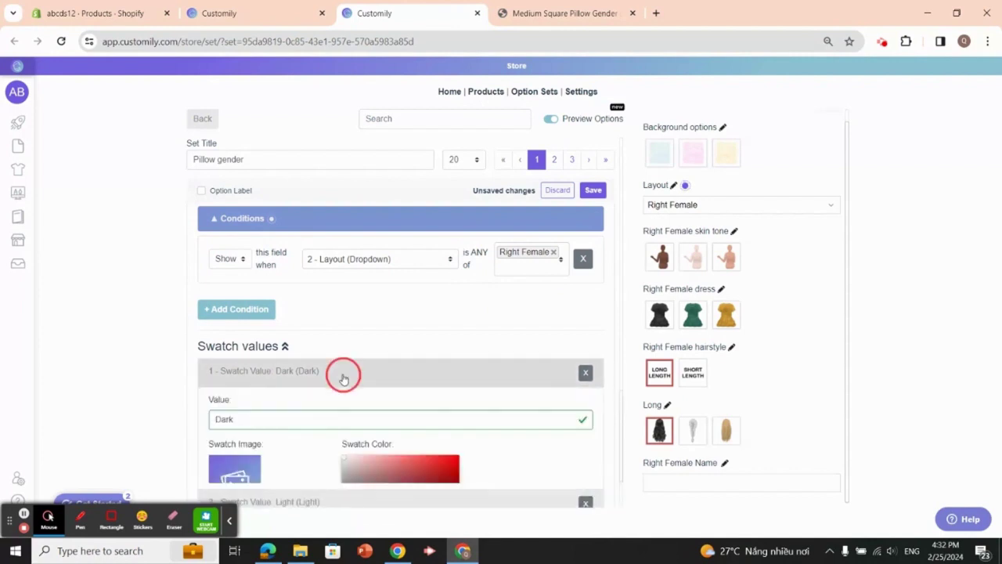
pyautogui.scroll(-2, 450, 356)
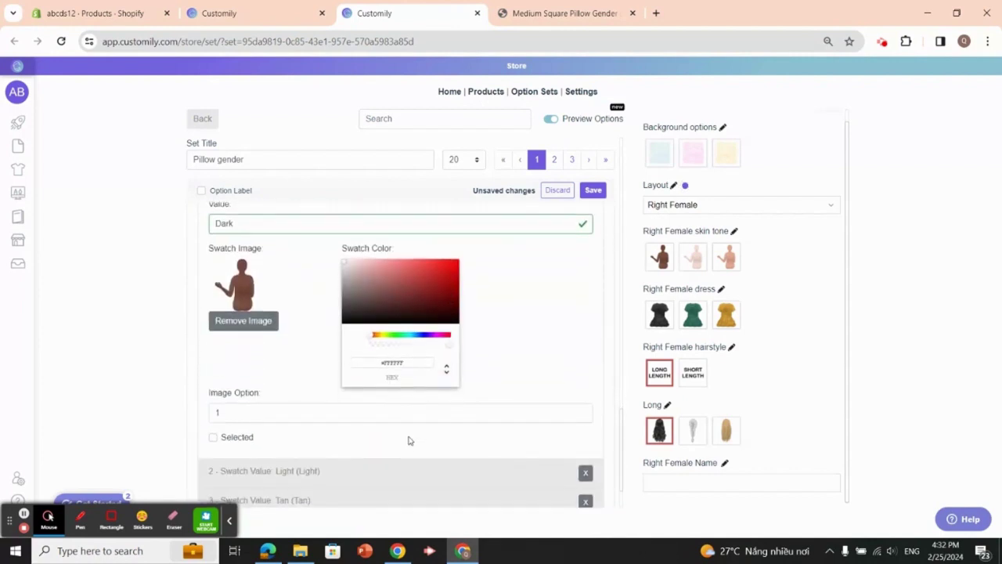
pyautogui.scroll(-1, 408, 441)
pyautogui.click(402, 409)
pyautogui.scroll(-2, 410, 431)
pyautogui.scroll(-2, 399, 446)
pyautogui.click(375, 440)
pyautogui.scroll(1, 379, 304)
pyautogui.scroll(5, 360, 305)
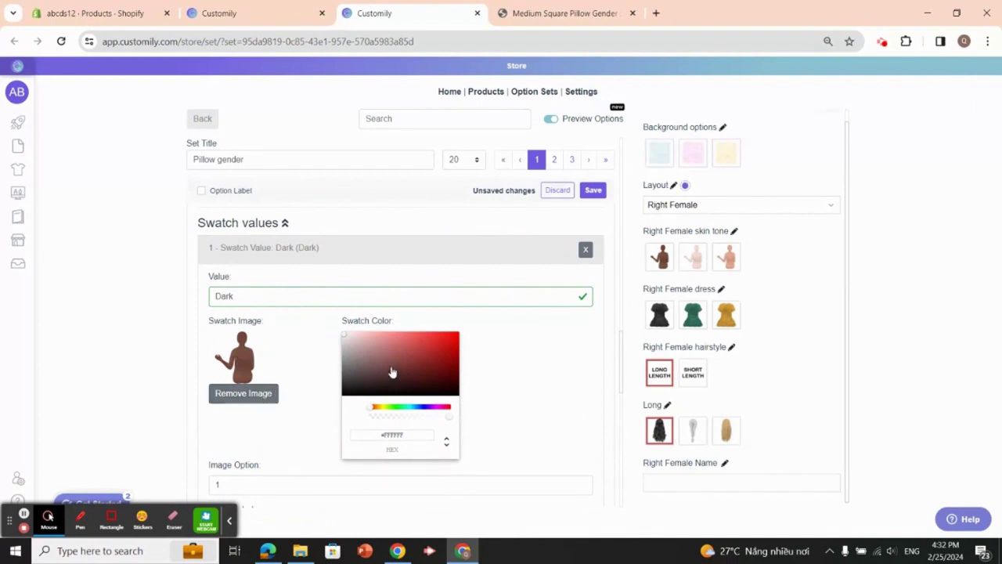
# Replace the Dark swatch's image with the swatch color #7D6161, a grayish brown
pyautogui.click(375, 359)
pyautogui.click(355, 350)
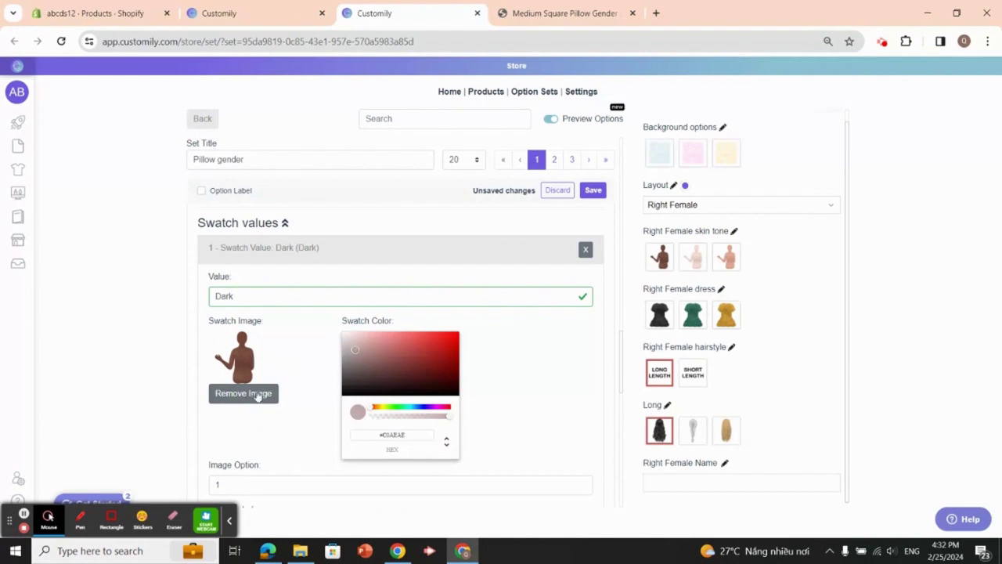
pyautogui.click(402, 350)
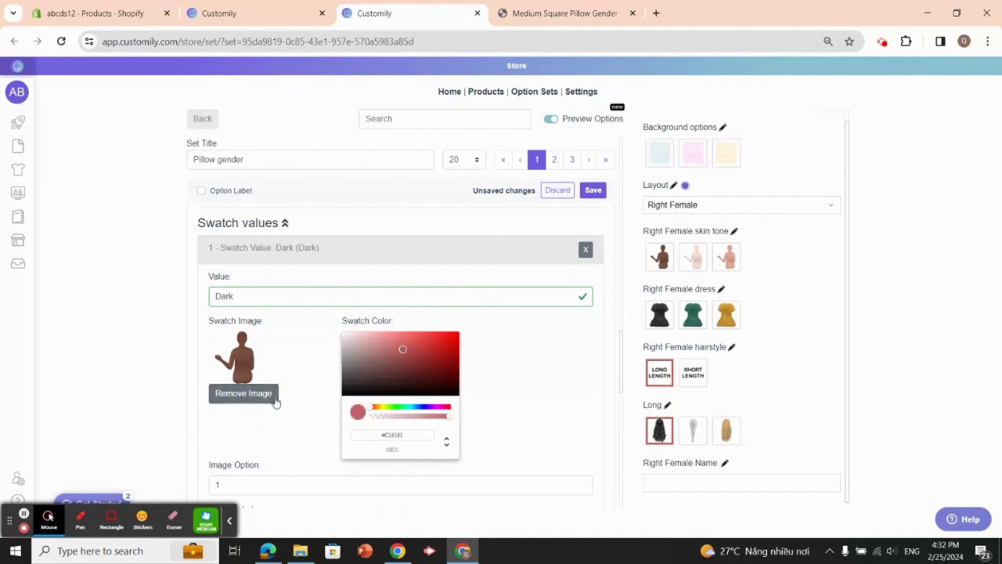
pyautogui.click(263, 399)
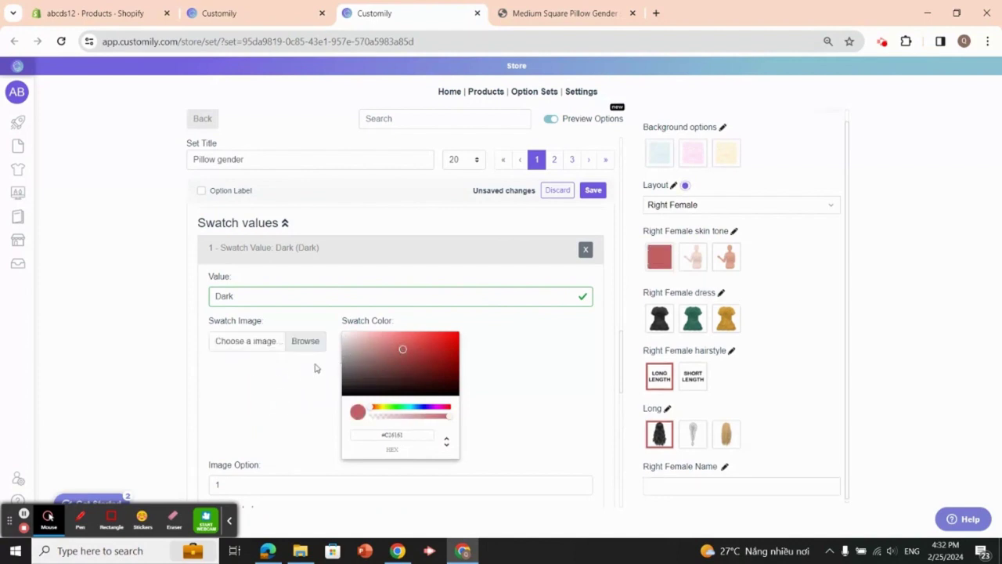
pyautogui.click(360, 344)
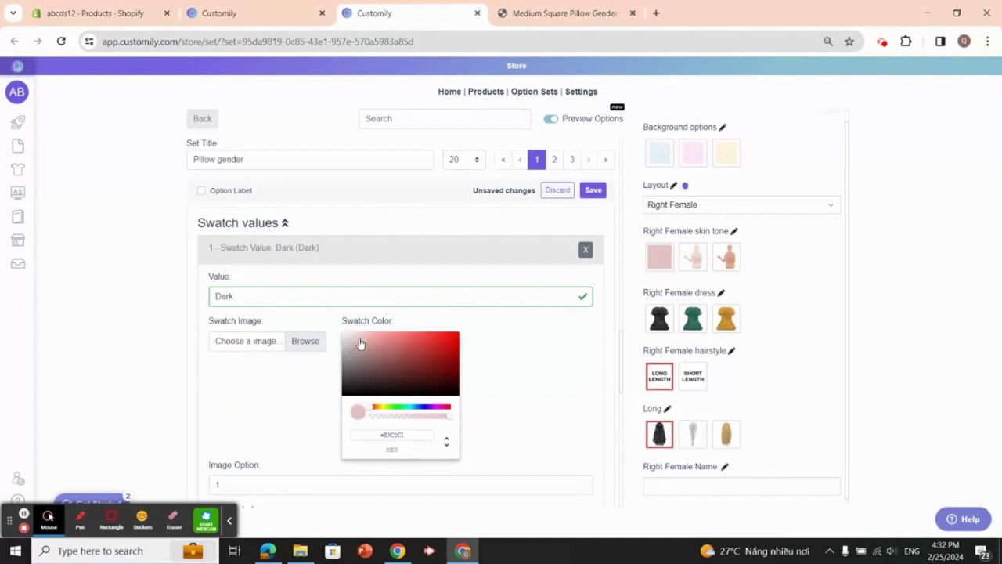
pyautogui.click(361, 381)
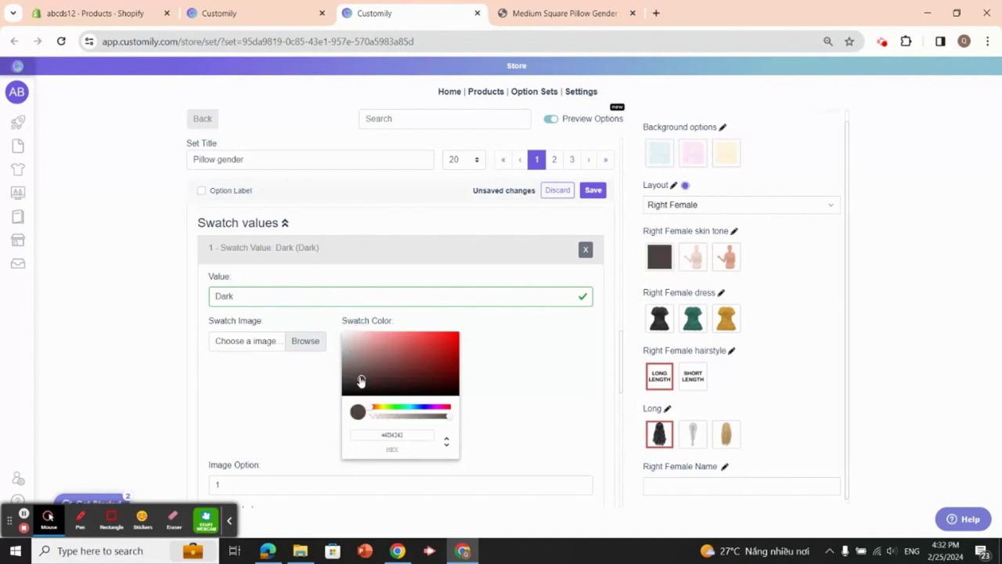
pyautogui.moveTo(362, 381); pyautogui.dragTo(352, 365)
pyautogui.click(370, 369)
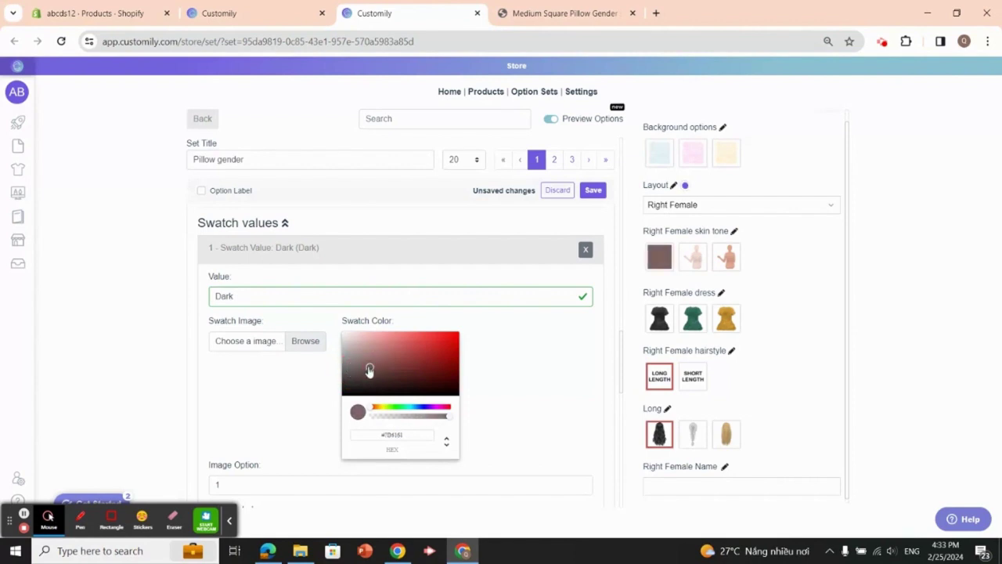
# Remove the Light swatch's image and set its swatch color to pale pink #F2E2E2
pyautogui.scroll(-3, 280, 368)
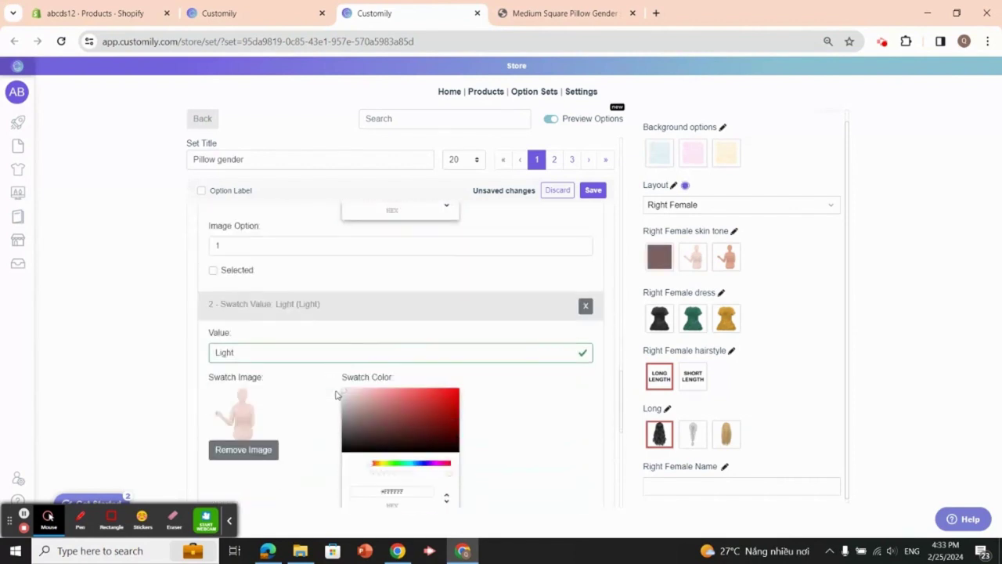
pyautogui.click(246, 429)
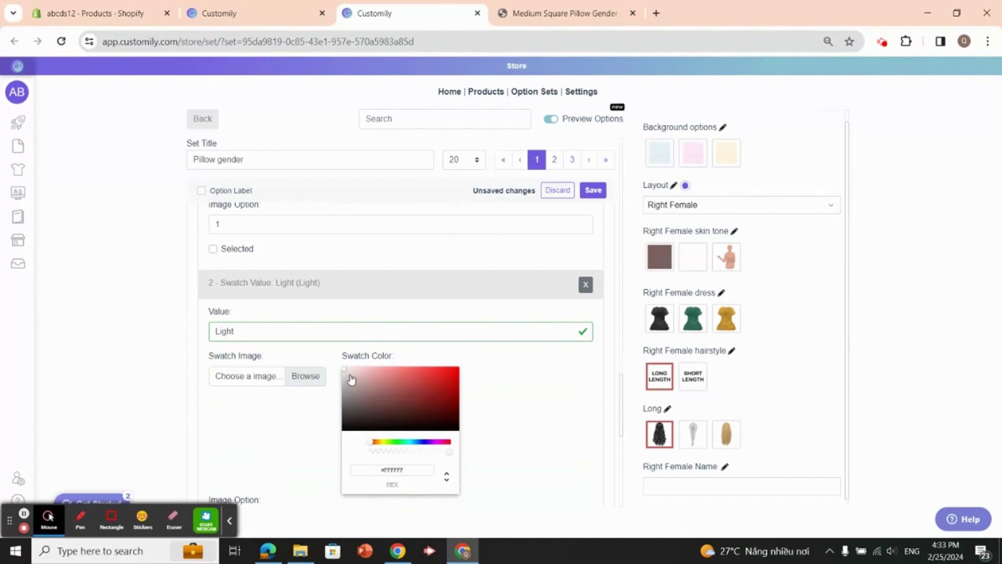
pyautogui.click(350, 374)
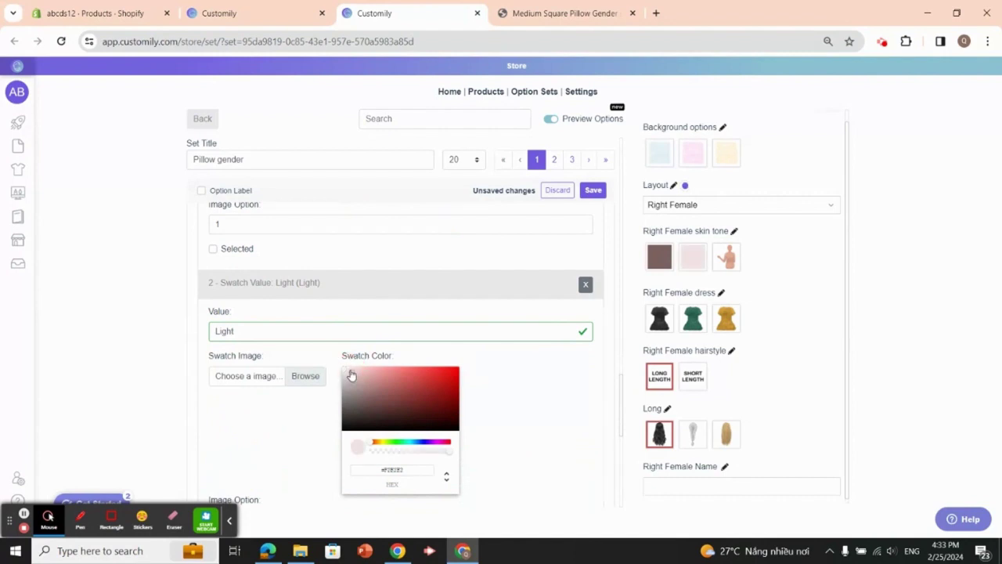
# Remove the Tan swatch's image and pick a soft muted pink as its swatch color
pyautogui.scroll(-3, 350, 374)
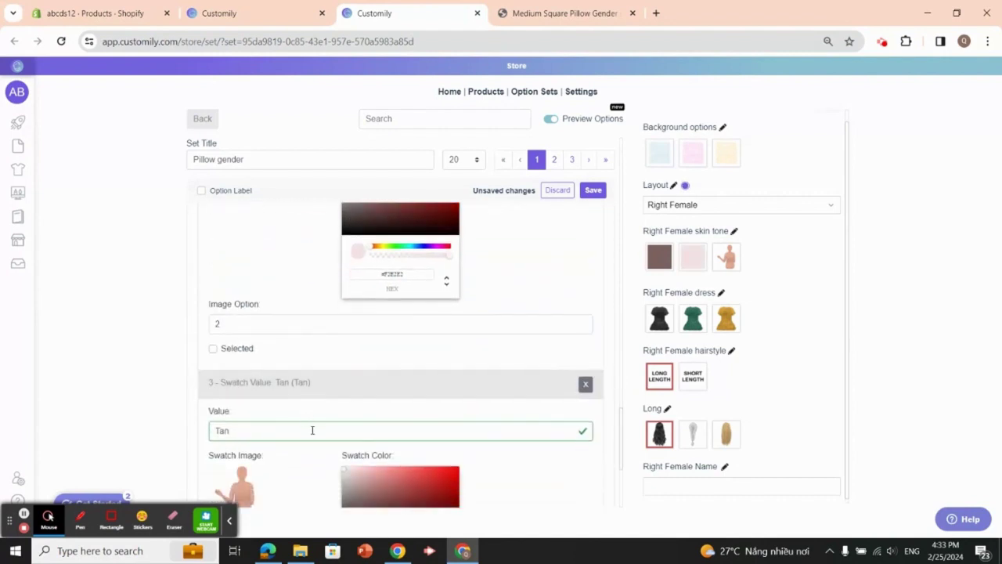
pyautogui.scroll(-1, 334, 436)
pyautogui.click(360, 412)
pyautogui.moveTo(360, 413); pyautogui.dragTo(359, 404)
pyautogui.click(363, 419)
pyautogui.moveTo(355, 415); pyautogui.dragTo(378, 409)
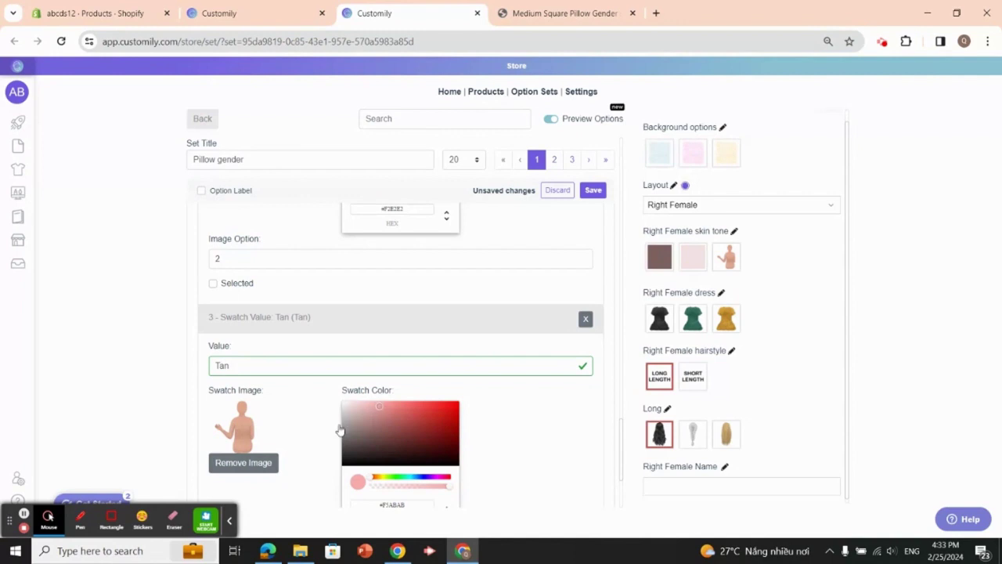
pyautogui.click(243, 462)
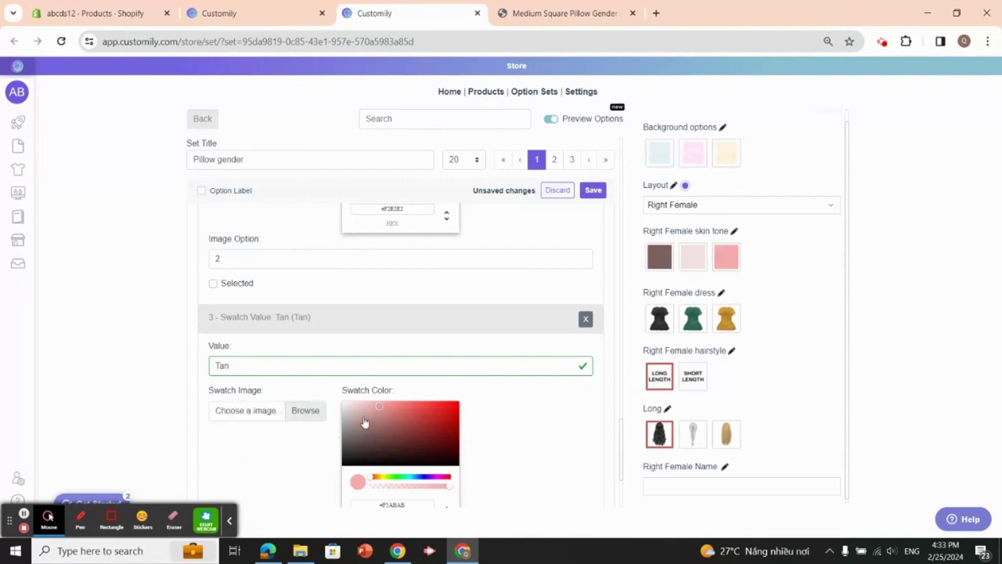
pyautogui.moveTo(365, 411)
pyautogui.mouseDown()
pyautogui.moveTo(398, 428)
pyautogui.moveTo(384, 412)
pyautogui.moveTo(368, 430)
pyautogui.moveTo(370, 412)
pyautogui.mouseUp()
pyautogui.scroll(-2, 411, 368)
# Review the Right Female skin tone swatches in the preview and check the option's color, function and condition settings
pyautogui.scroll(5, 435, 339)
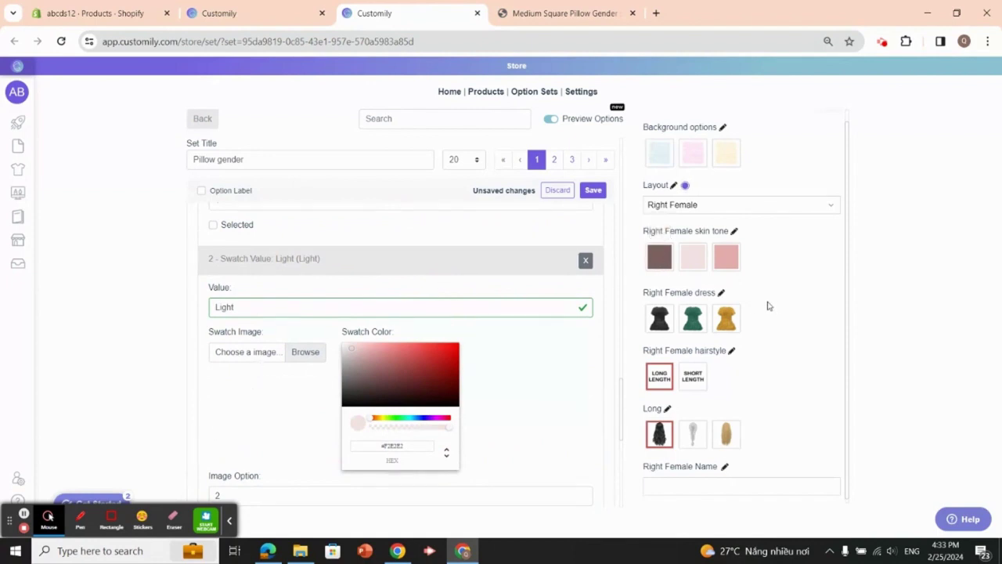
pyautogui.scroll(5, 365, 381)
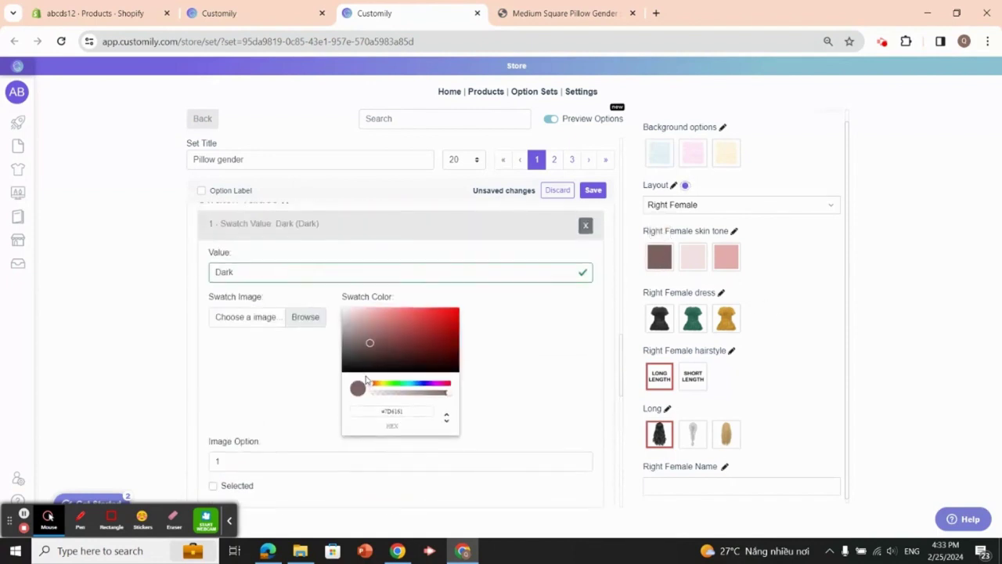
pyautogui.scroll(-3, 365, 381)
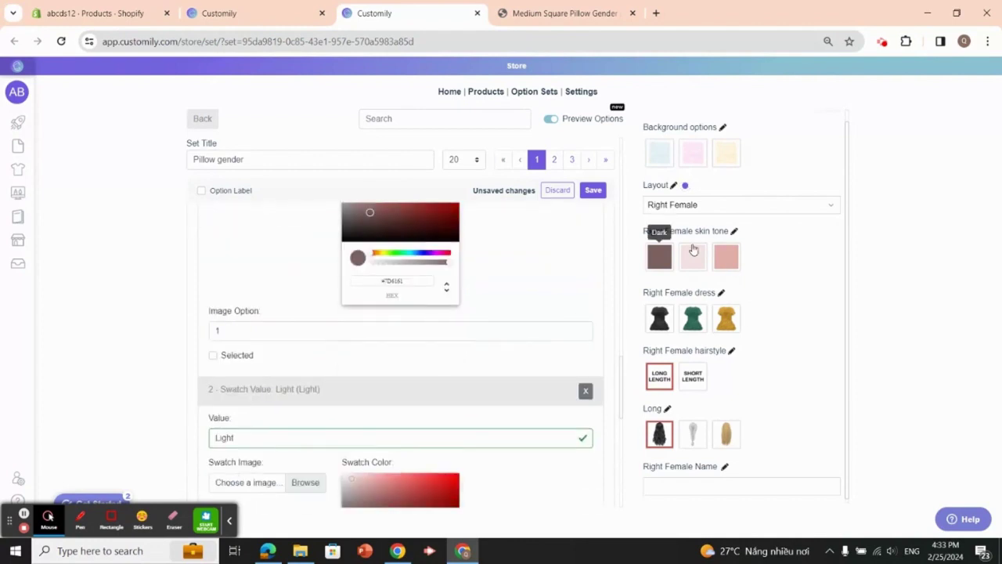
pyautogui.scroll(4, 501, 300)
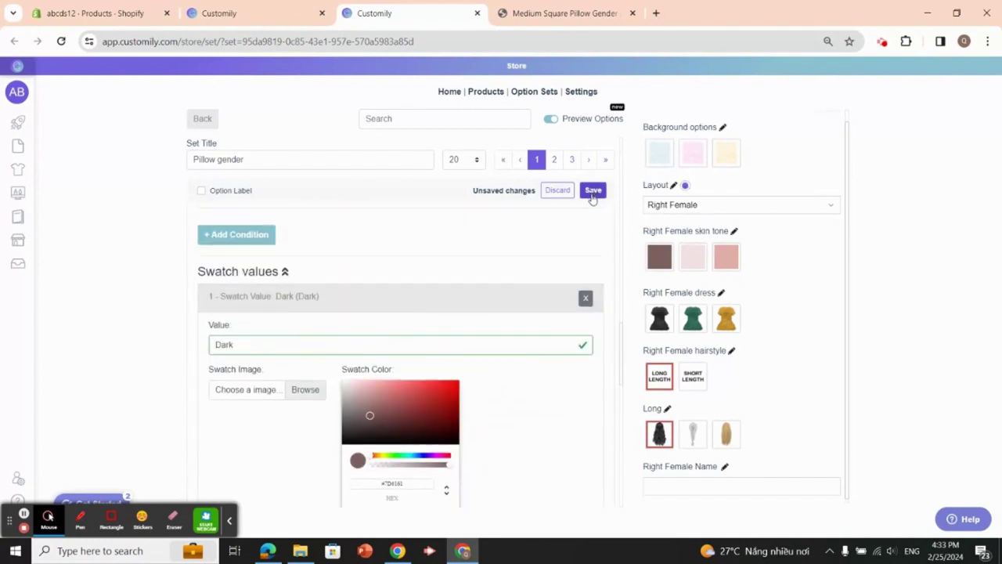
pyautogui.scroll(4, 540, 256)
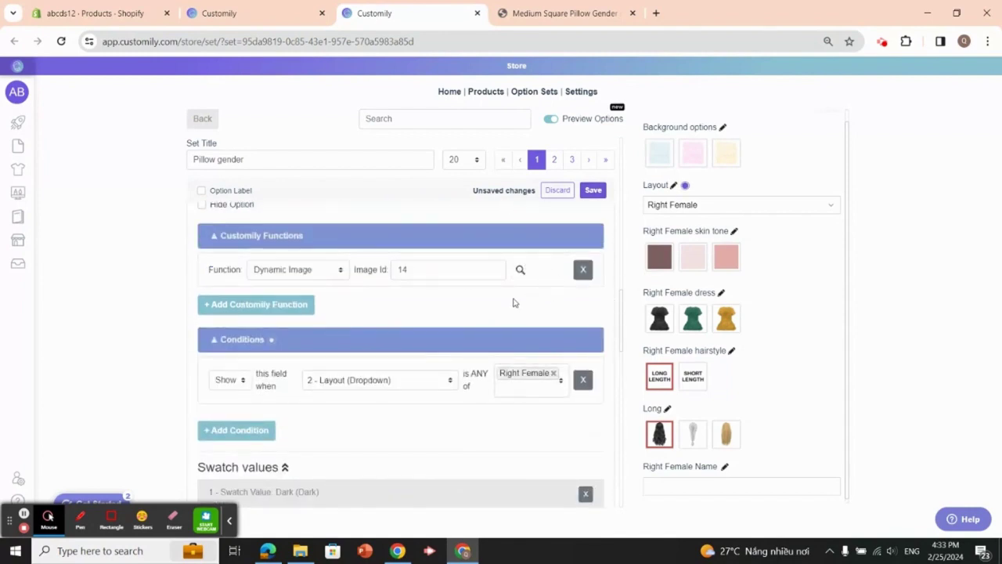
pyautogui.scroll(3, 512, 303)
pyautogui.scroll(8, 517, 208)
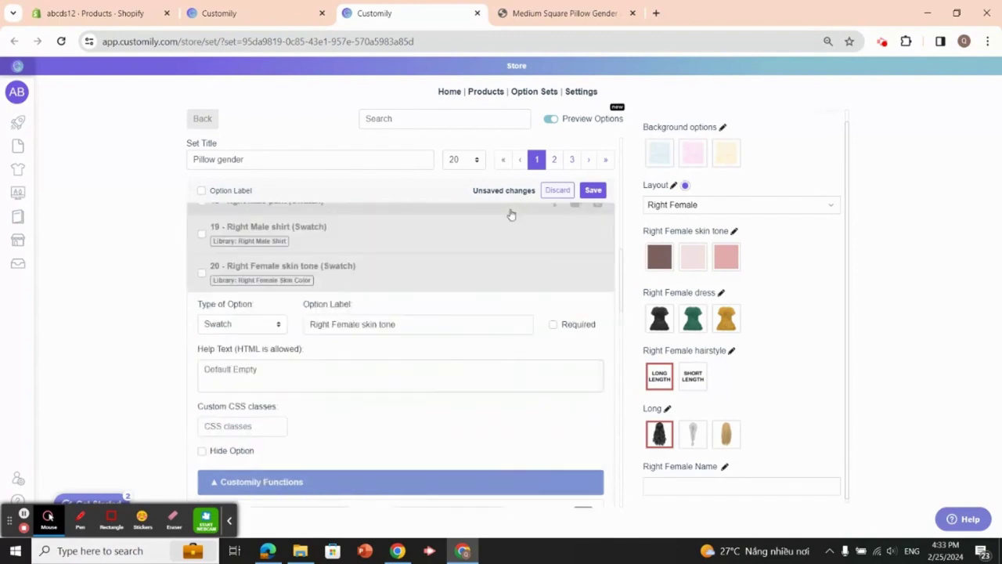
pyautogui.scroll(-5, 472, 277)
pyautogui.scroll(-5, 474, 297)
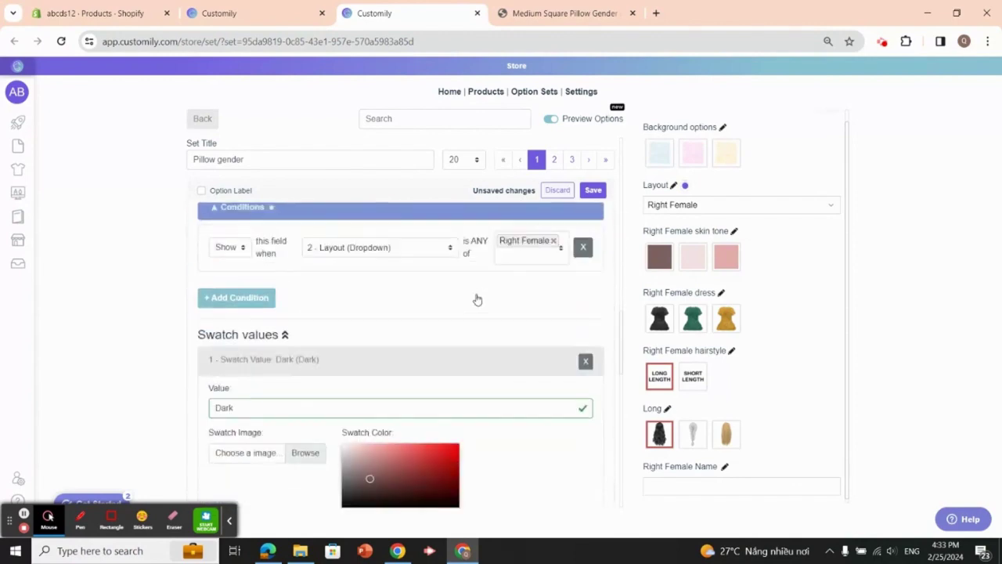
# Switch the layout to Right Male in the options preview and examine its dependent fields
pyautogui.click(832, 209)
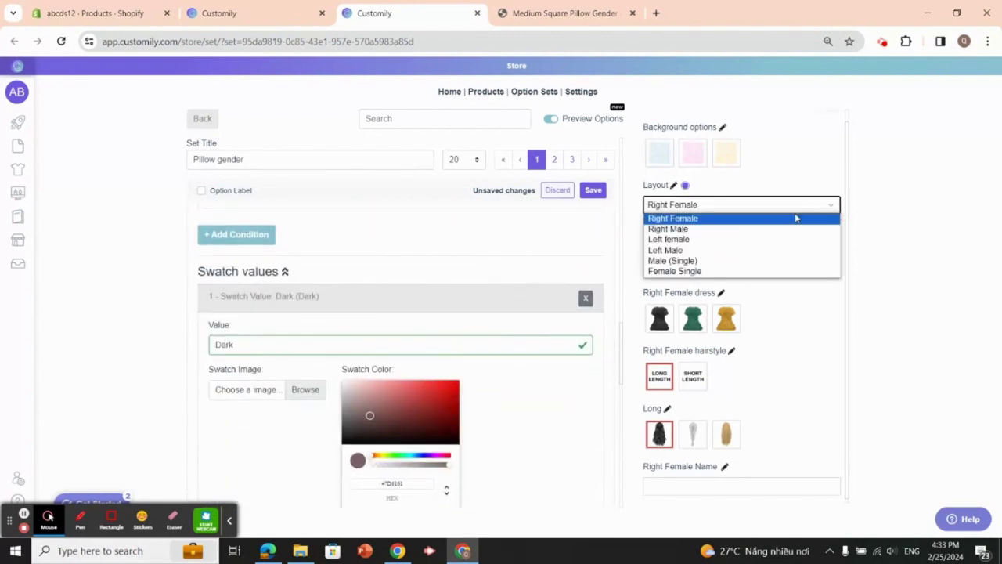
pyautogui.click(749, 228)
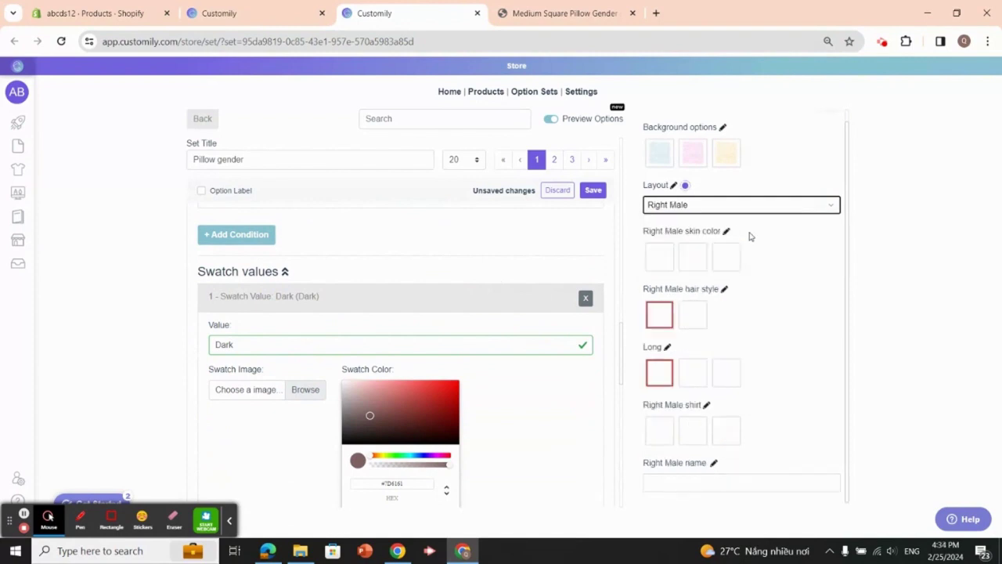
pyautogui.scroll(1, 712, 180)
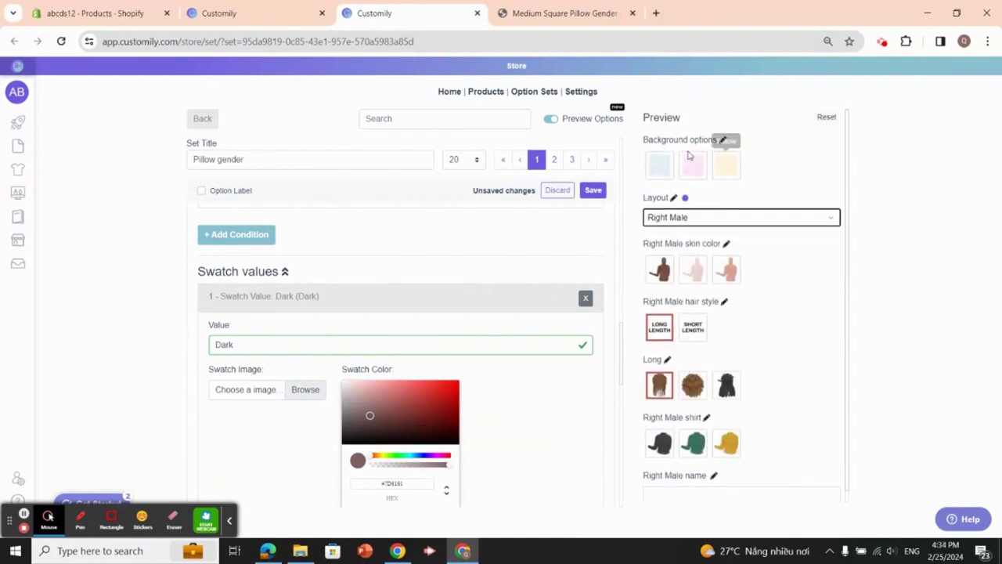
# Add a new text input option to the set and move it to position 2
pyautogui.scroll(-1, 341, 313)
pyautogui.scroll(-8, 342, 313)
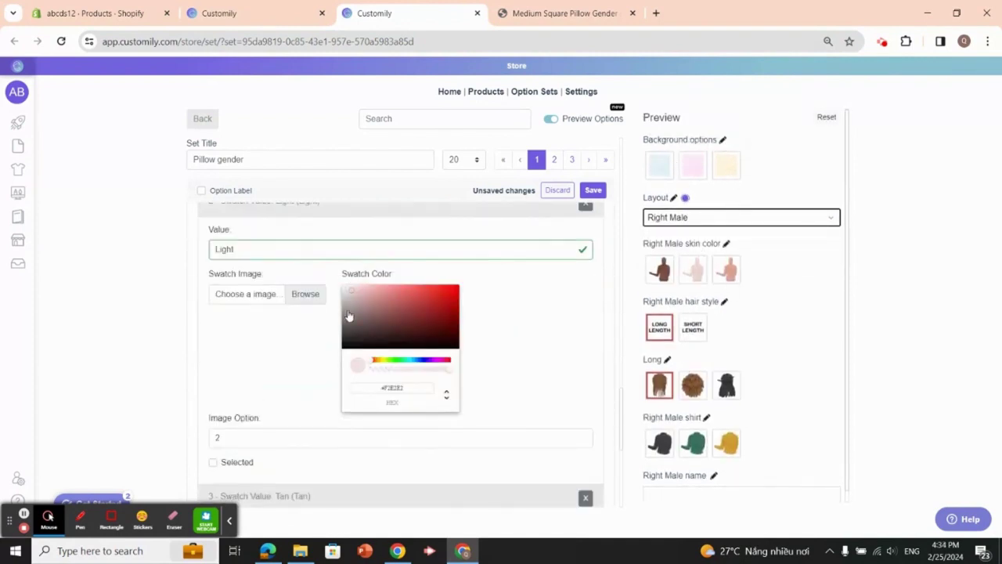
pyautogui.click(235, 490)
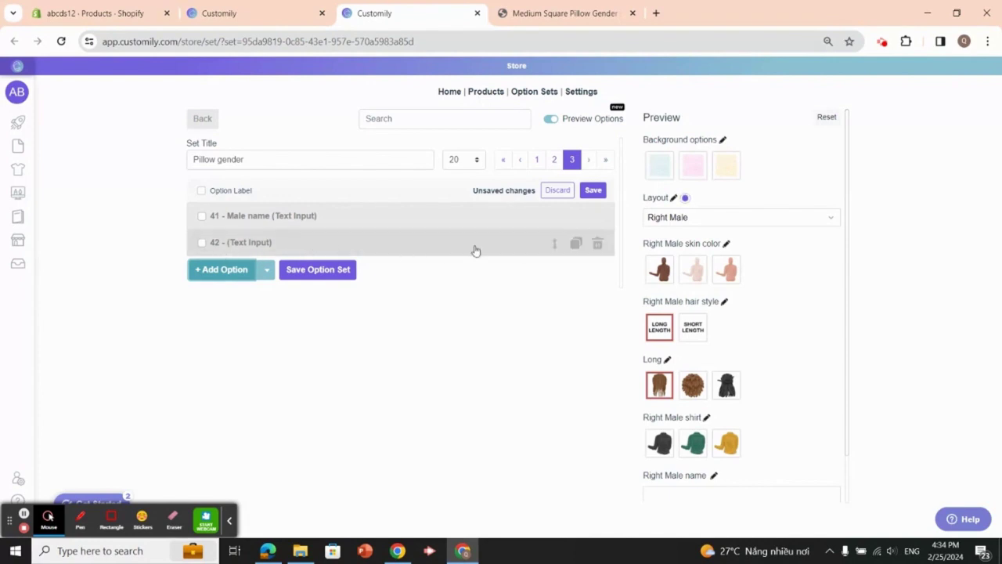
pyautogui.click(555, 247)
pyautogui.click(440, 312)
pyautogui.moveTo(477, 318); pyautogui.dragTo(350, 319)
pyautogui.write('2')
pyautogui.click(639, 350)
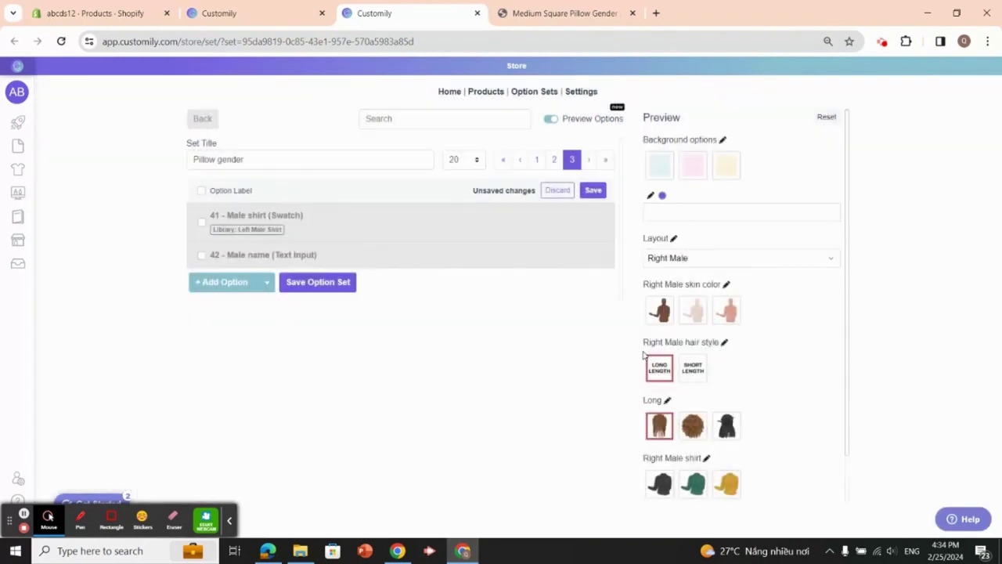
# Label the new text input option in position 2 "Gender number options"
pyautogui.click(538, 161)
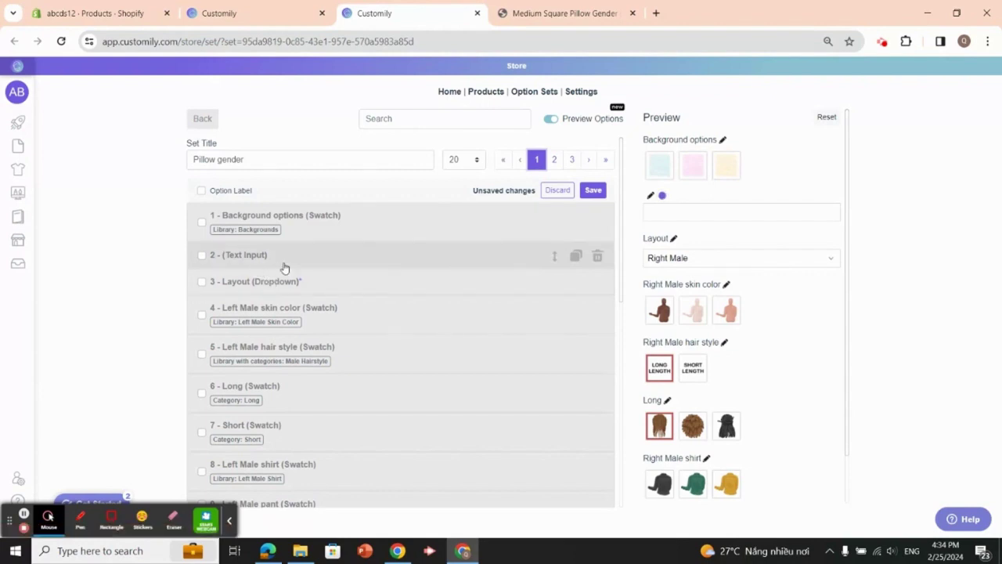
pyautogui.click(236, 260)
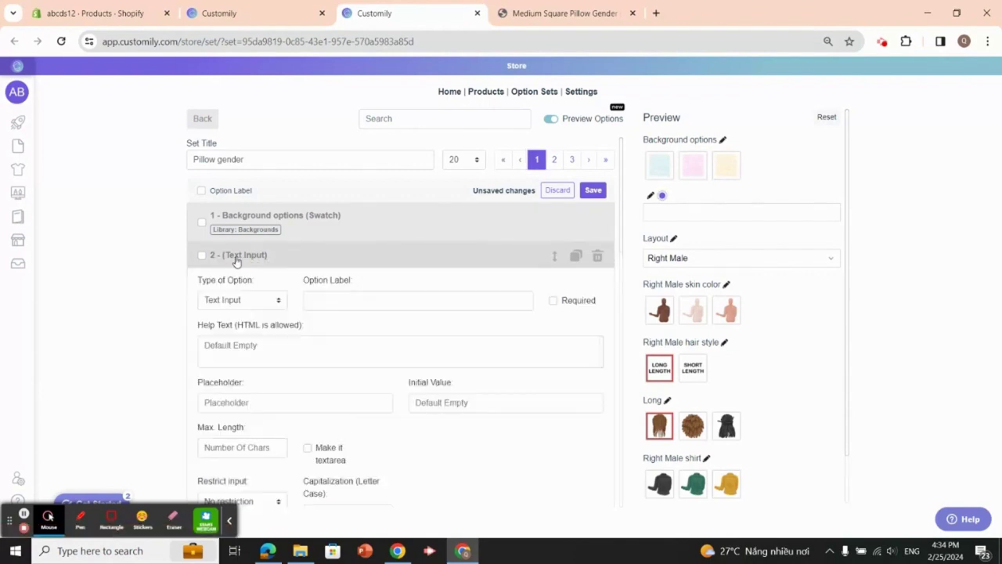
pyautogui.click(324, 299)
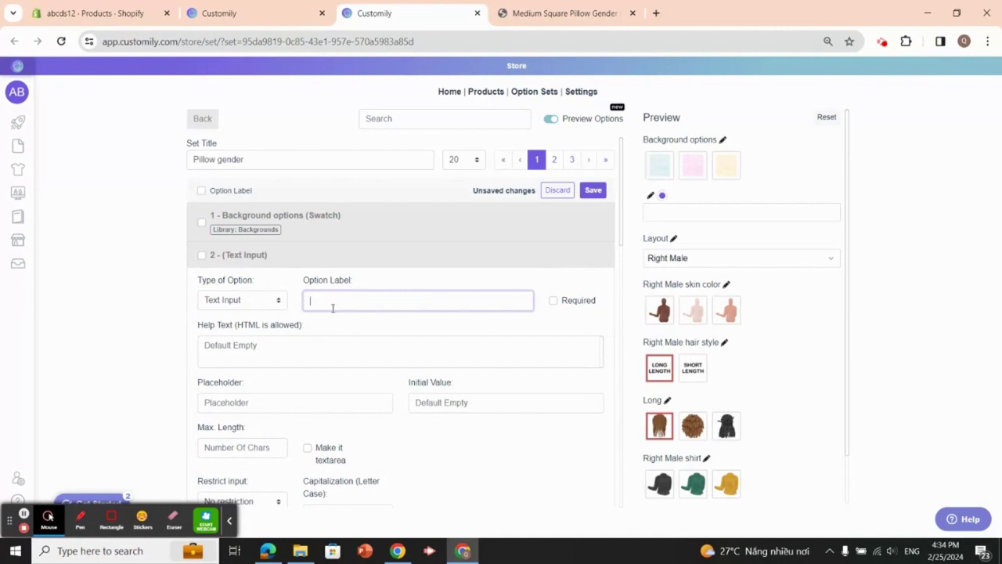
pyautogui.write('Ge')
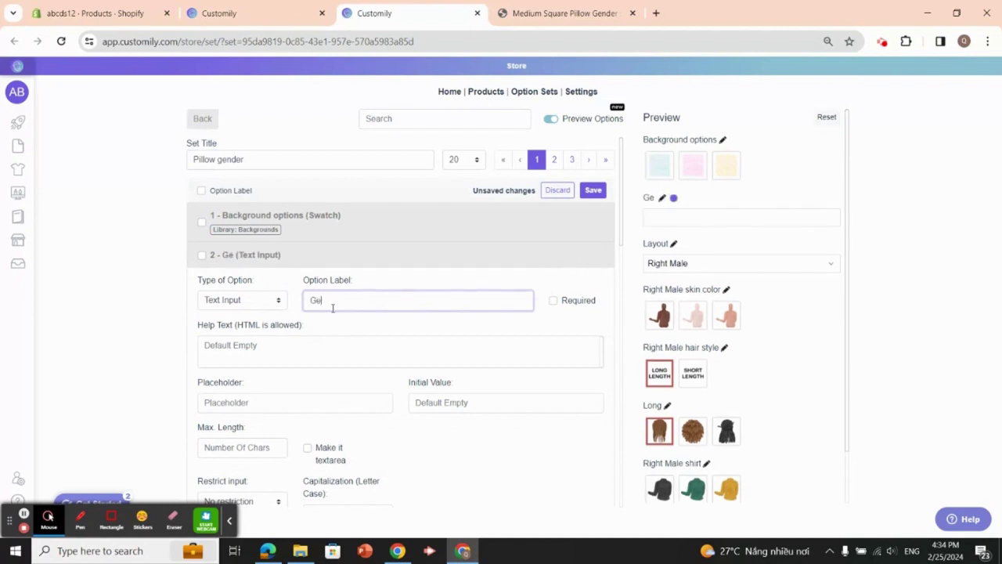
pyautogui.write('nder')
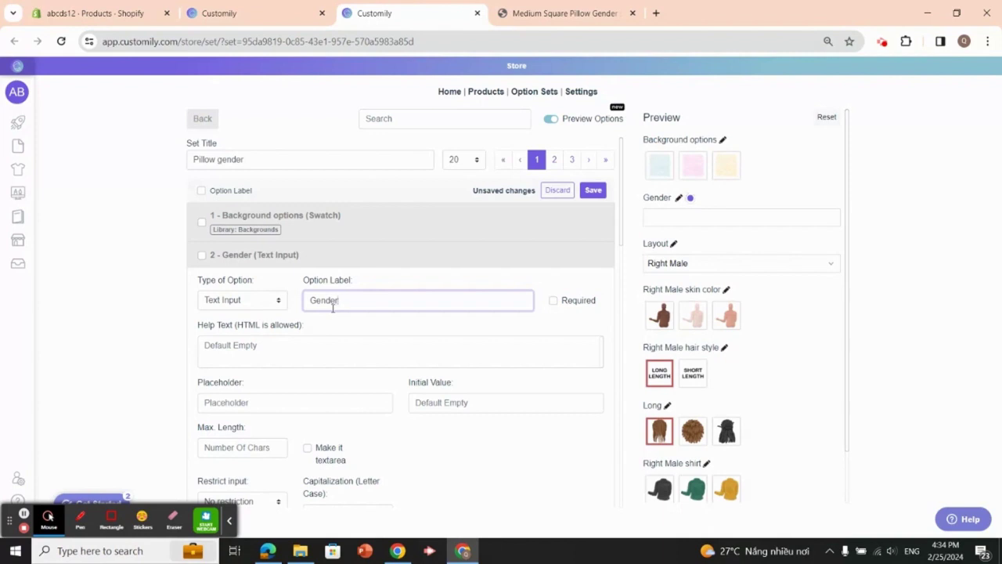
pyautogui.write(' numb')
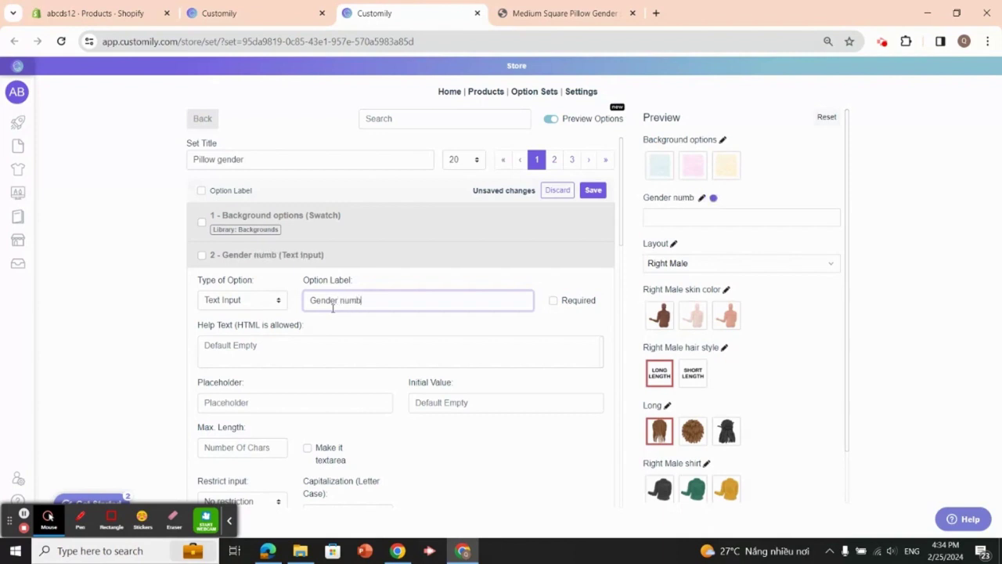
pyautogui.write('er op')
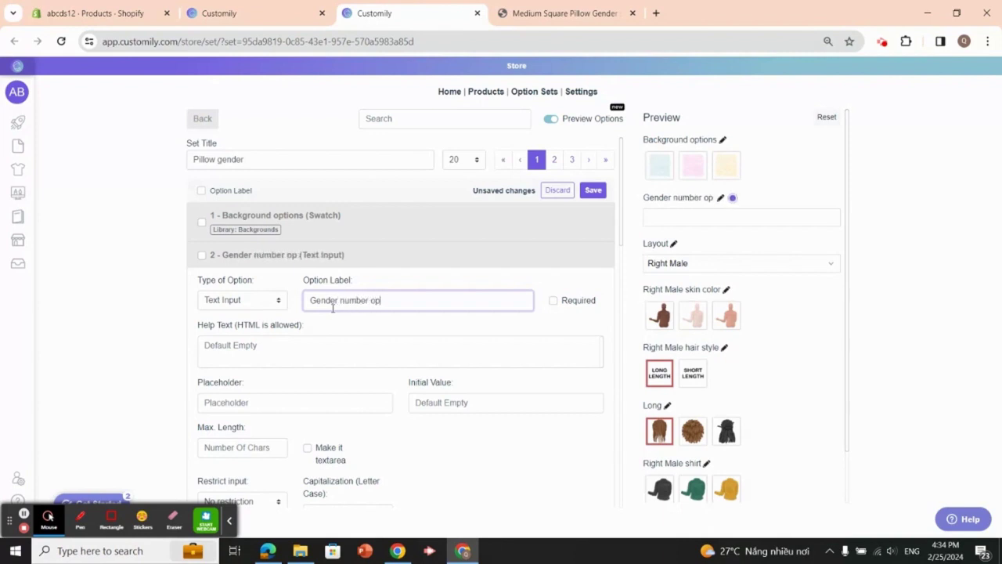
pyautogui.write('tions')
# Change the Gender number options type to Swatch, add two blank swatch values and open their settings
pyautogui.scroll(-2, 342, 333)
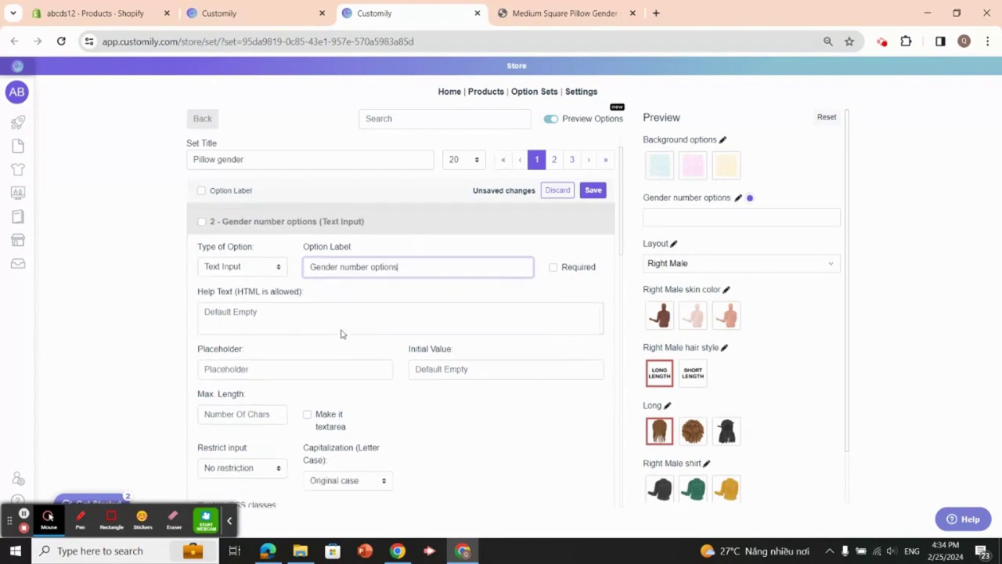
pyautogui.click(373, 275)
pyautogui.scroll(-3, 296, 252)
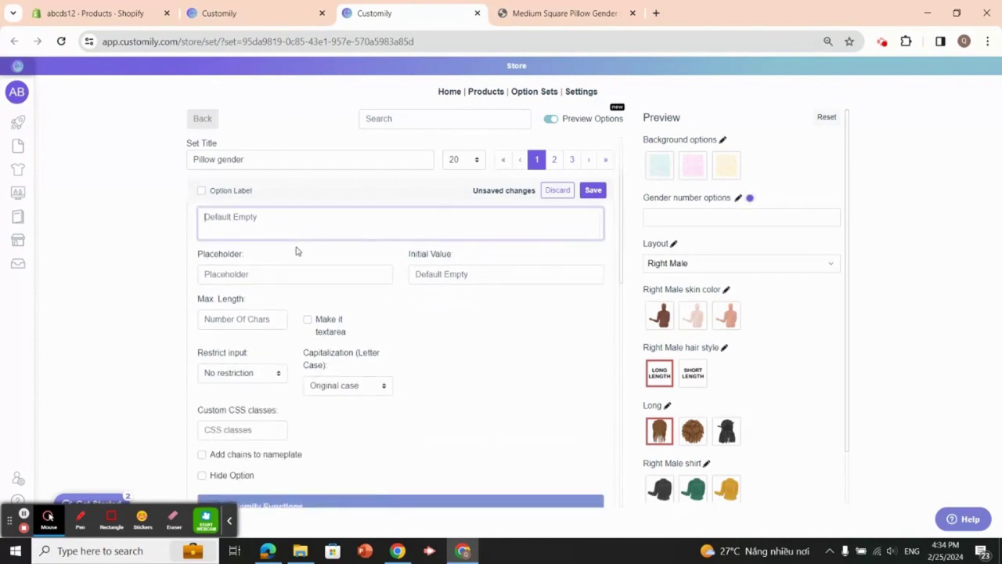
pyautogui.scroll(3, 292, 251)
pyautogui.click(283, 234)
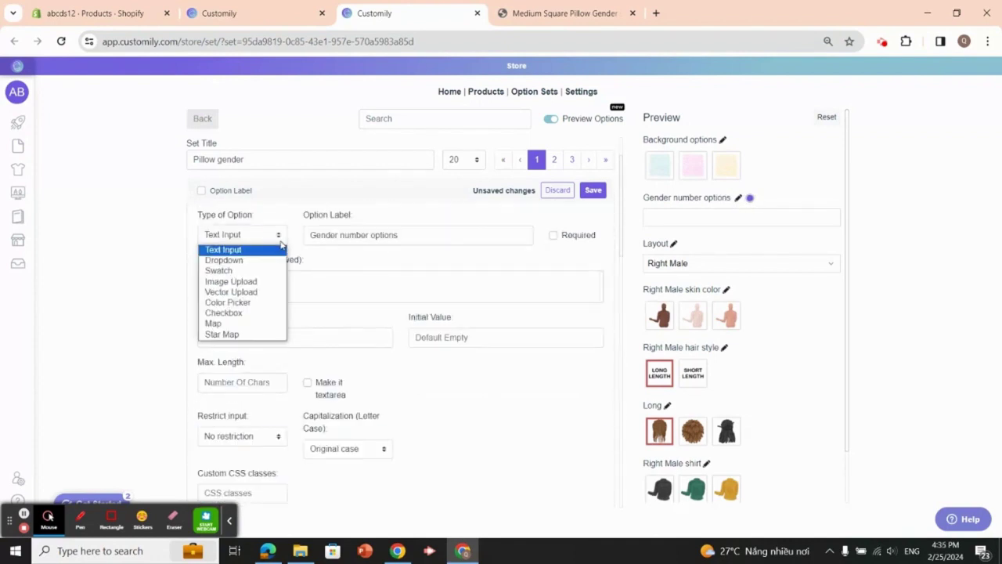
pyautogui.click(253, 271)
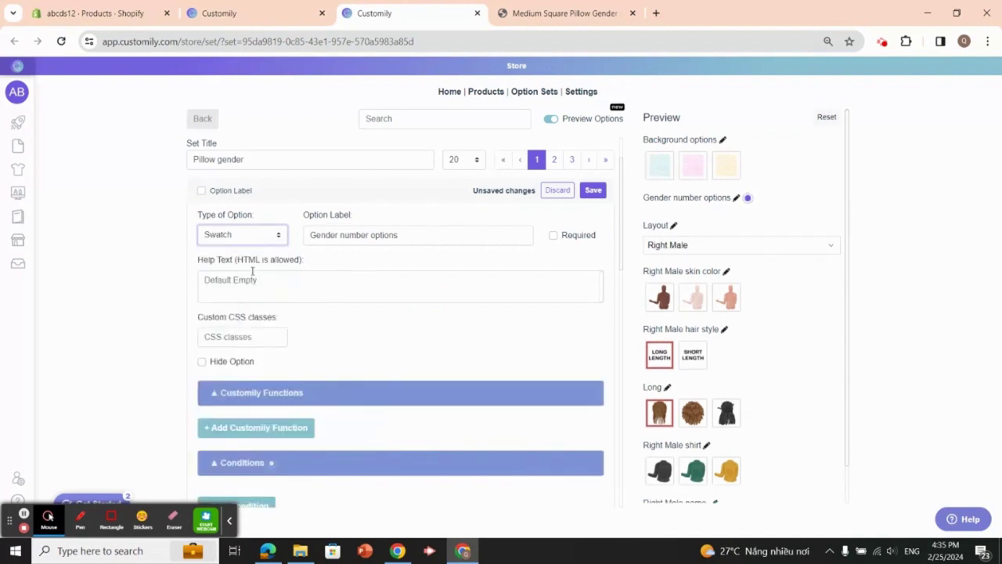
pyautogui.scroll(-3, 321, 328)
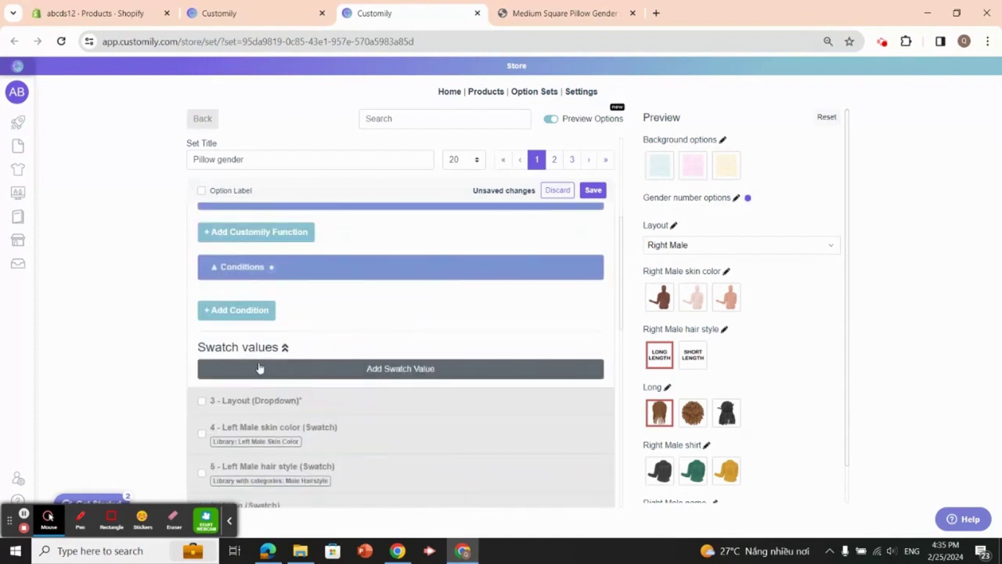
pyautogui.click(369, 365)
pyautogui.click(376, 398)
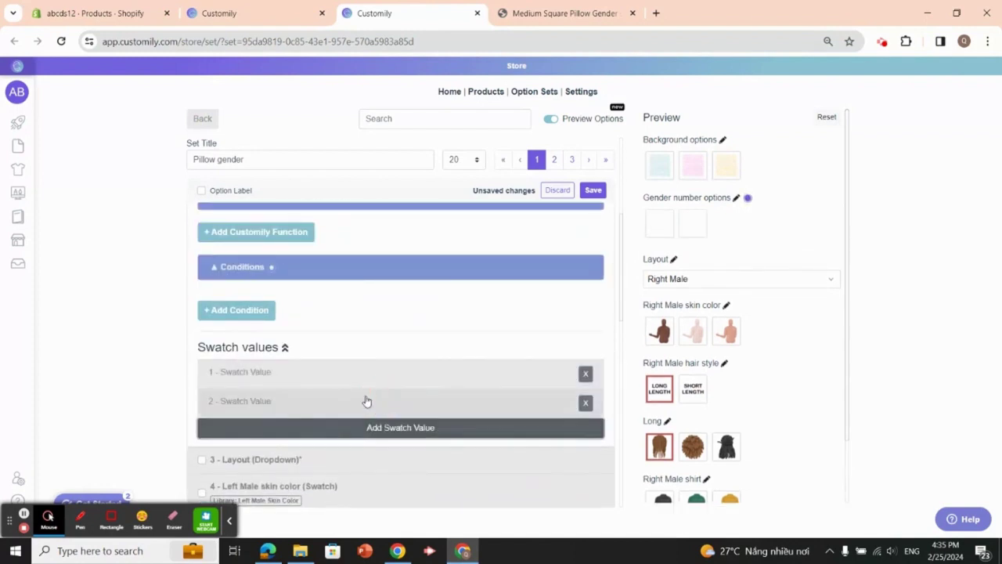
pyautogui.click(286, 382)
pyautogui.scroll(-1, 342, 396)
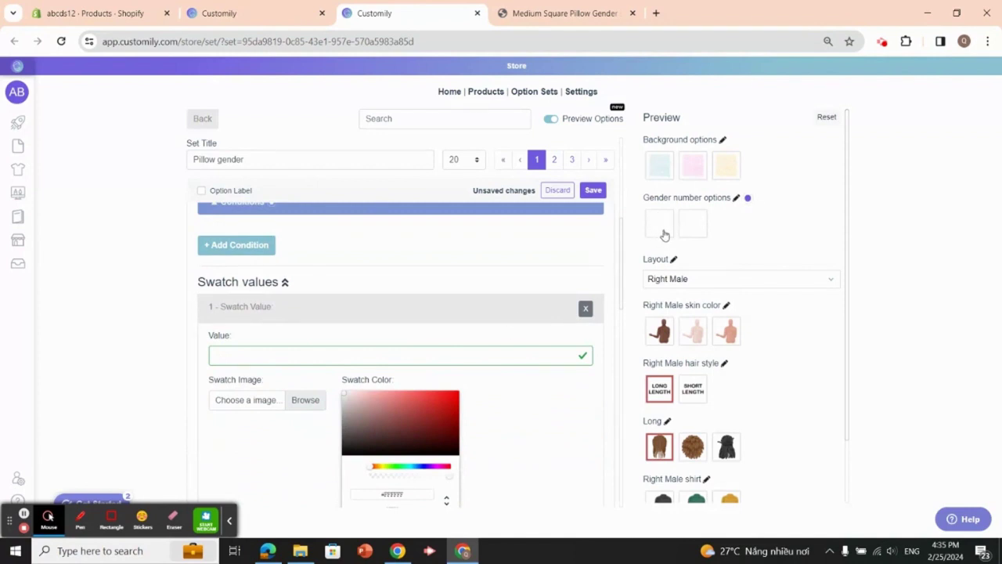
pyautogui.scroll(-3, 327, 458)
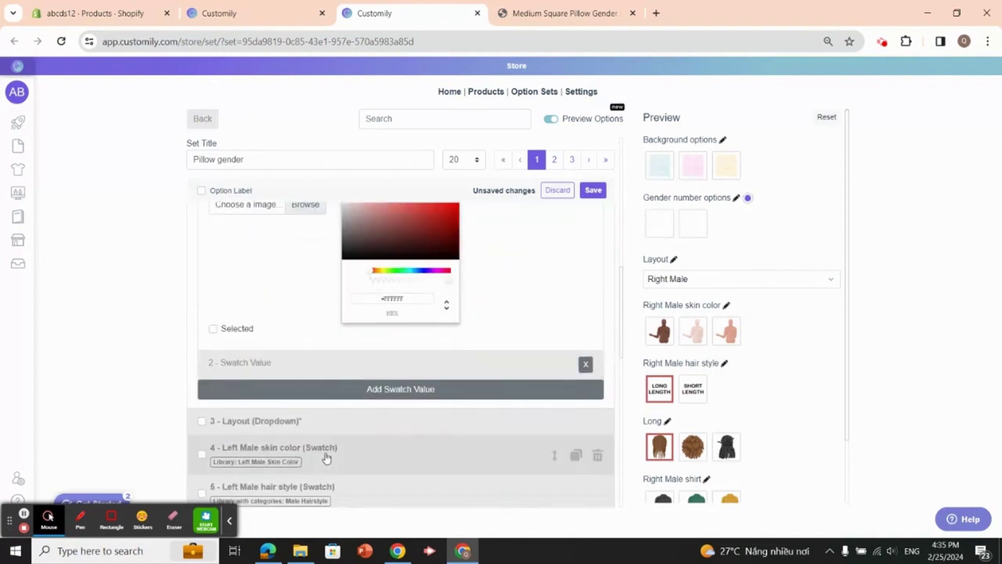
pyautogui.click(247, 368)
# Change the type of the Gender number options option to Dropdown
pyautogui.scroll(6, 275, 332)
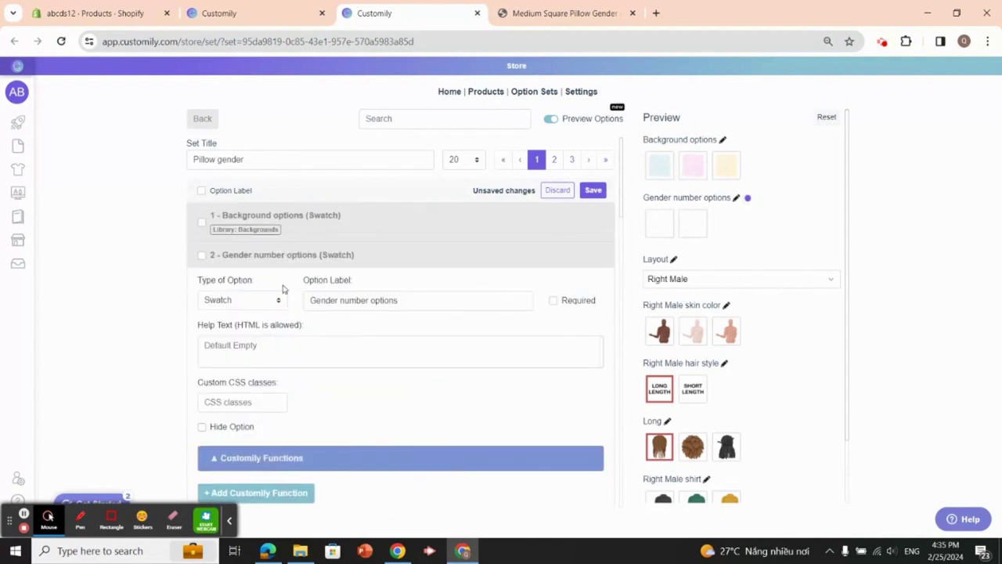
pyautogui.click(278, 302)
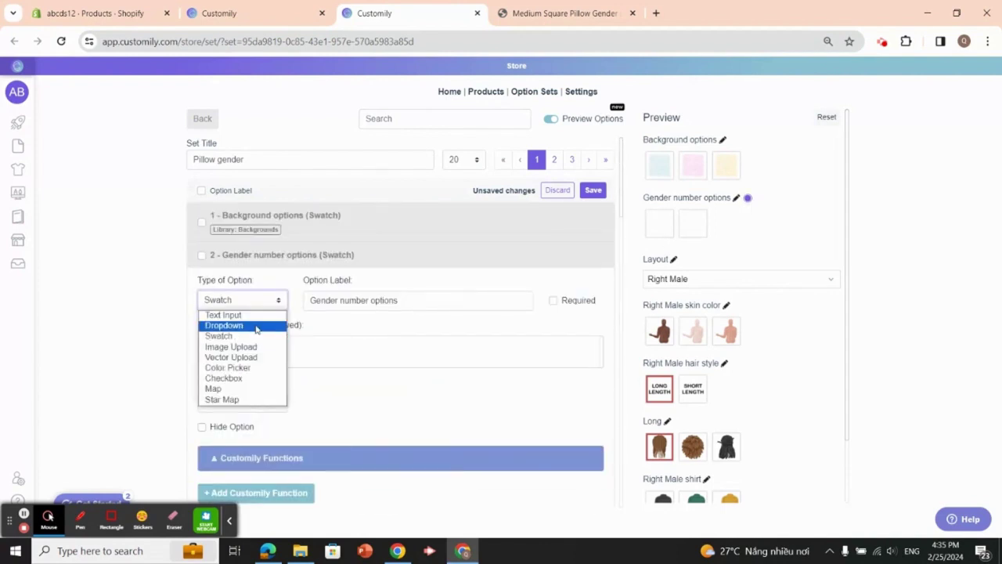
pyautogui.click(256, 327)
# Name the two dropdown values of Gender number options 1 and 2
pyautogui.scroll(-3, 474, 382)
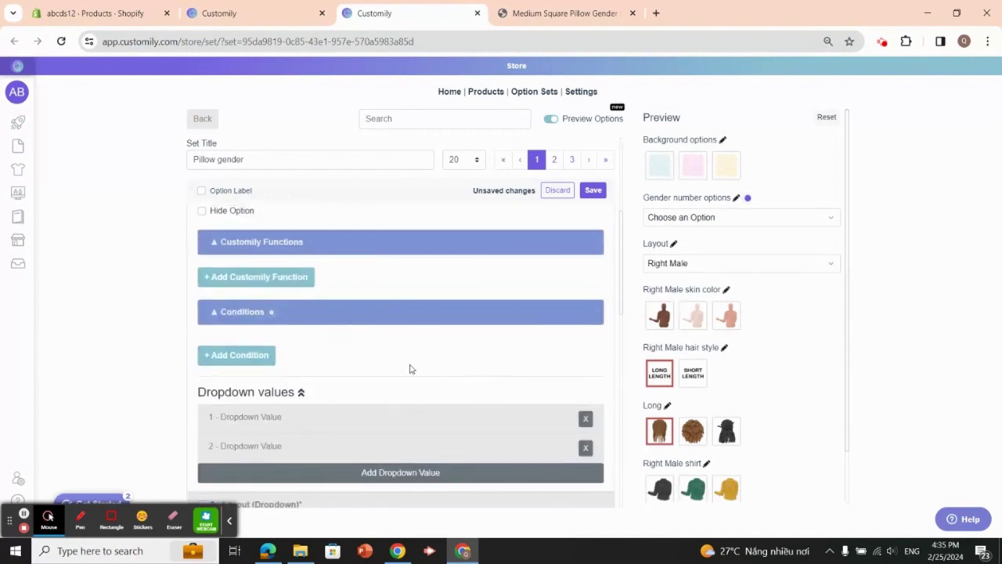
pyautogui.click(258, 417)
pyautogui.scroll(-2, 282, 415)
pyautogui.click(286, 334)
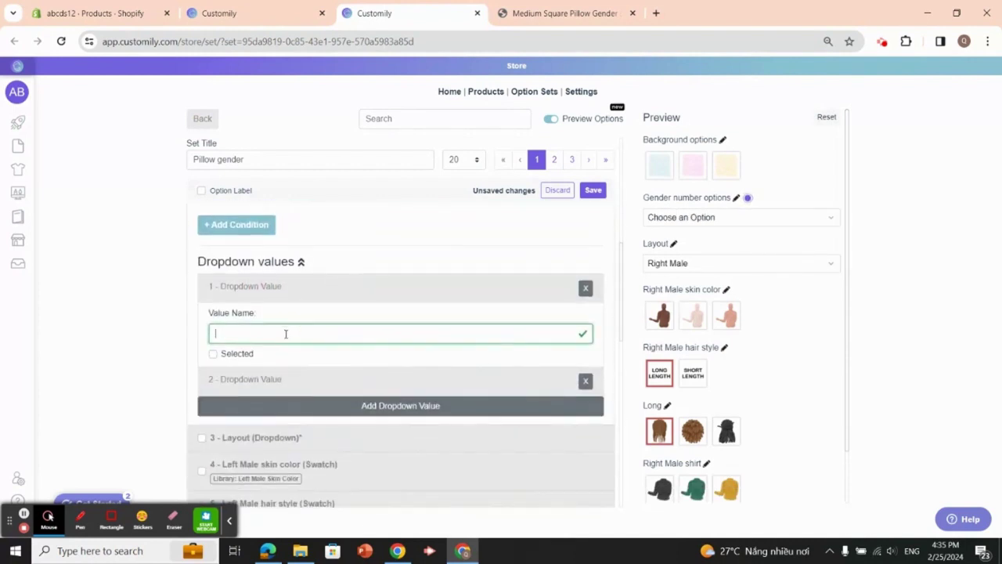
pyautogui.write('1')
pyautogui.scroll(-1, 305, 354)
pyautogui.click(336, 317)
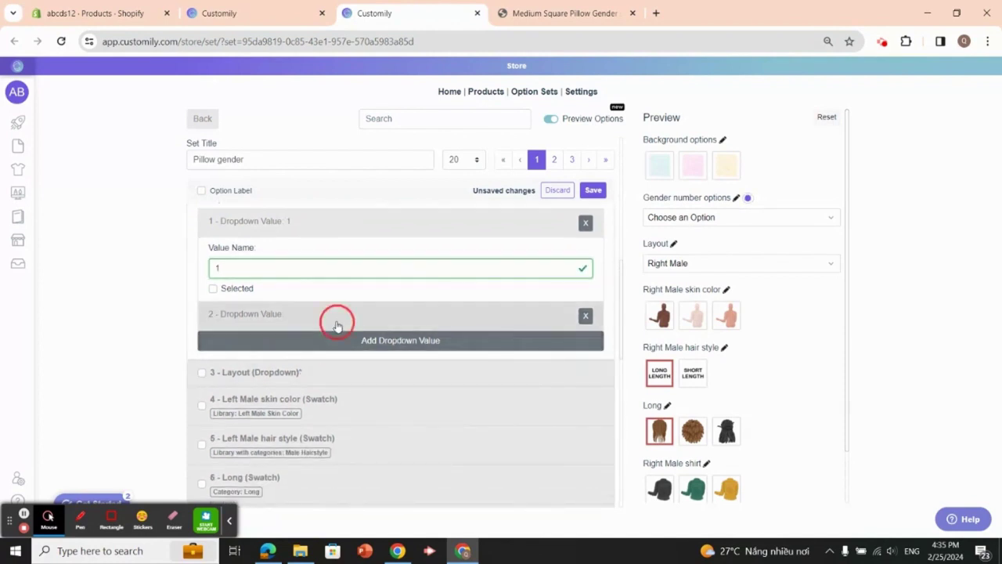
pyautogui.click(297, 356)
pyautogui.write('2')
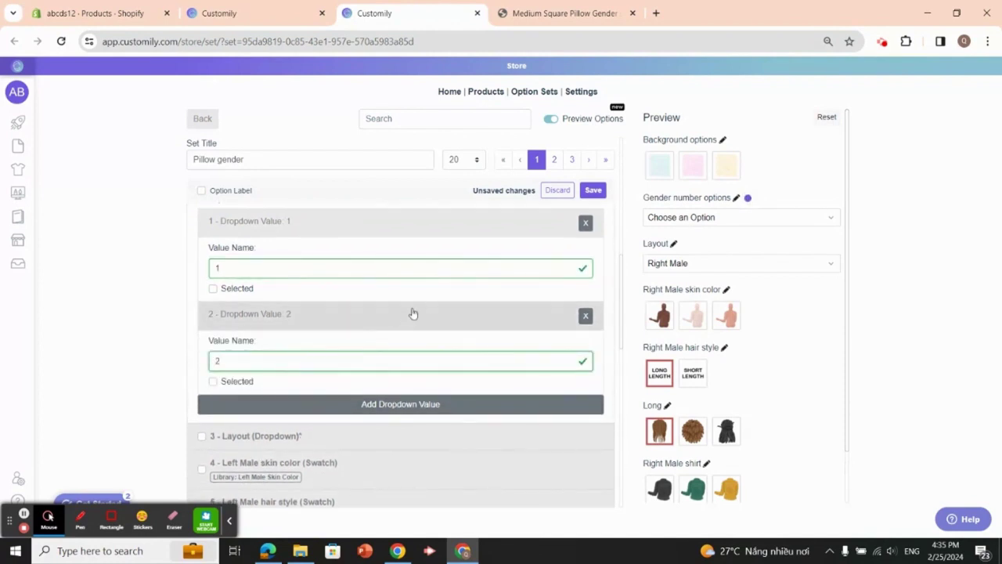
# Test the options preview with gender number 1 and the Right Female layout
pyautogui.scroll(2, 532, 260)
pyautogui.scroll(3, 528, 265)
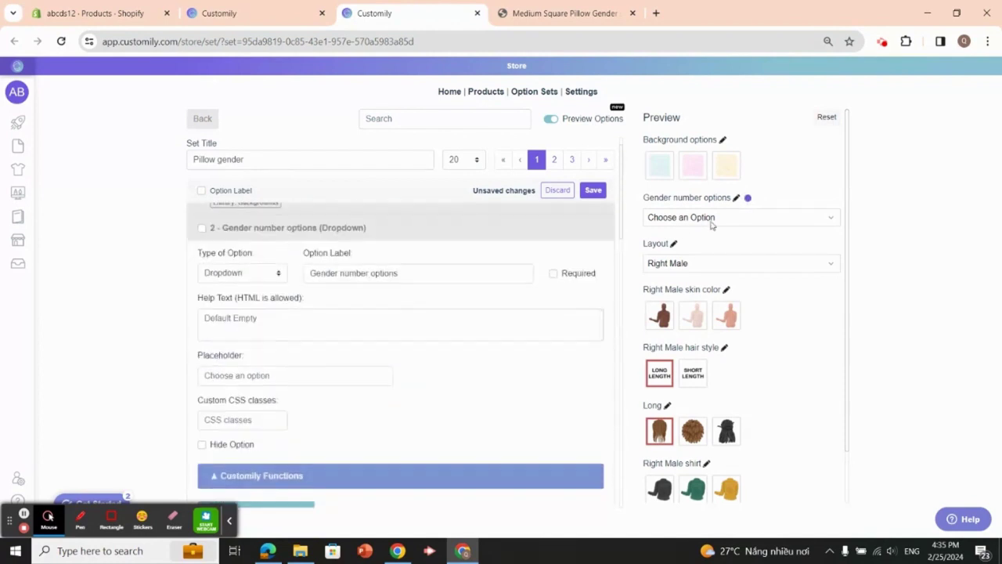
pyautogui.click(833, 218)
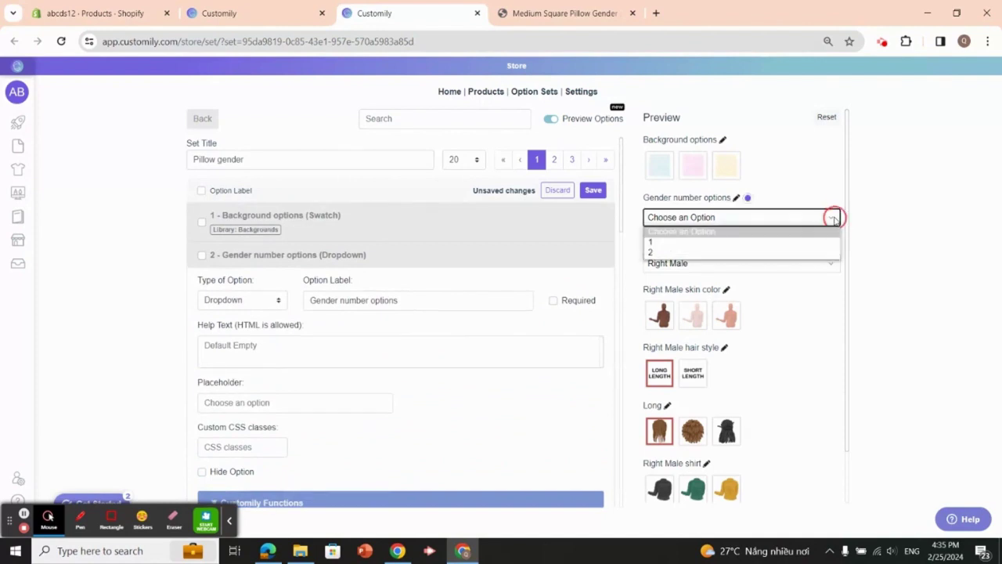
pyautogui.click(786, 243)
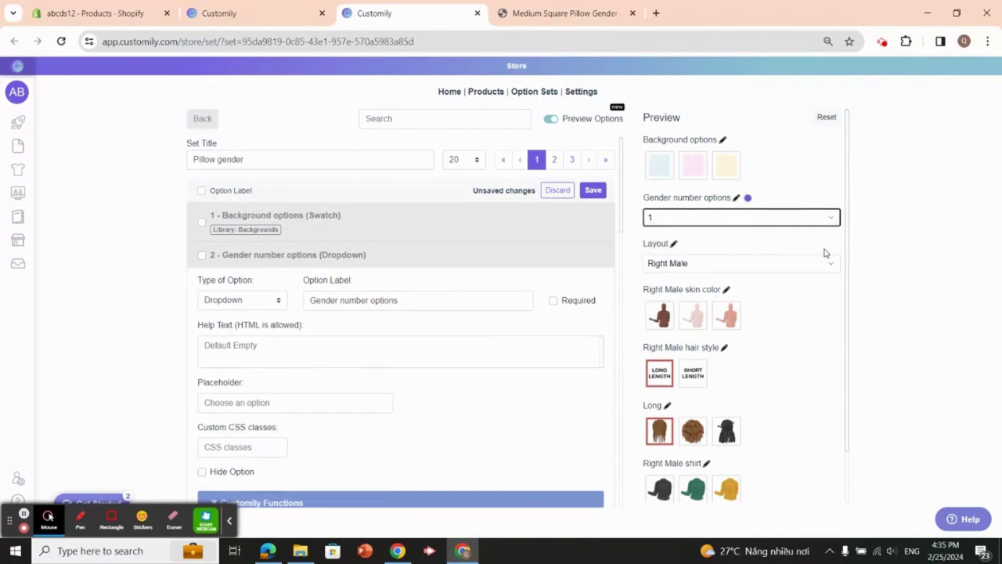
pyautogui.click(829, 262)
pyautogui.click(791, 278)
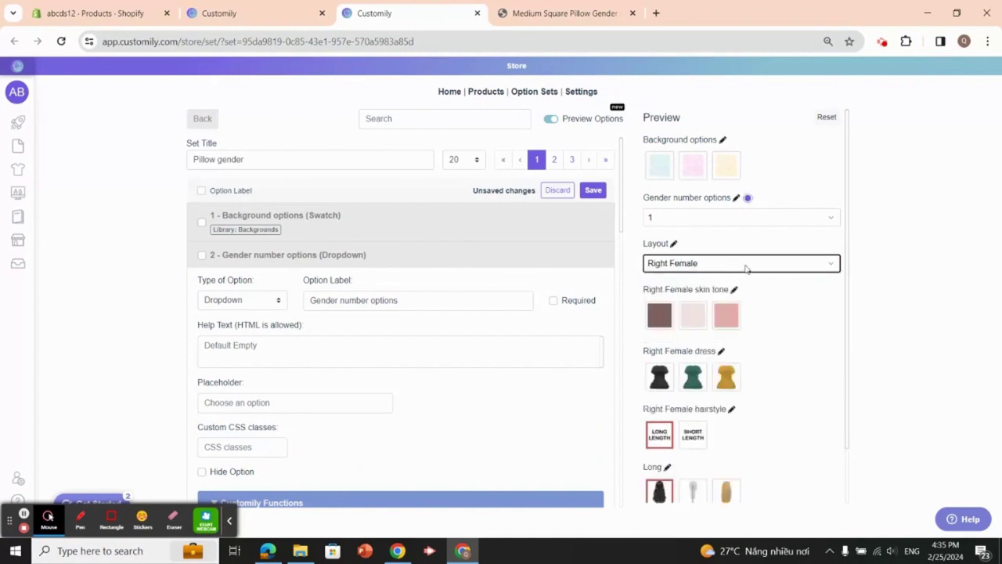
# Switch the previewed gender number between 1 and 2, ending on 2, and compare the dependent fields
pyautogui.click(832, 218)
pyautogui.click(778, 242)
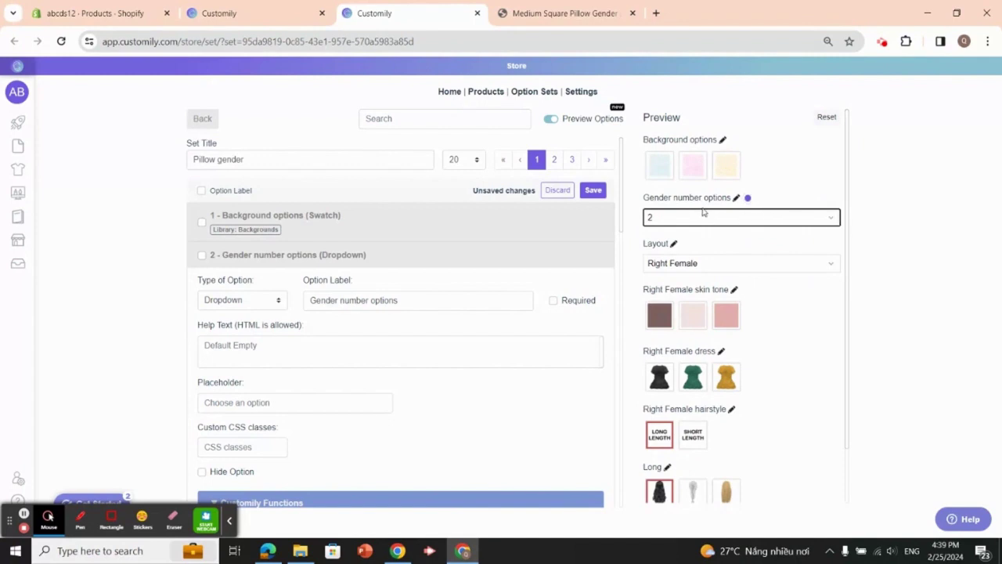
pyautogui.click(834, 217)
pyautogui.click(806, 234)
pyautogui.click(834, 219)
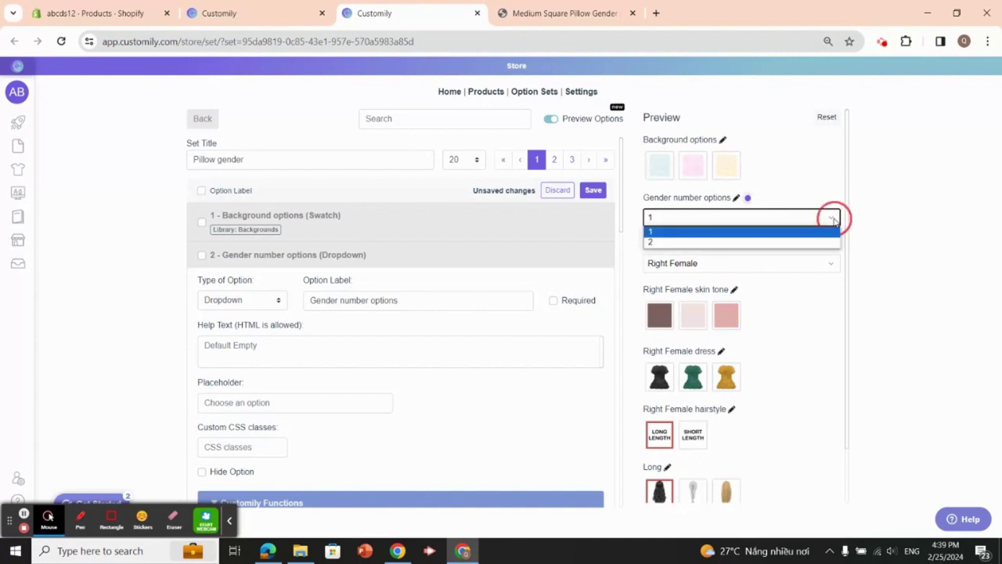
pyautogui.click(815, 231)
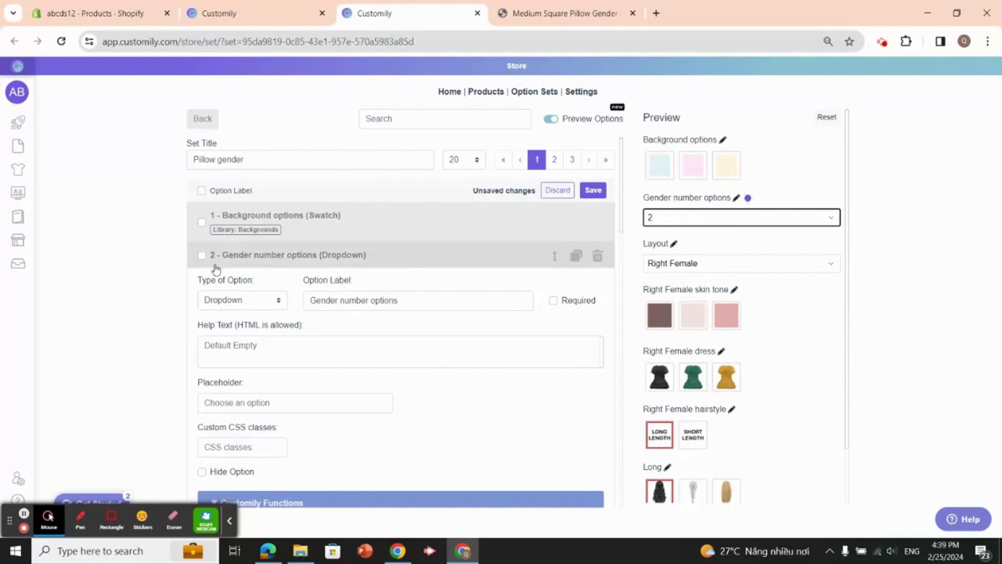
# Clone the Layout dropdown option twice
pyautogui.scroll(-2, 331, 276)
pyautogui.scroll(-6, 332, 276)
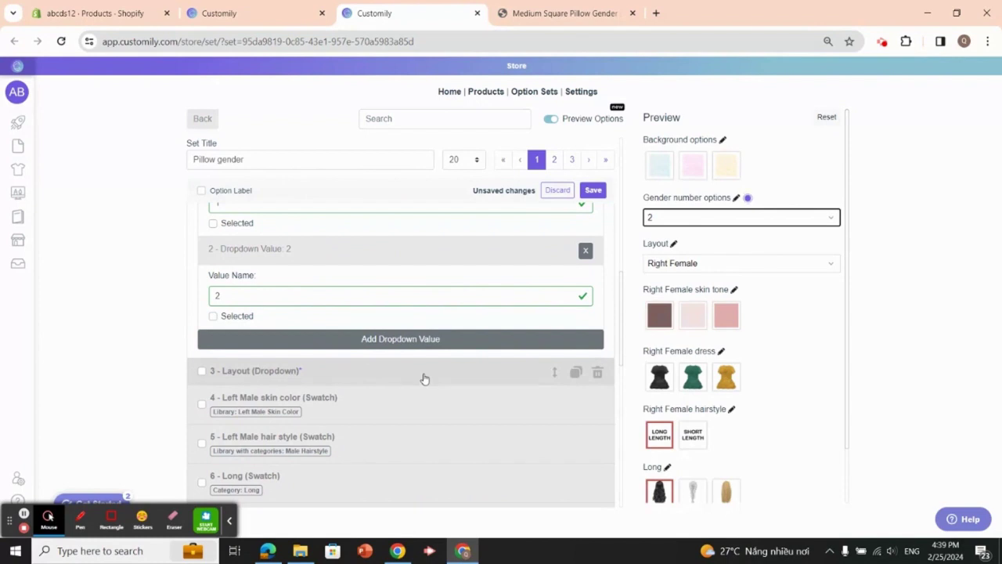
pyautogui.scroll(6, 410, 311)
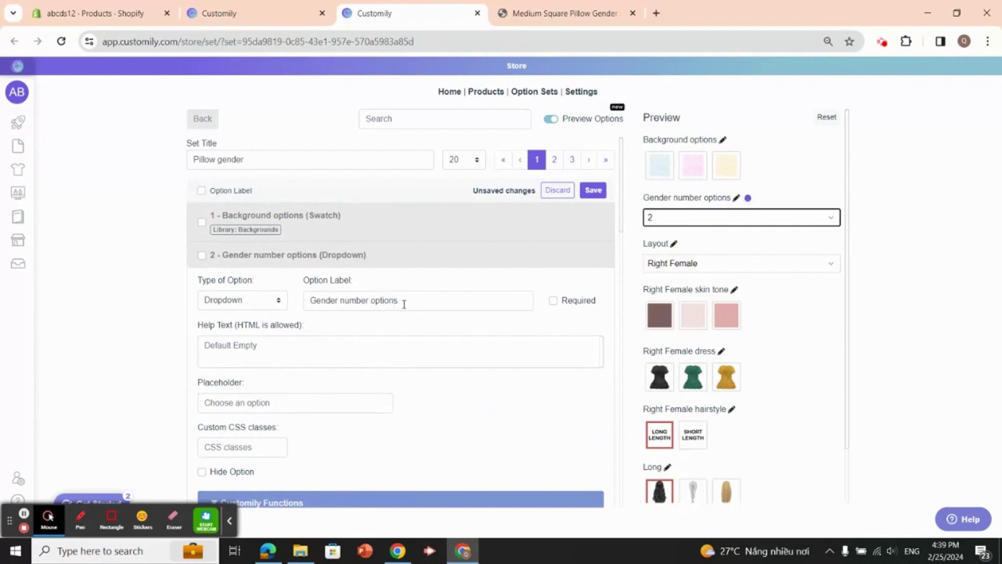
pyautogui.scroll(-8, 439, 332)
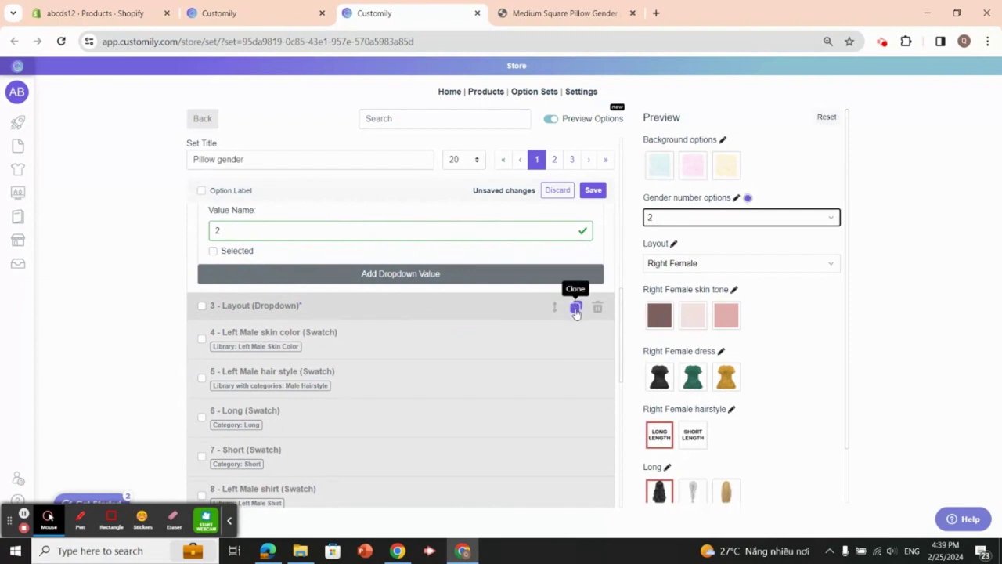
pyautogui.click(575, 308)
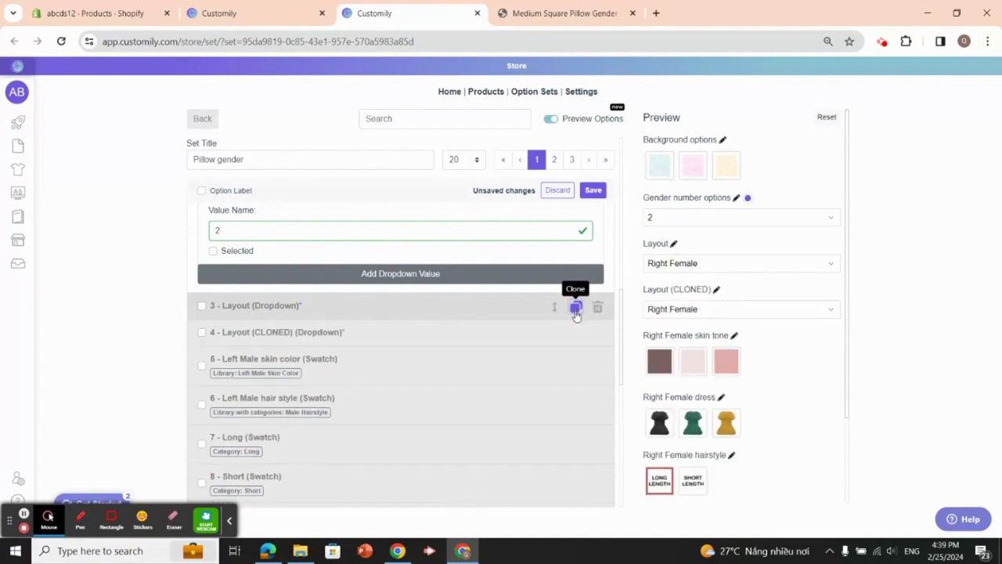
pyautogui.click(576, 308)
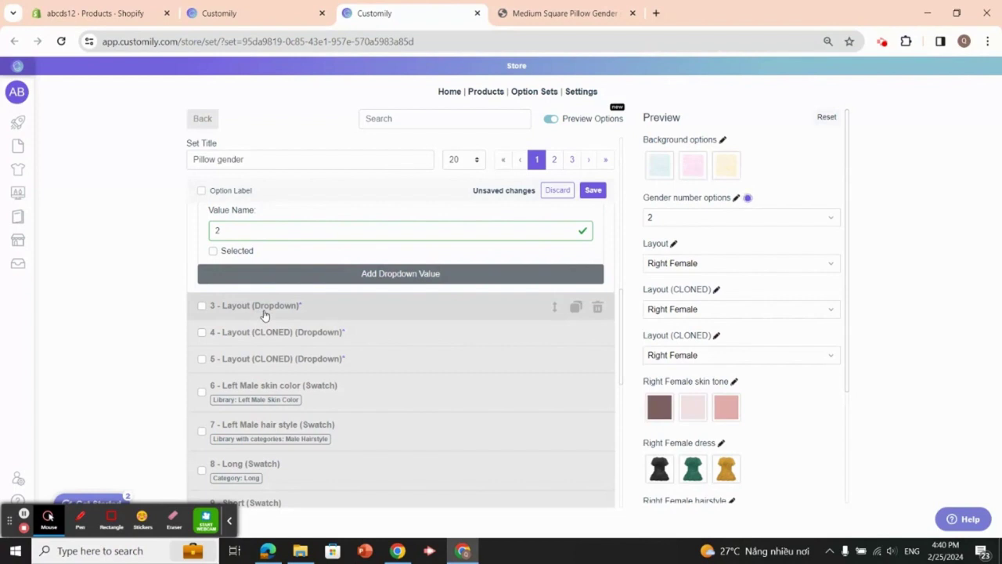
# Set the previewed gender number to 1 and rename the original Layout dropdown option to Pick Gender
pyautogui.click(829, 219)
pyautogui.click(804, 233)
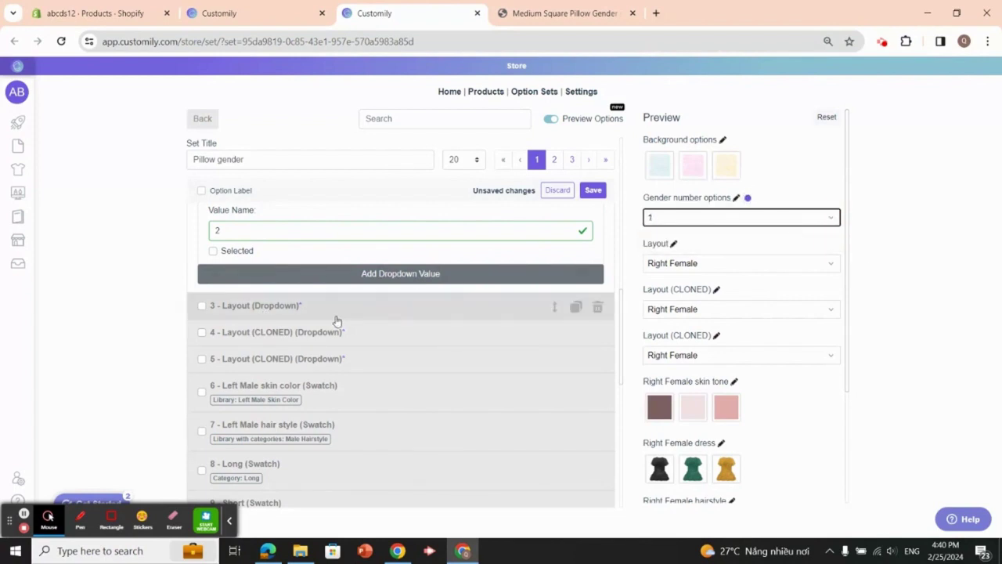
pyautogui.click(304, 316)
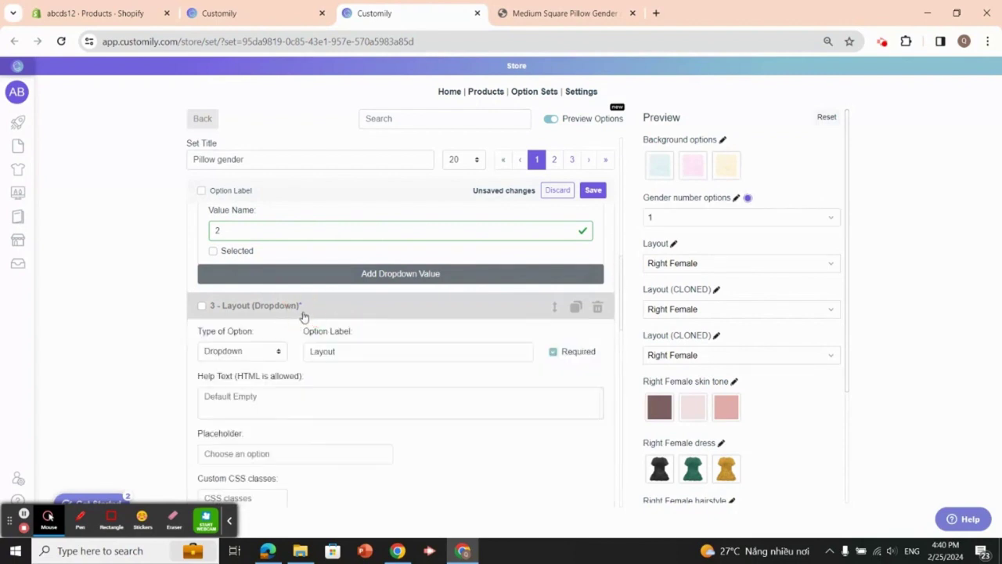
pyautogui.click(387, 359)
pyautogui.hotkey('ctrl', 'a')
pyautogui.write('Pick')
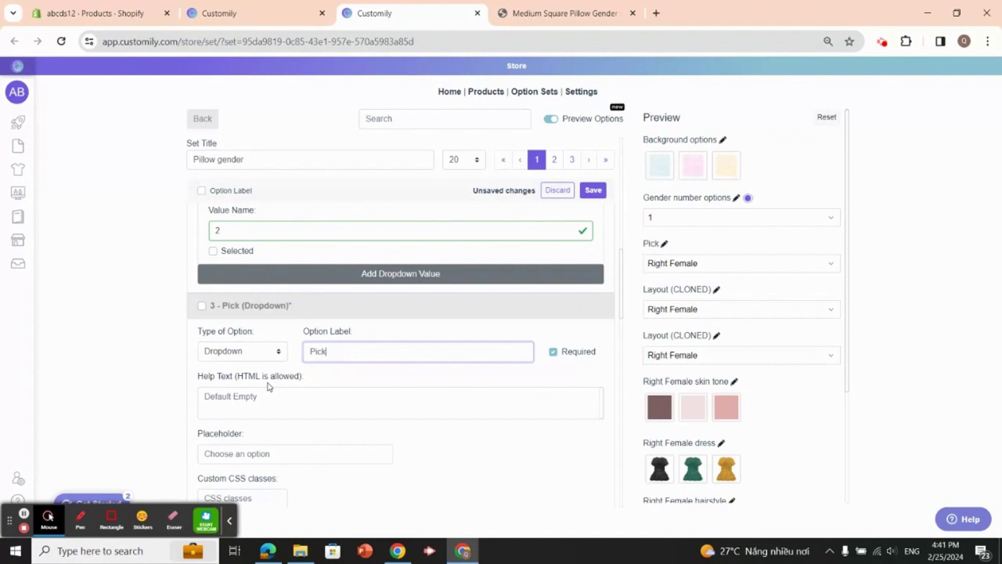
pyautogui.write(' Gender')
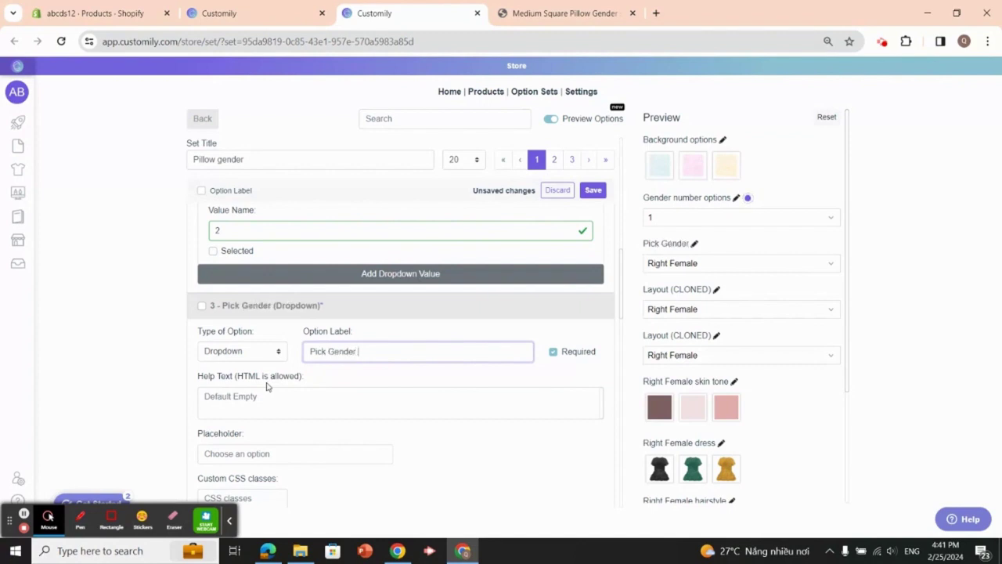
pyautogui.click(441, 413)
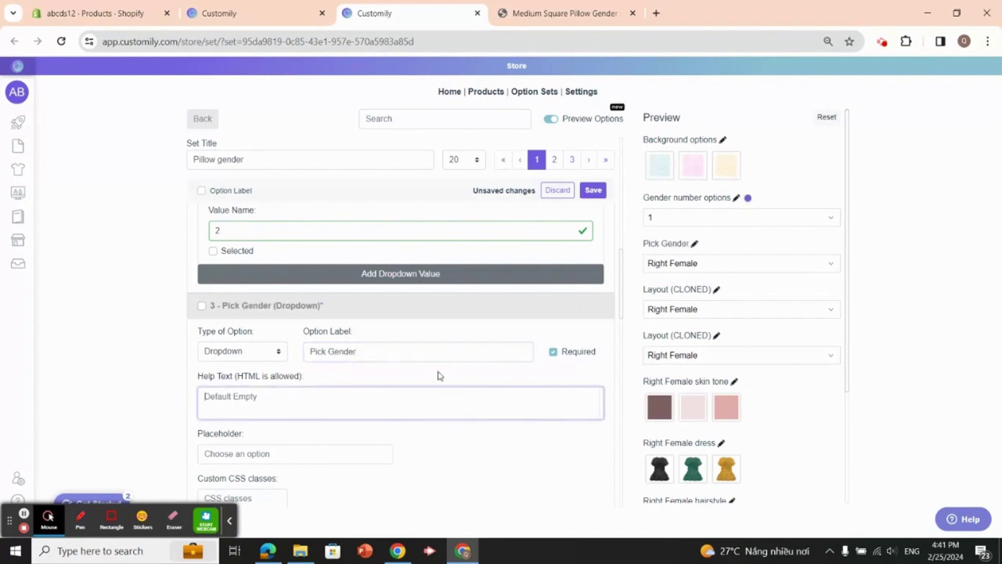
# Remove the Right Female, Right Male, Left female and Left Male values from the Pick Gender dropdown
pyautogui.scroll(-2, 436, 361)
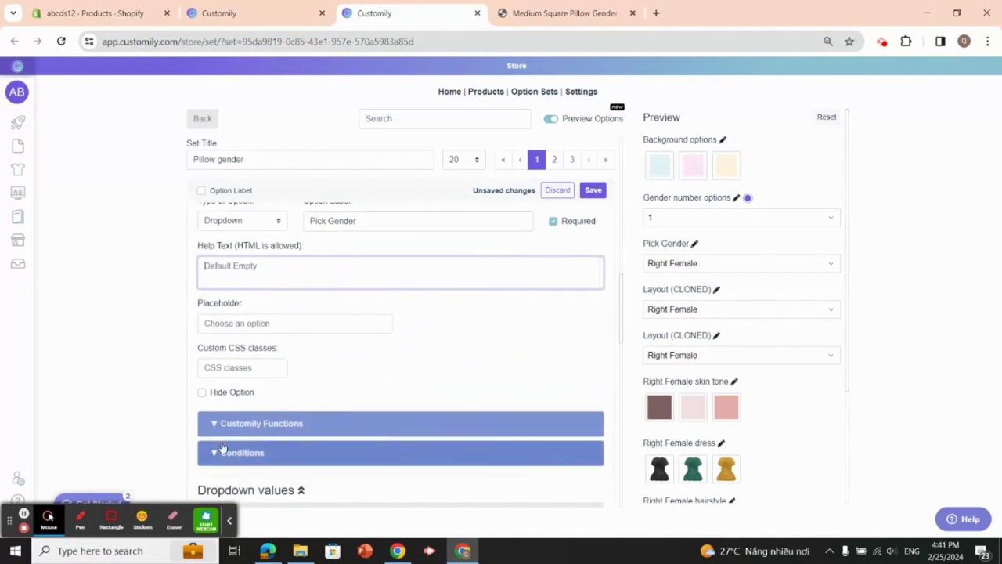
pyautogui.scroll(-2, 353, 400)
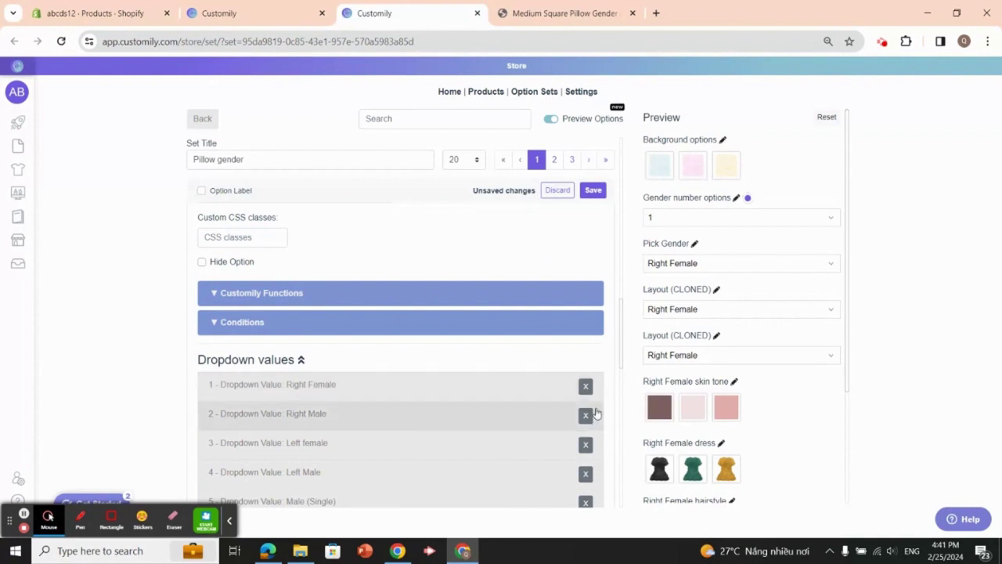
pyautogui.scroll(-1, 512, 397)
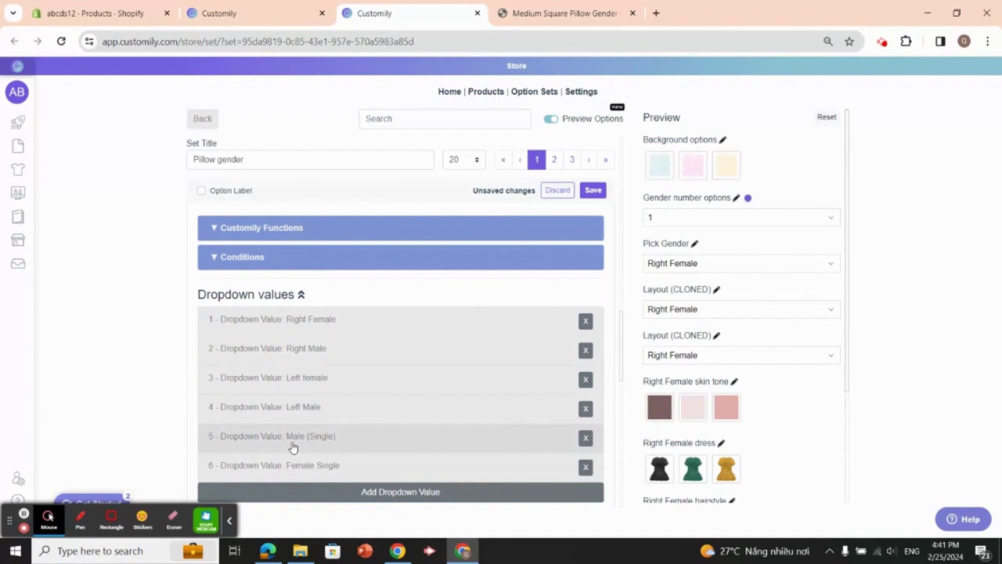
pyautogui.click(586, 321)
pyautogui.click(585, 322)
pyautogui.click(585, 322)
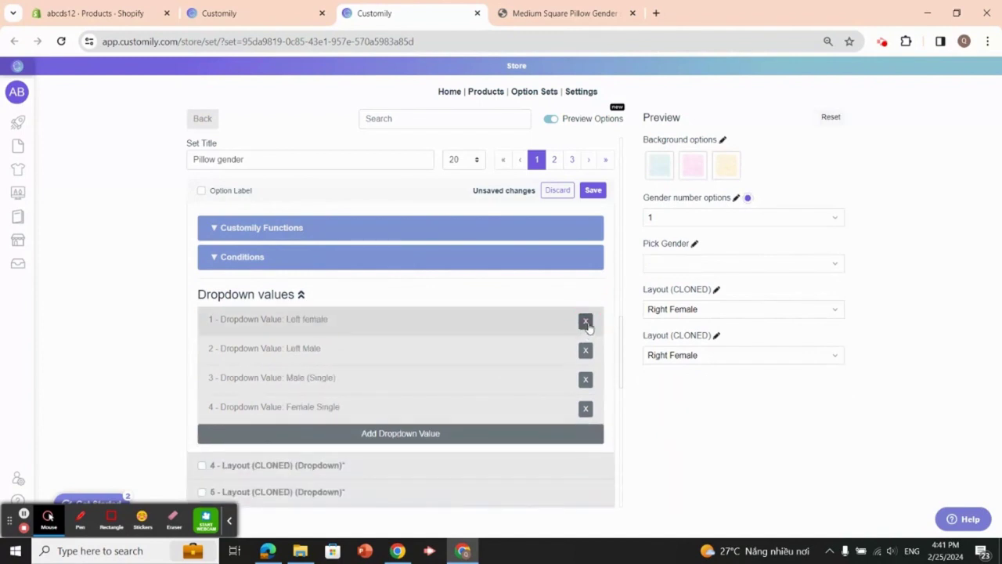
pyautogui.click(586, 321)
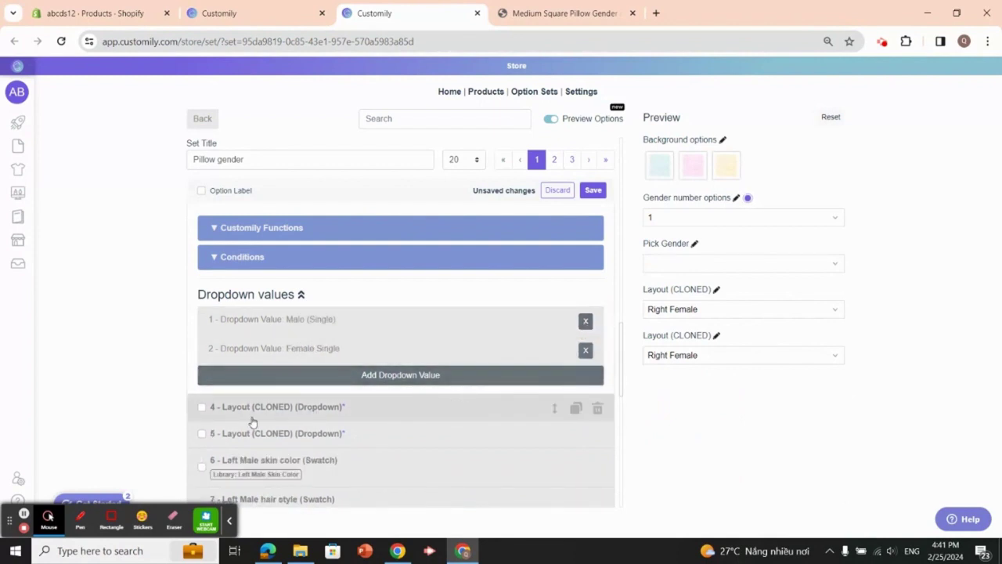
# Open the settings of the first cloned Layout dropdown option at its option label
pyautogui.scroll(6, 400, 255)
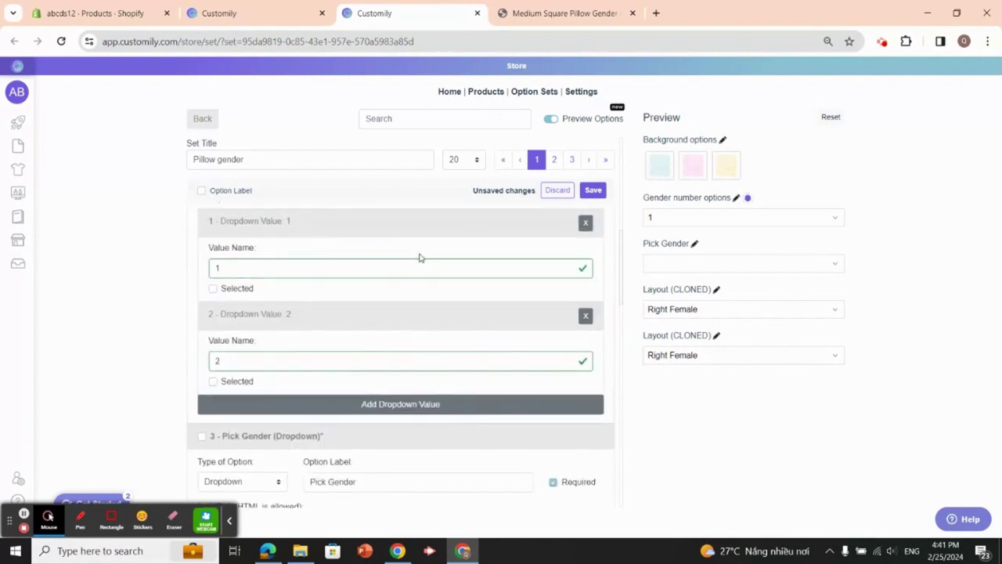
pyautogui.scroll(3, 505, 318)
pyautogui.scroll(-12, 396, 313)
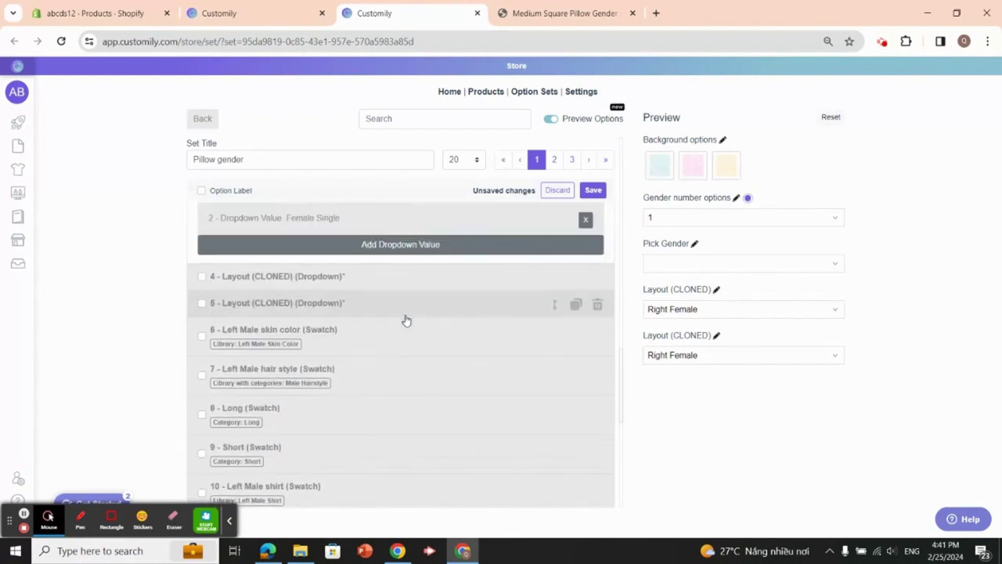
pyautogui.click(310, 281)
pyautogui.click(321, 320)
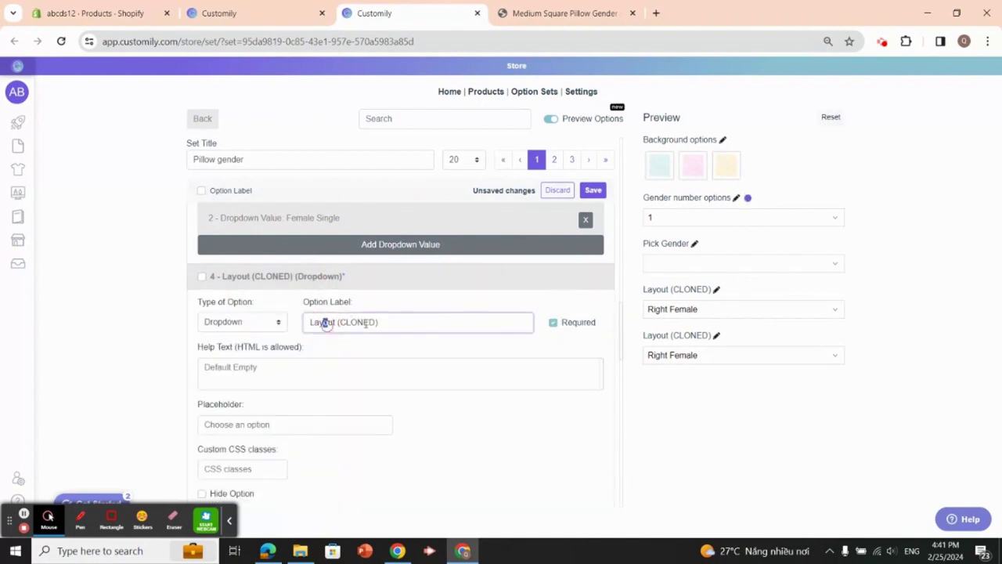
# Add a condition to Pick Gender that shows the field when Gender number options is 1
pyautogui.scroll(3, 379, 319)
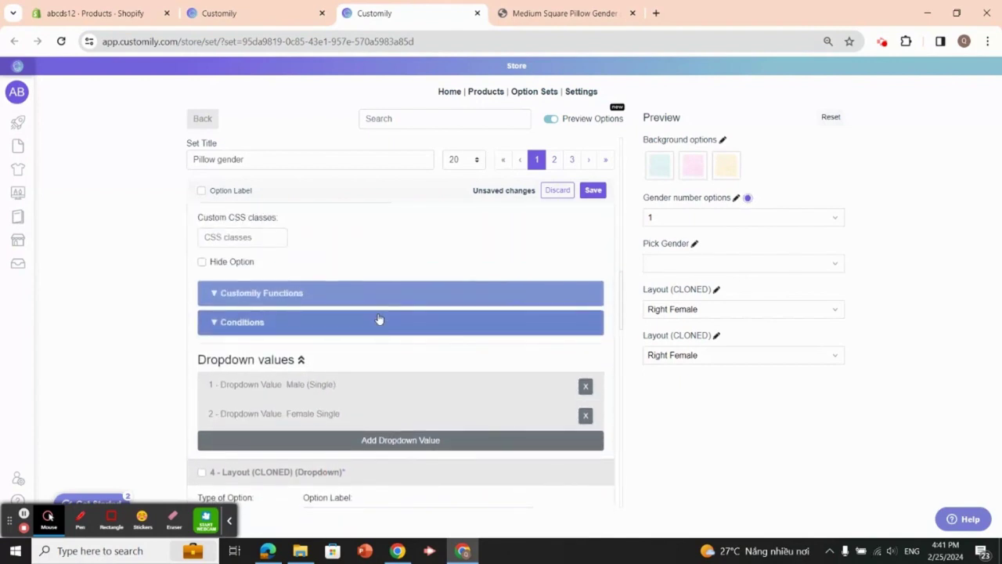
pyautogui.click(219, 323)
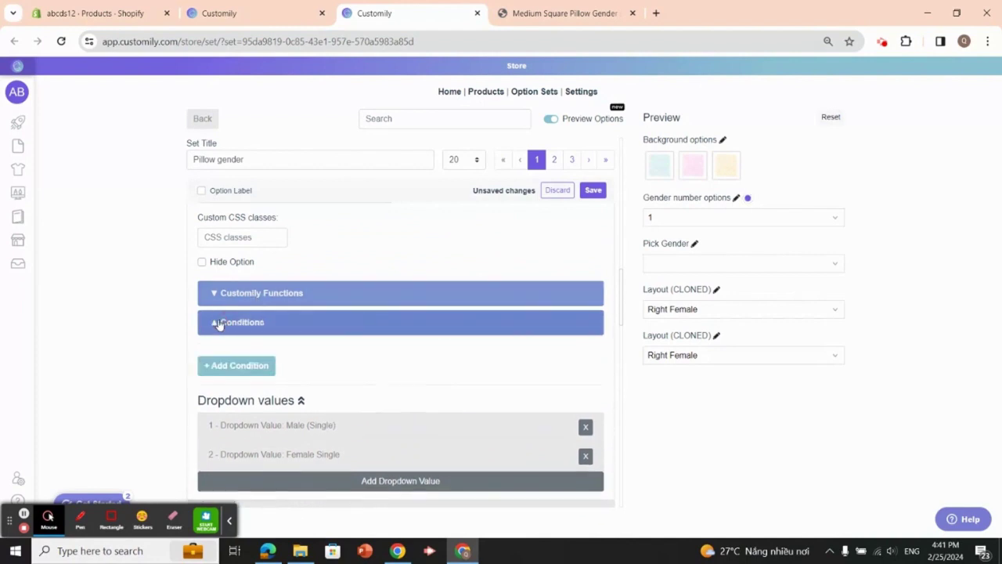
pyautogui.click(220, 364)
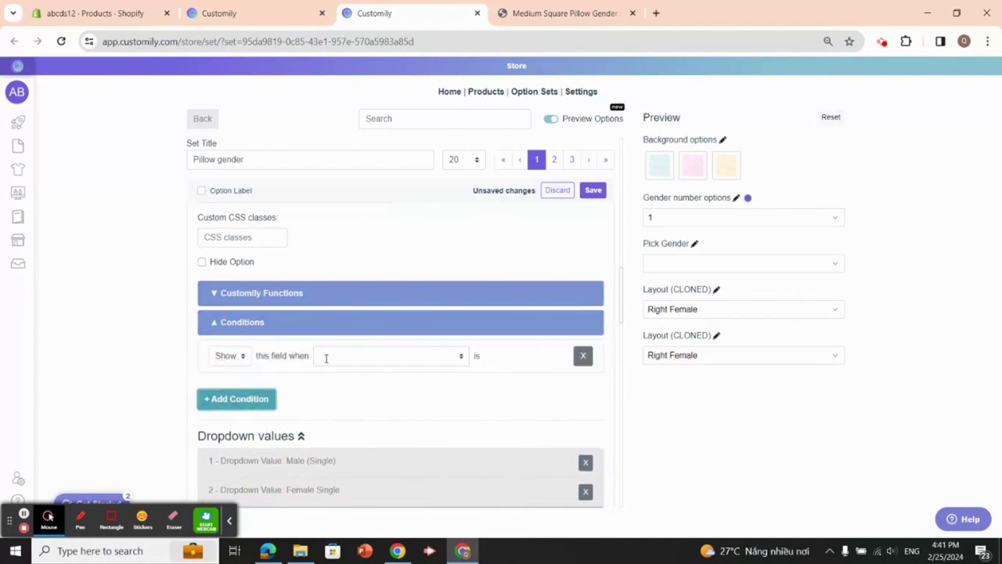
pyautogui.click(460, 354)
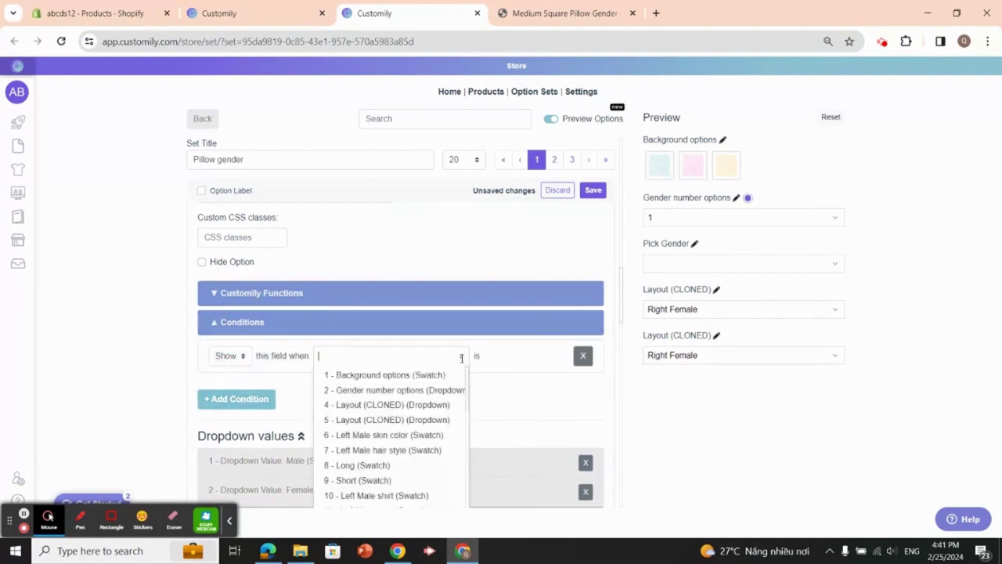
pyautogui.click(420, 391)
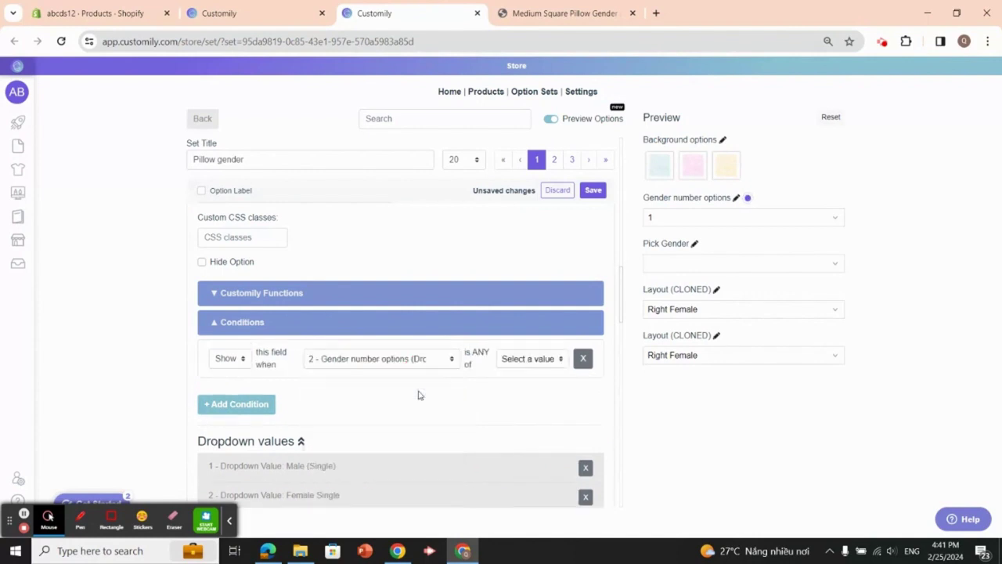
pyautogui.click(560, 358)
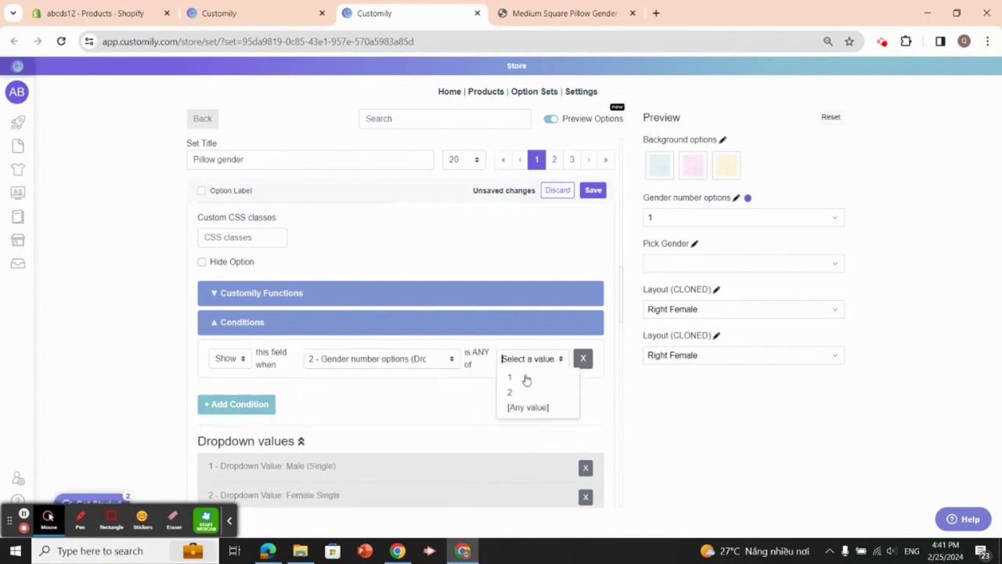
pyautogui.click(507, 380)
pyautogui.scroll(-1, 454, 383)
pyautogui.scroll(-2, 454, 384)
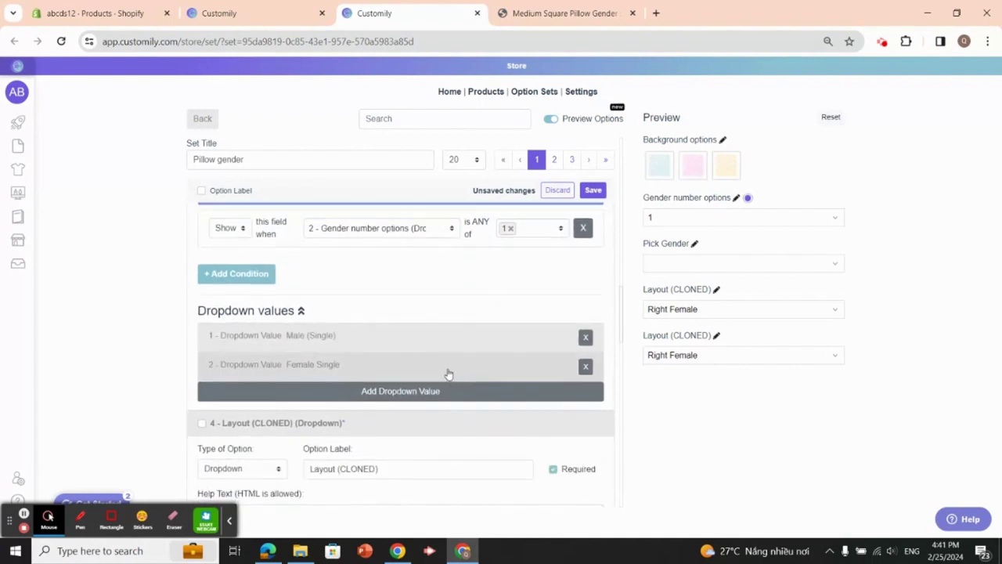
pyautogui.scroll(1, 459, 352)
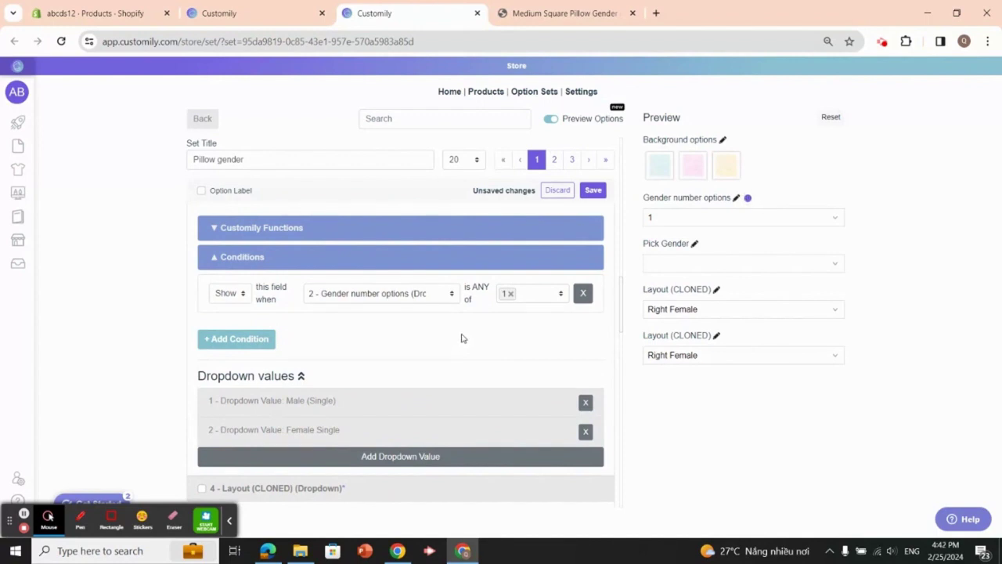
# Rename the first cloned Layout dropdown option to Pick left gender
pyautogui.scroll(-3, 462, 334)
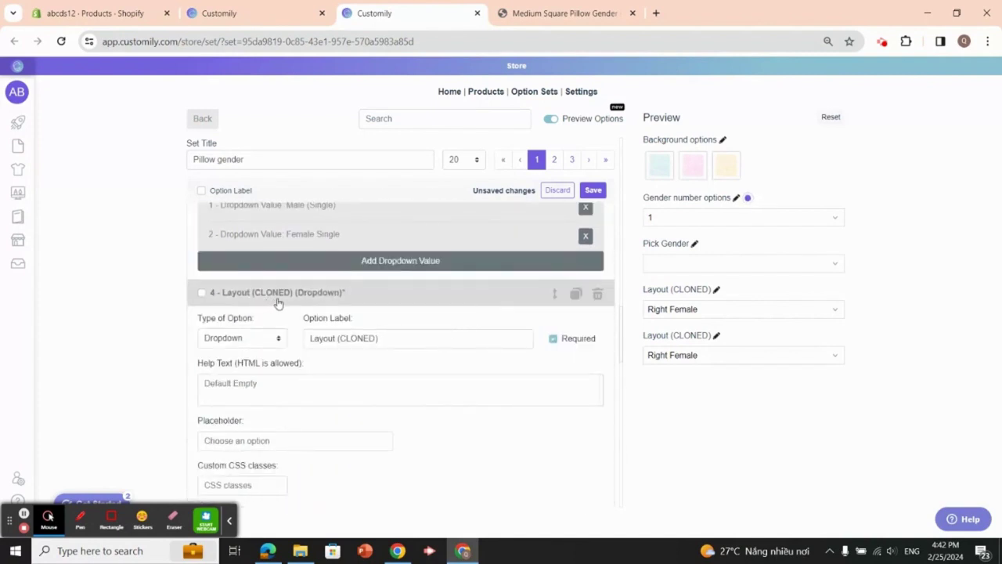
pyautogui.click(369, 340)
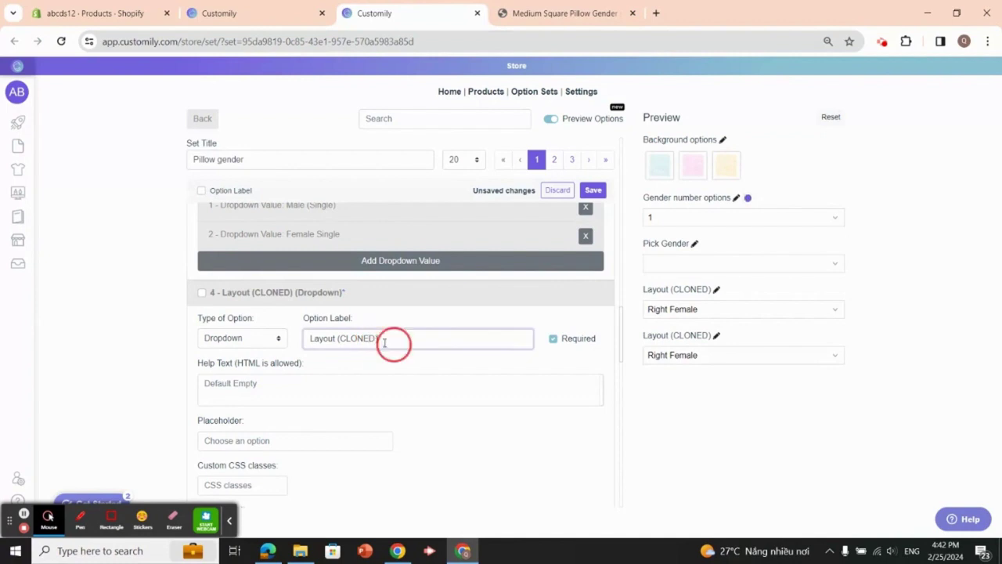
pyautogui.moveTo(394, 342); pyautogui.dragTo(292, 339)
pyautogui.write('Picke')
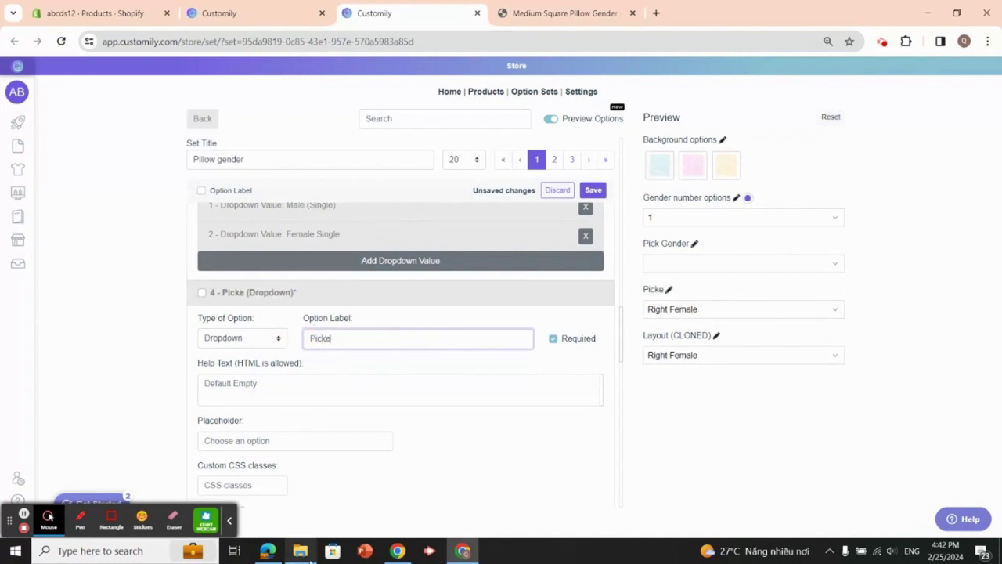
pyautogui.press('BackSpace')
pyautogui.write('left')
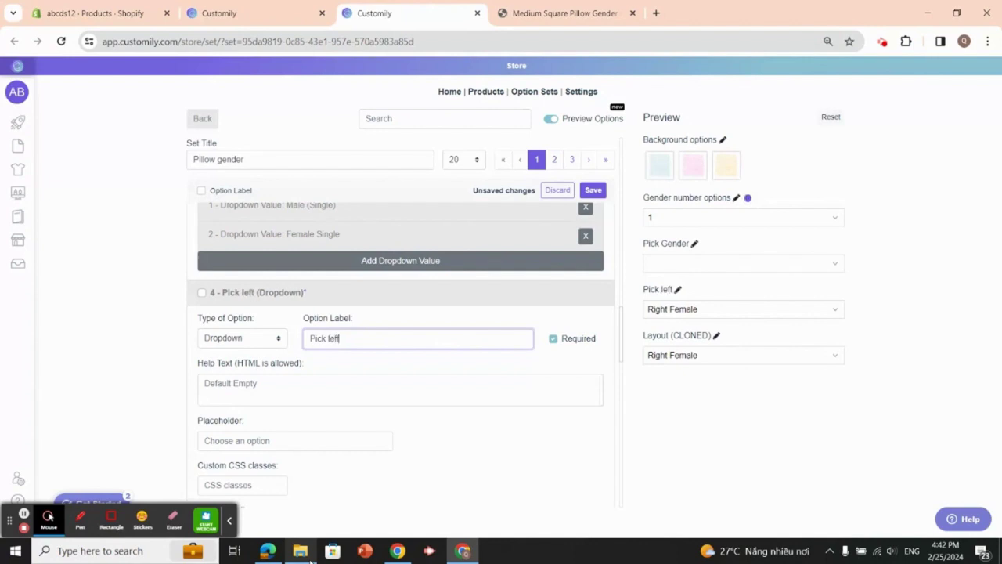
pyautogui.write(' gender')
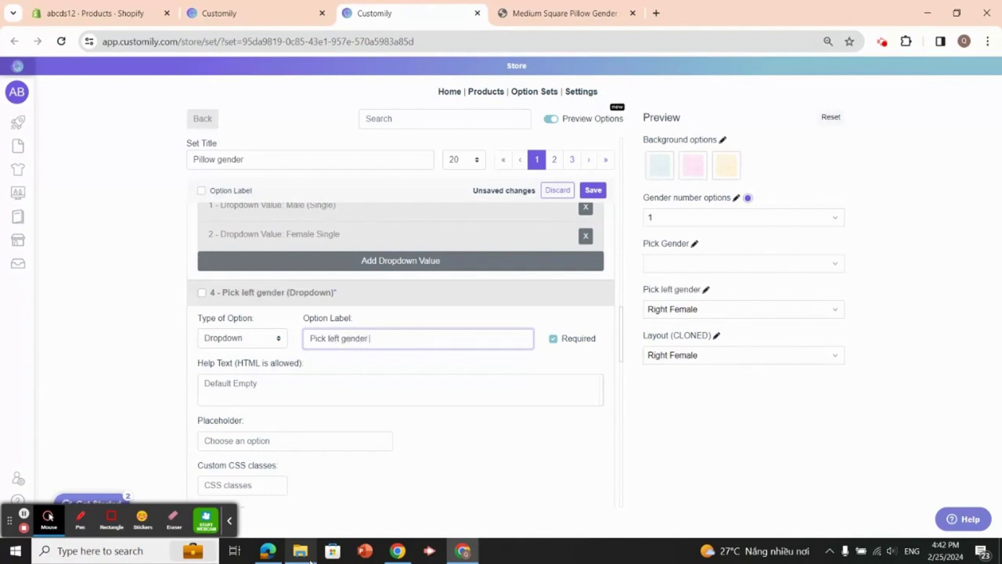
# Remove the Right Female, Right Male, Male (Single) and Female Single values from the Pick left gender dropdown
pyautogui.moveTo(333, 495)
pyautogui.scroll(-2, 429, 360)
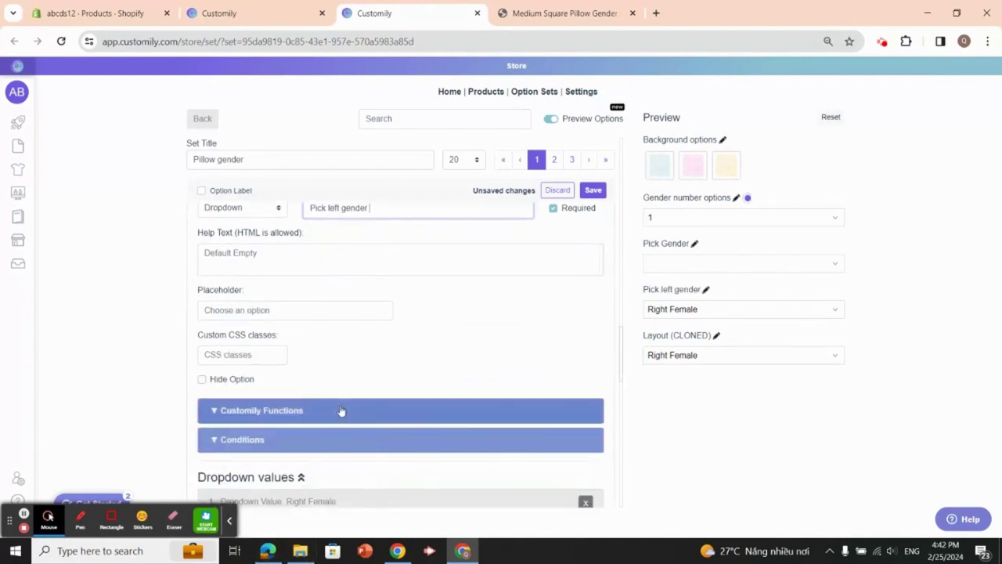
pyautogui.scroll(-2, 379, 405)
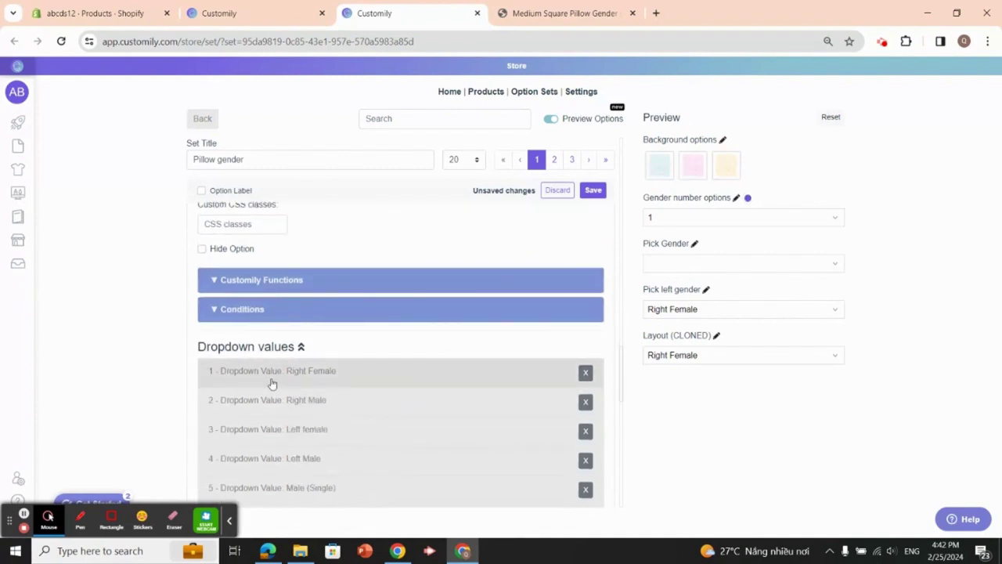
pyautogui.scroll(-1, 324, 446)
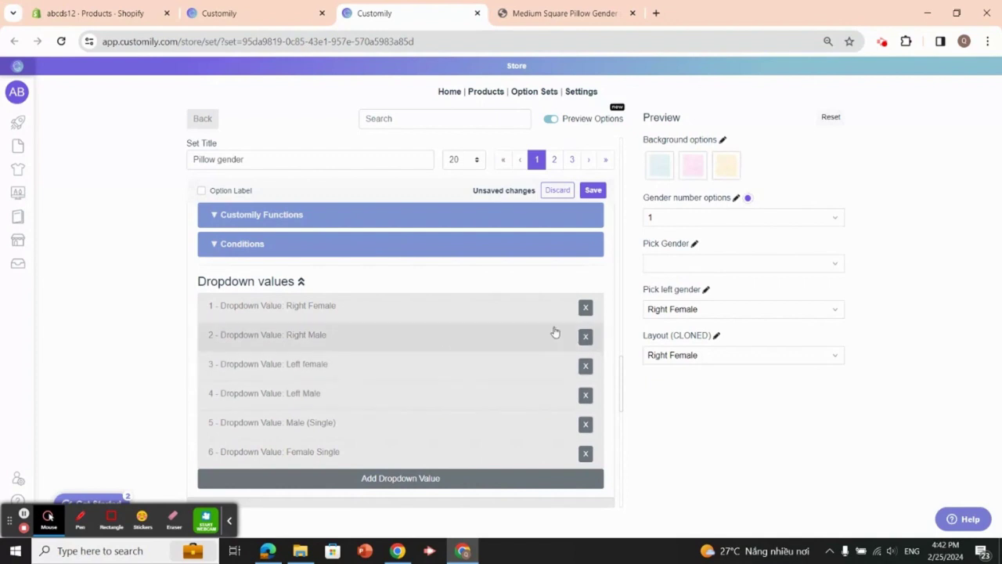
pyautogui.click(586, 308)
pyautogui.click(586, 308)
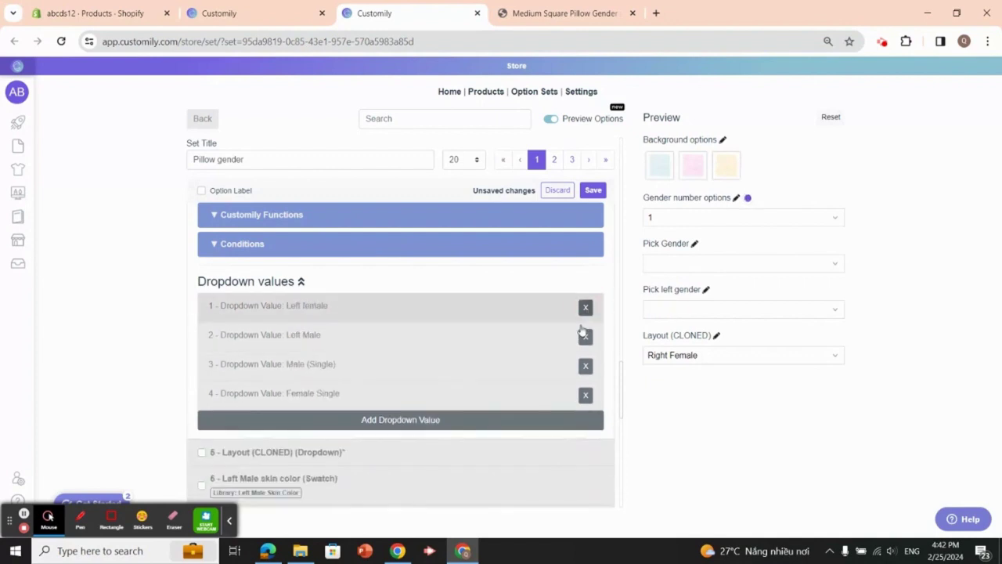
pyautogui.click(585, 365)
pyautogui.click(585, 365)
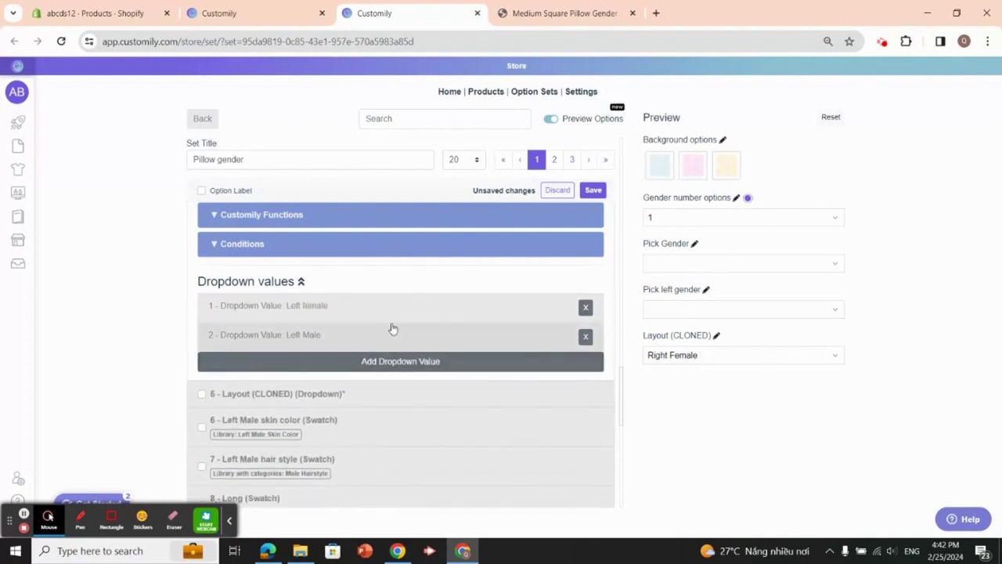
# Add a condition to Pick left gender that shows the field when Gender number options is 2
pyautogui.scroll(2, 393, 328)
pyautogui.click(241, 377)
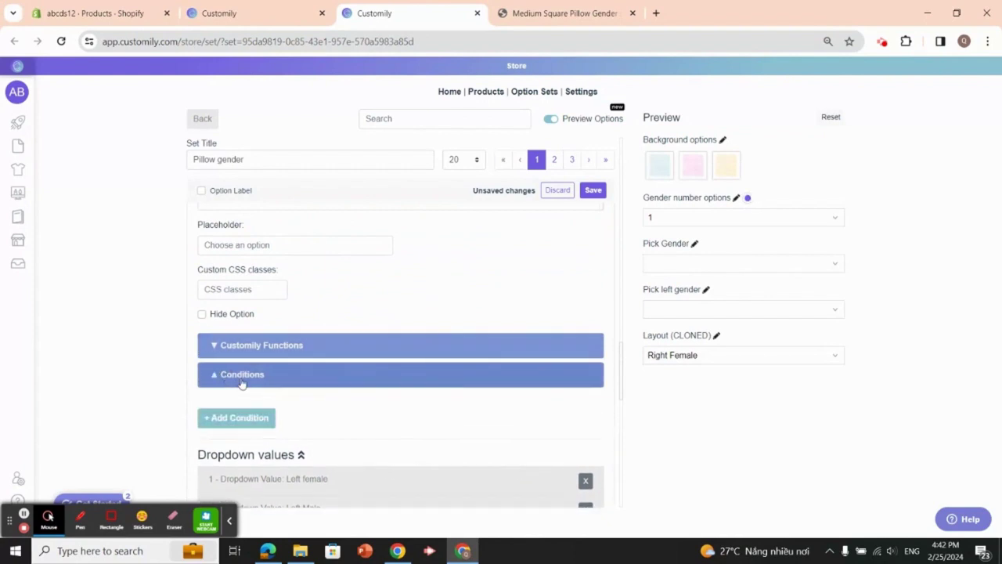
pyautogui.click(268, 419)
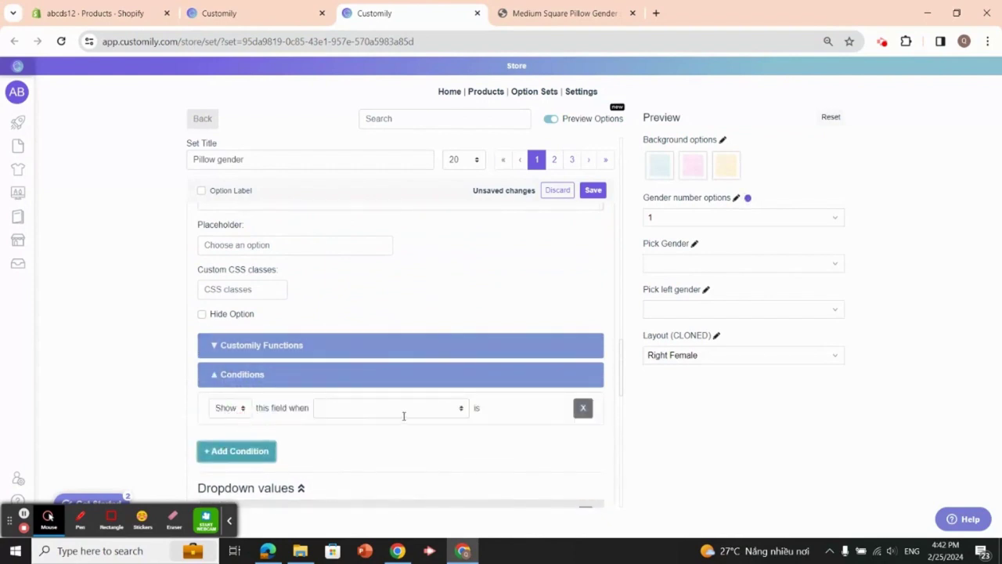
pyautogui.click(460, 408)
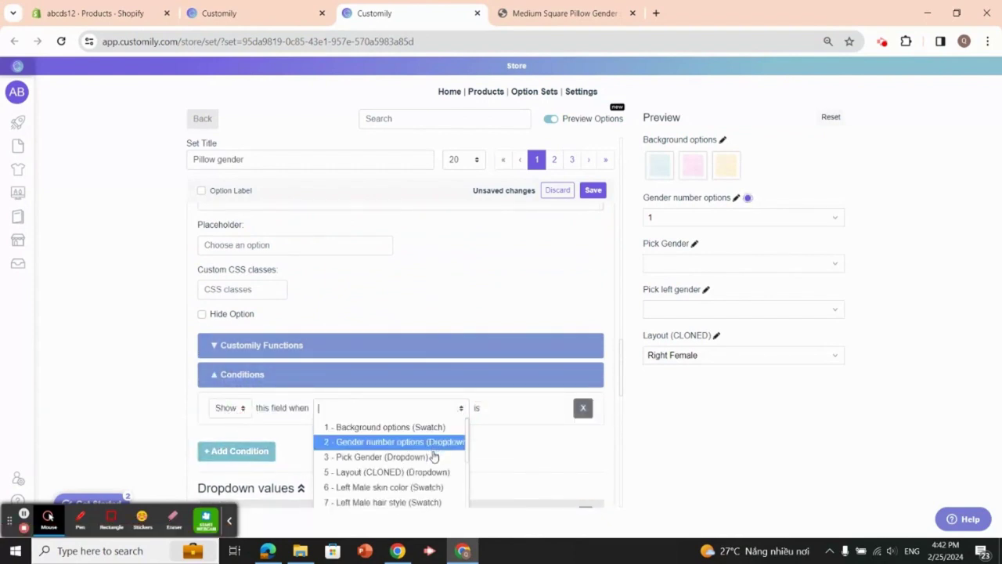
pyautogui.click(434, 442)
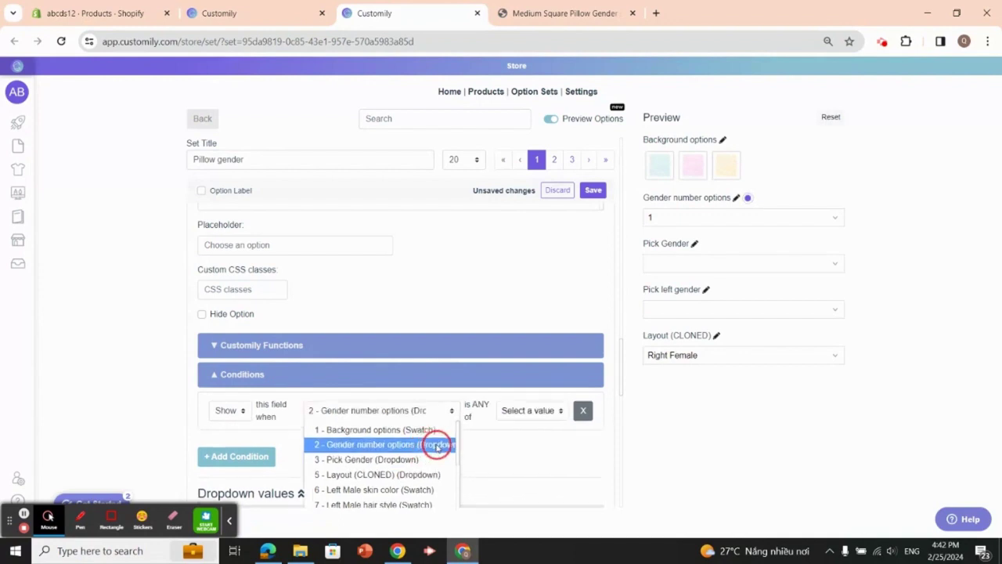
pyautogui.click(561, 410)
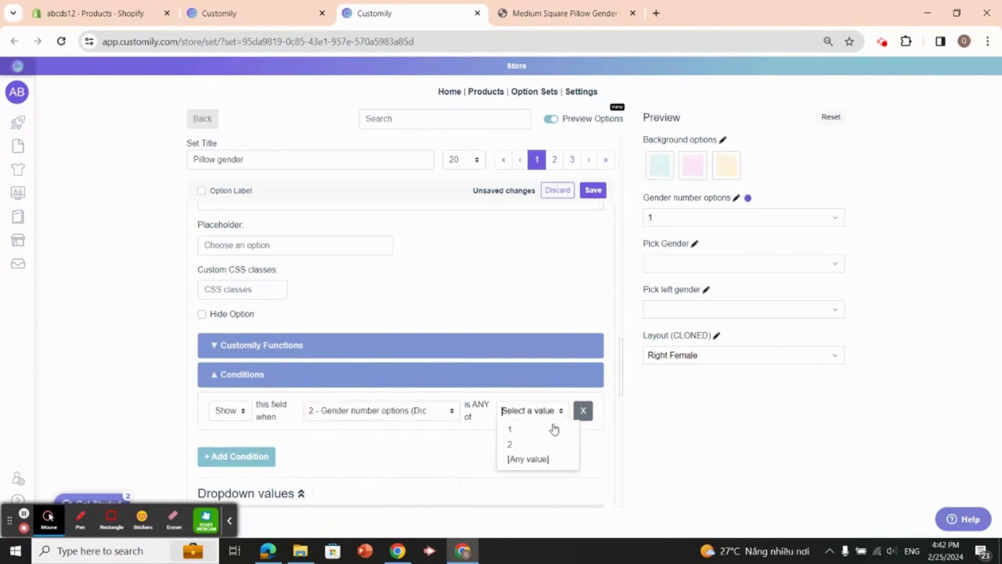
pyautogui.click(537, 444)
# Rename the remaining cloned Layout dropdown option to Pick right gender
pyautogui.scroll(-1, 388, 344)
pyautogui.scroll(-4, 387, 344)
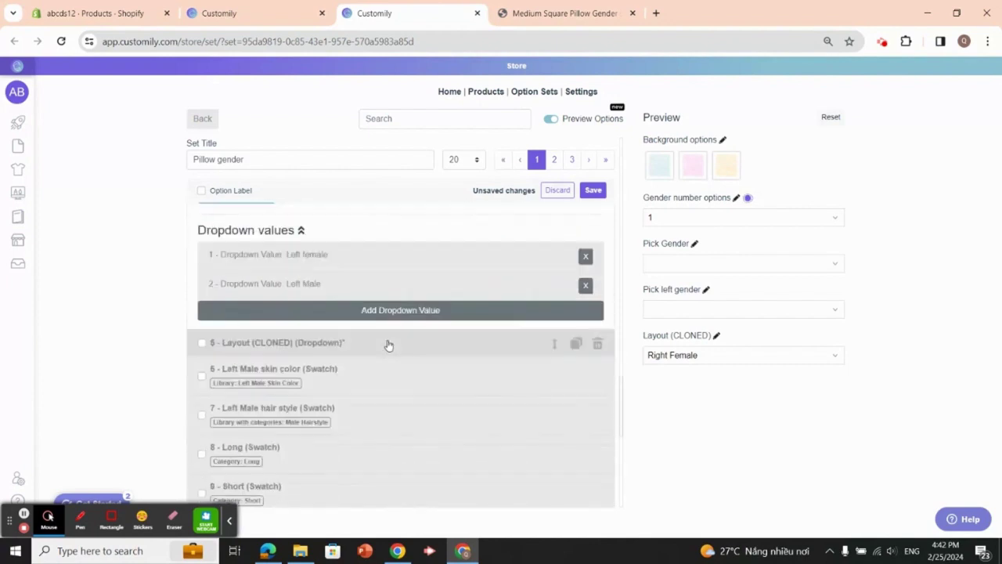
pyautogui.click(297, 279)
pyautogui.moveTo(384, 326); pyautogui.dragTo(298, 324)
pyautogui.moveTo(37, 415)
pyautogui.write('P')
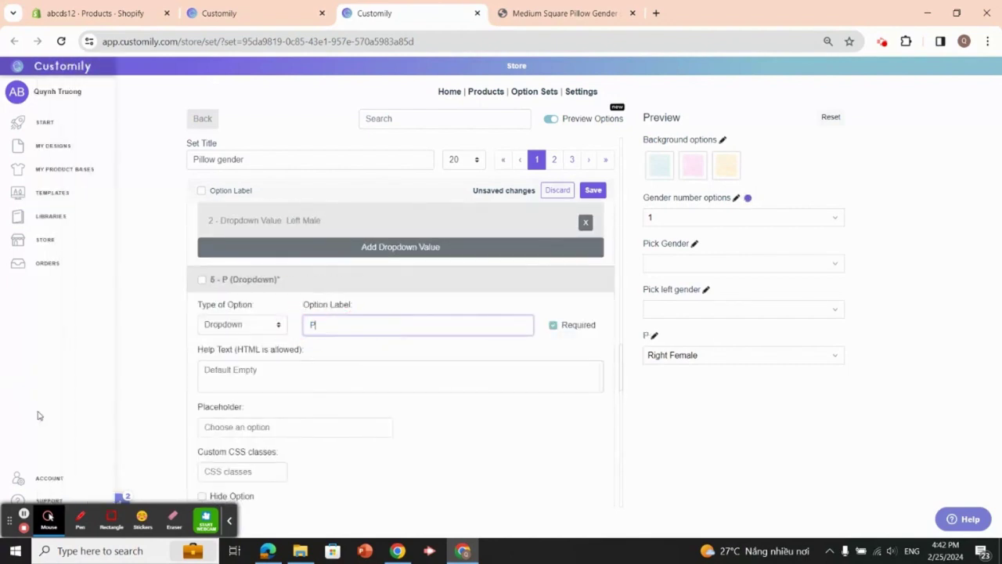
pyautogui.write('ick rig')
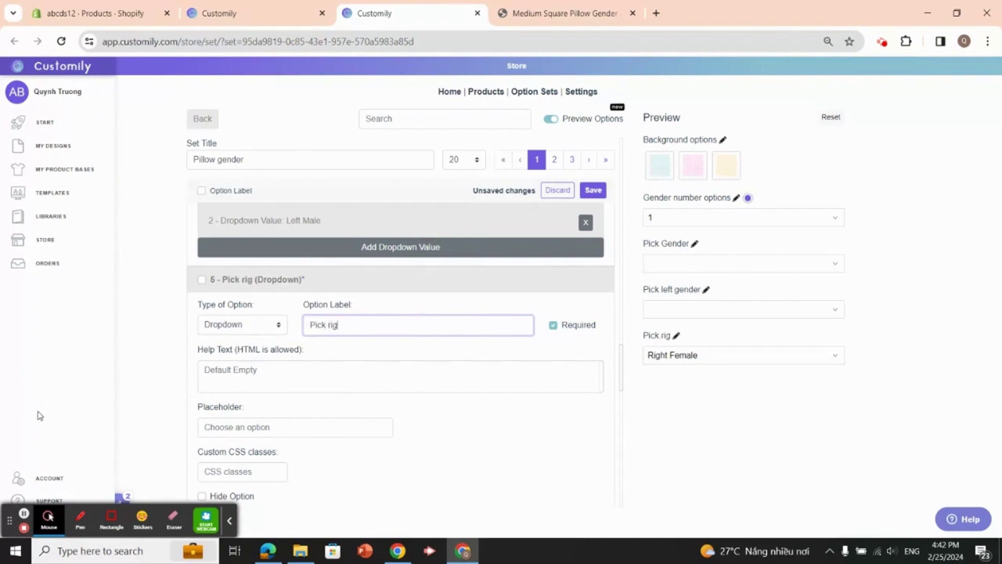
pyautogui.write('ht gender')
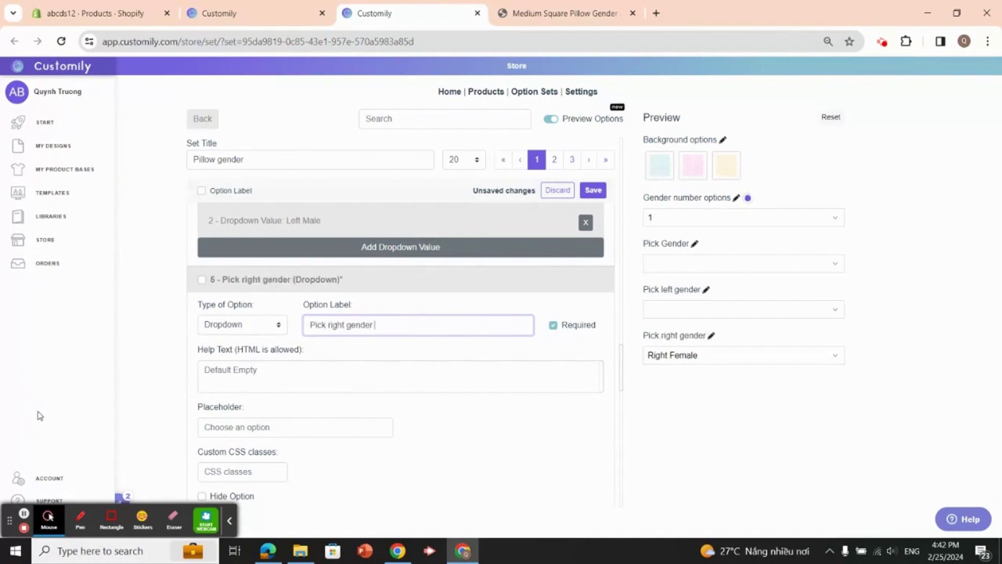
# Remove the Left female, Left Male, Male (Single) and Female Single values from the Pick right gender dropdown
pyautogui.scroll(-3, 324, 351)
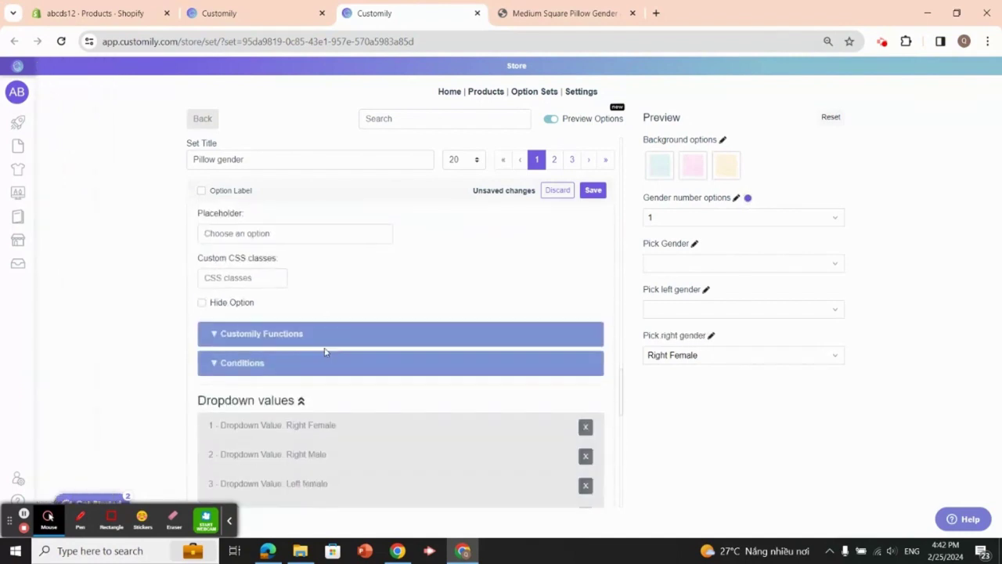
pyautogui.click(585, 417)
pyautogui.click(586, 417)
pyautogui.click(588, 421)
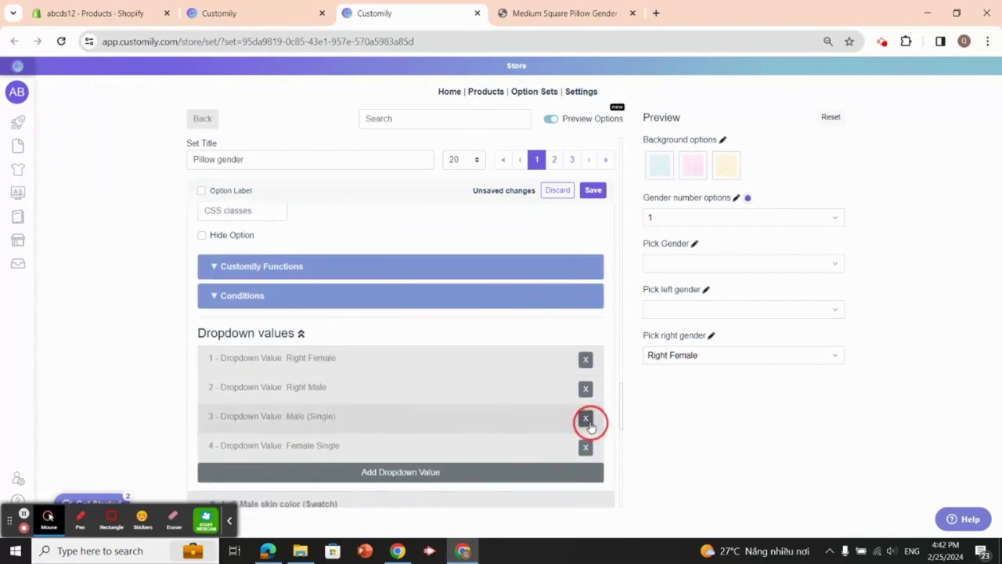
pyautogui.click(588, 421)
# Add a condition to Pick right gender that shows the field when Gender number options is 2
pyautogui.click(213, 295)
pyautogui.click(252, 343)
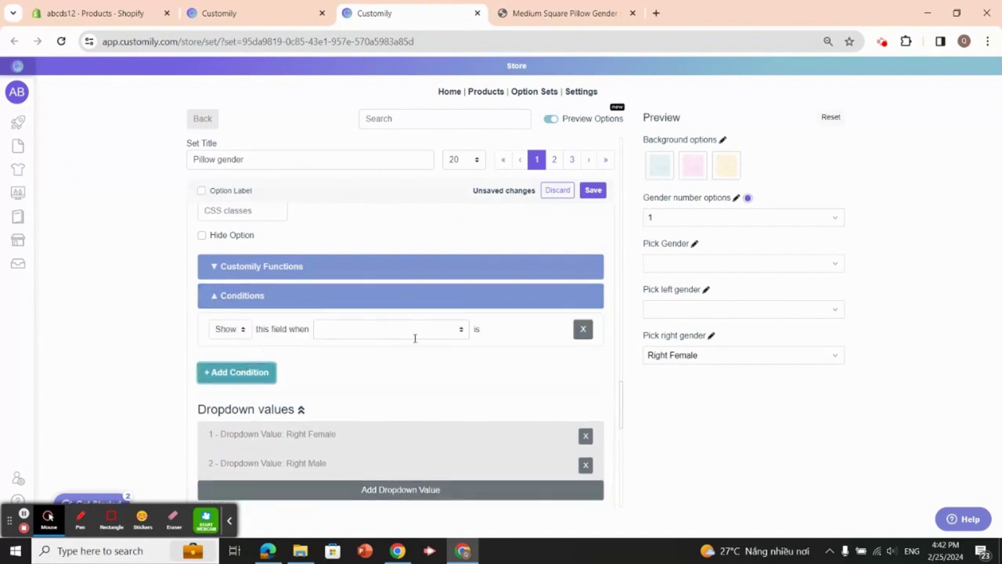
pyautogui.click(462, 329)
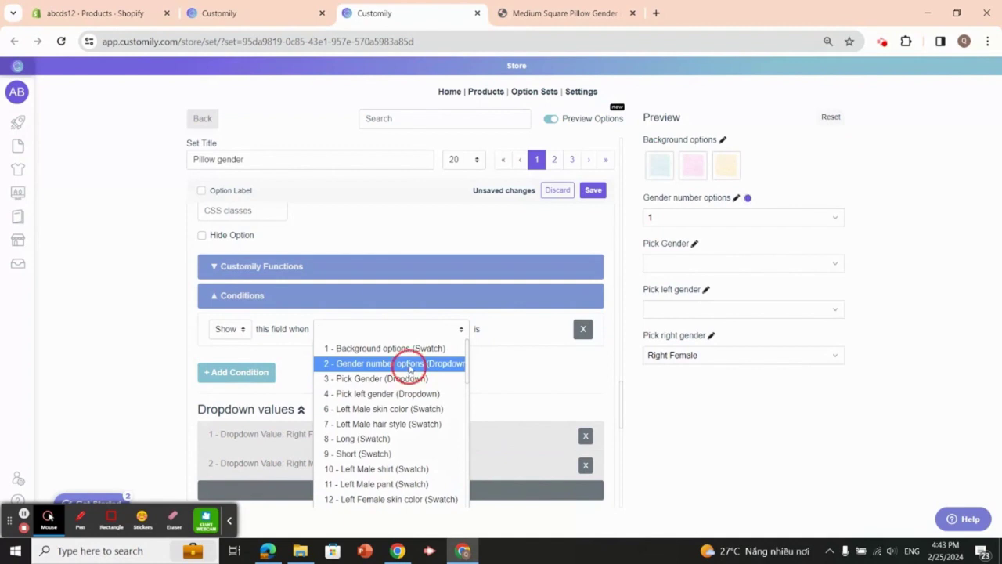
pyautogui.click(408, 368)
pyautogui.click(562, 333)
pyautogui.click(527, 363)
pyautogui.click(415, 396)
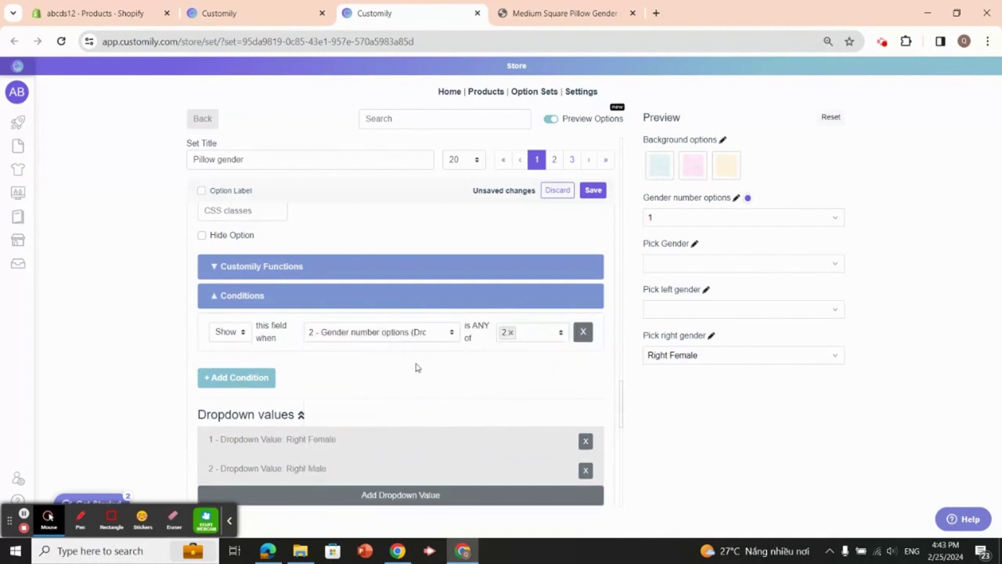
# Collapse the open option settings and save the Pillow gender option set
pyautogui.scroll(3, 415, 368)
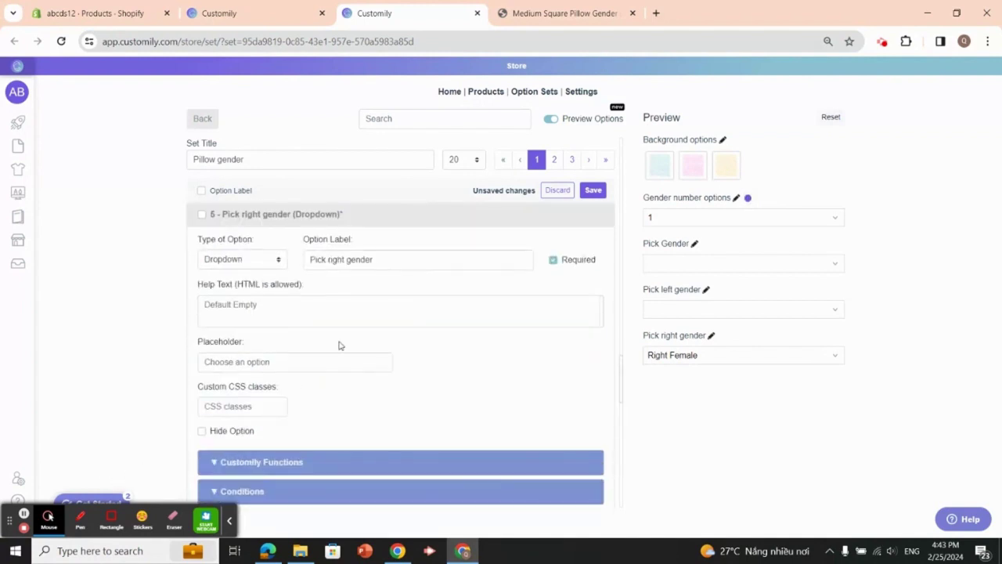
pyautogui.scroll(2, 417, 325)
pyautogui.scroll(10, 418, 325)
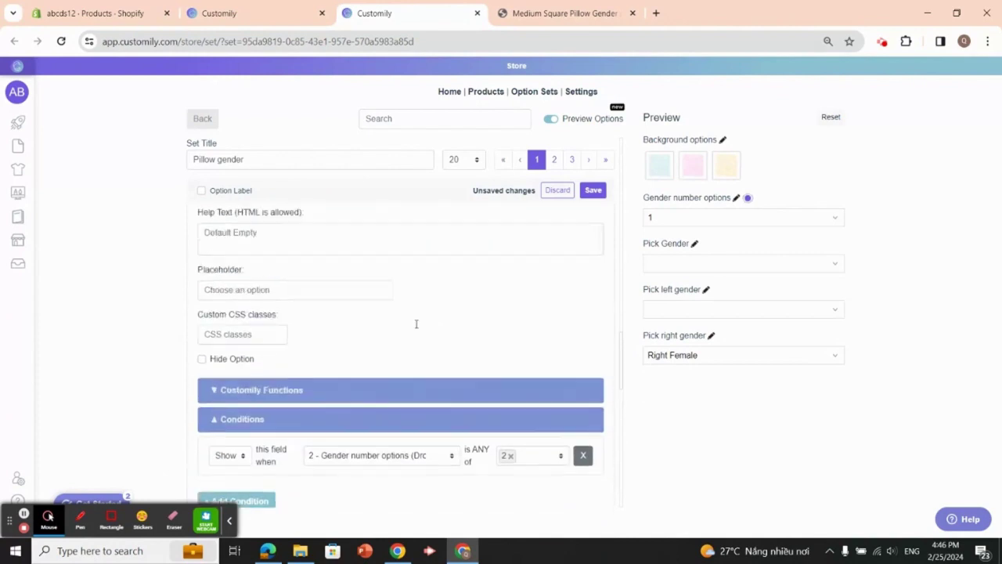
pyautogui.click(552, 298)
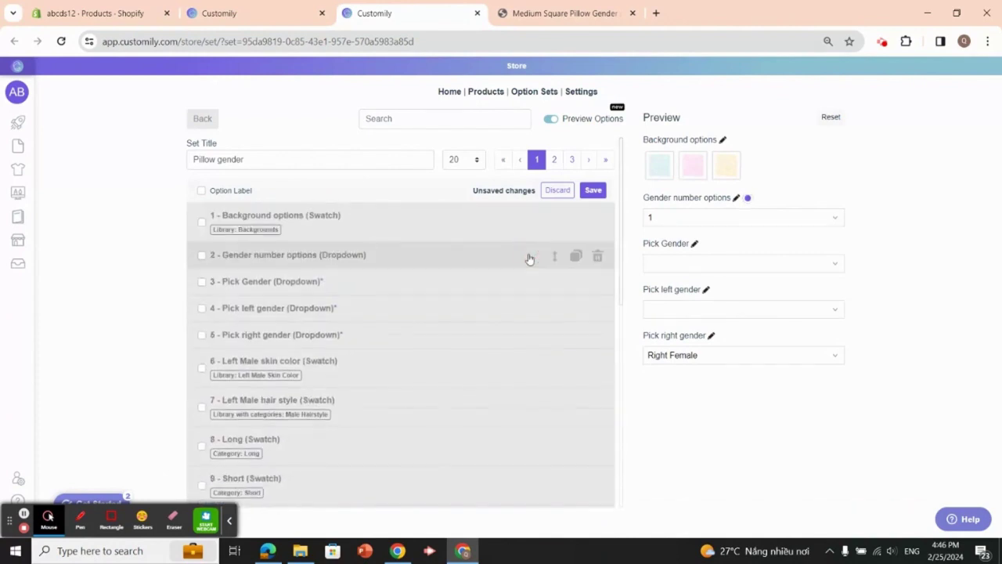
pyautogui.click(314, 487)
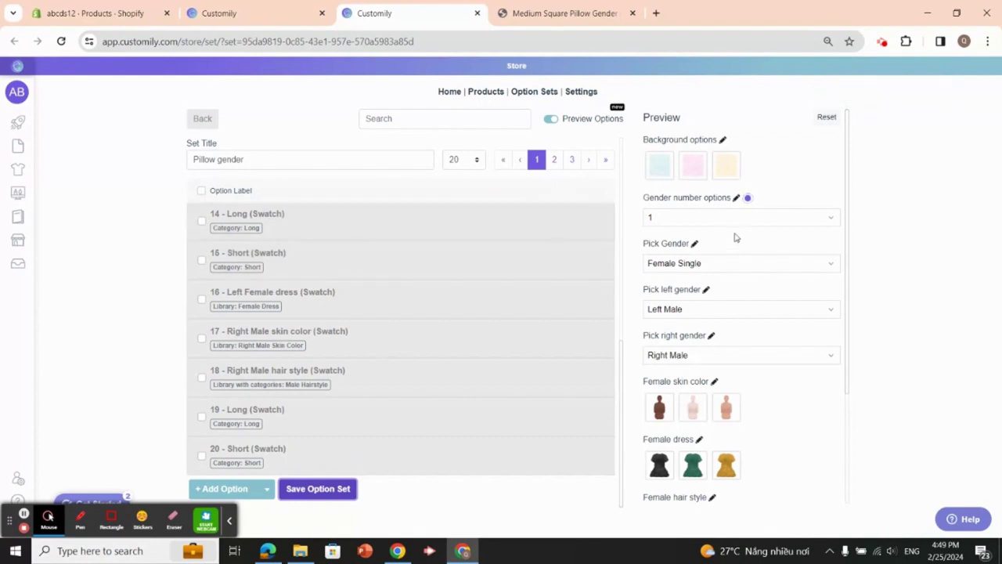
# Return to the option set list, reopen the Pillow gender set and turn on its options preview
pyautogui.click(203, 119)
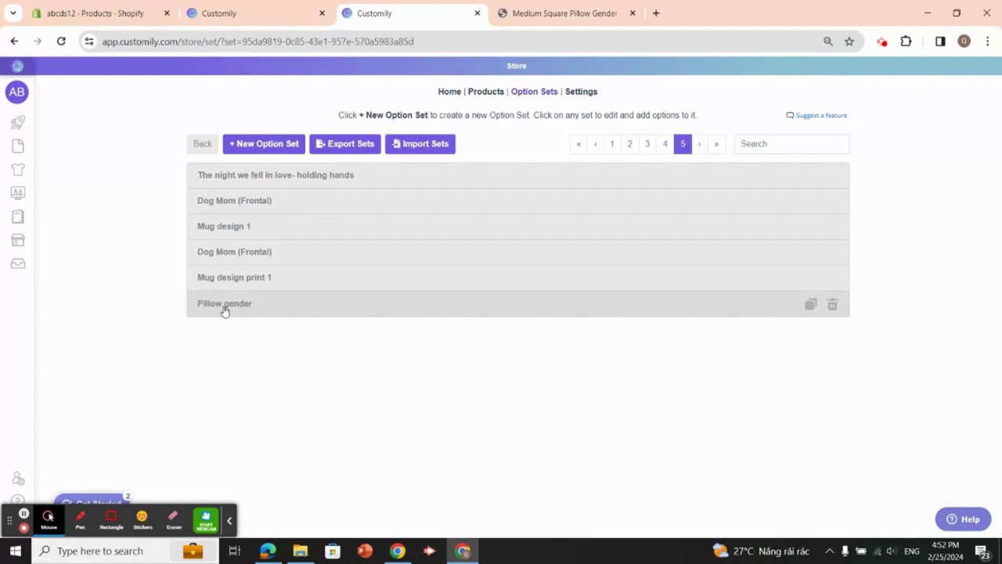
pyautogui.click(225, 309)
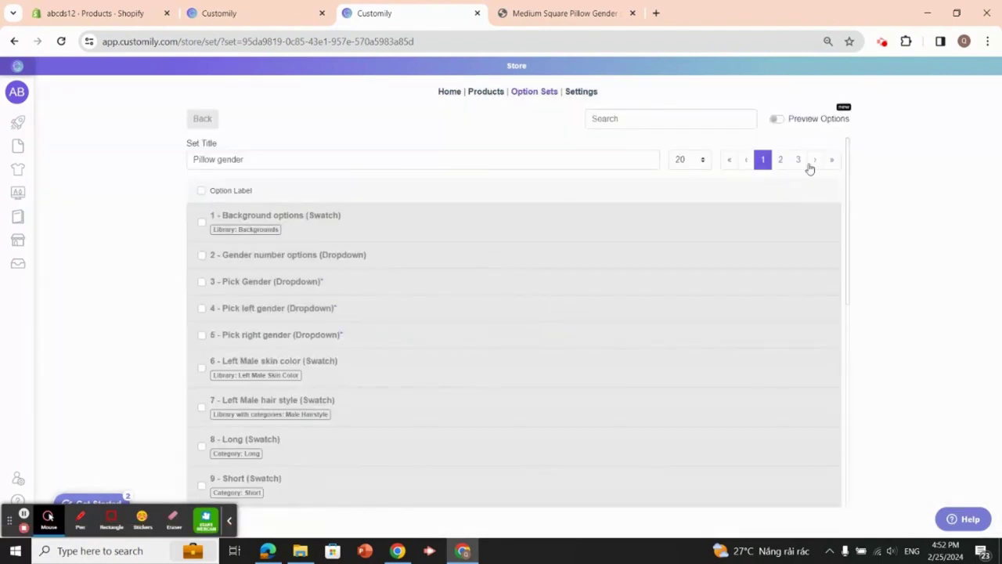
pyautogui.click(775, 119)
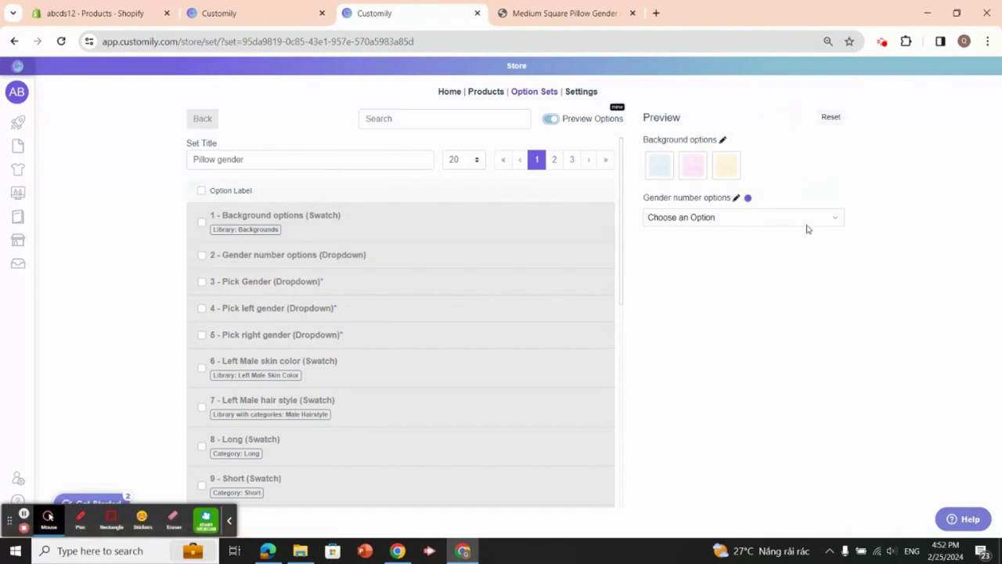
# Preview gender number 1 with Male (Single) and with Female Single to check the fields shown for each
pyautogui.click(834, 220)
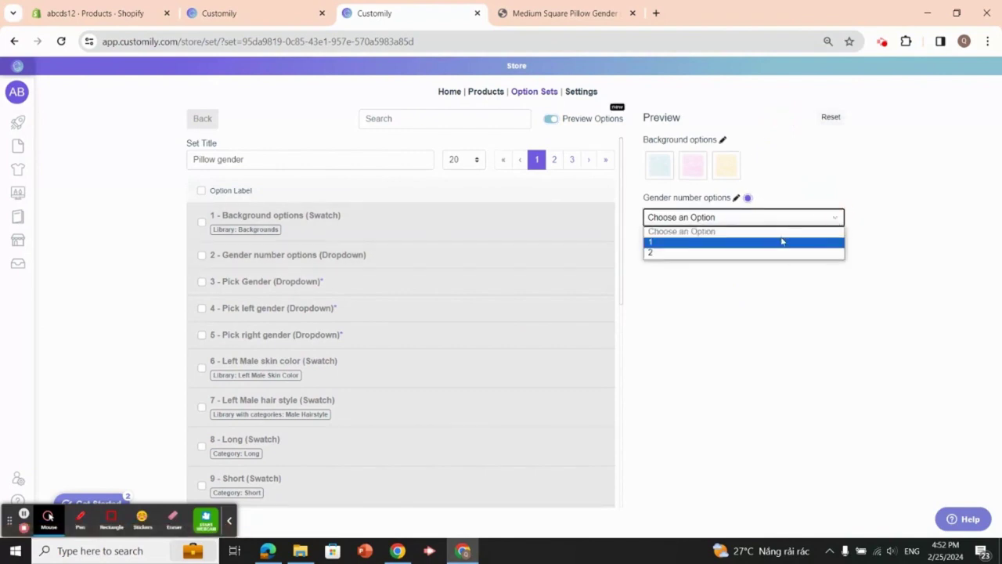
pyautogui.click(781, 242)
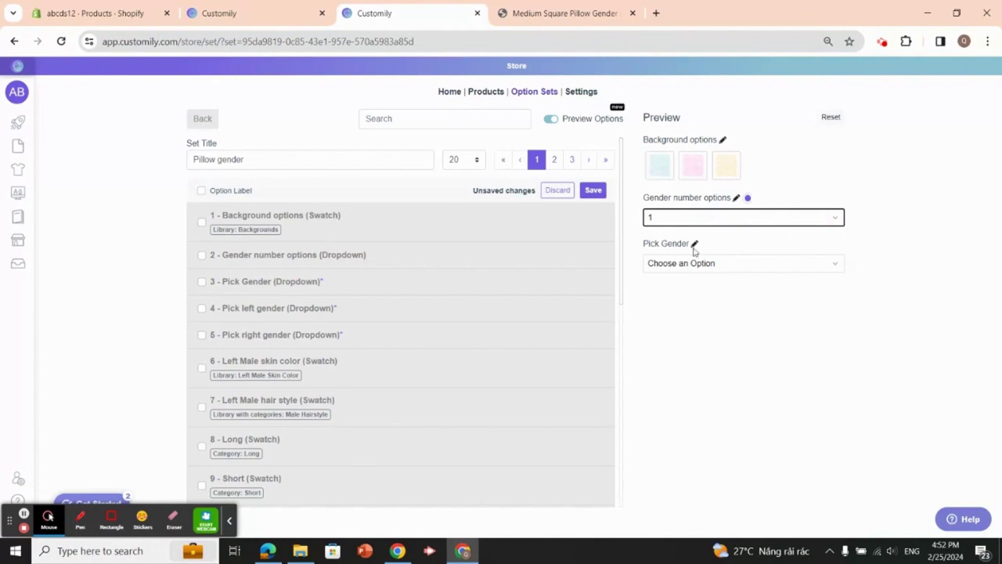
pyautogui.click(836, 266)
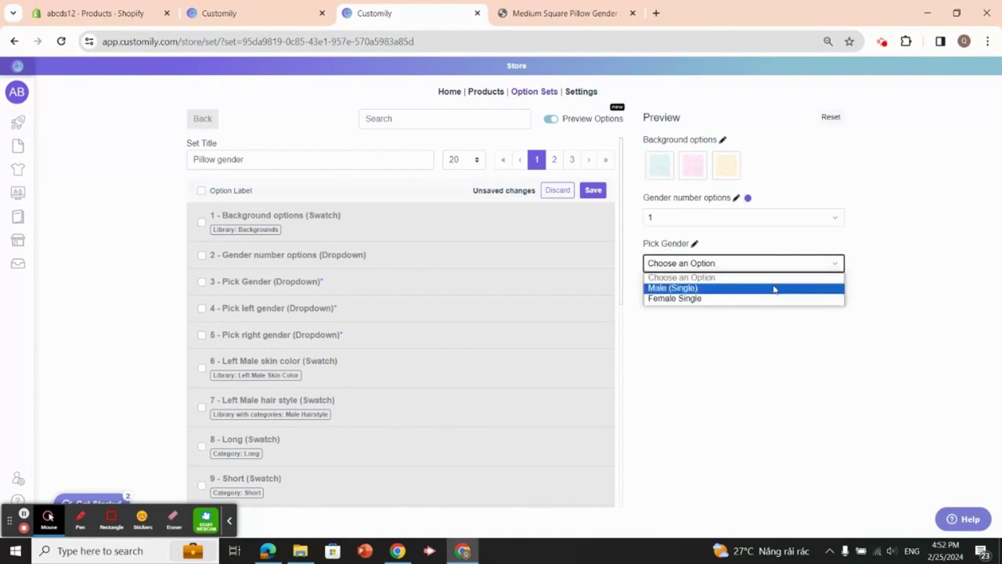
pyautogui.click(773, 287)
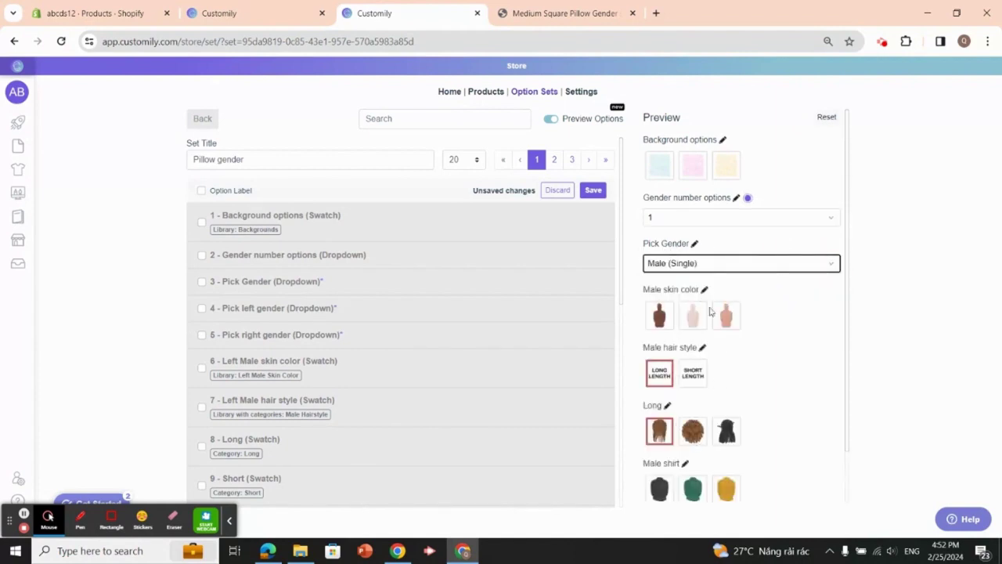
pyautogui.scroll(-1, 699, 309)
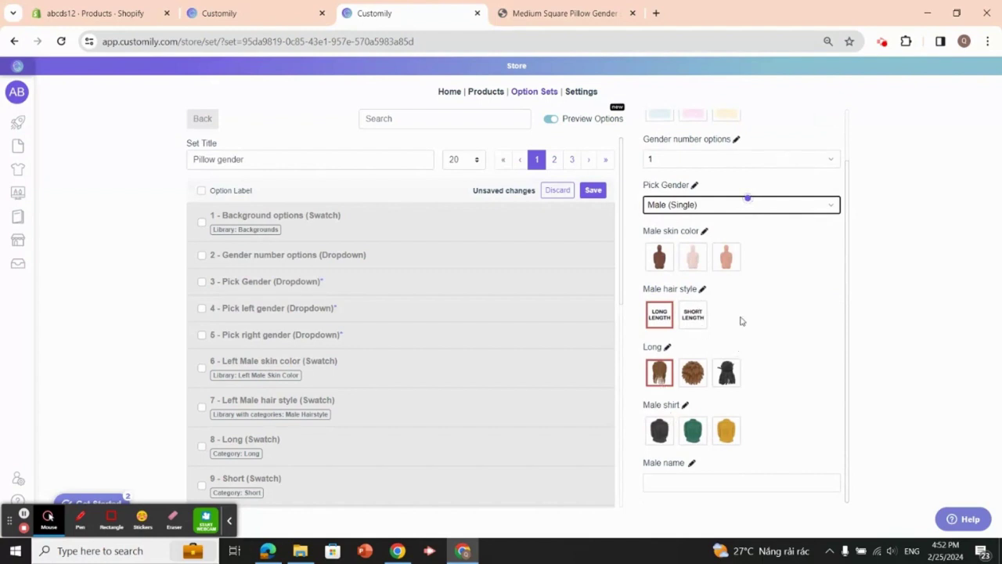
pyautogui.click(828, 206)
pyautogui.click(789, 228)
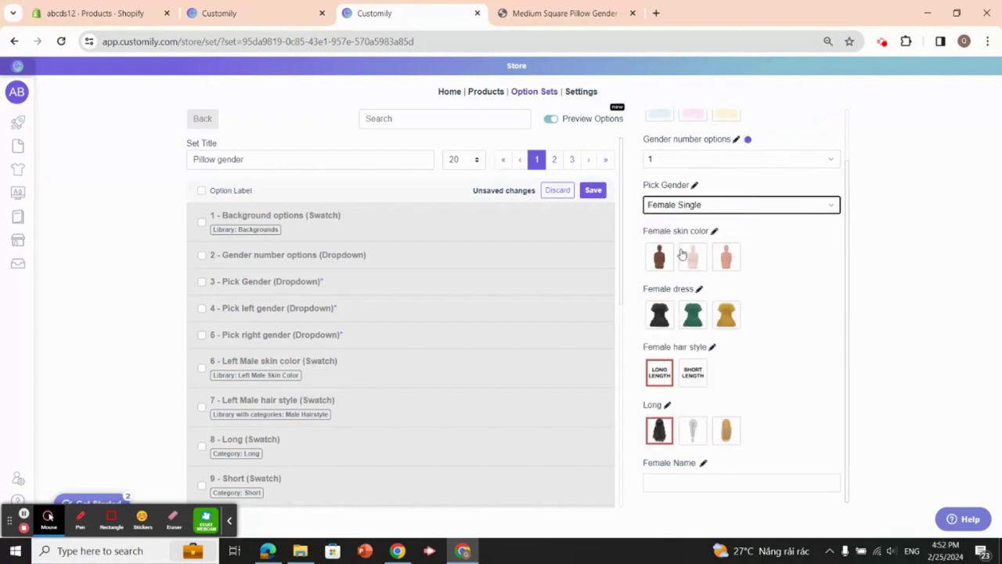
pyautogui.scroll(1, 688, 383)
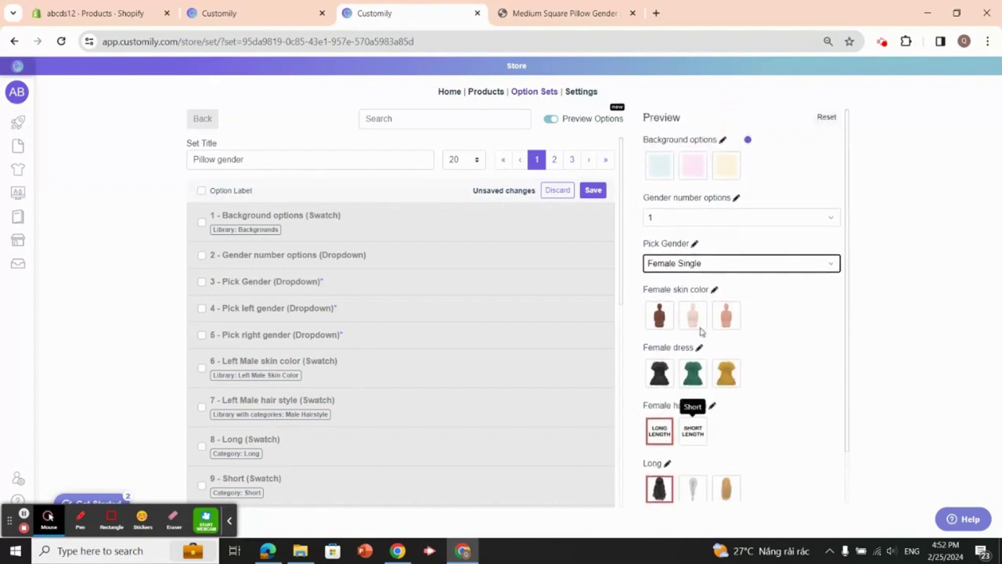
# Preview gender number 2 and try the left and right gender choices, ending with Left female and Right Male
pyautogui.click(829, 219)
pyautogui.click(779, 240)
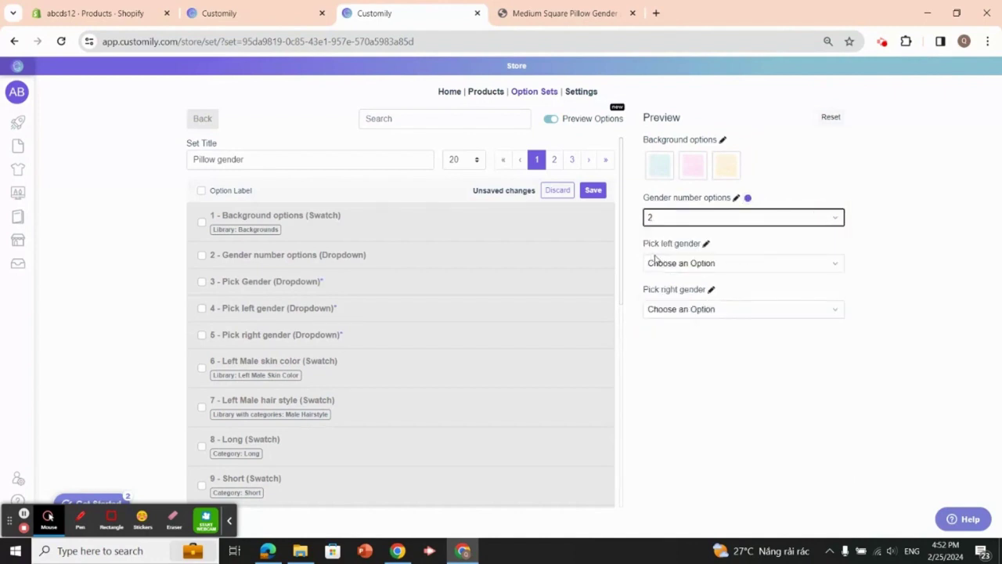
pyautogui.click(836, 263)
pyautogui.click(759, 287)
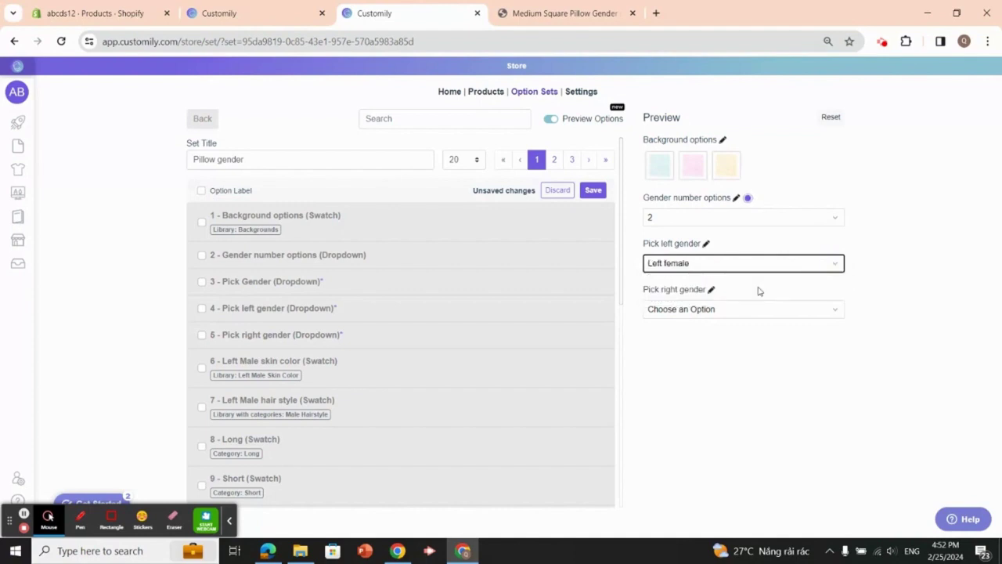
pyautogui.click(836, 313)
pyautogui.click(805, 333)
pyautogui.click(820, 313)
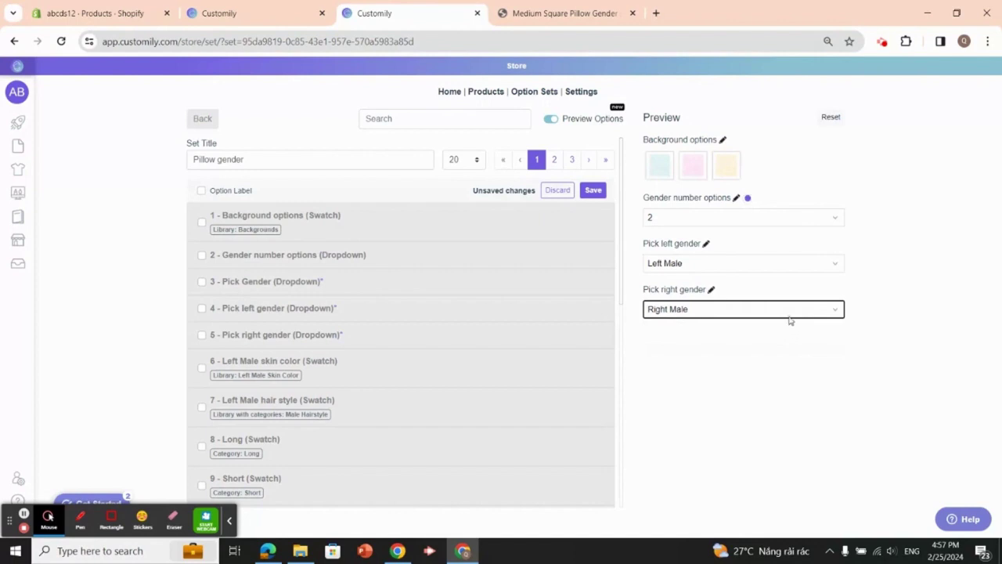
pyautogui.click(795, 265)
pyautogui.click(795, 280)
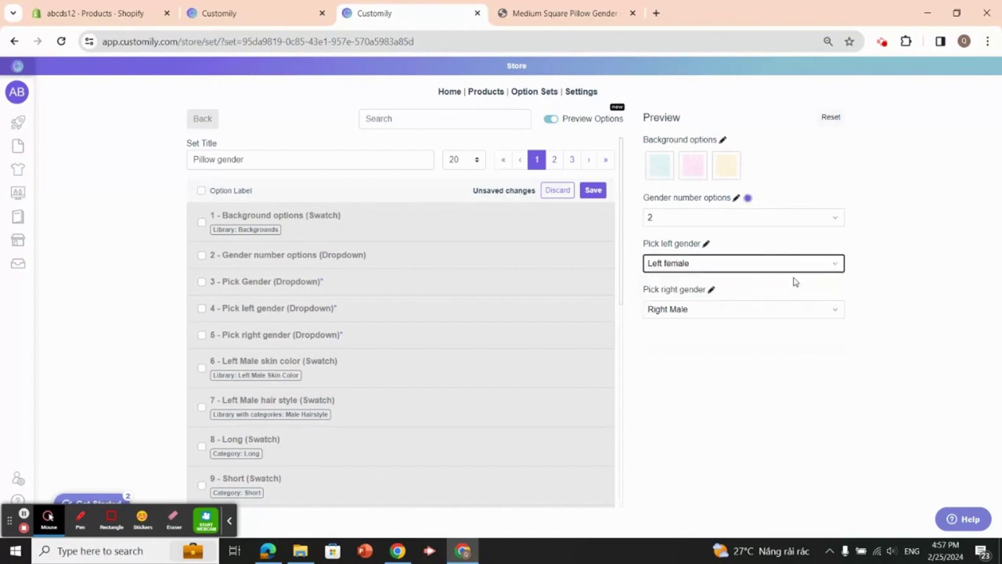
pyautogui.click(794, 270)
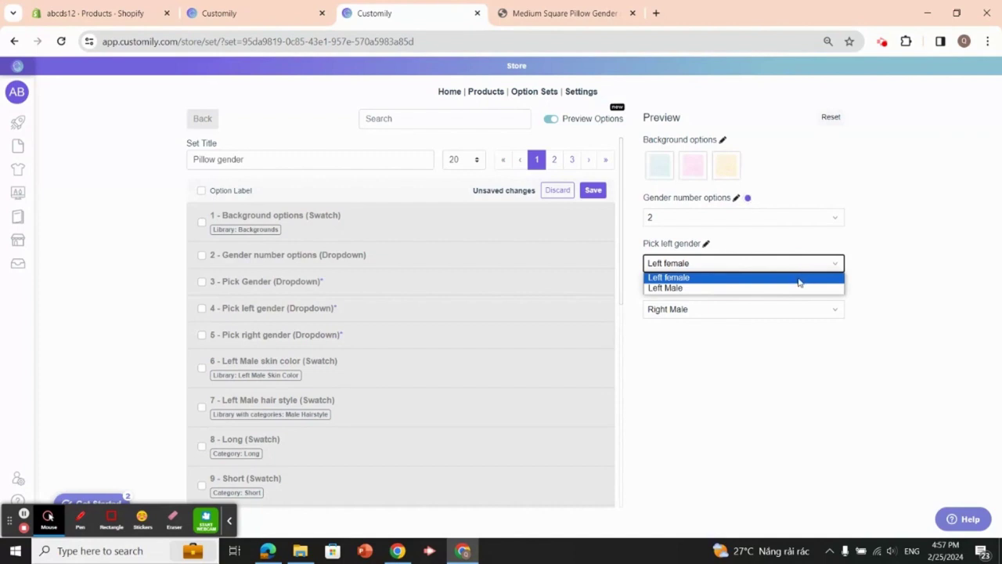
pyautogui.click(750, 279)
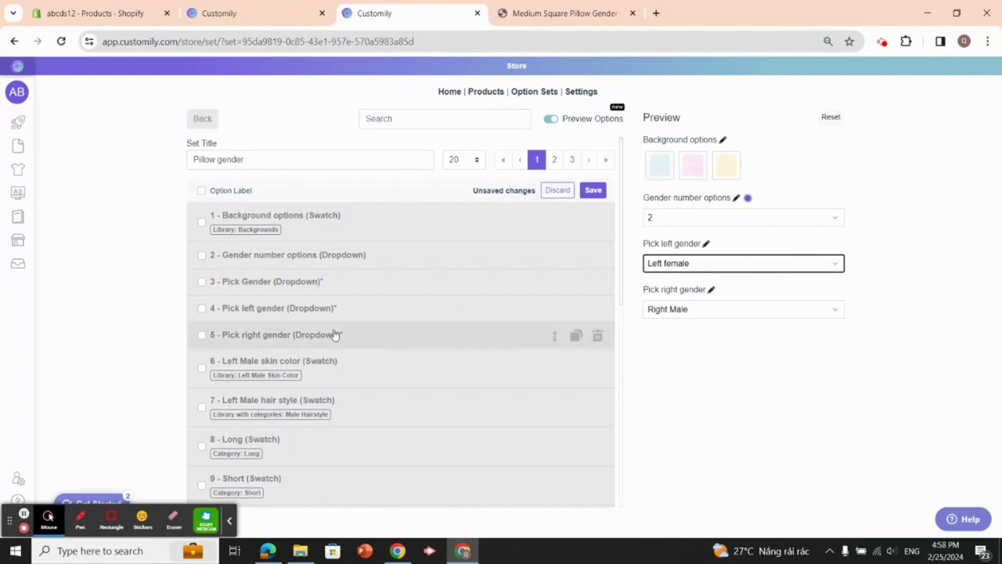
# Look through the option list and preview the left gender as Left Male and again as Left female
pyautogui.scroll(-3, 333, 336)
pyautogui.scroll(-3, 334, 335)
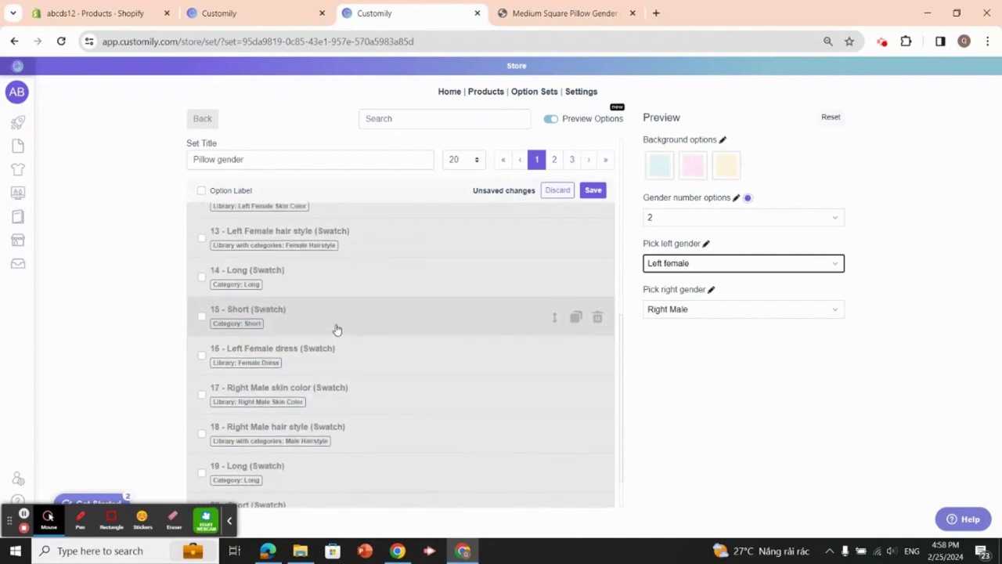
pyautogui.scroll(-1, 336, 328)
pyautogui.scroll(3, 373, 326)
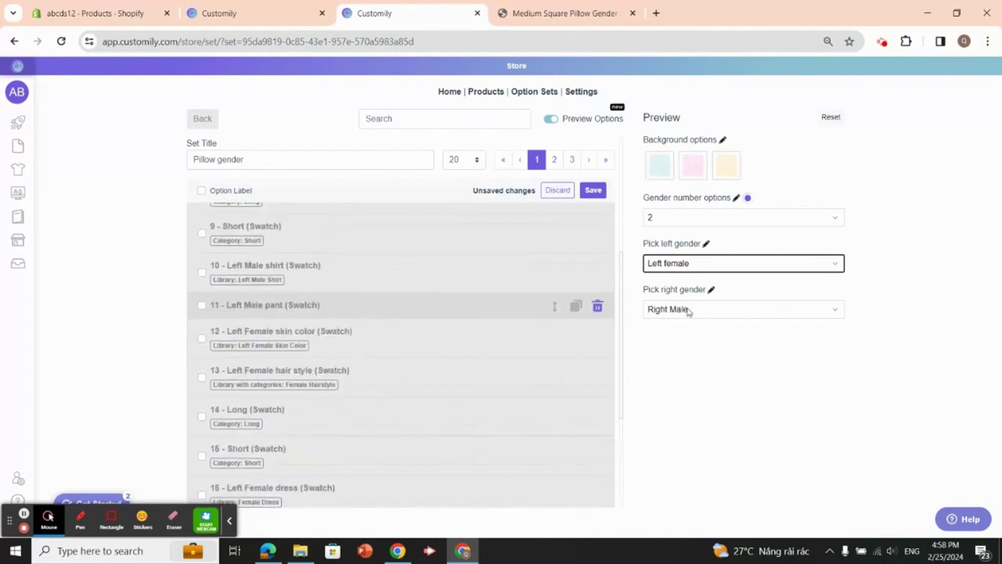
pyautogui.scroll(2, 302, 316)
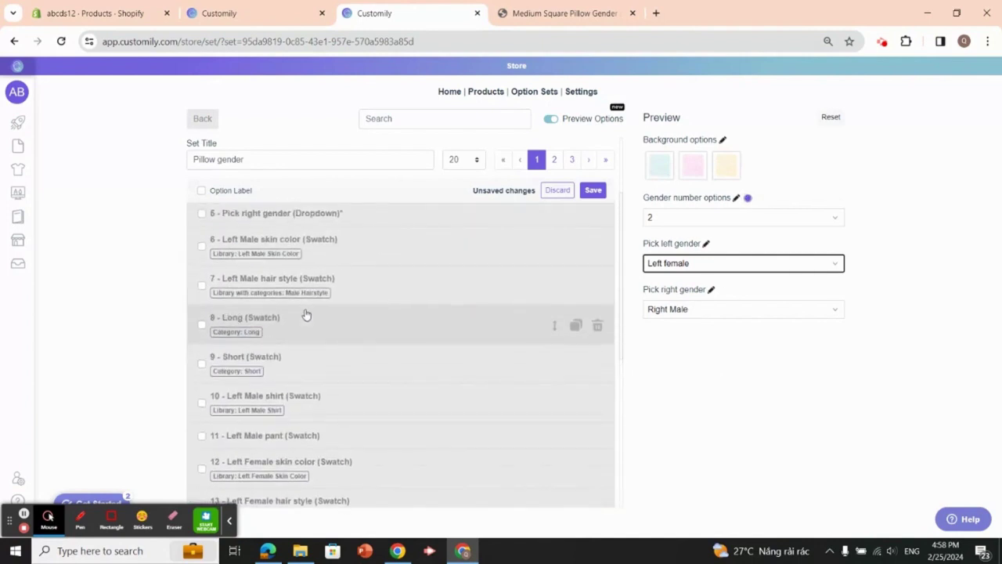
pyautogui.scroll(2, 342, 297)
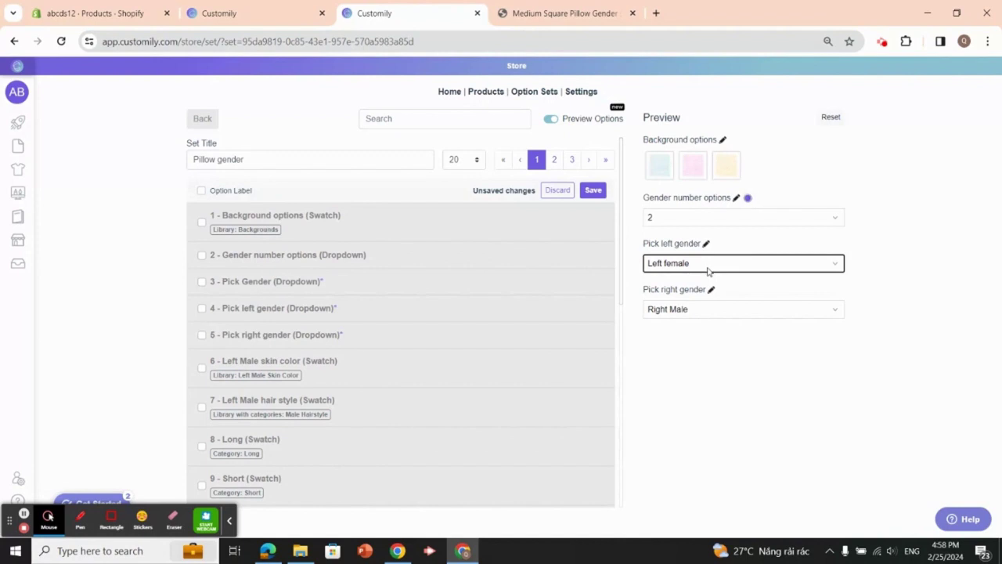
pyautogui.click(668, 266)
pyautogui.click(675, 288)
pyautogui.click(676, 266)
pyautogui.click(671, 279)
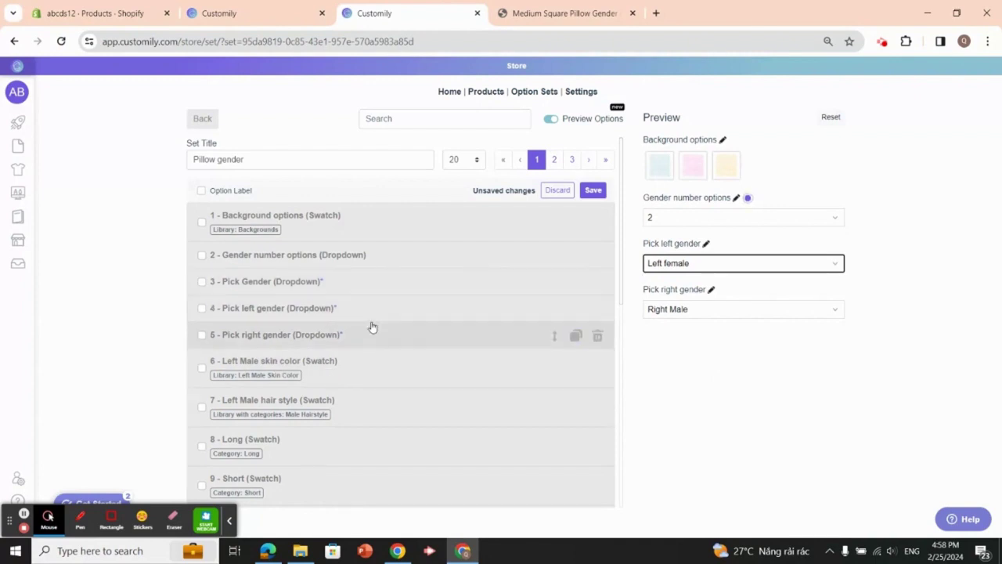
# Set the Left Female skin color swatch to show when Pick left gender is Left female, and check its Dynamic Image function
pyautogui.scroll(-2, 298, 355)
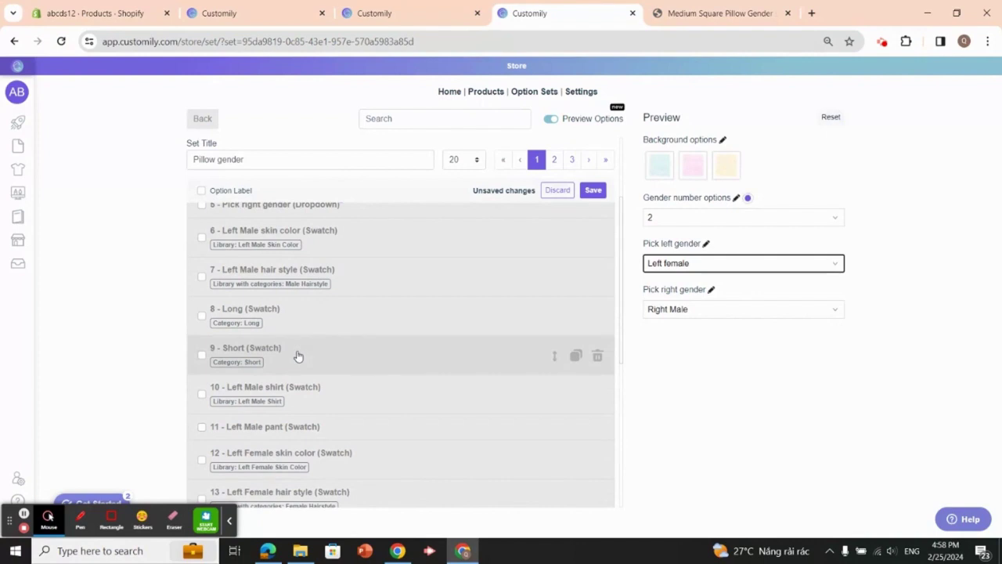
pyautogui.click(302, 460)
pyautogui.scroll(-2, 397, 405)
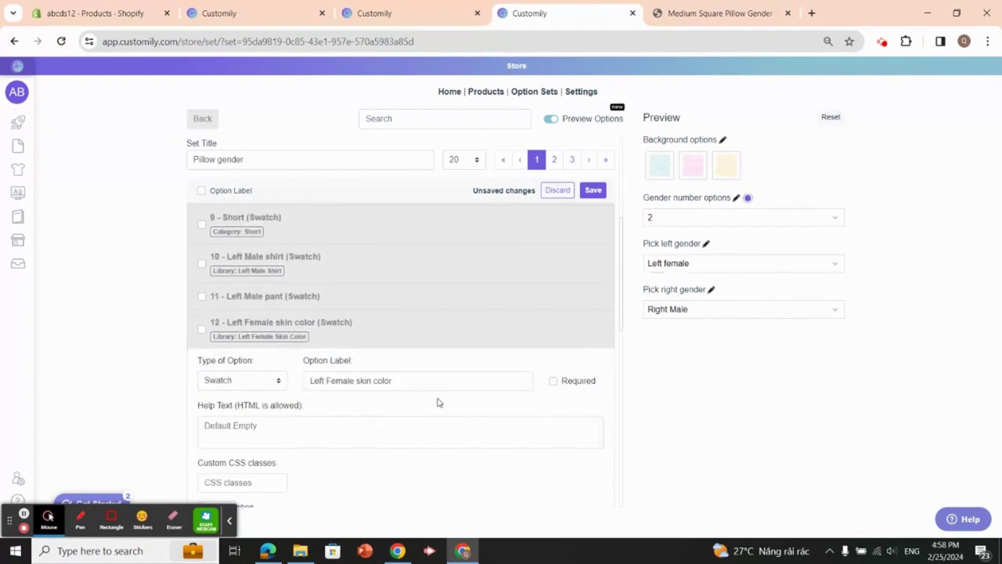
pyautogui.scroll(-2, 414, 413)
pyautogui.click(212, 440)
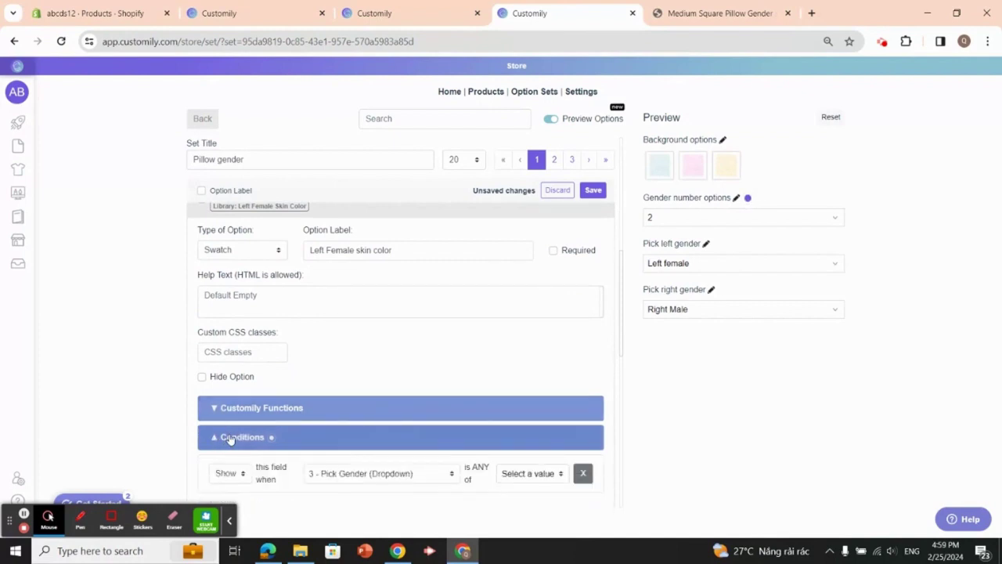
pyautogui.click(324, 404)
pyautogui.click(397, 441)
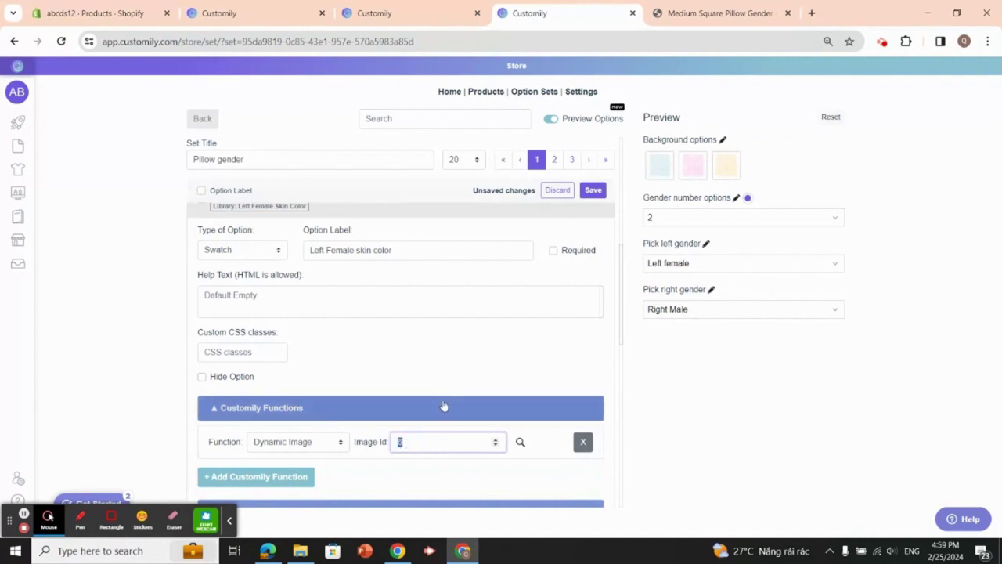
pyautogui.scroll(-2, 441, 416)
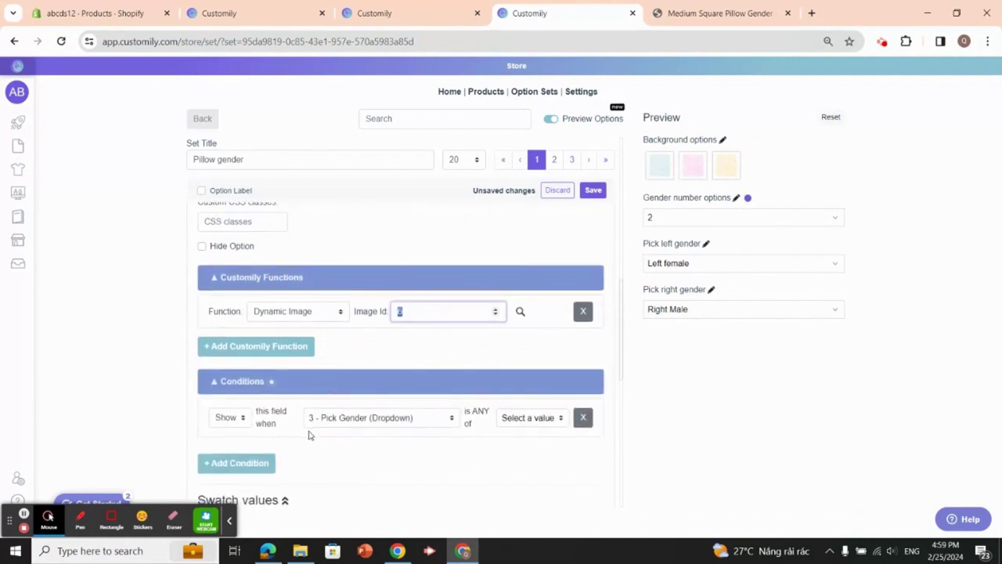
pyautogui.click(442, 420)
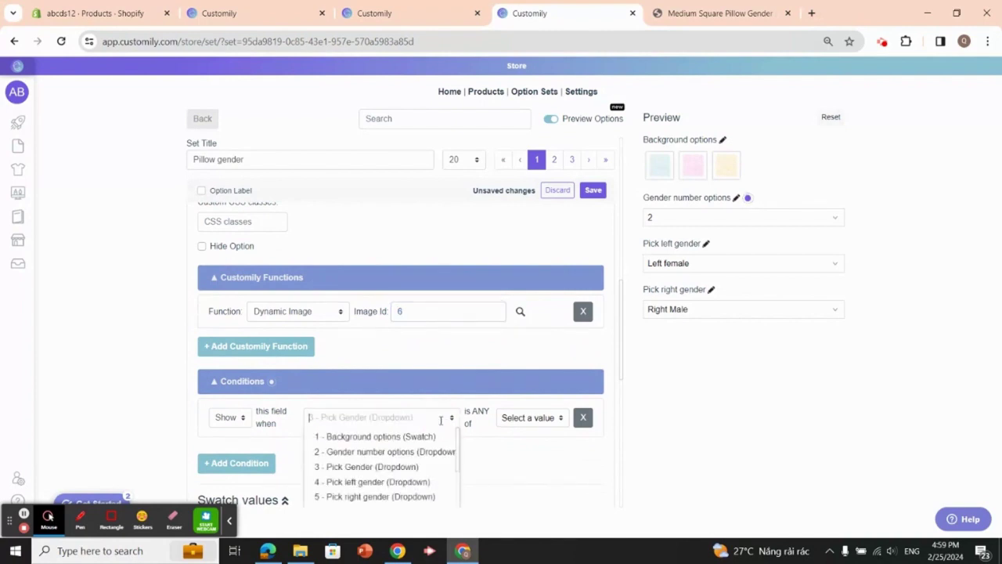
pyautogui.click(430, 481)
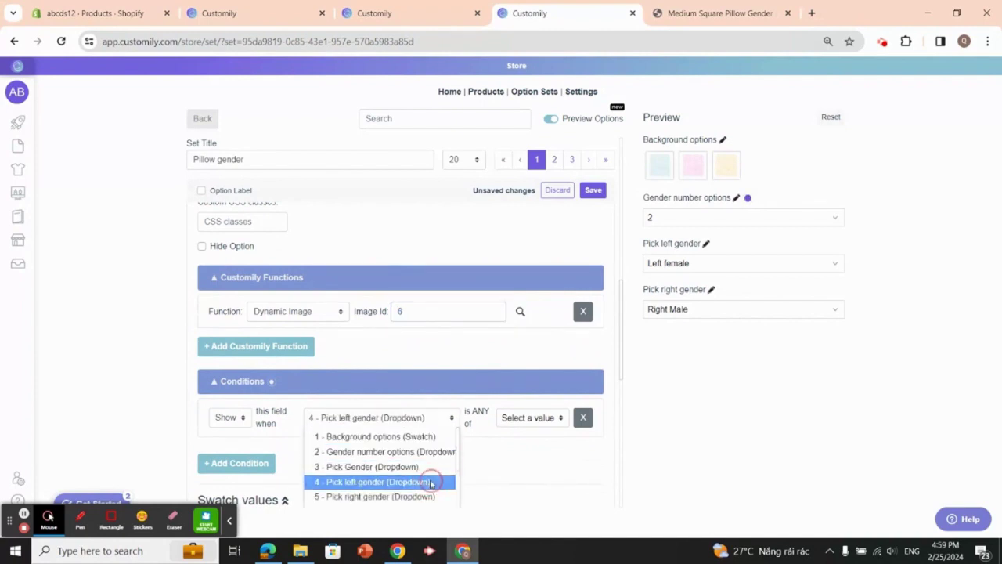
pyautogui.click(537, 420)
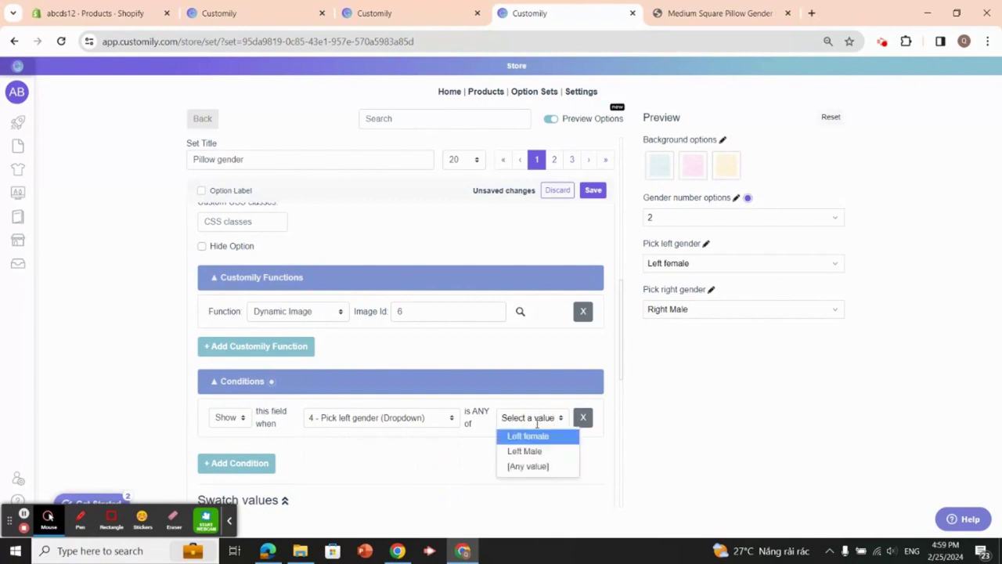
pyautogui.click(533, 436)
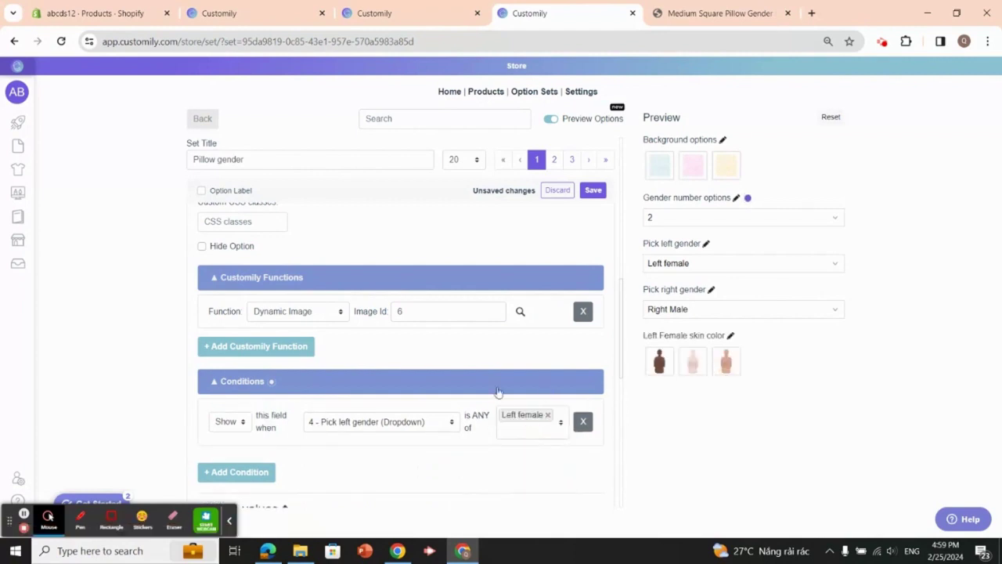
# Set the Left Female hair style swatch to show when Pick left gender is Left female
pyautogui.scroll(-2, 406, 381)
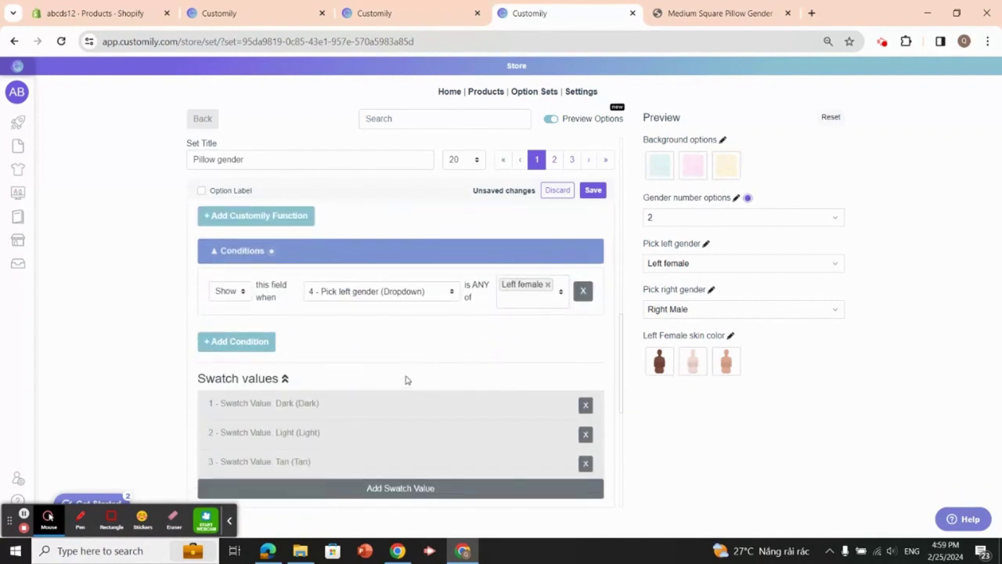
pyautogui.scroll(-2, 407, 380)
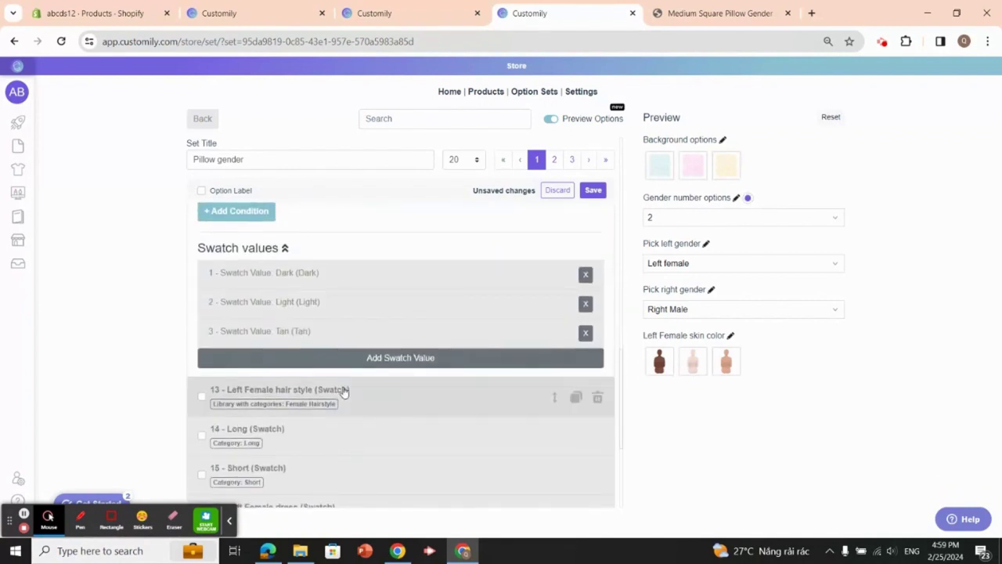
pyautogui.click(457, 407)
pyautogui.scroll(-2, 362, 390)
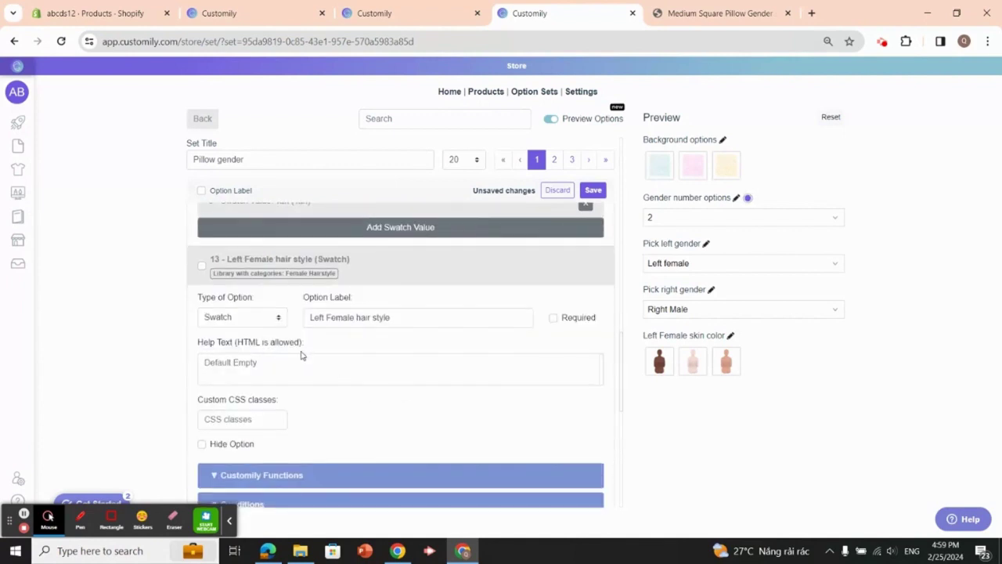
pyautogui.scroll(-1, 362, 421)
pyautogui.click(215, 440)
pyautogui.scroll(-1, 394, 418)
pyautogui.click(472, 395)
pyautogui.scroll(-2, 472, 395)
pyautogui.click(402, 320)
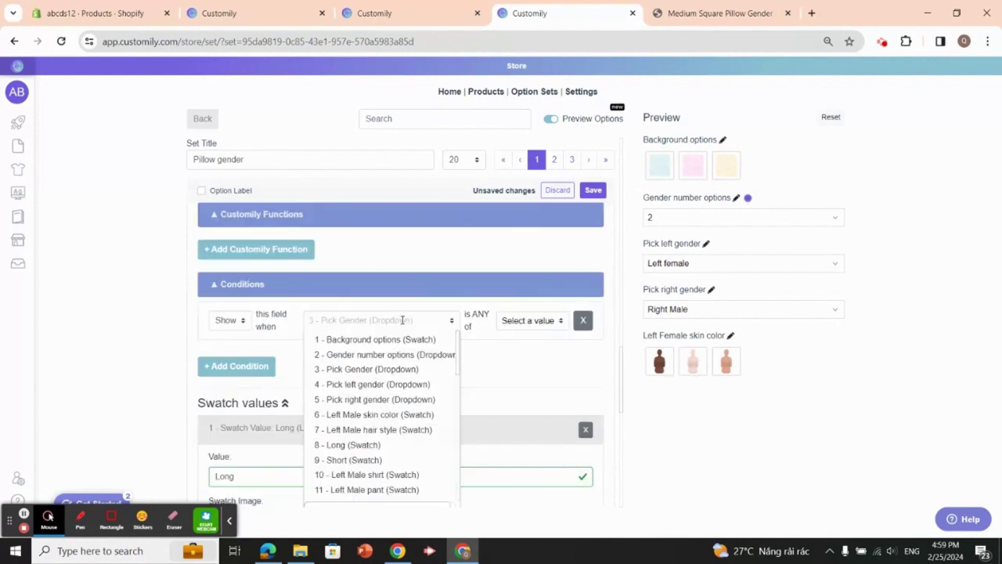
pyautogui.click(404, 388)
pyautogui.click(517, 322)
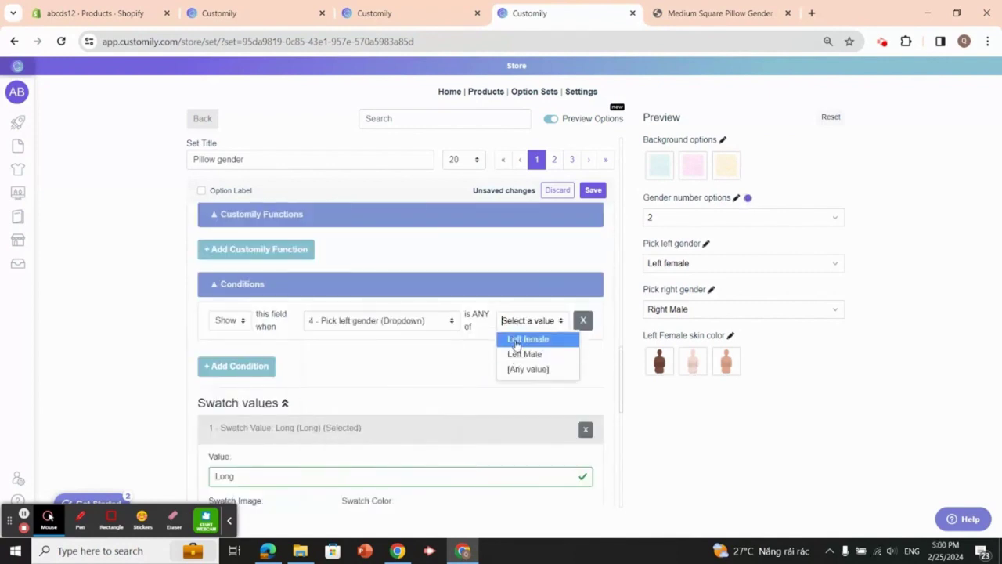
pyautogui.click(514, 339)
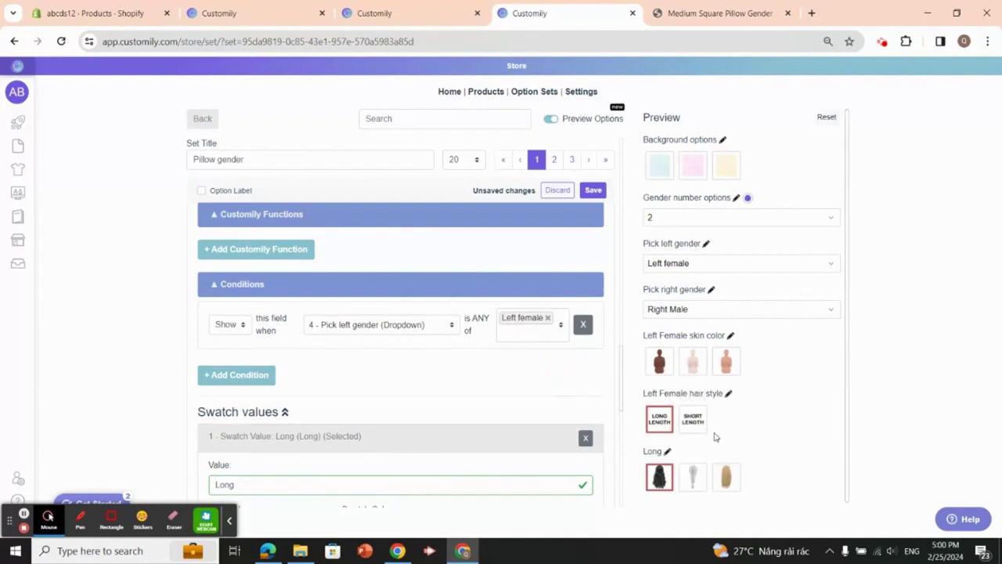
# Review the left female fields in the preview and go to the end of the option list to save the Pillow gender set
pyautogui.scroll(1, 400, 400)
pyautogui.scroll(1, 403, 402)
pyautogui.scroll(-5, 407, 376)
pyautogui.click(415, 334)
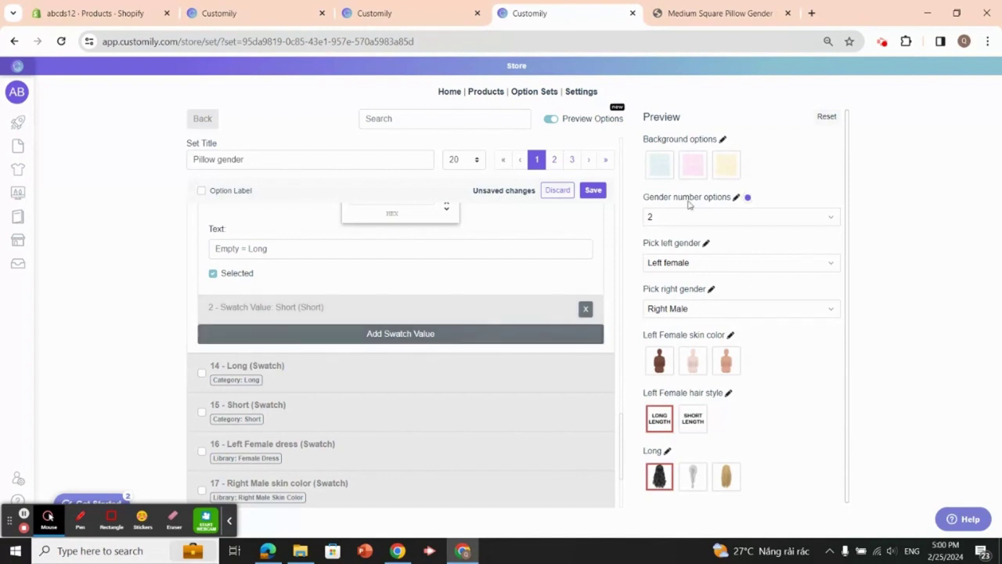
pyautogui.scroll(-1, 402, 280)
pyautogui.scroll(-2, 401, 281)
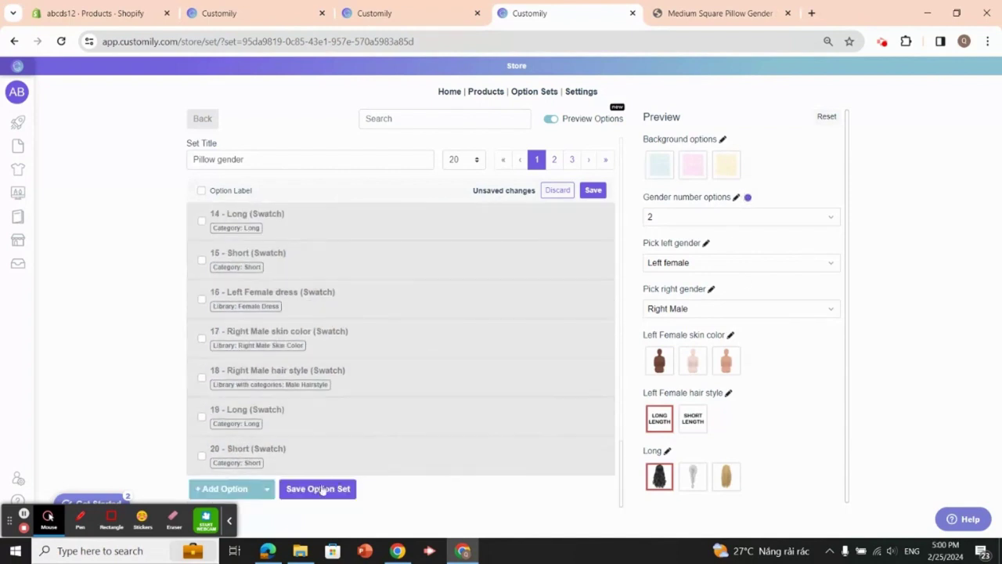